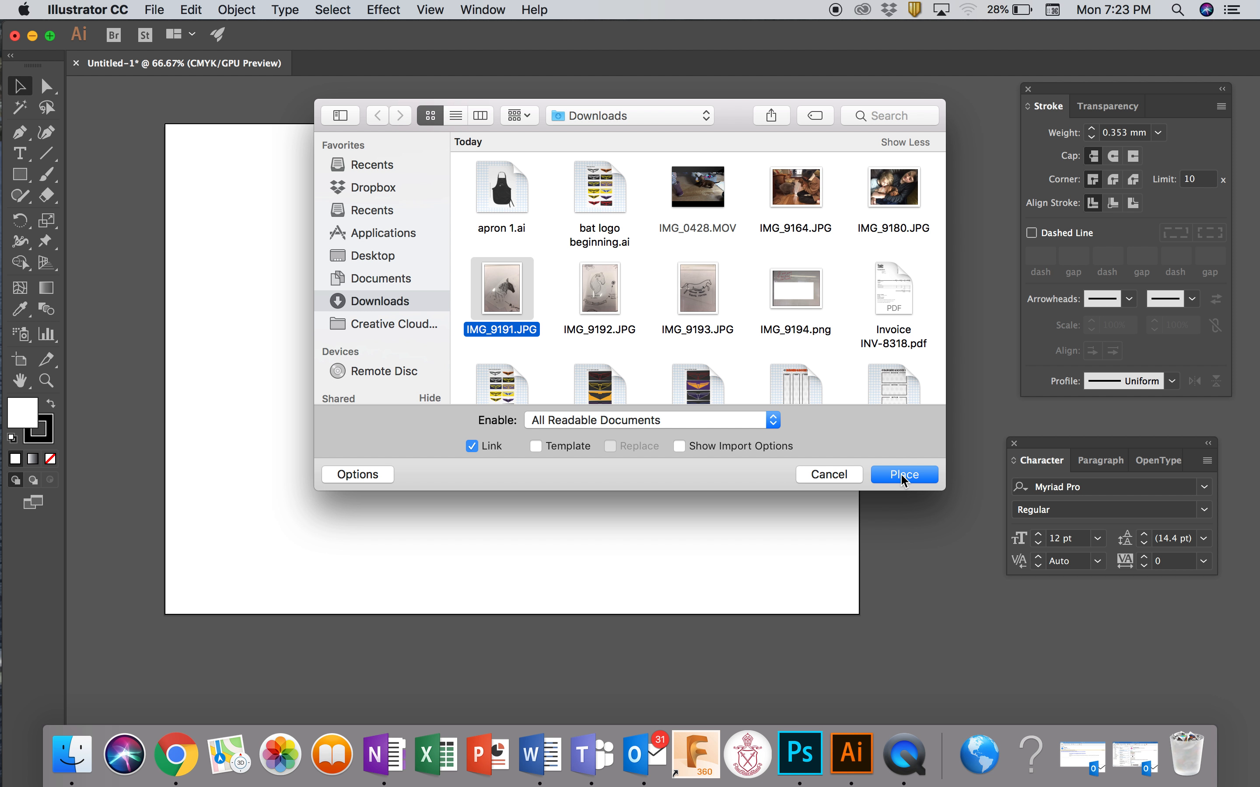
# Place IMG_9191.JPG as a linked image and scale it down to a small thumbnail near the artboard's upper-left corner
pyautogui.click(902, 474)
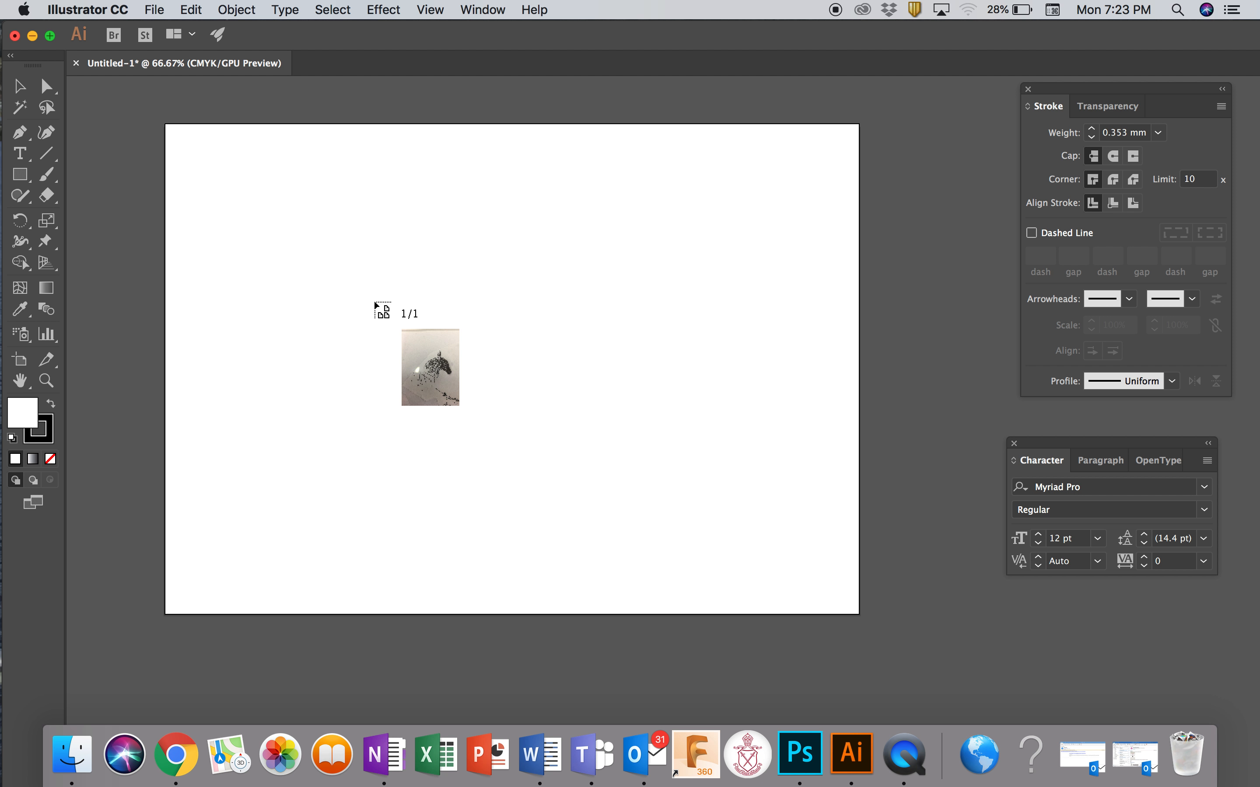
pyautogui.click(227, 157)
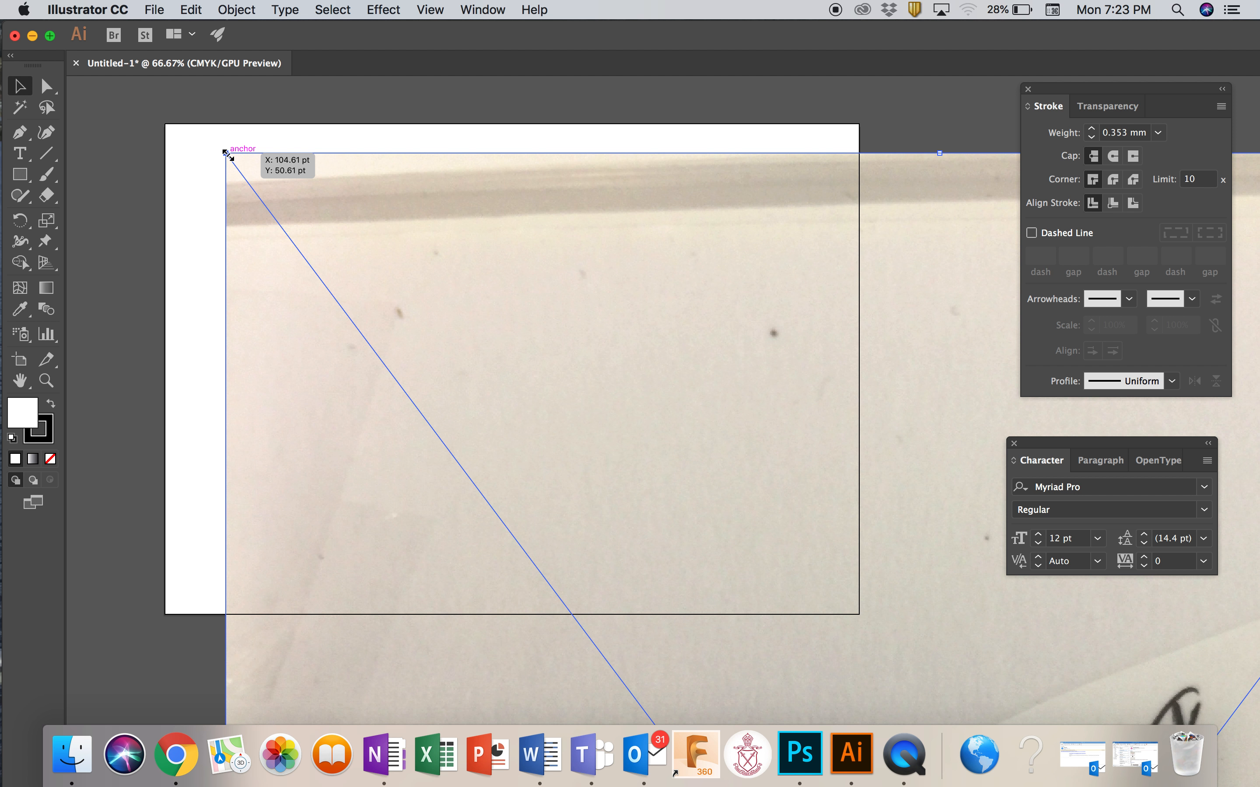
pyautogui.scroll(-10, 227, 156)
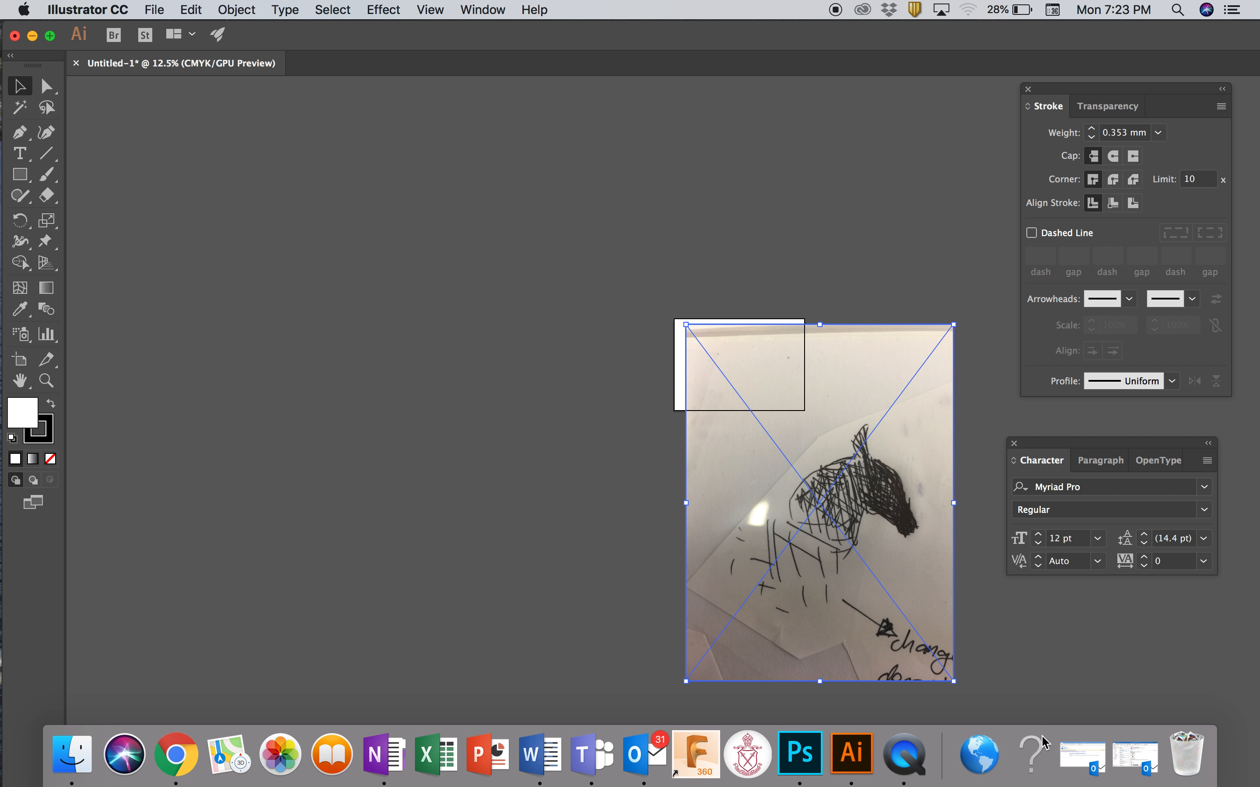
pyautogui.moveTo(952, 681); pyautogui.dragTo(705, 419)
pyautogui.click(715, 449)
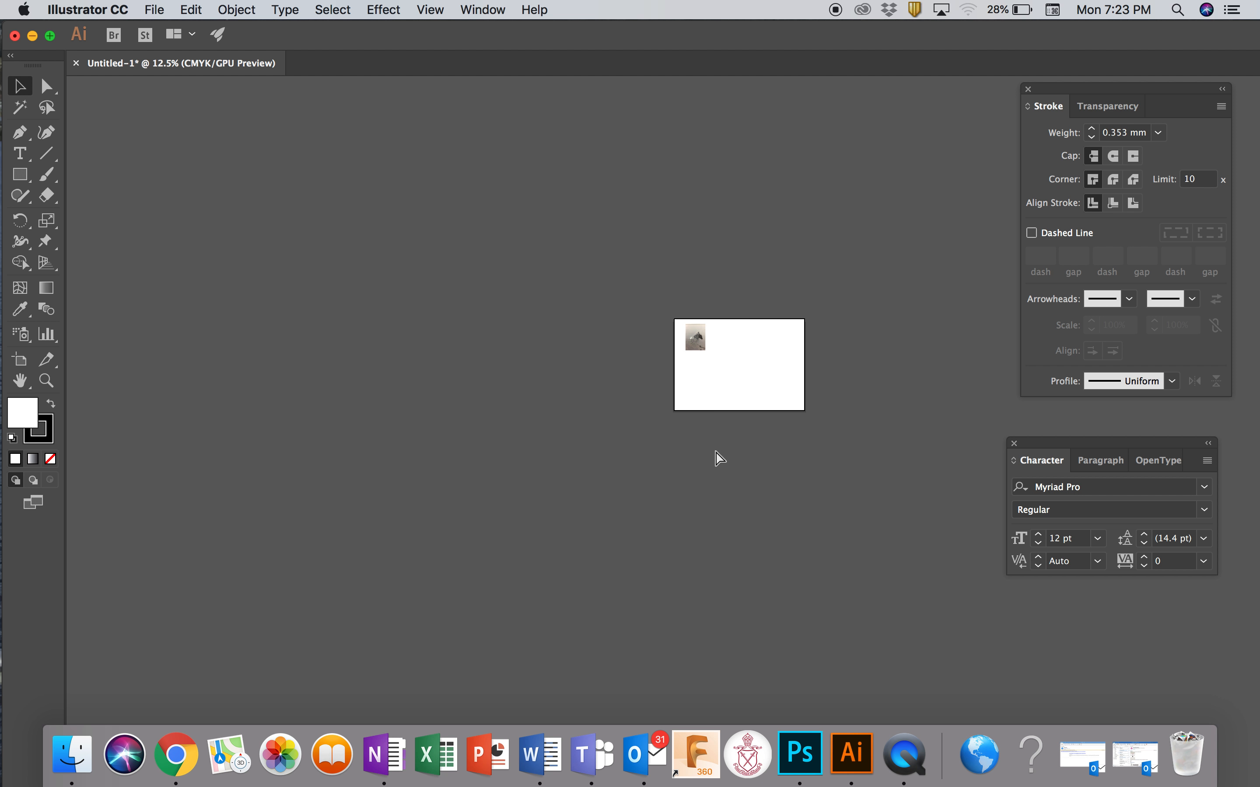
# Move the placed sketch photo closer to the artboard's left edge
pyautogui.press('super+equal')
pyautogui.press('super+equal')
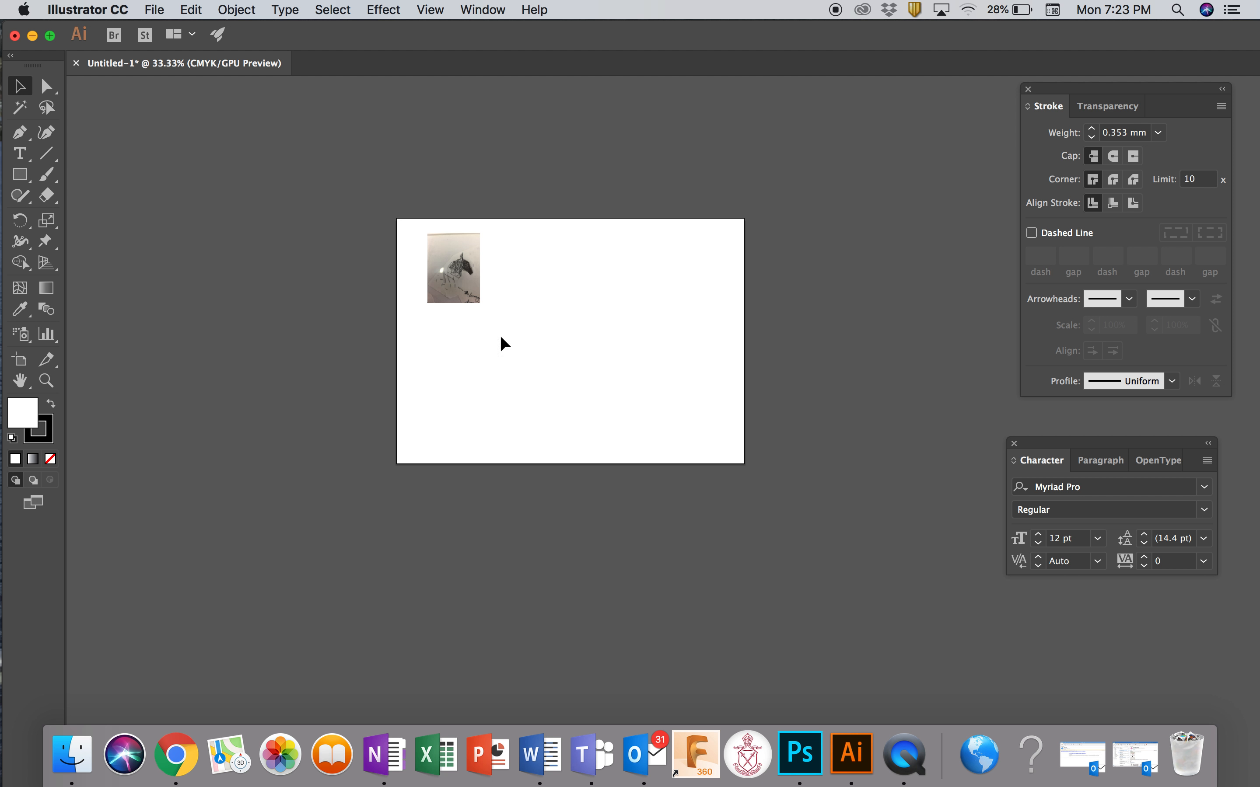
pyautogui.press('super+equal')
pyautogui.press('super+equal')
pyautogui.press('super+equal')
pyautogui.press('super+equal')
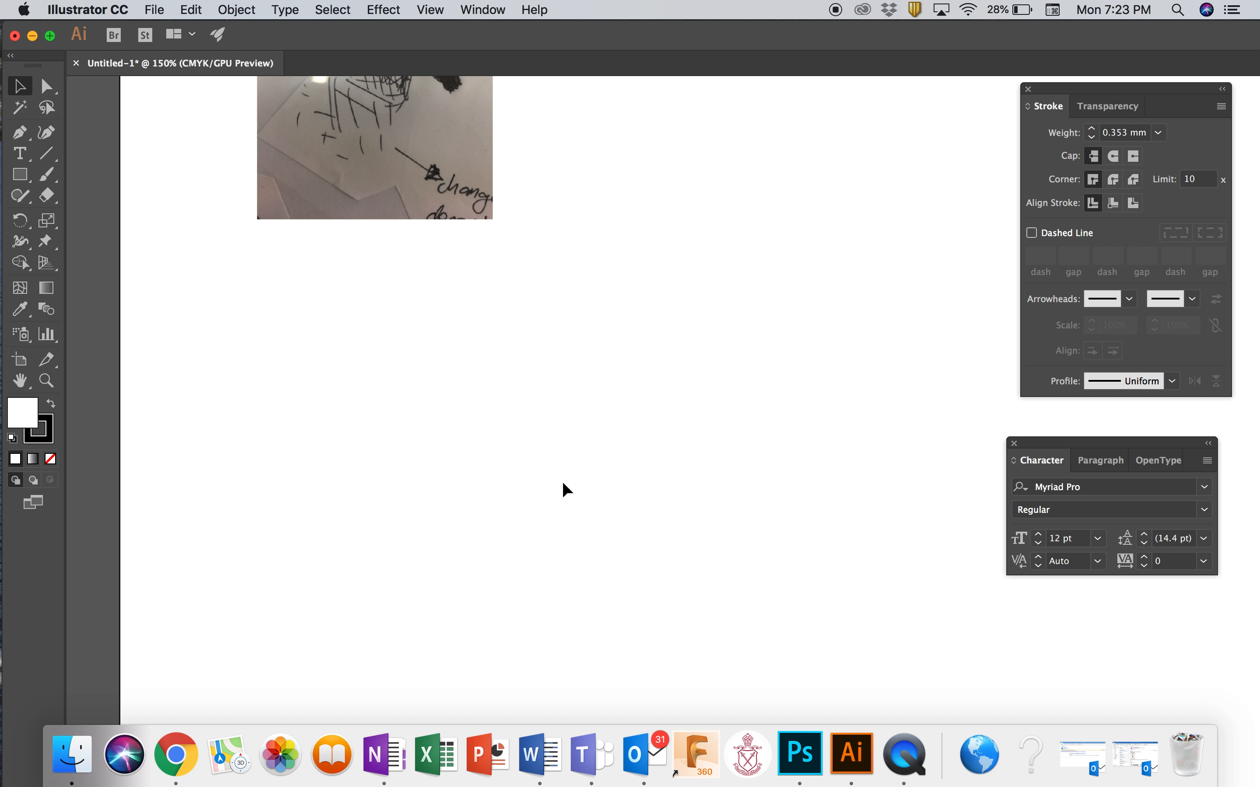
pyautogui.moveTo(402, 328); pyautogui.dragTo(343, 315)
# Lock the placed sketch photo so it cannot be selected or moved
pyautogui.click(378, 412)
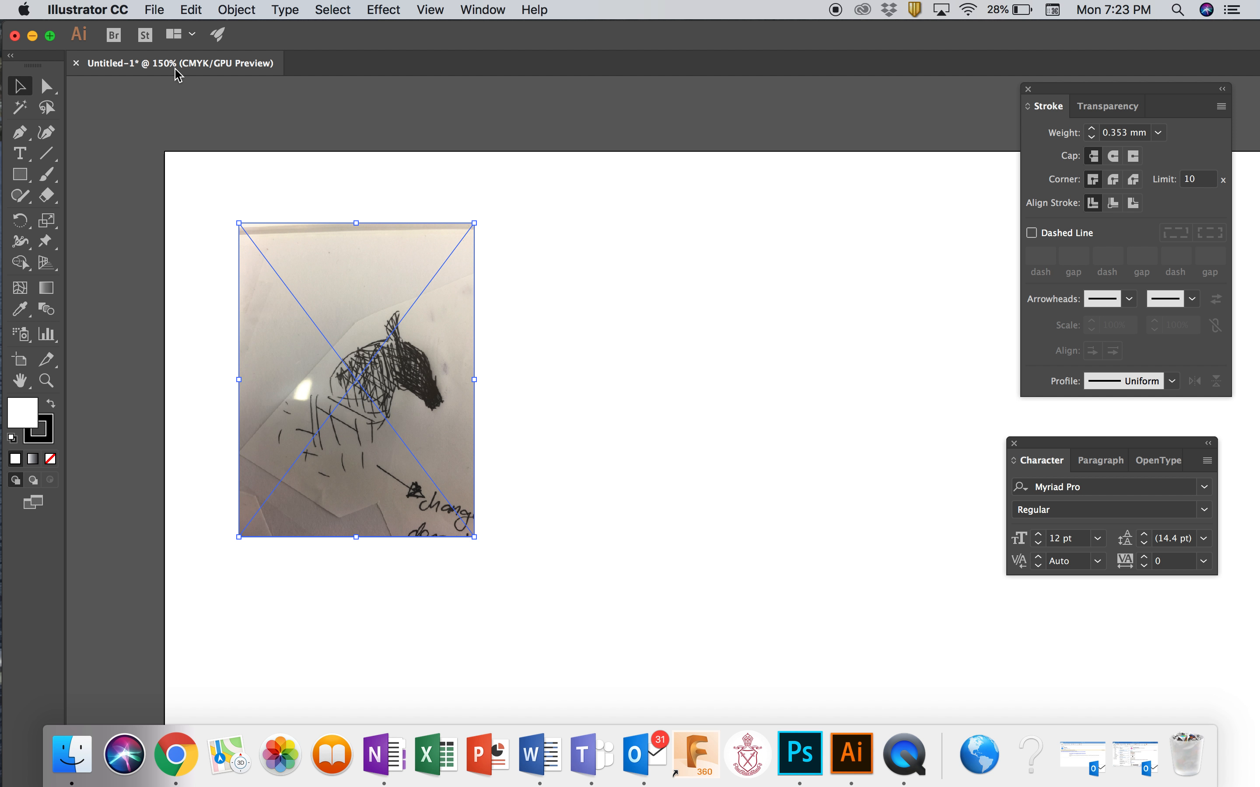
pyautogui.click(239, 9)
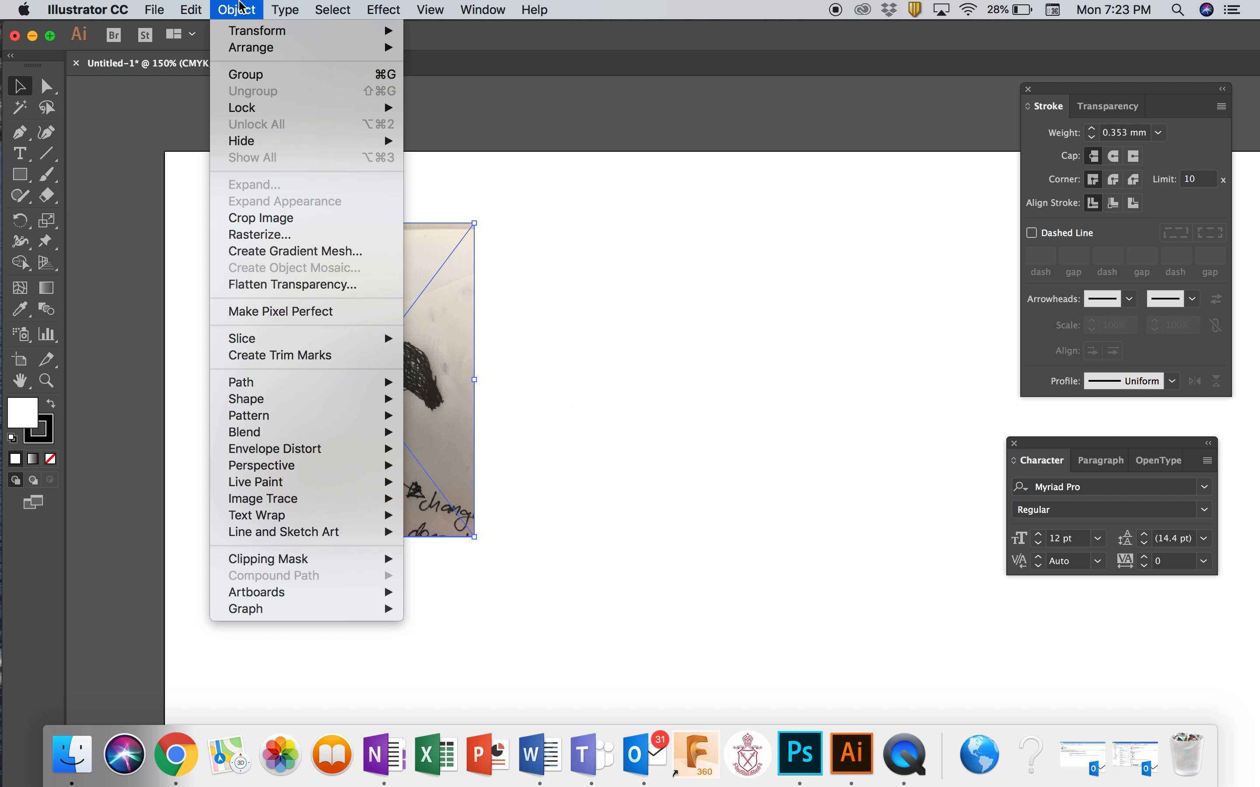
pyautogui.moveTo(261, 108)
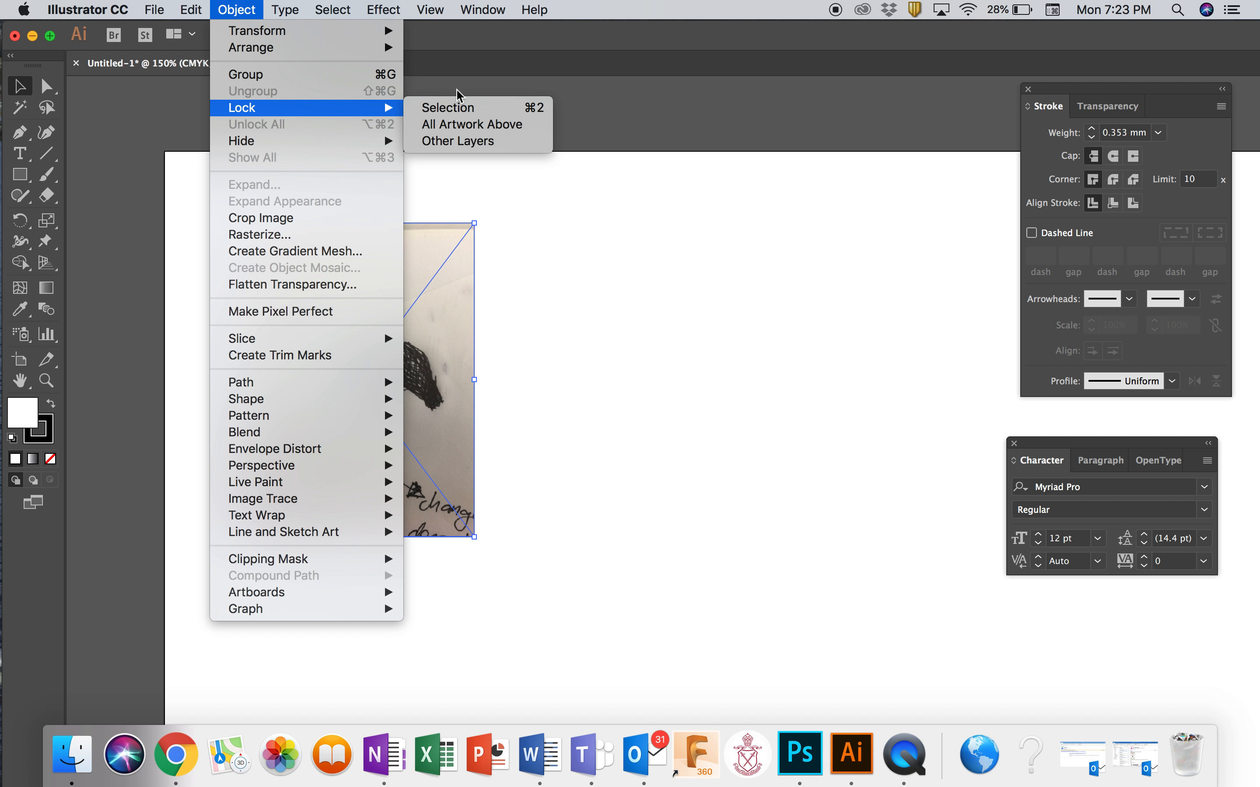
pyautogui.click(455, 107)
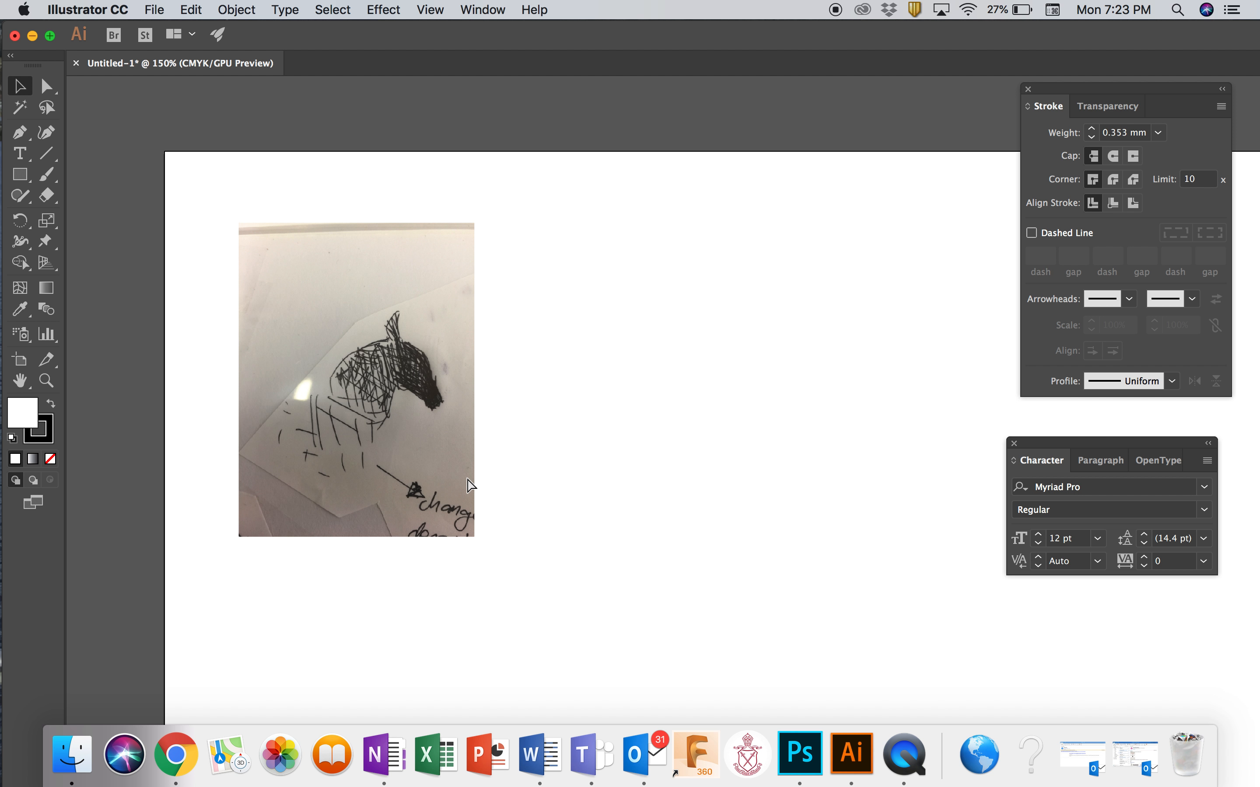
# Set the fill to None for tracing over the horse-head sketch
pyautogui.scroll(2, 470, 486)
pyautogui.hscroll(5, 470, 485)
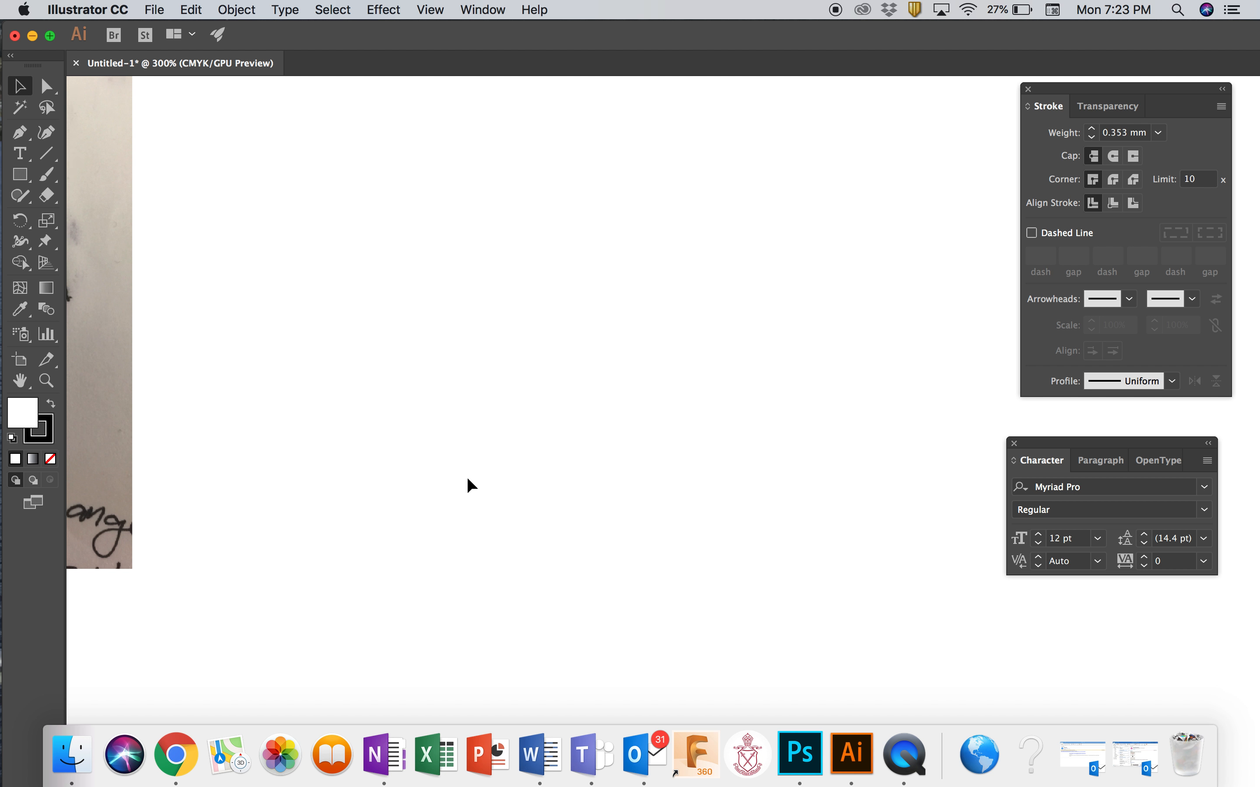
pyautogui.hscroll(-5, 470, 485)
pyautogui.hscroll(-3, 466, 477)
pyautogui.scroll(1, 467, 476)
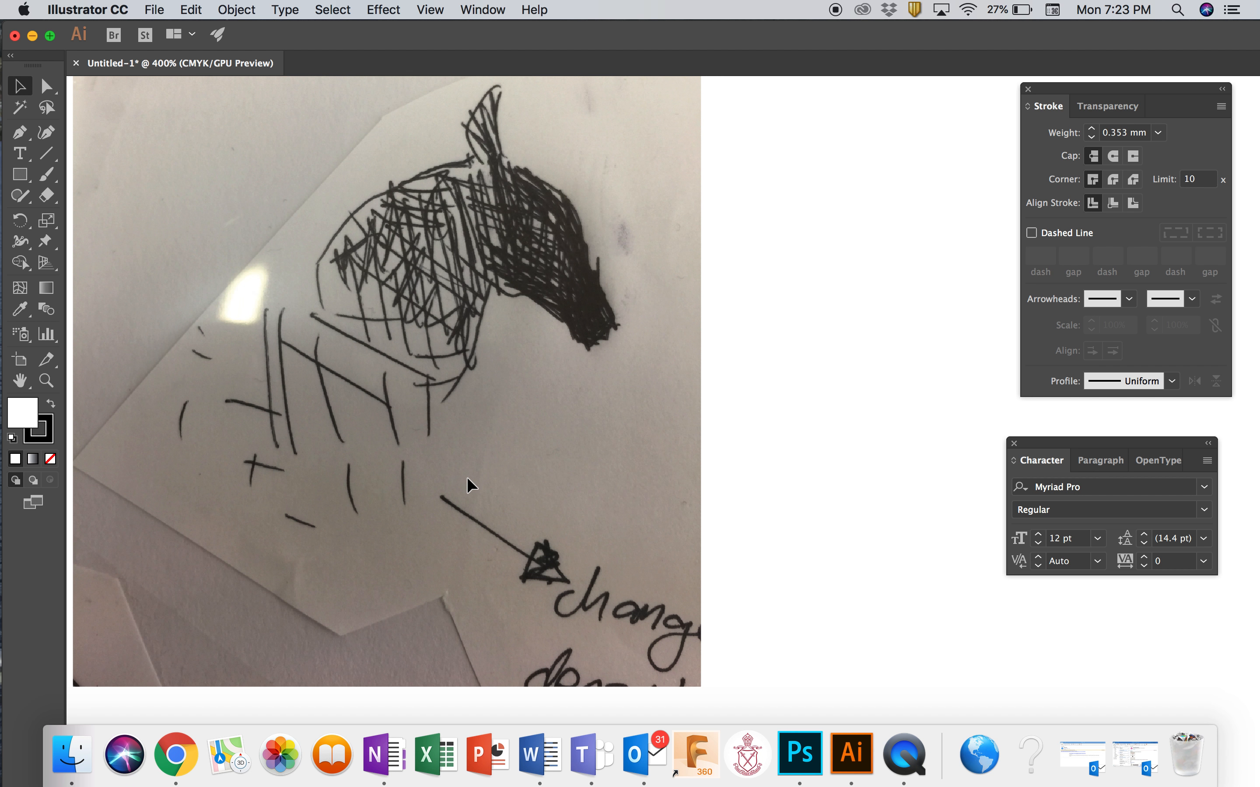
pyautogui.scroll(2, 466, 477)
pyautogui.hscroll(-1, 467, 476)
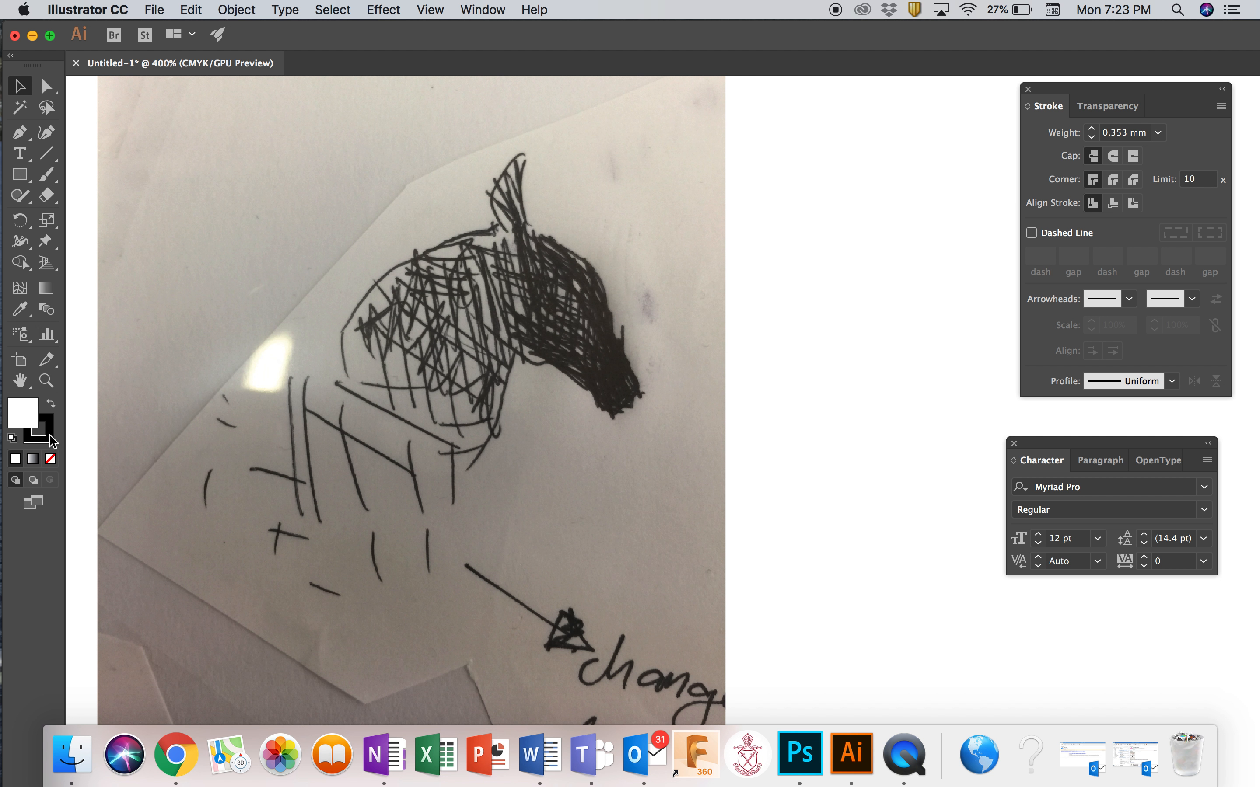
pyautogui.click(32, 419)
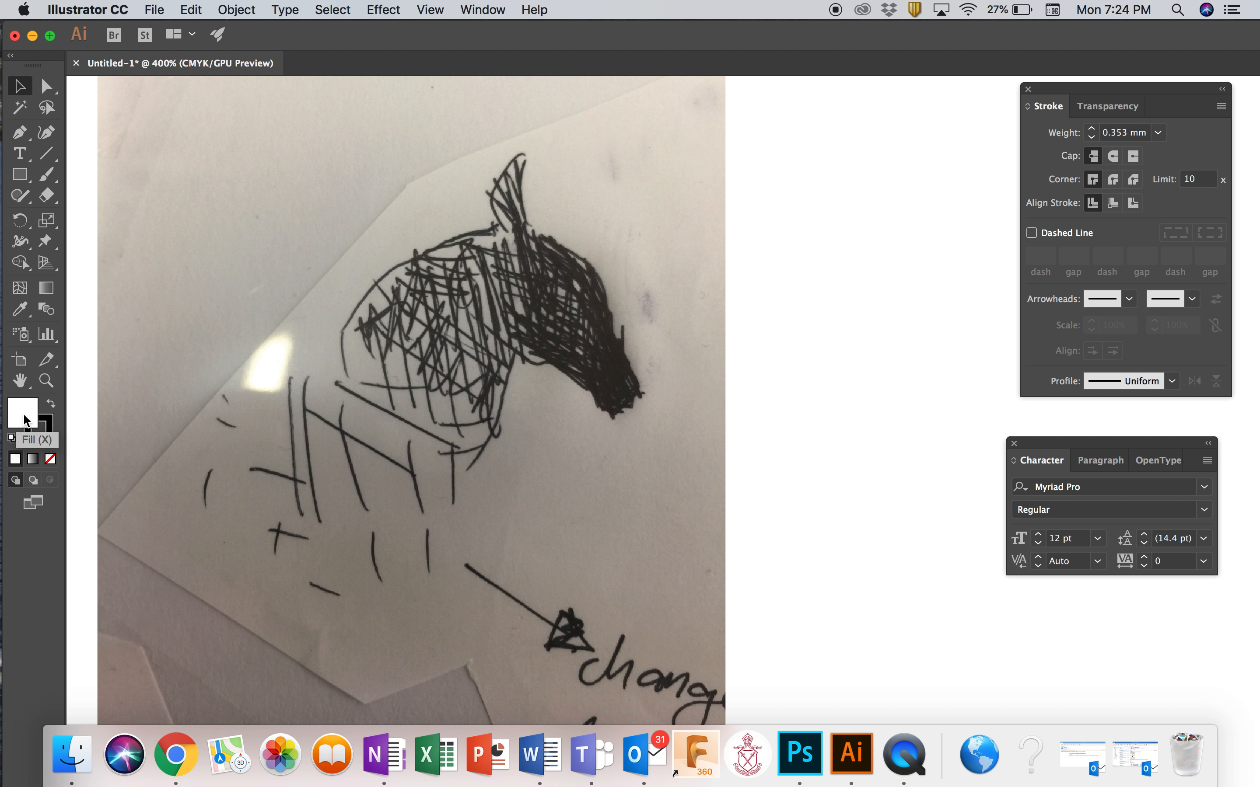
pyautogui.click(50, 459)
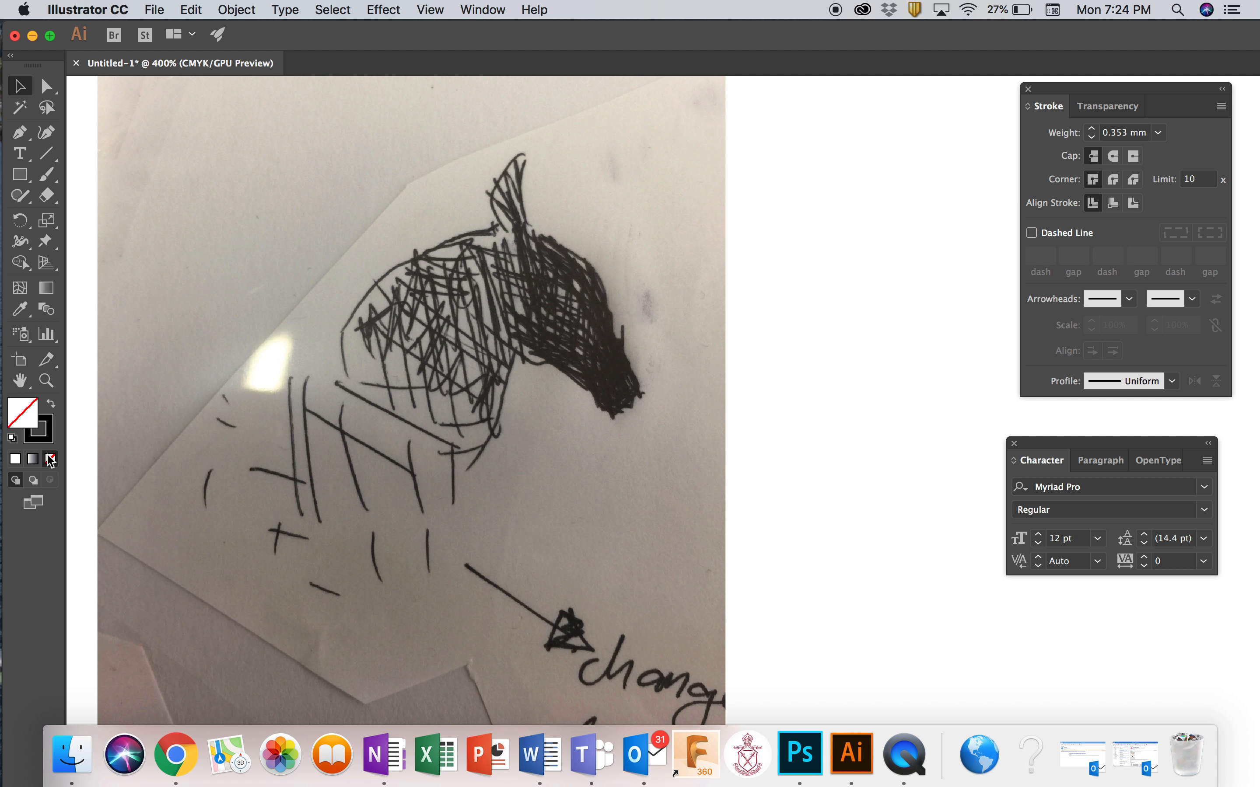
# Set the stroke colour to red, about C 12, M 100, Y 91, K 3
pyautogui.click(45, 441)
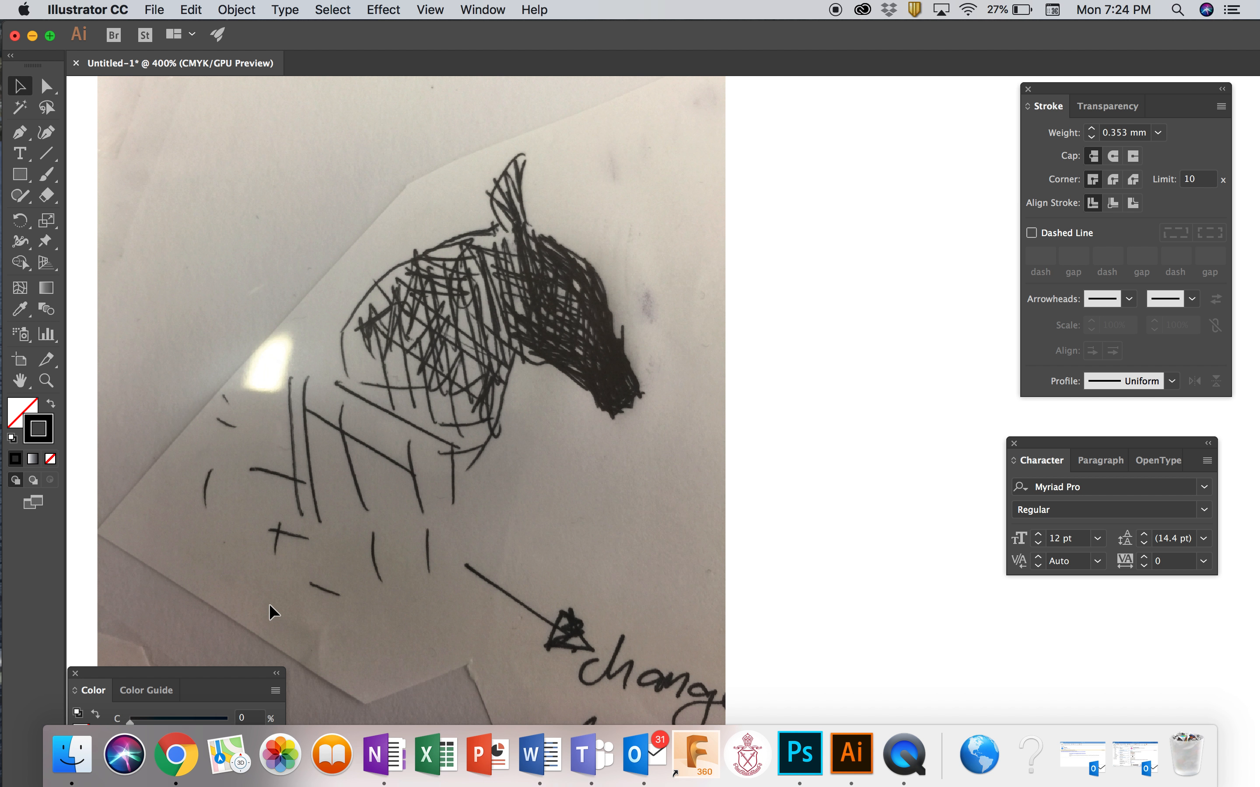
pyautogui.moveTo(178, 680); pyautogui.dragTo(876, 251)
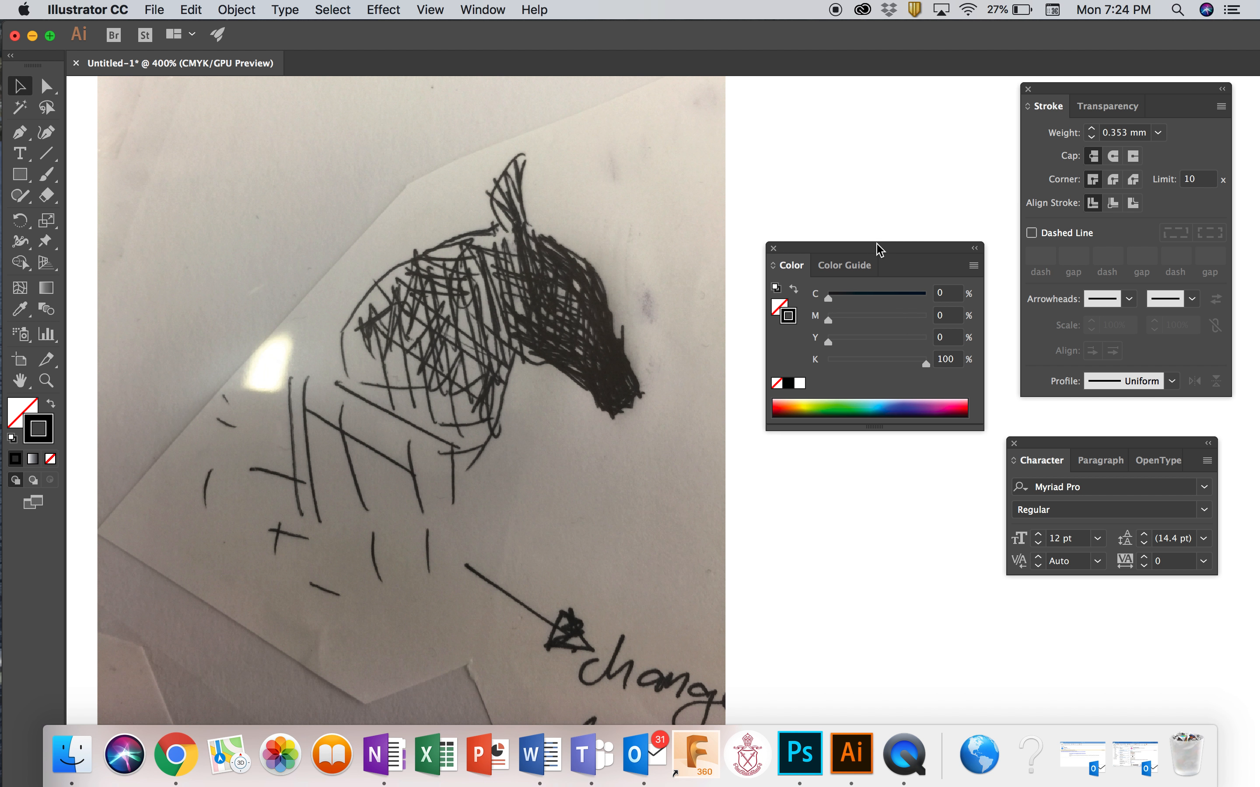
pyautogui.click(958, 402)
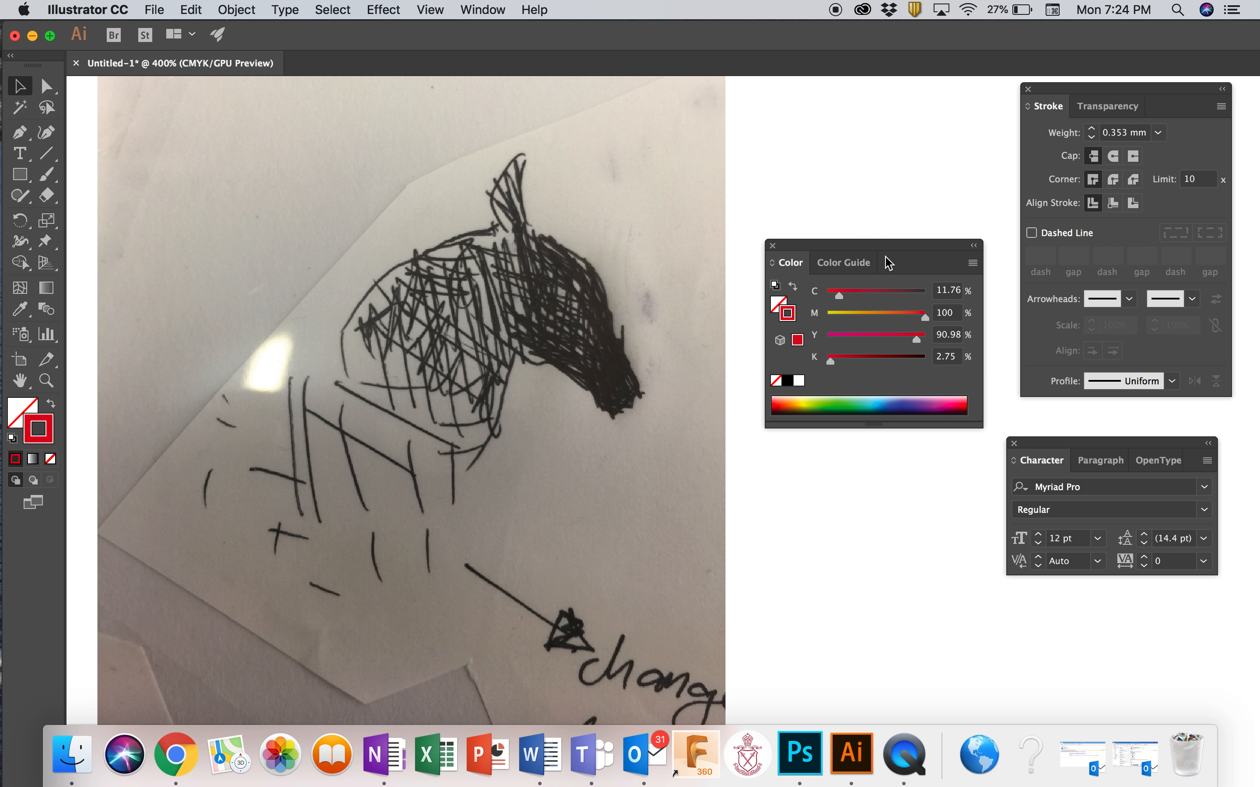
# Close and reopen the Color panel, show its colour sliders and place it beside the Stroke panel
pyautogui.click(773, 245)
pyautogui.click(482, 9)
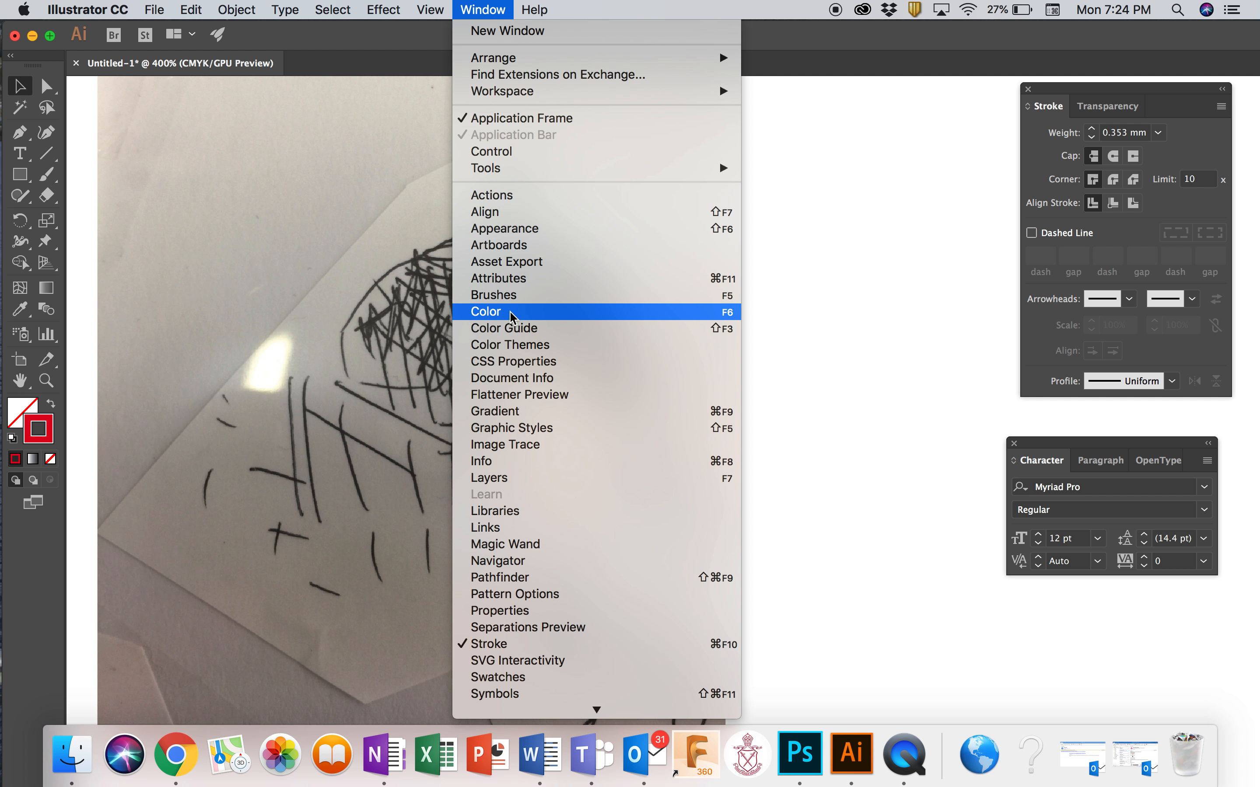
pyautogui.click(517, 328)
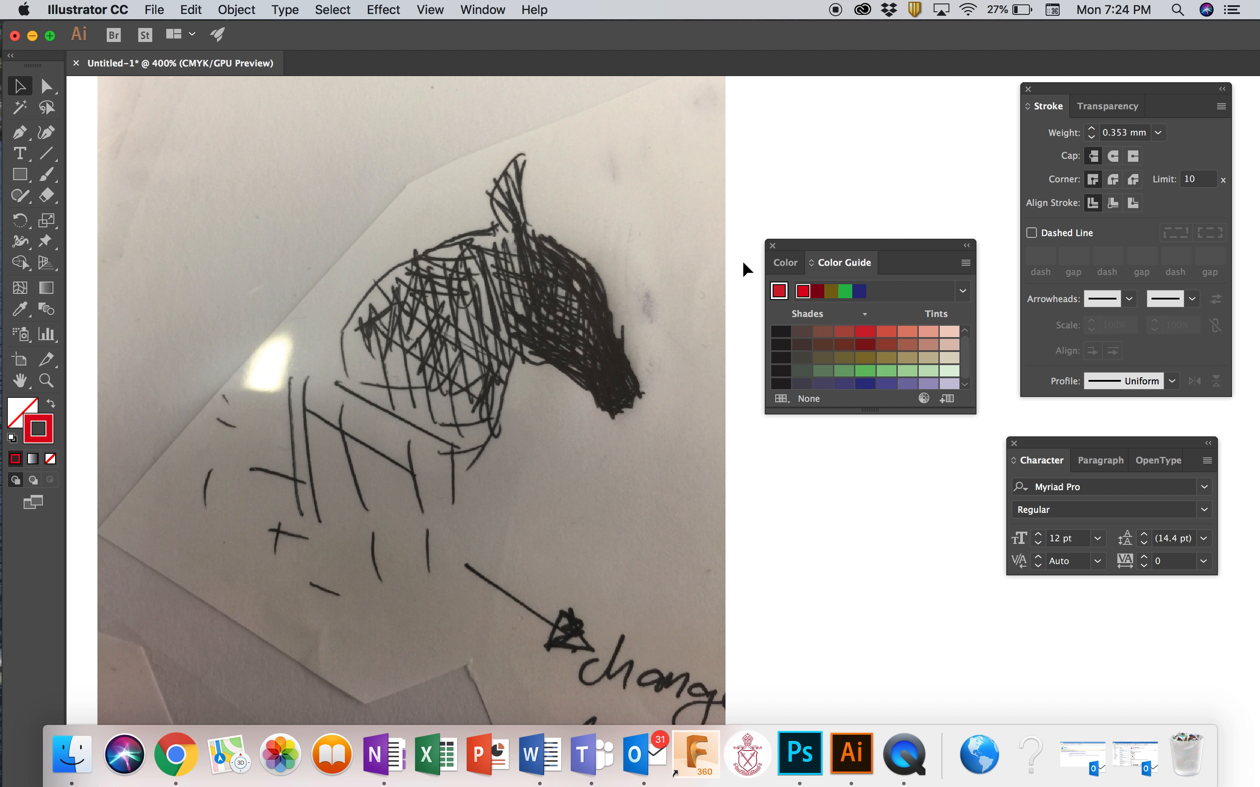
pyautogui.click(785, 263)
pyautogui.moveTo(820, 248); pyautogui.dragTo(826, 136)
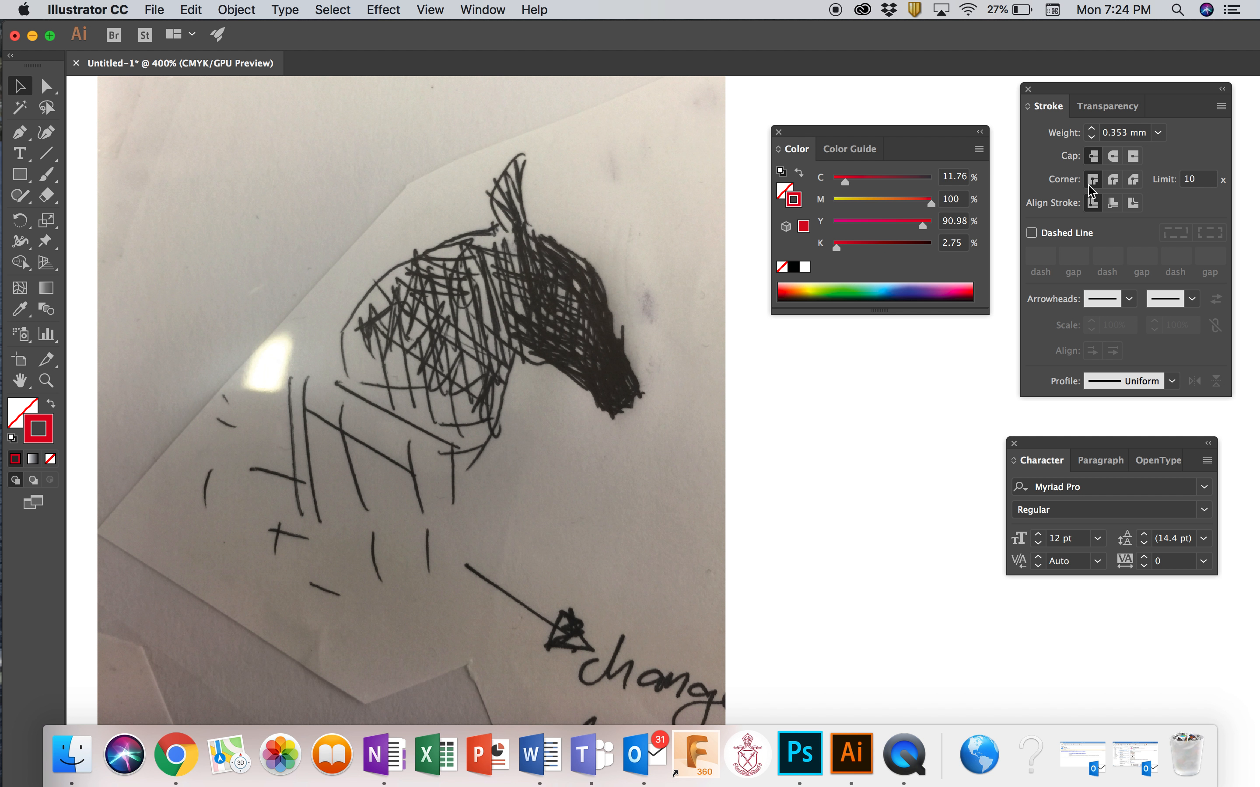
pyautogui.click(481, 9)
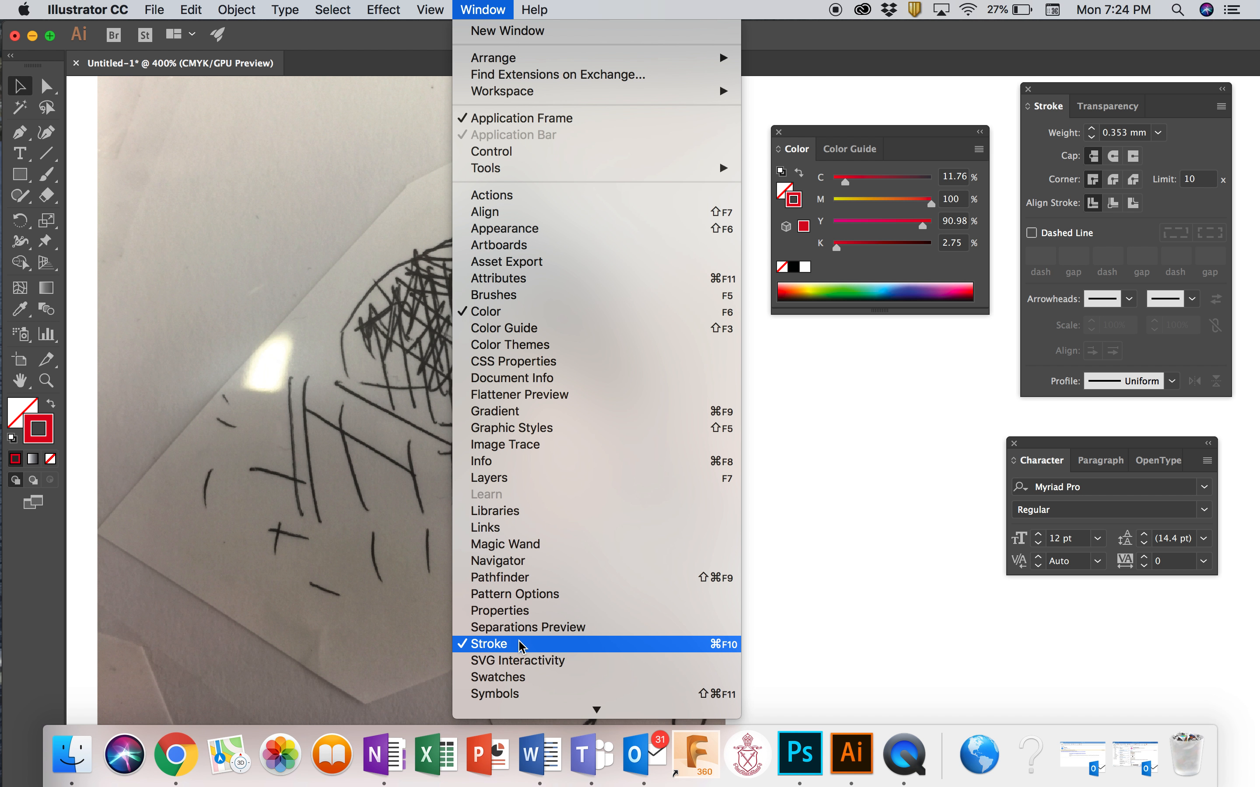
pyautogui.click(768, 423)
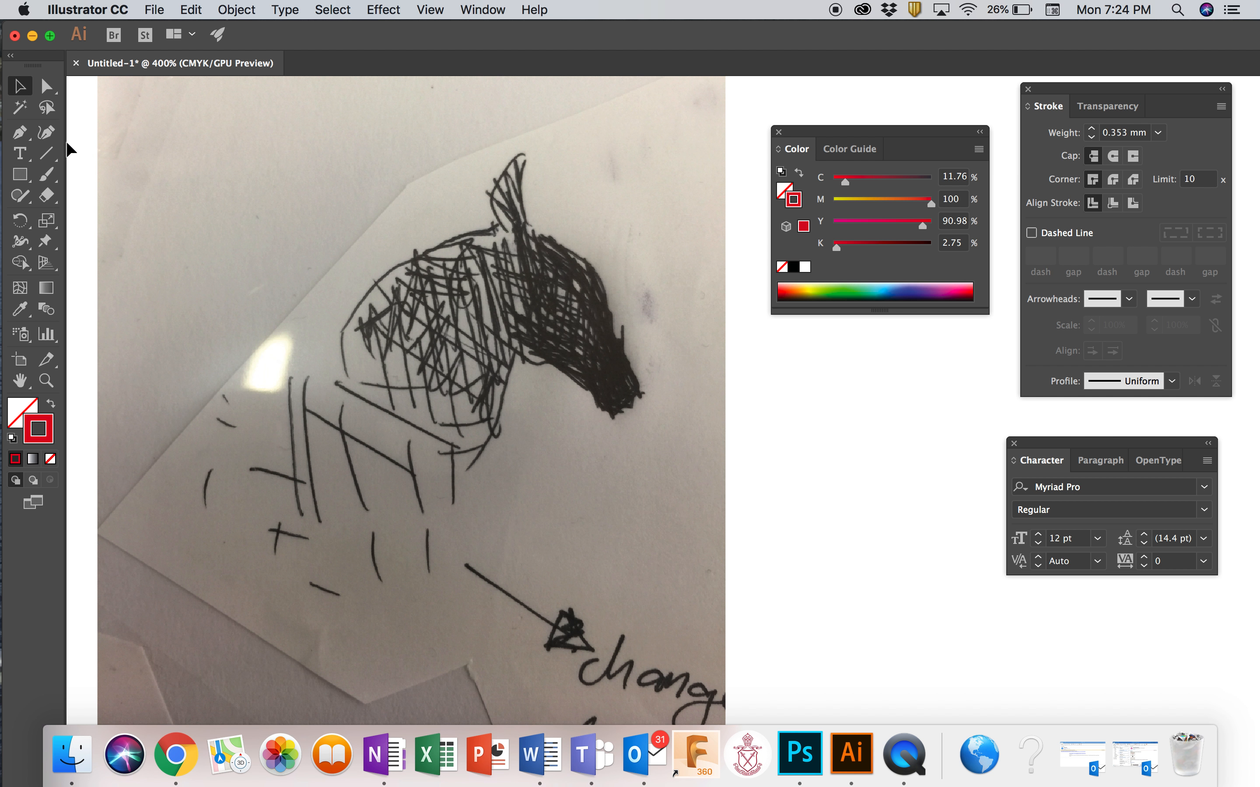
pyautogui.click(21, 135)
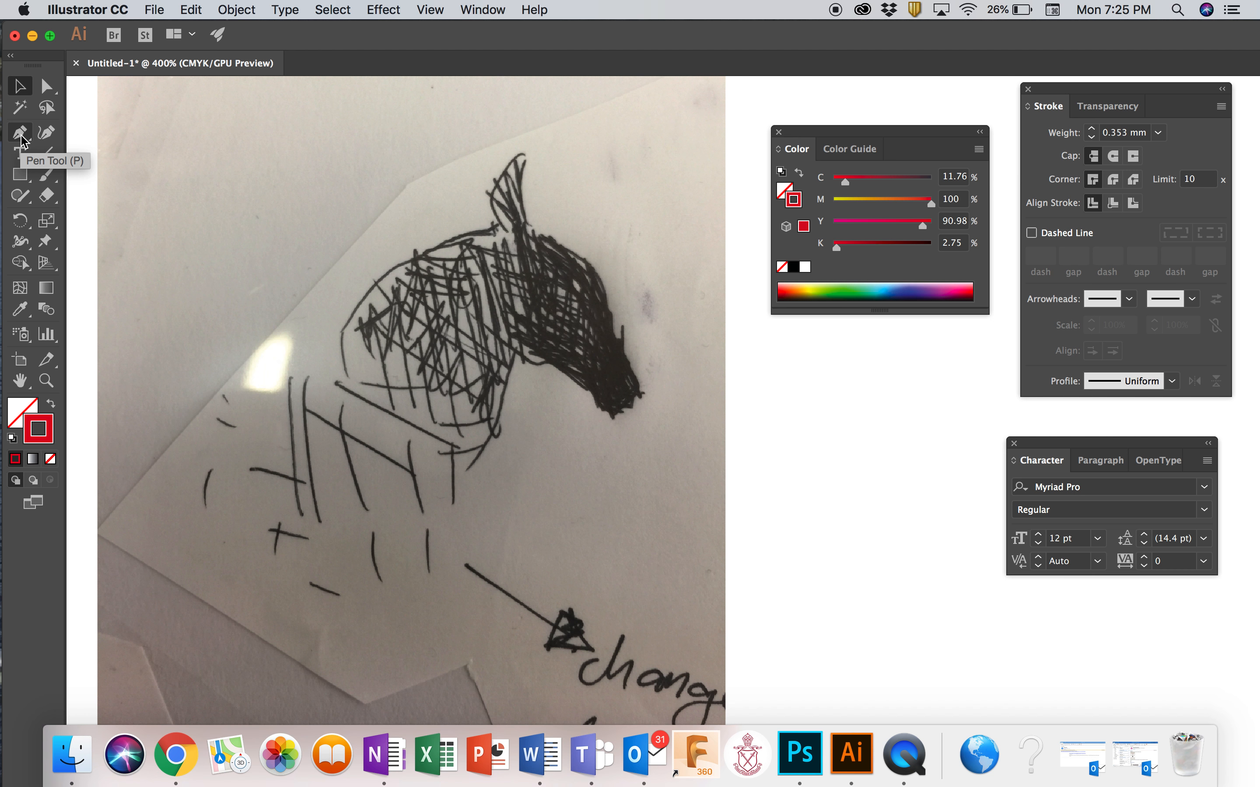
pyautogui.click(48, 132)
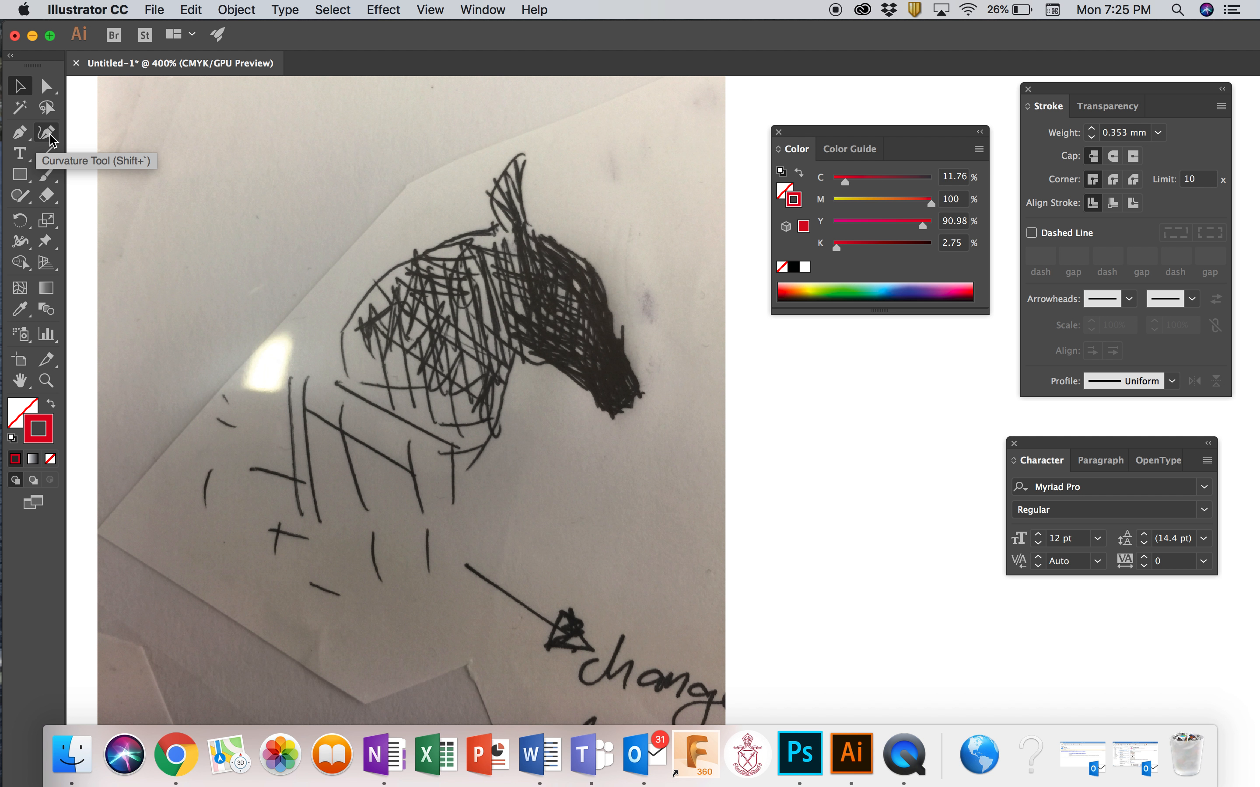
# Trace the horse sketch with the Pen tool from the lower back of the neck, over the mane line and up the ear's rear edge
pyautogui.click(21, 133)
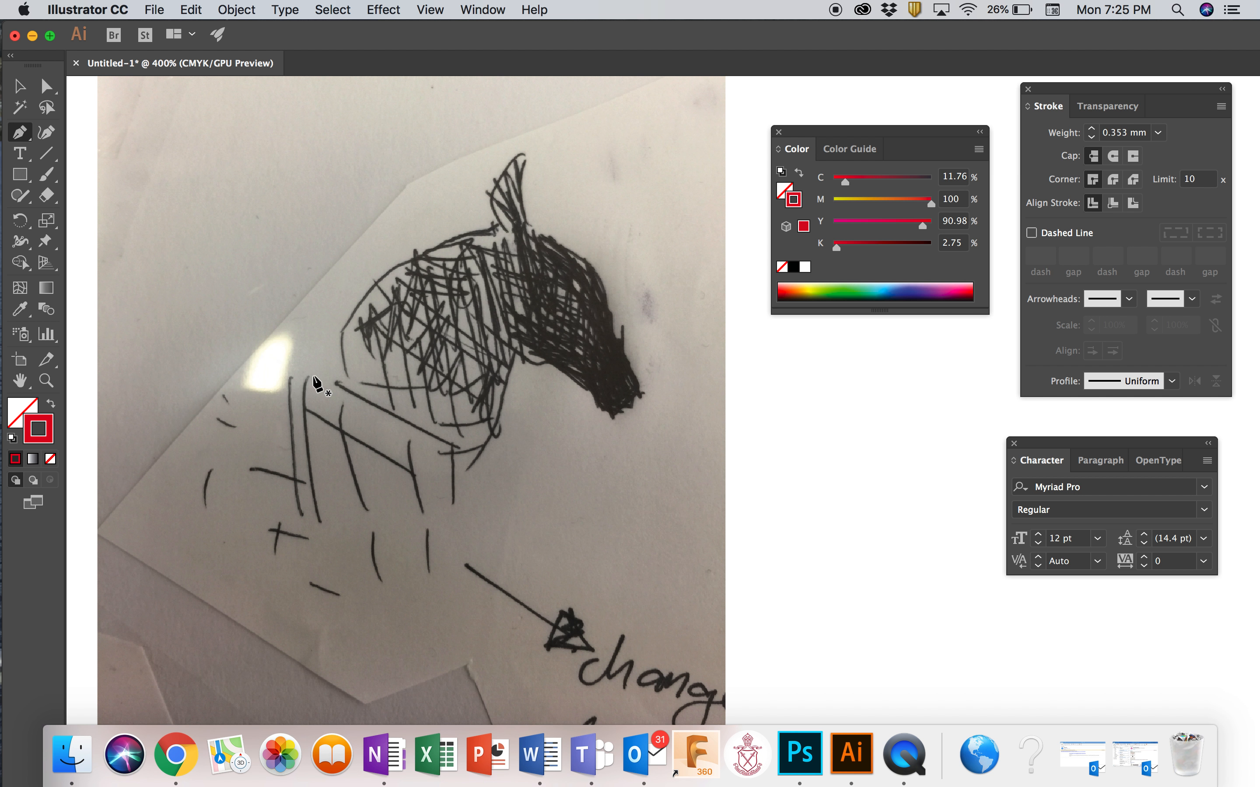
pyautogui.click(340, 381)
pyautogui.click(340, 353)
pyautogui.click(344, 323)
pyautogui.click(367, 290)
pyautogui.click(393, 267)
pyautogui.click(424, 254)
pyautogui.click(455, 237)
pyautogui.click(479, 230)
pyautogui.click(498, 230)
pyautogui.click(492, 213)
pyautogui.click(491, 197)
pyautogui.click(498, 181)
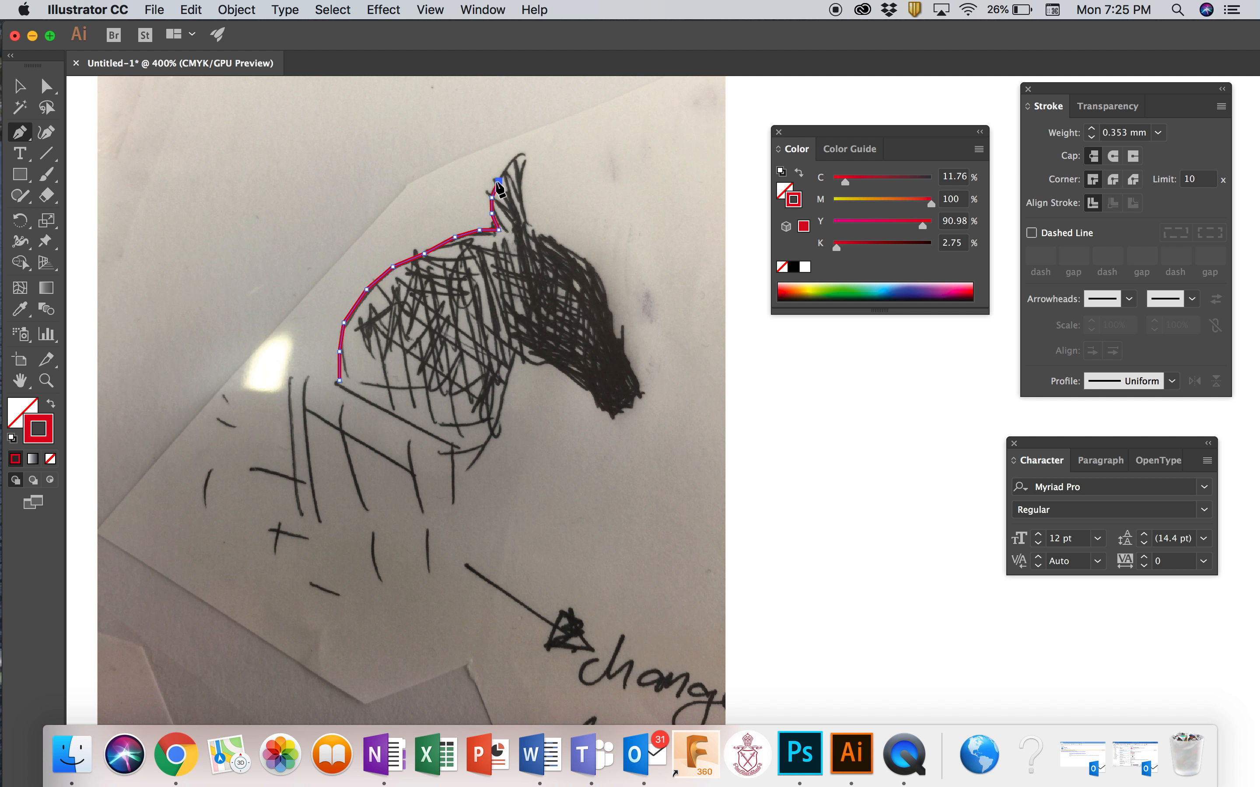
# Continue the Pen path around the ear tip, down its front edge and along the forehead to the nose
pyautogui.click(509, 162)
pyautogui.click(521, 153)
pyautogui.click(521, 168)
pyautogui.click(528, 214)
pyautogui.click(533, 229)
pyautogui.click(552, 240)
pyautogui.click(575, 252)
pyautogui.click(596, 267)
pyautogui.click(601, 290)
pyautogui.click(614, 324)
pyautogui.click(624, 347)
pyautogui.click(631, 369)
pyautogui.click(636, 381)
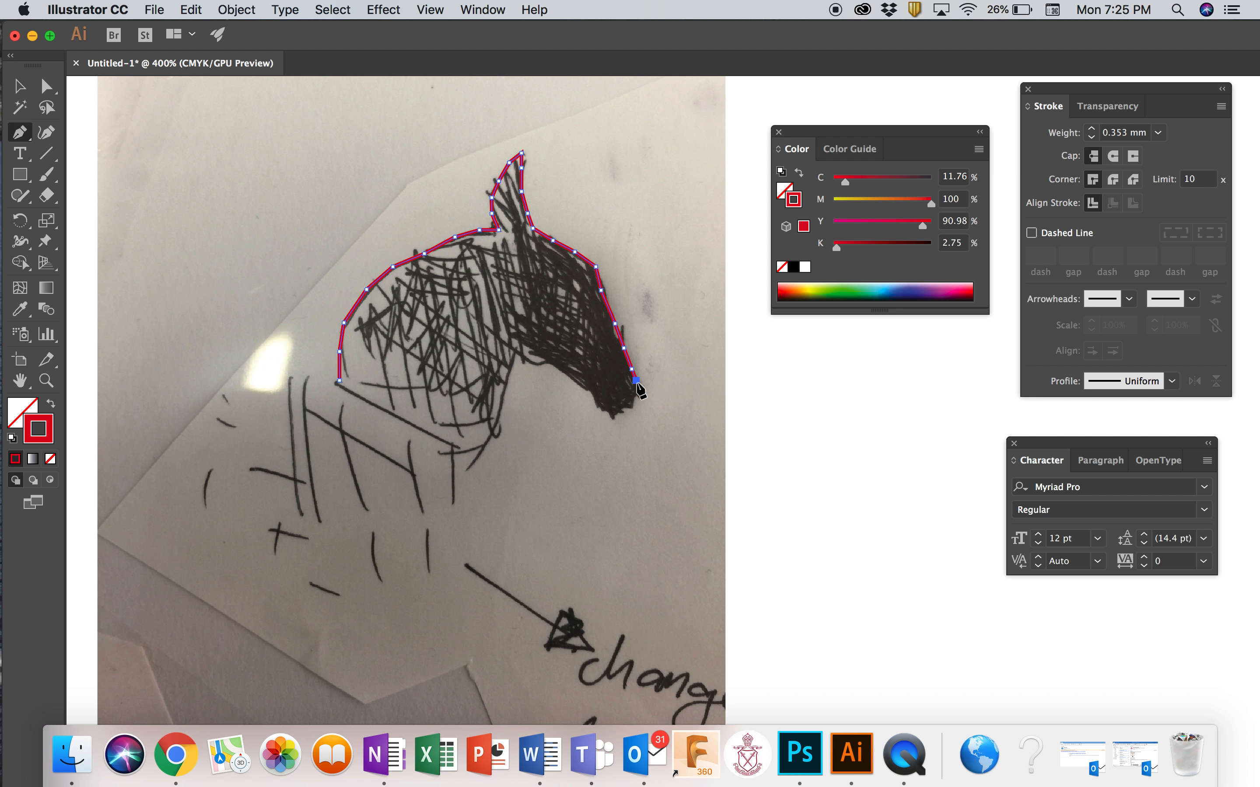
# Trace around the muzzle, jaw, throat and neck base, close the path at its starting point and deselect it
pyautogui.click(636, 396)
pyautogui.click(630, 408)
pyautogui.moveTo(607, 407); pyautogui.dragTo(587, 395)
pyautogui.click(528, 350)
pyautogui.click(515, 347)
pyautogui.click(513, 394)
pyautogui.click(501, 430)
pyautogui.click(482, 469)
pyautogui.click(455, 461)
pyautogui.click(391, 421)
pyautogui.click(339, 380)
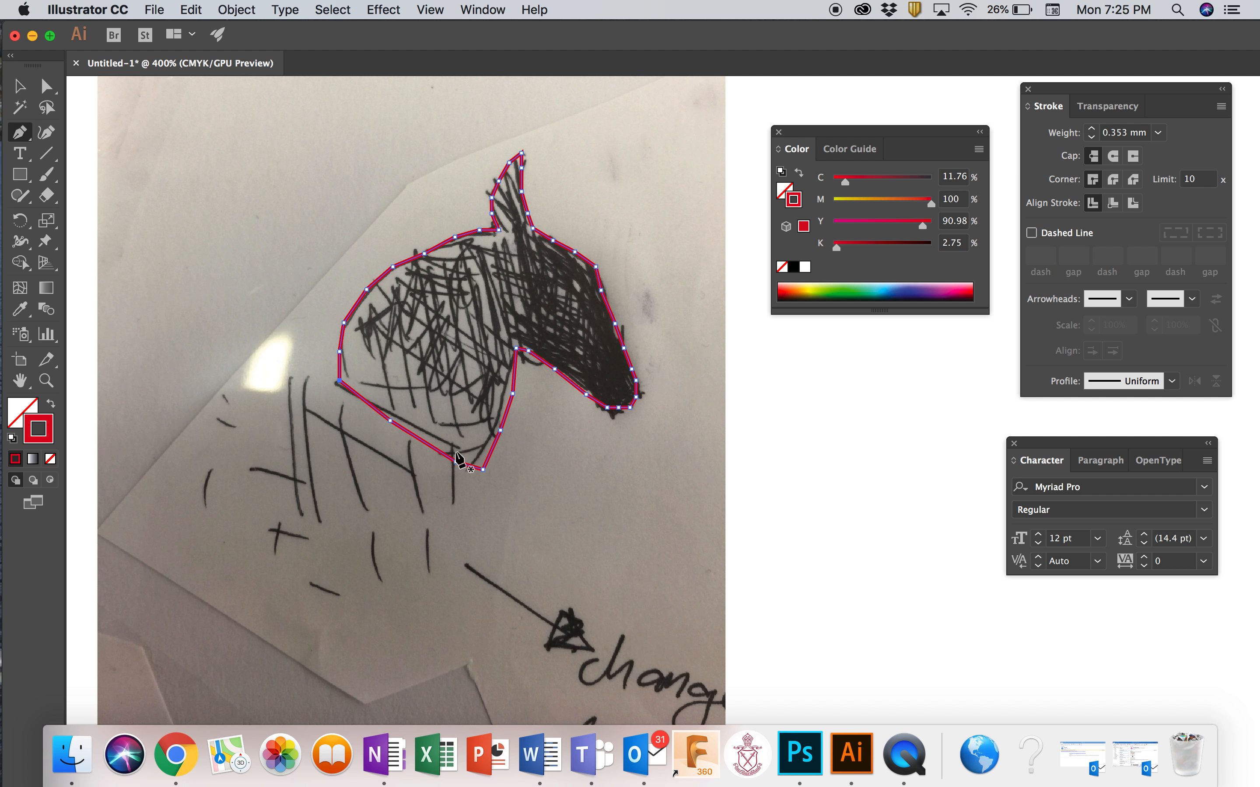
pyautogui.click(20, 86)
pyautogui.click(880, 561)
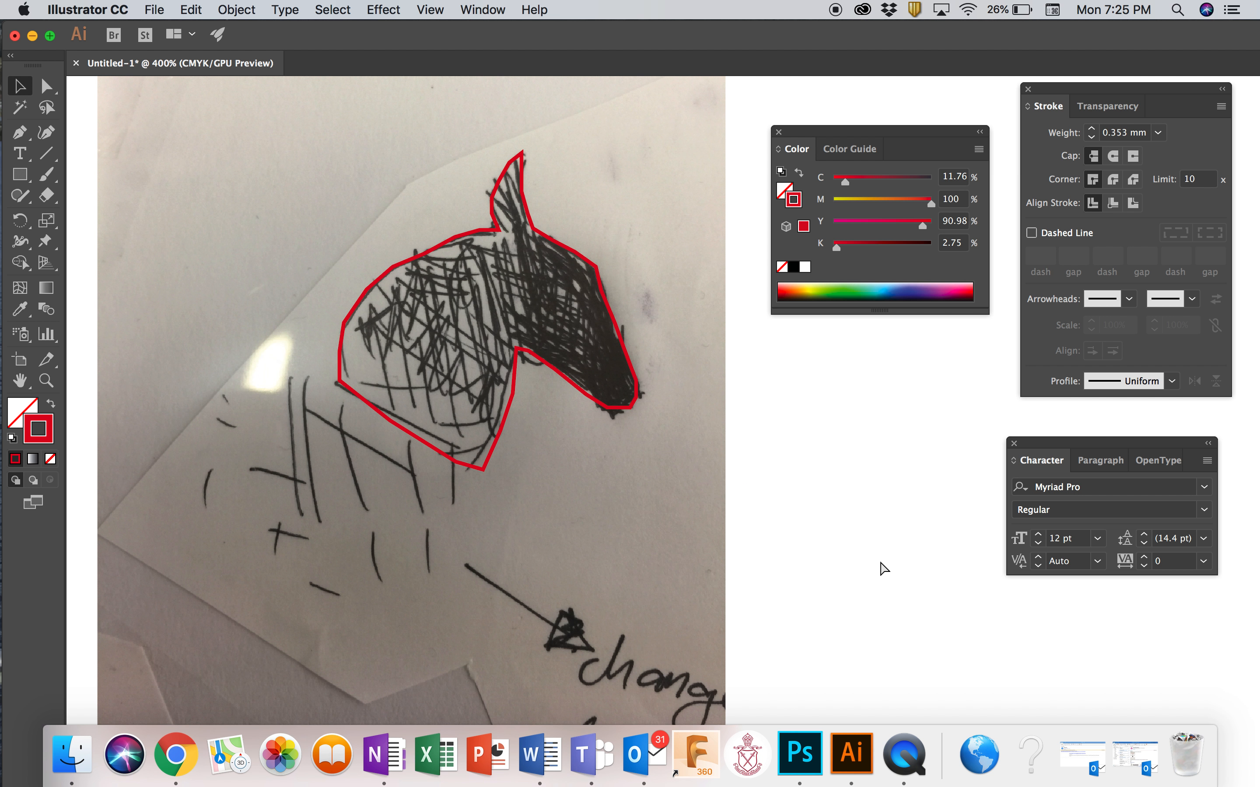
# Select the traced outline and smooth its mane and back-of-neck edge with the Smooth tool
pyautogui.press('super+equal')
pyautogui.press('super+equal')
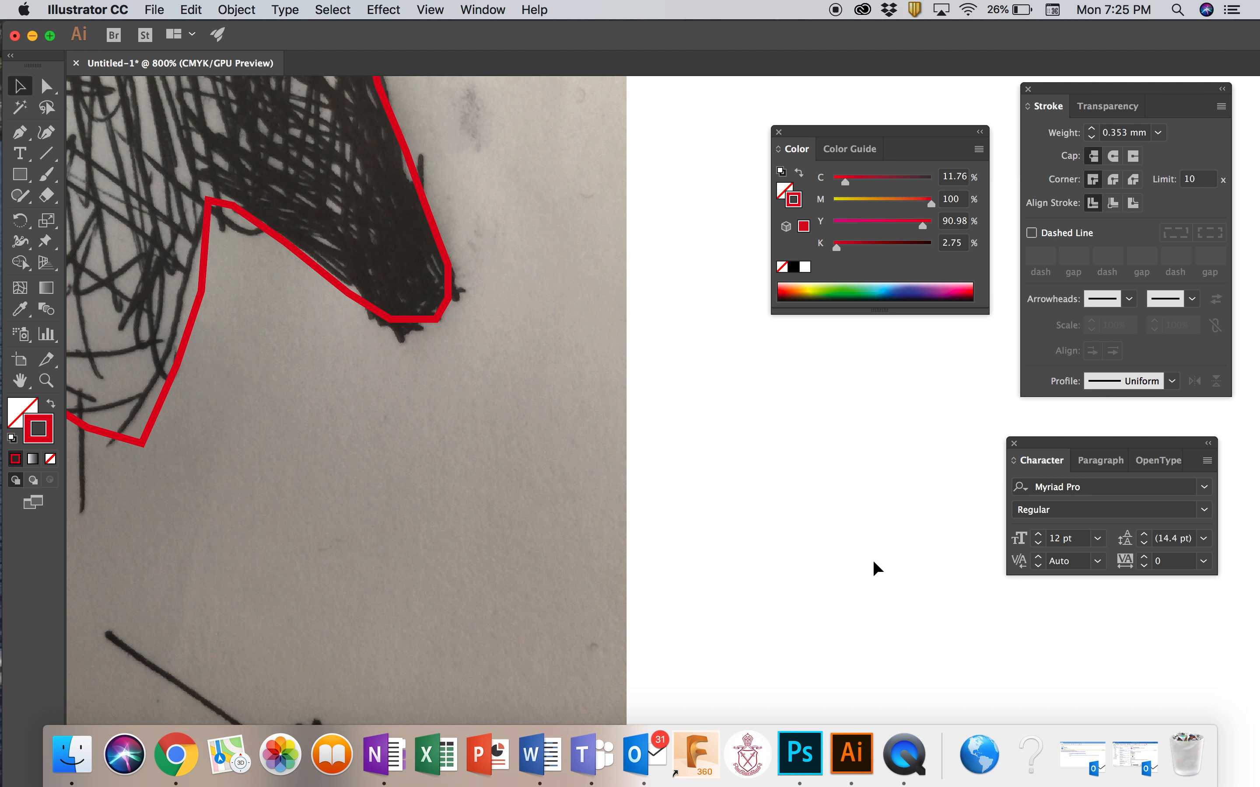
pyautogui.scroll(10, 320, 402)
pyautogui.hscroll(-10, 319, 401)
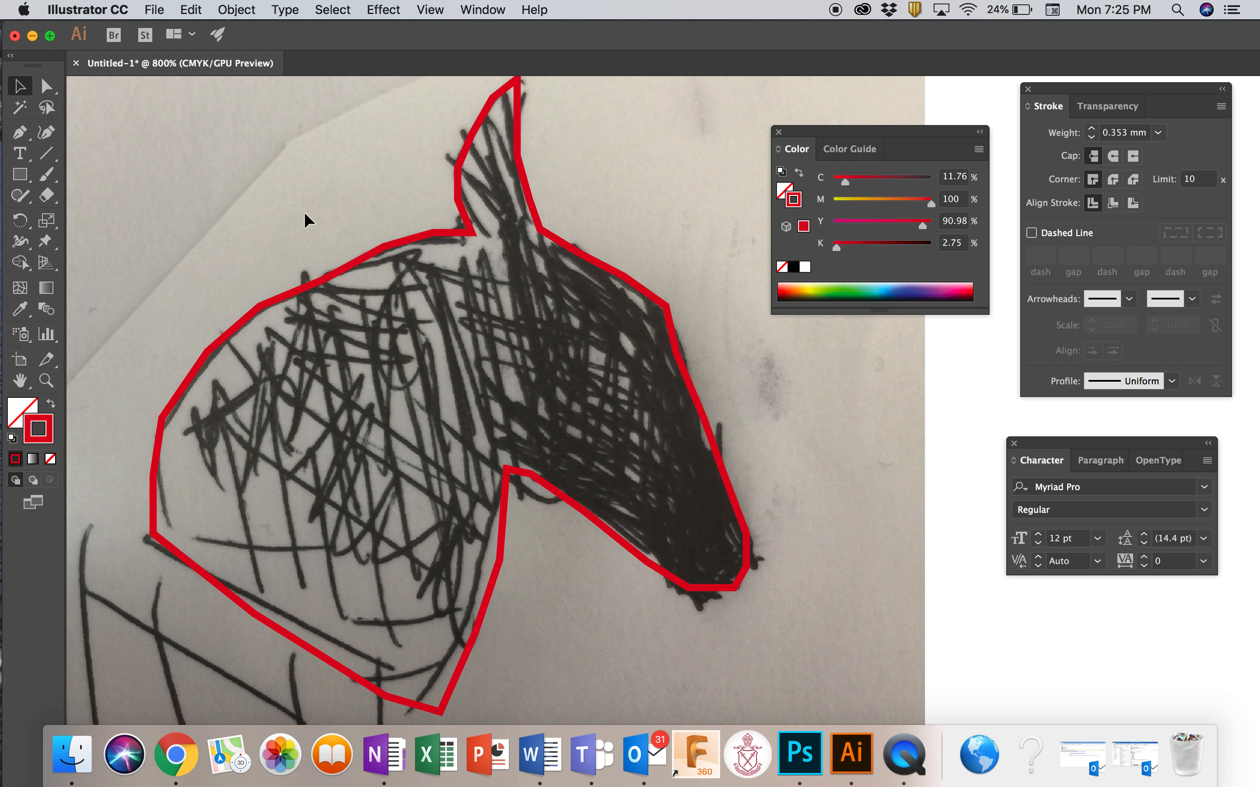
pyautogui.click(339, 267)
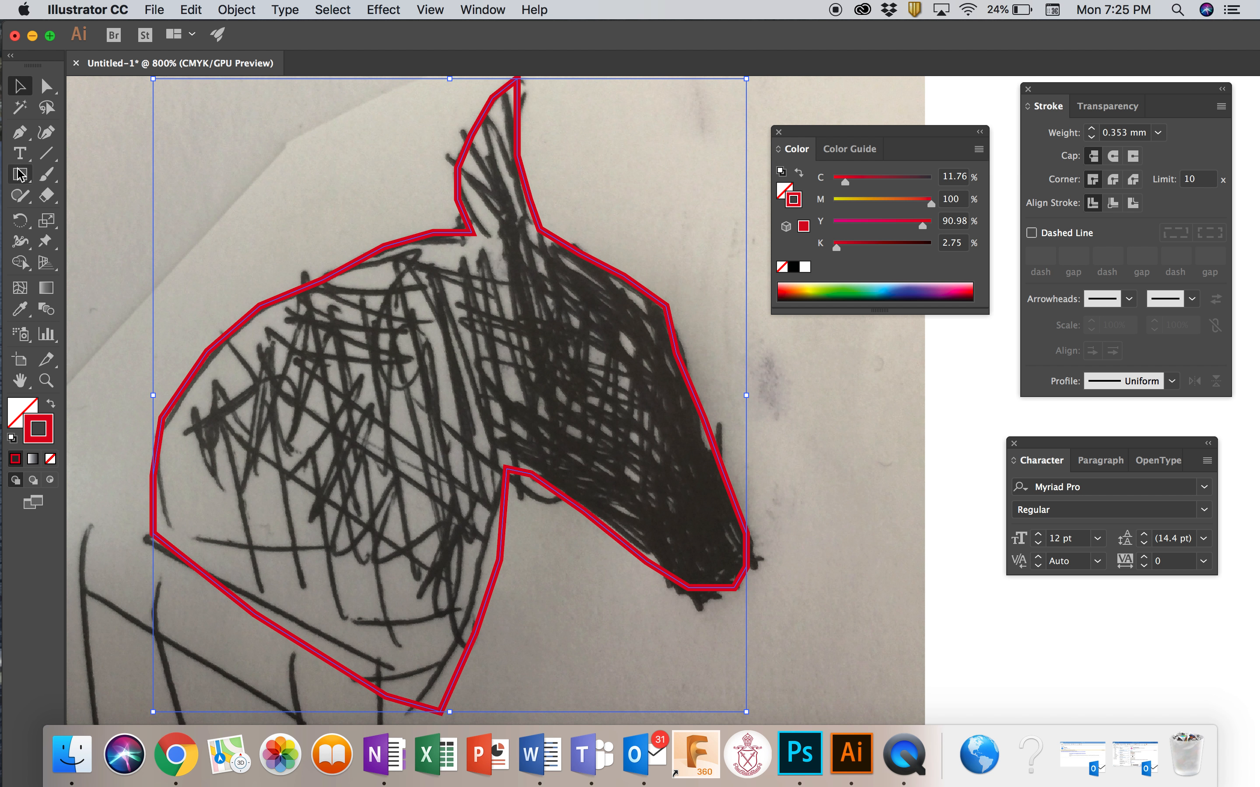
pyautogui.click(28, 205)
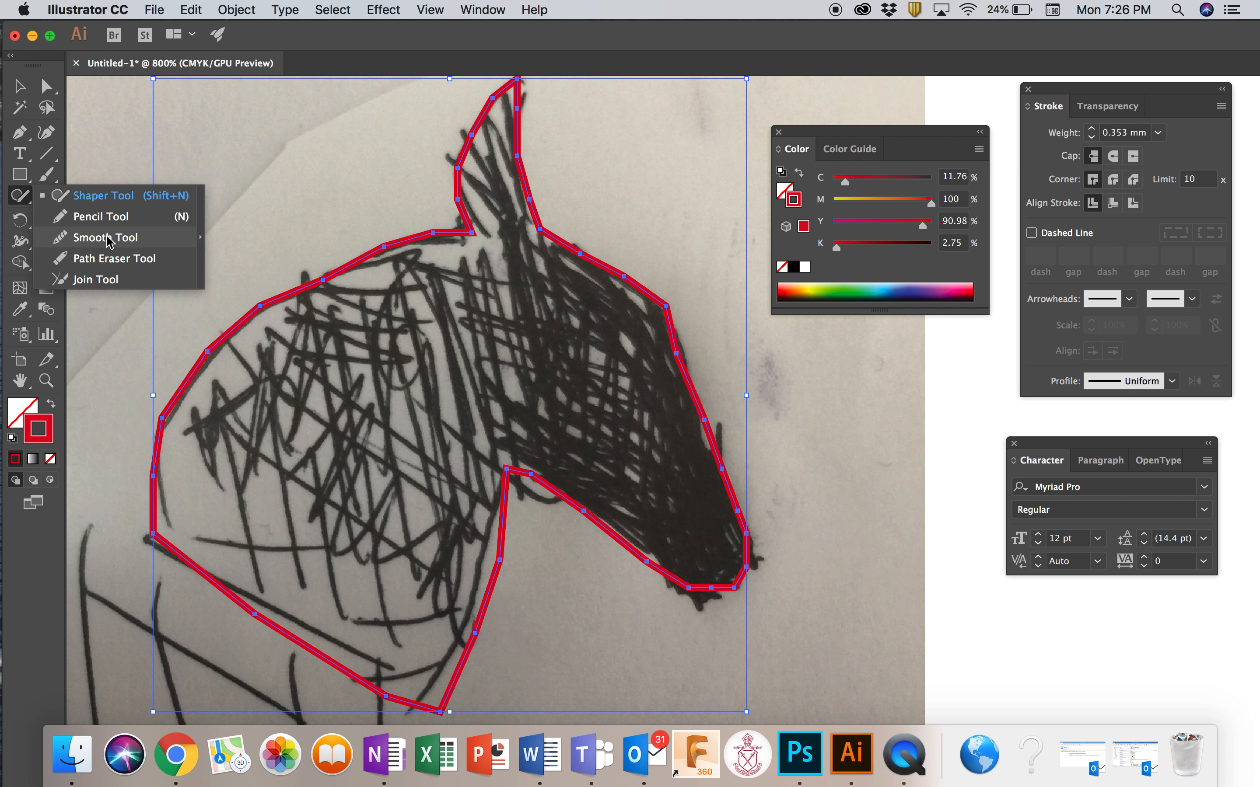
pyautogui.click(108, 238)
pyautogui.click(19, 86)
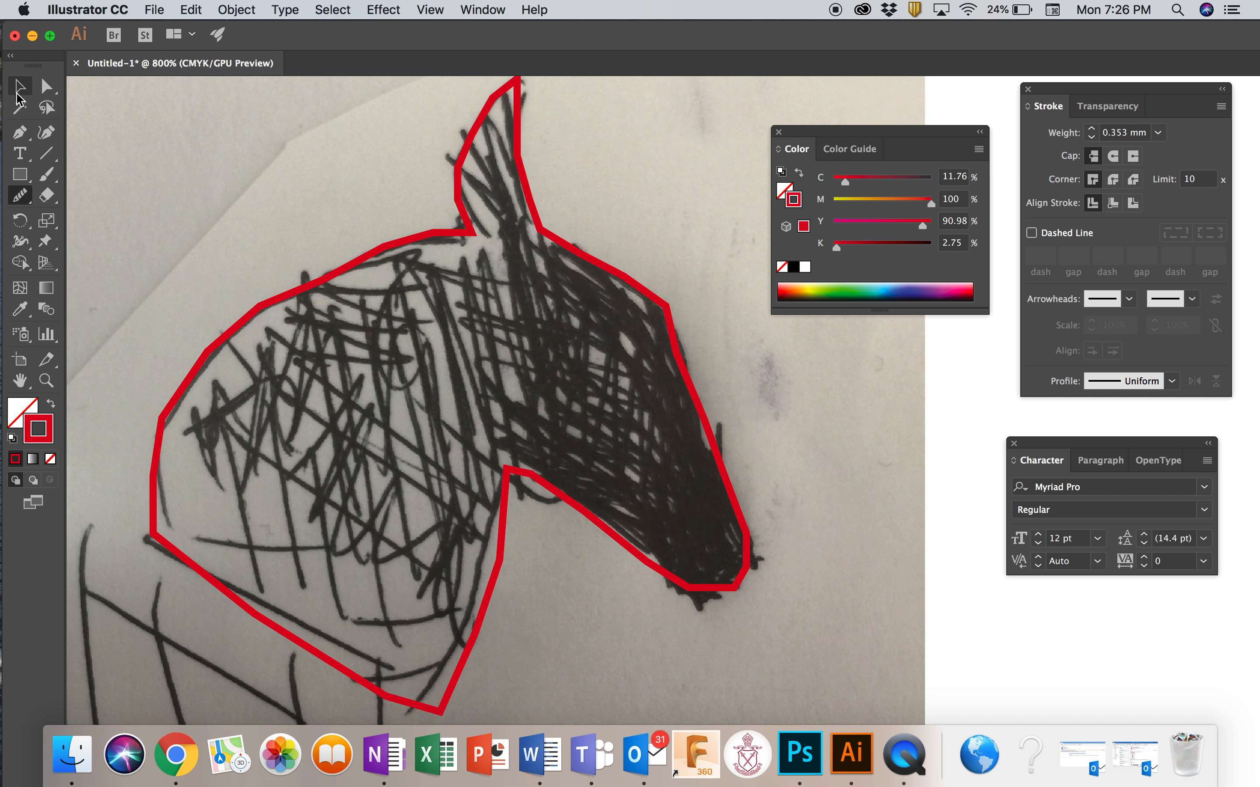
pyautogui.click(330, 259)
pyautogui.click(21, 196)
pyautogui.moveTo(411, 251)
pyautogui.mouseDown()
pyautogui.moveTo(275, 302)
pyautogui.moveTo(224, 337)
pyautogui.moveTo(408, 238)
pyautogui.mouseUp()
pyautogui.moveTo(284, 296); pyautogui.dragTo(258, 316)
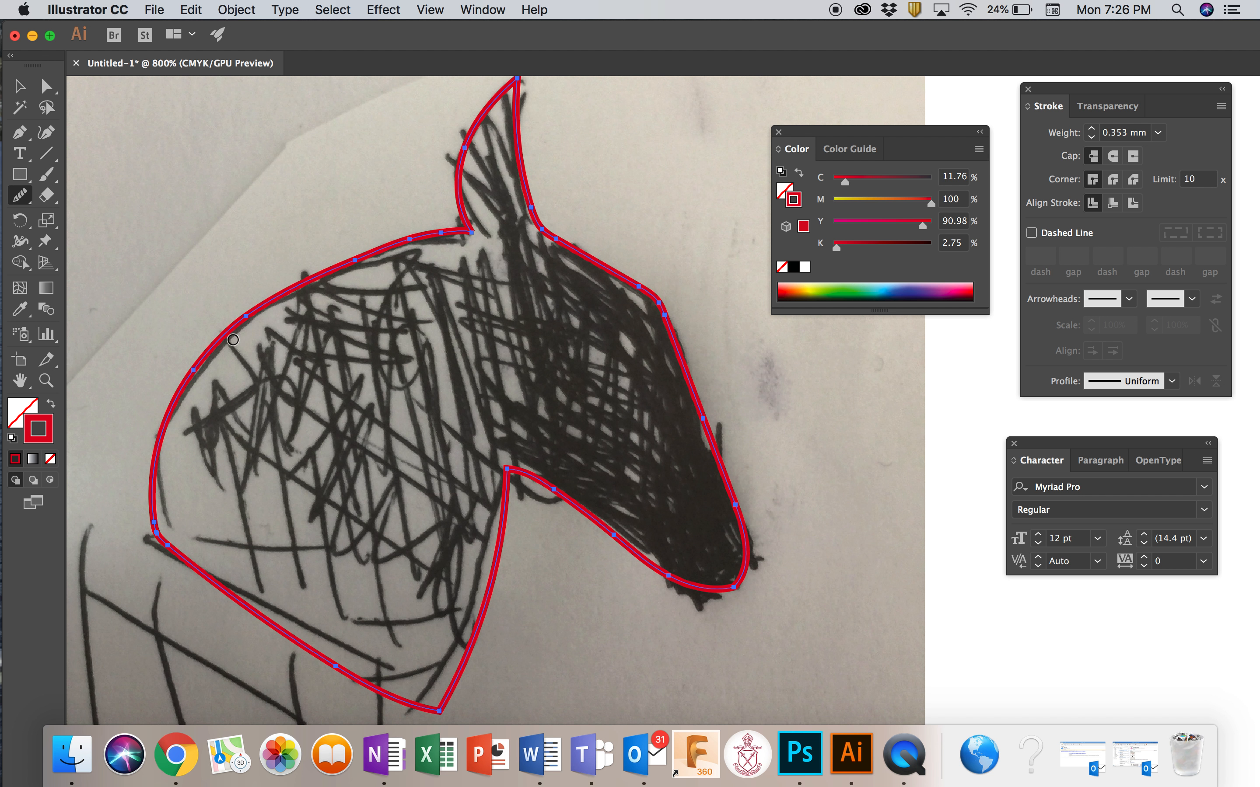
# Smooth the outline along the jaw, around the muzzle, up the nose and again over the mane line
pyautogui.moveTo(599, 512); pyautogui.dragTo(677, 573)
pyautogui.moveTo(753, 558)
pyautogui.mouseDown()
pyautogui.moveTo(743, 510)
pyautogui.moveTo(700, 437)
pyautogui.mouseUp()
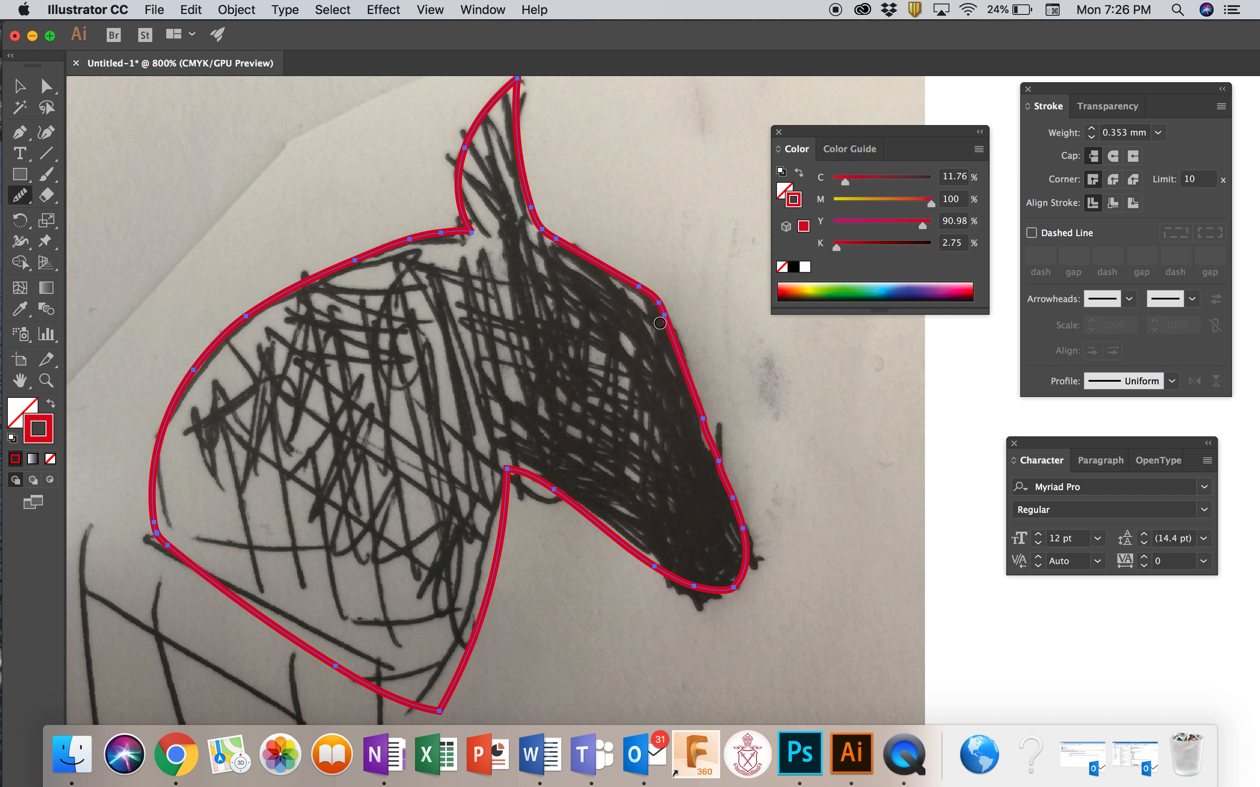
pyautogui.moveTo(437, 230); pyautogui.dragTo(310, 250)
pyautogui.moveTo(715, 435); pyautogui.dragTo(732, 489)
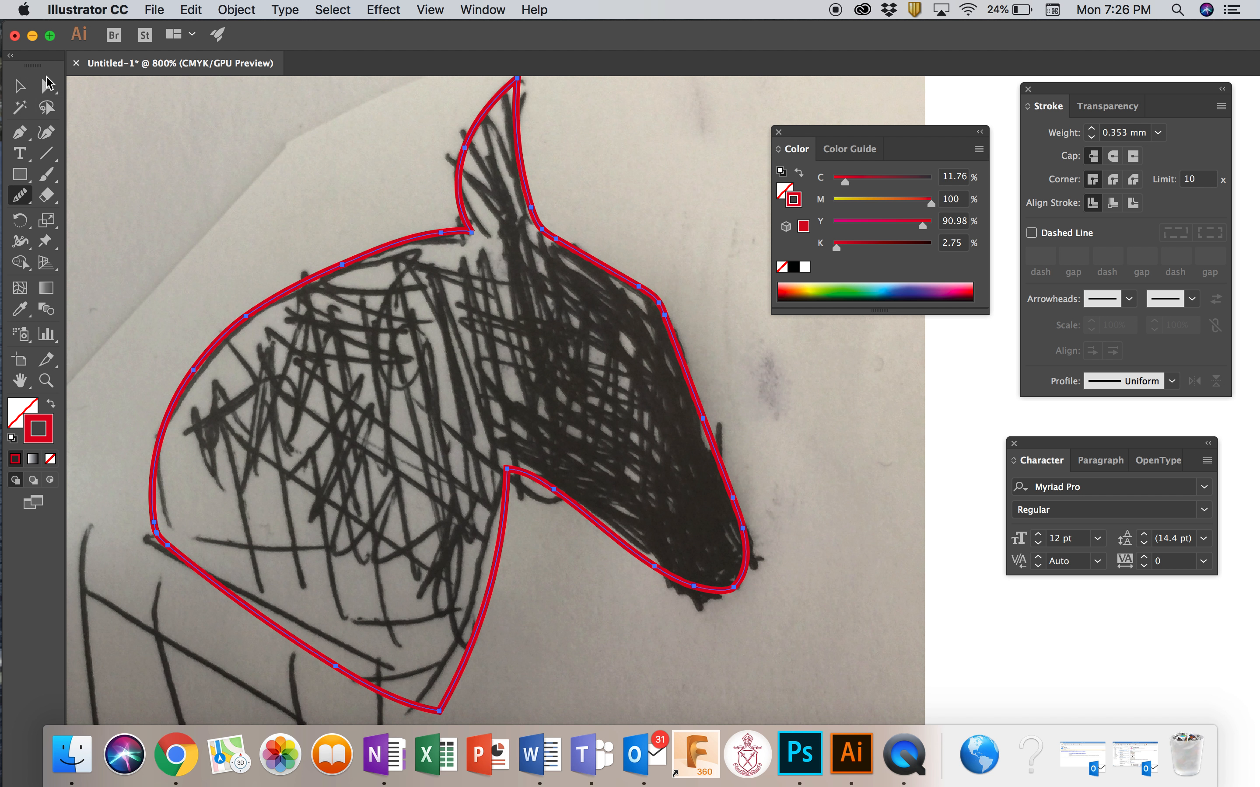
# Reshape the forehead and nose edge by moving two of its anchor points individually to follow the sketch
pyautogui.click(53, 88)
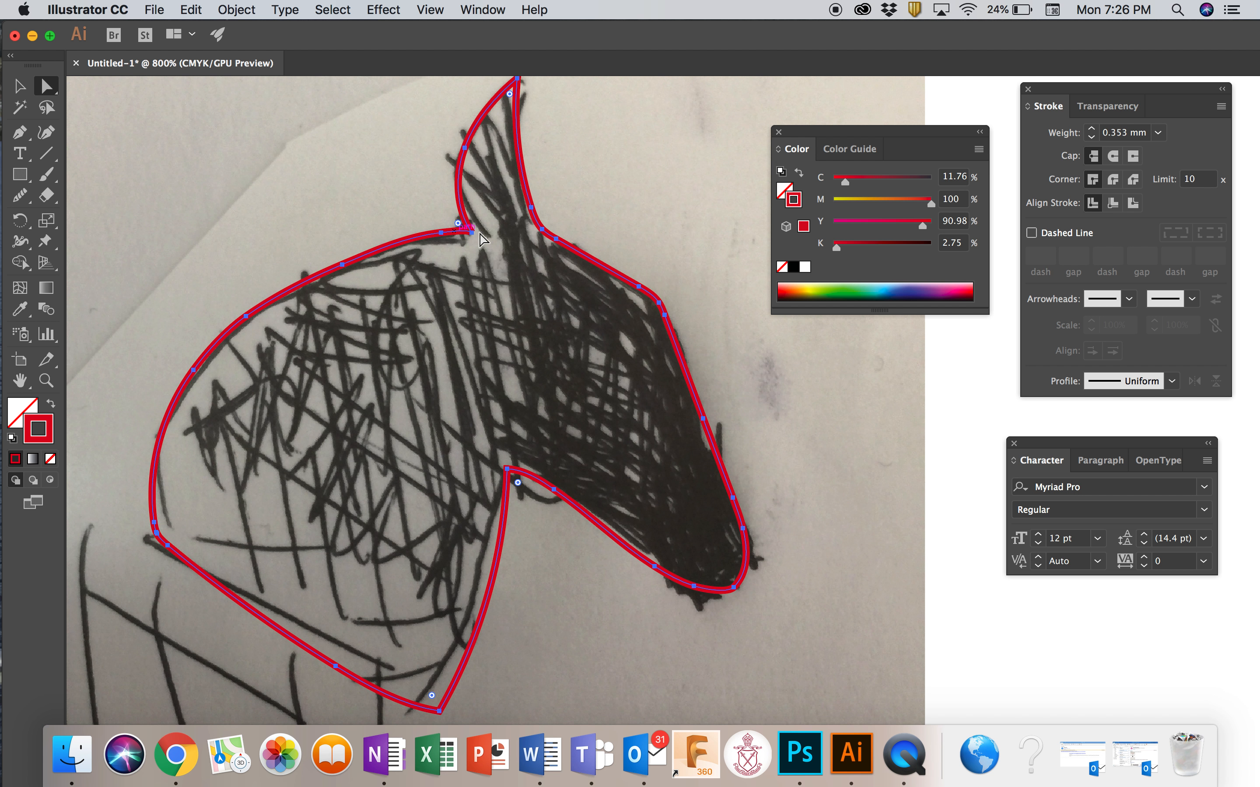
pyautogui.rightClick(664, 315)
pyautogui.click(665, 316)
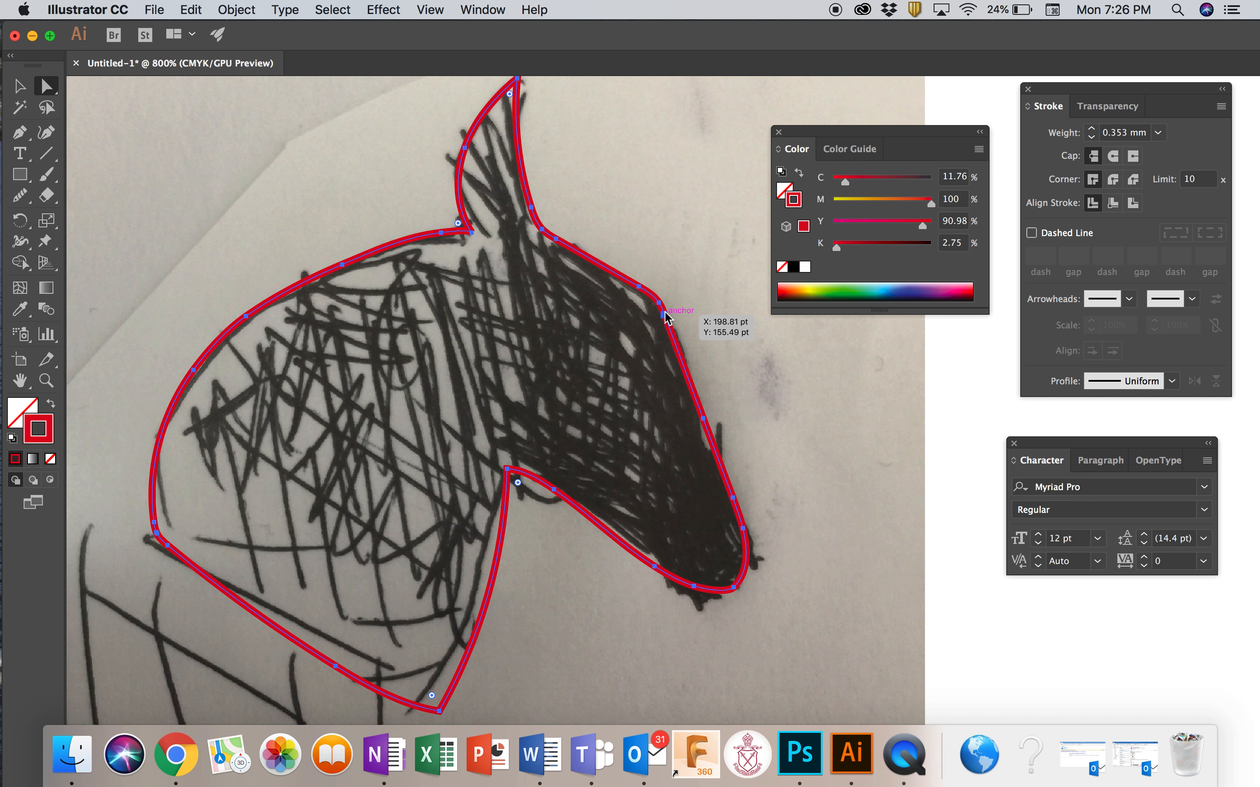
pyautogui.moveTo(666, 315); pyautogui.dragTo(679, 345)
pyautogui.click(703, 420)
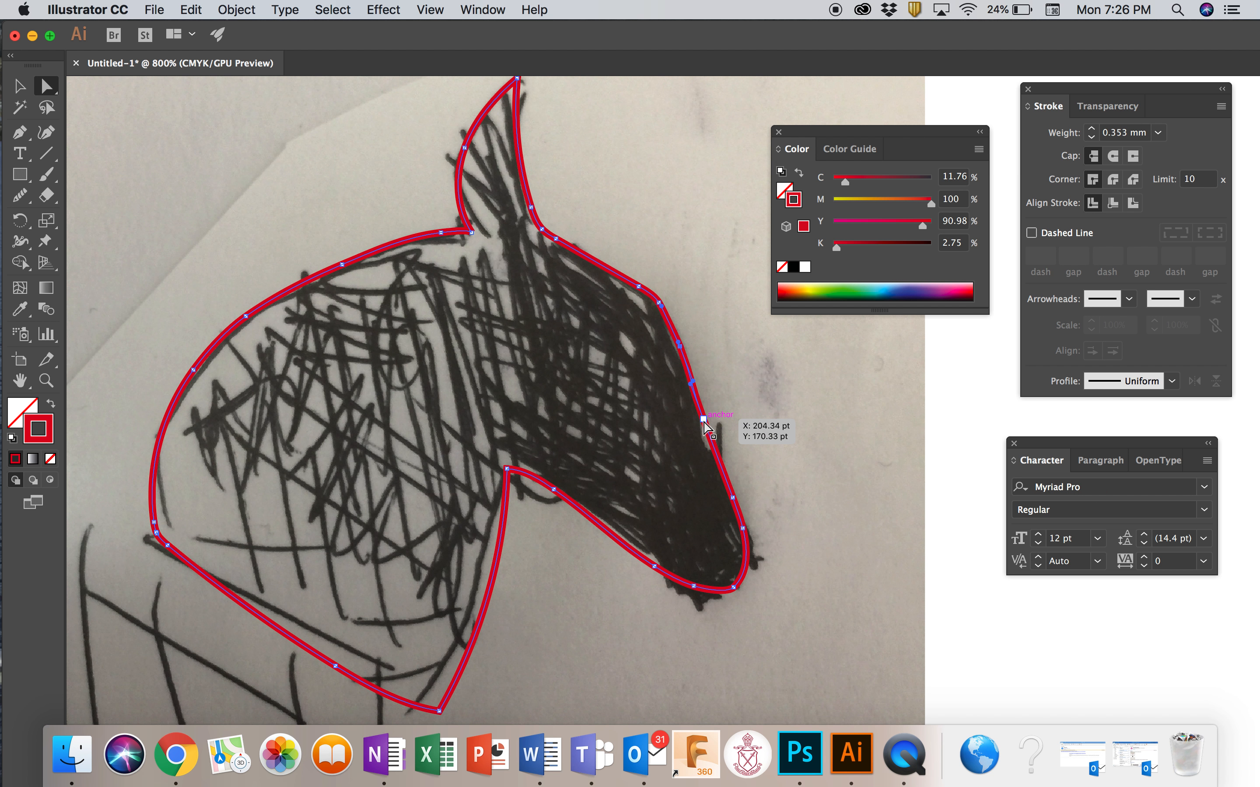
pyautogui.moveTo(704, 420); pyautogui.dragTo(696, 429)
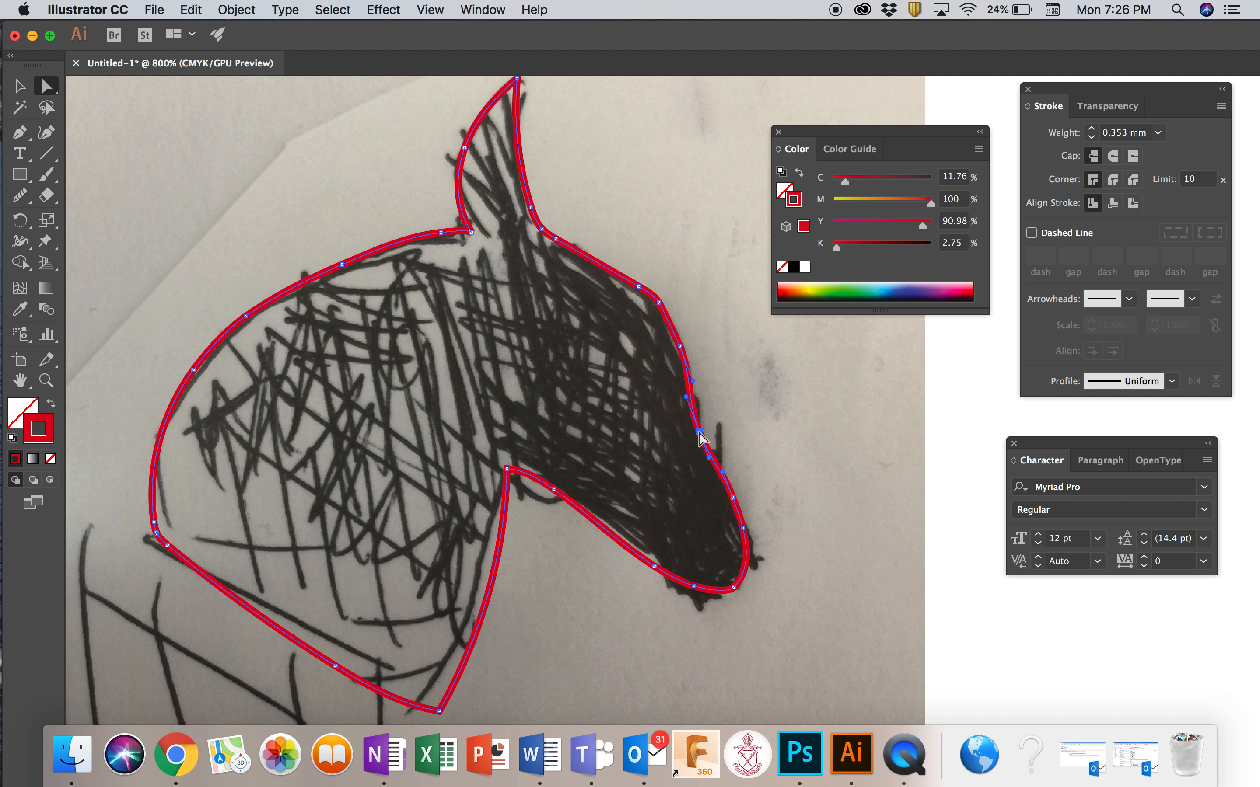
# Reposition the anchor points around the muzzle and curve the chin inward to match the sketch
pyautogui.rightClick(698, 593)
pyautogui.moveTo(693, 586); pyautogui.dragTo(749, 577)
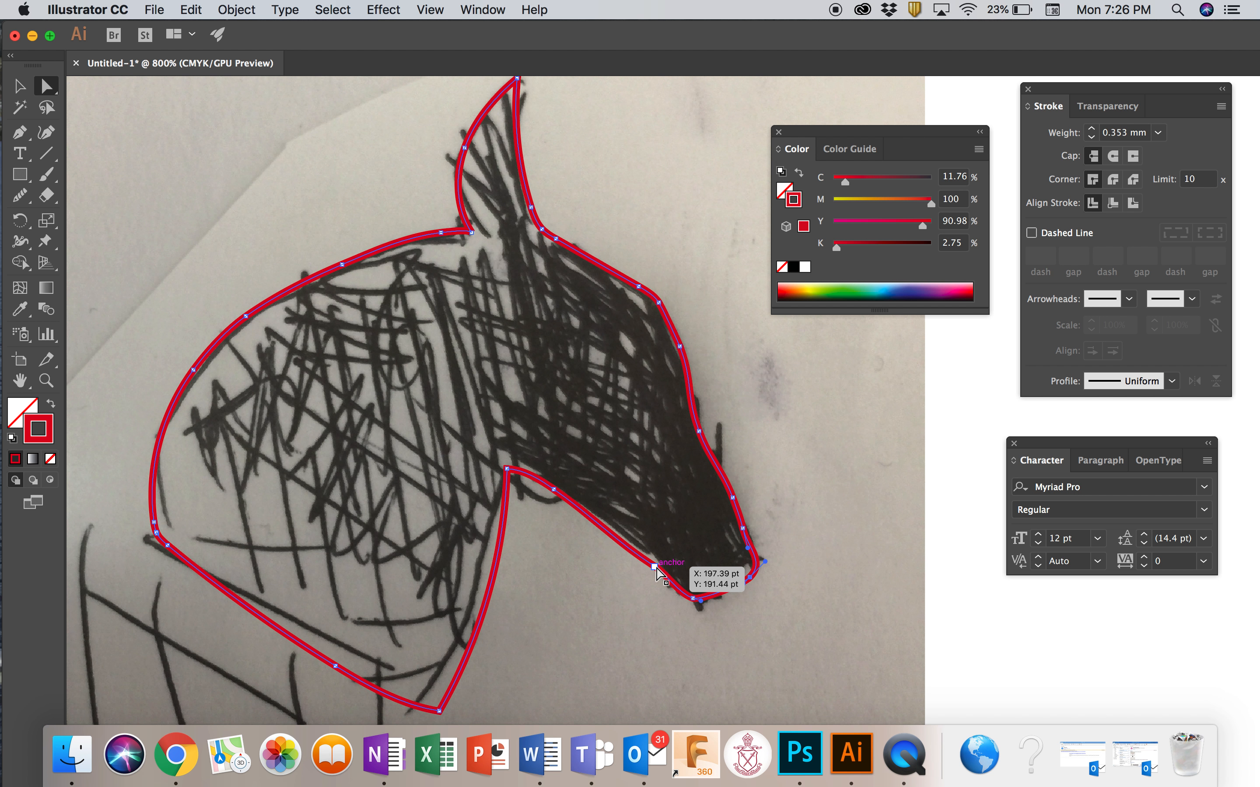
pyautogui.moveTo(630, 551); pyautogui.dragTo(623, 531)
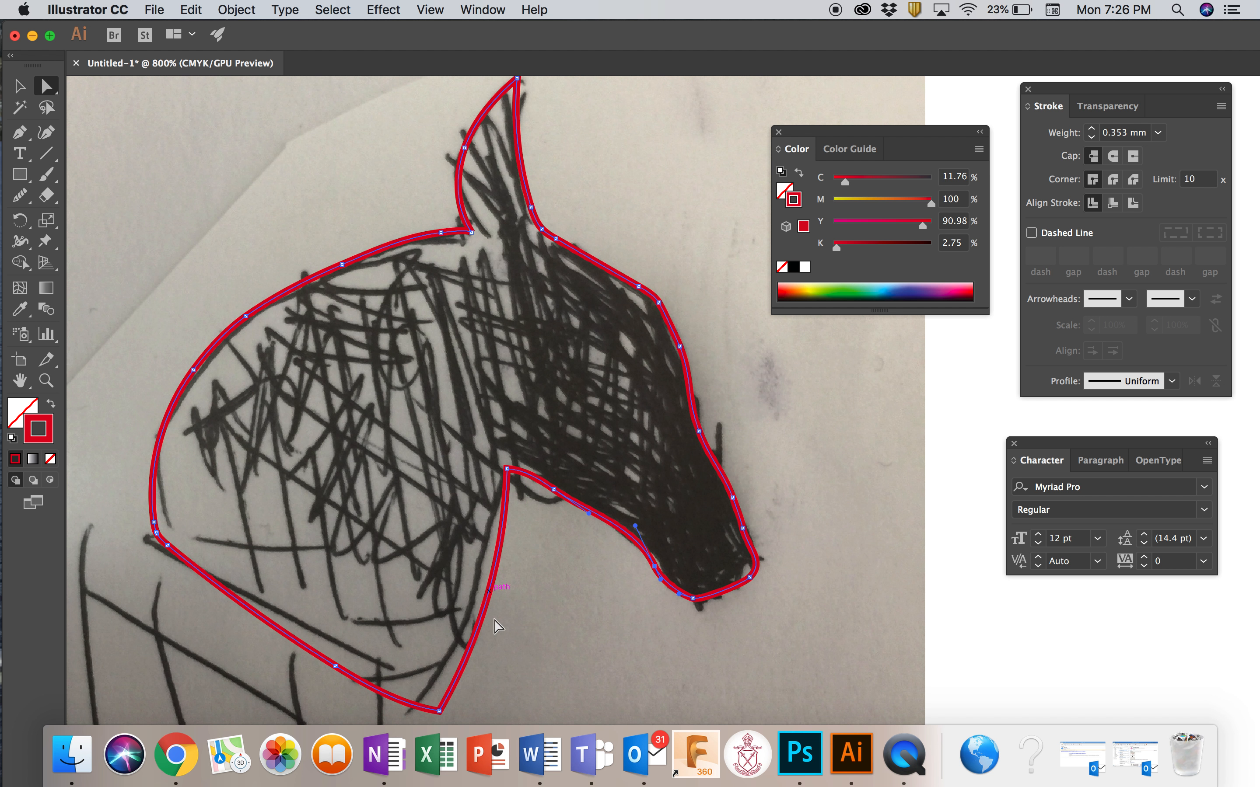
# Move the lowest corner of the neck base slightly toward the back of the neck and deselect the outline
pyautogui.click(439, 710)
pyautogui.moveTo(439, 710); pyautogui.dragTo(415, 706)
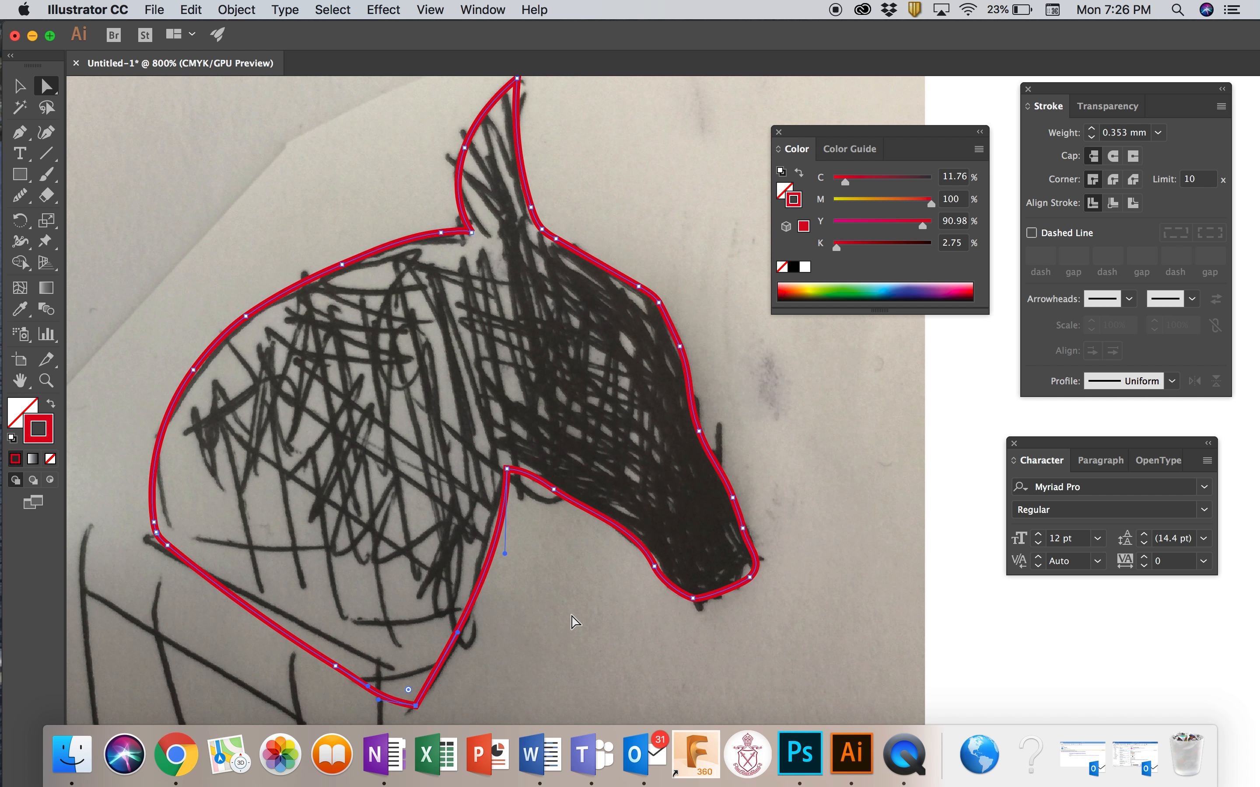
pyautogui.press('super+minus')
pyautogui.press('super+minus')
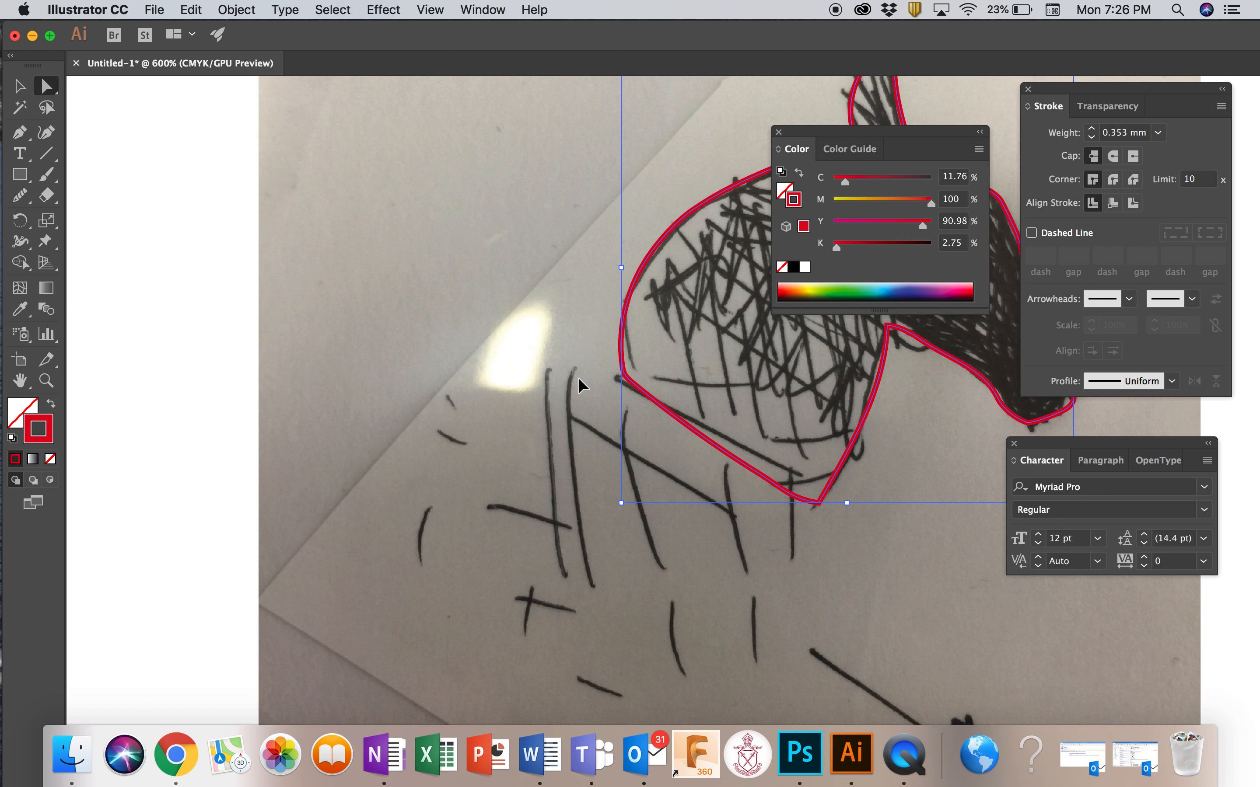
pyautogui.scroll(3, 581, 386)
pyautogui.hscroll(-3, 582, 386)
pyautogui.click(20, 86)
pyautogui.click(651, 415)
pyautogui.hscroll(5, 651, 415)
pyautogui.hscroll(8, 651, 415)
pyautogui.scroll(1, 651, 415)
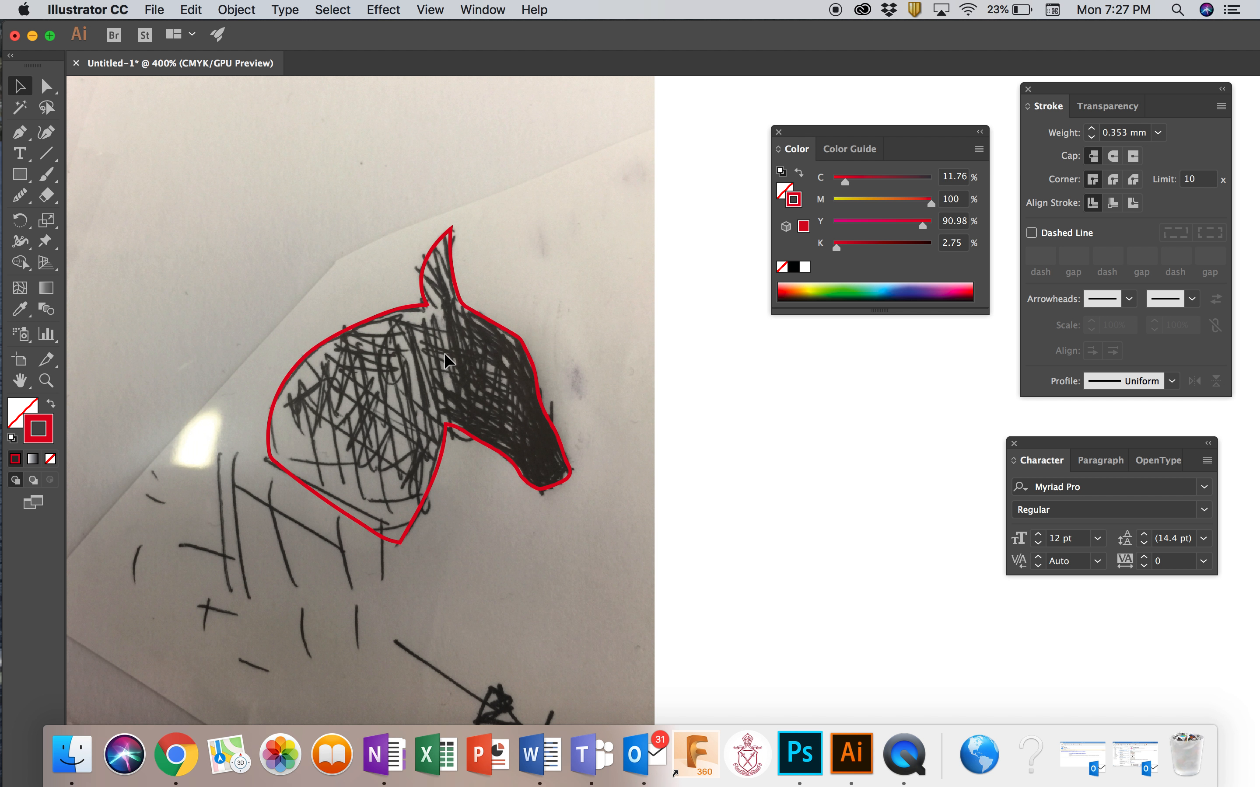
# Move the ear tip's anchor down and back toward the mane, and deselect the outline
pyautogui.press('super+plus')
pyautogui.press('super+plus')
pyautogui.press('super+plus')
pyautogui.hscroll(-15, 444, 353)
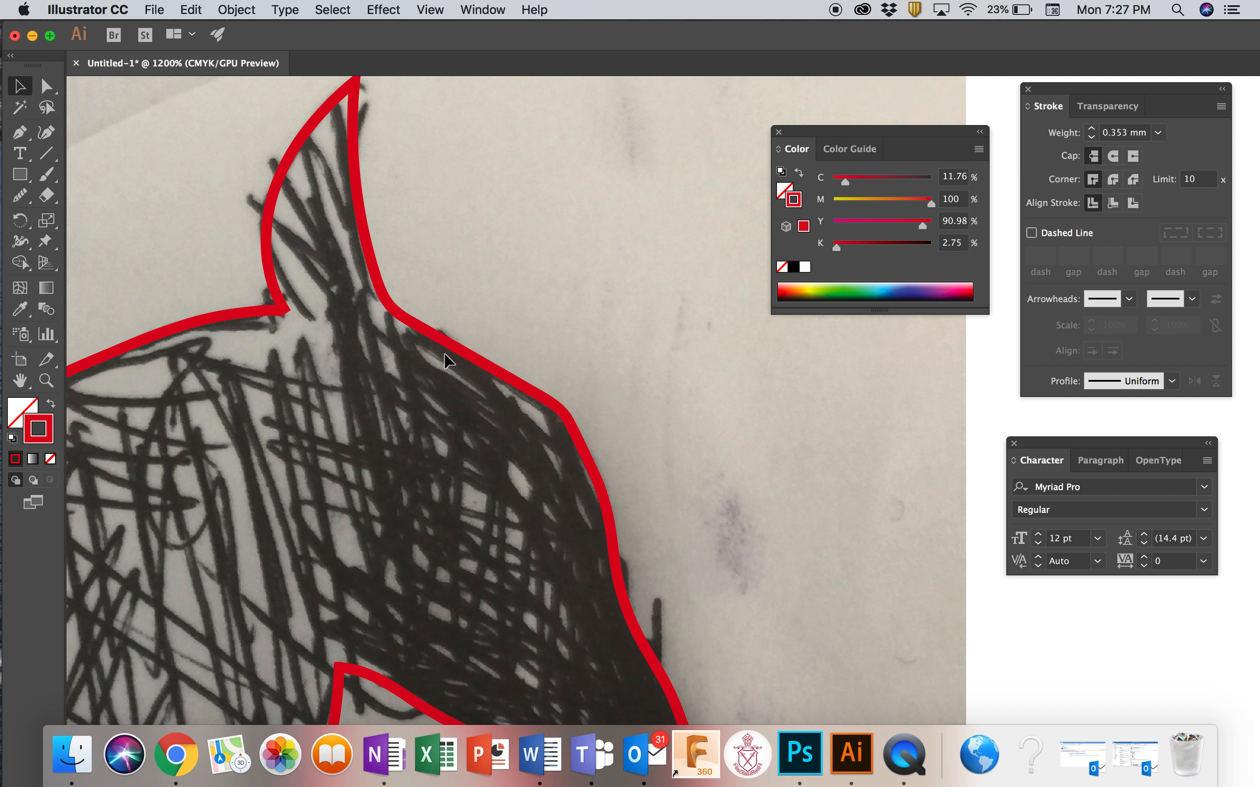
pyautogui.scroll(2, 444, 352)
pyautogui.click(422, 282)
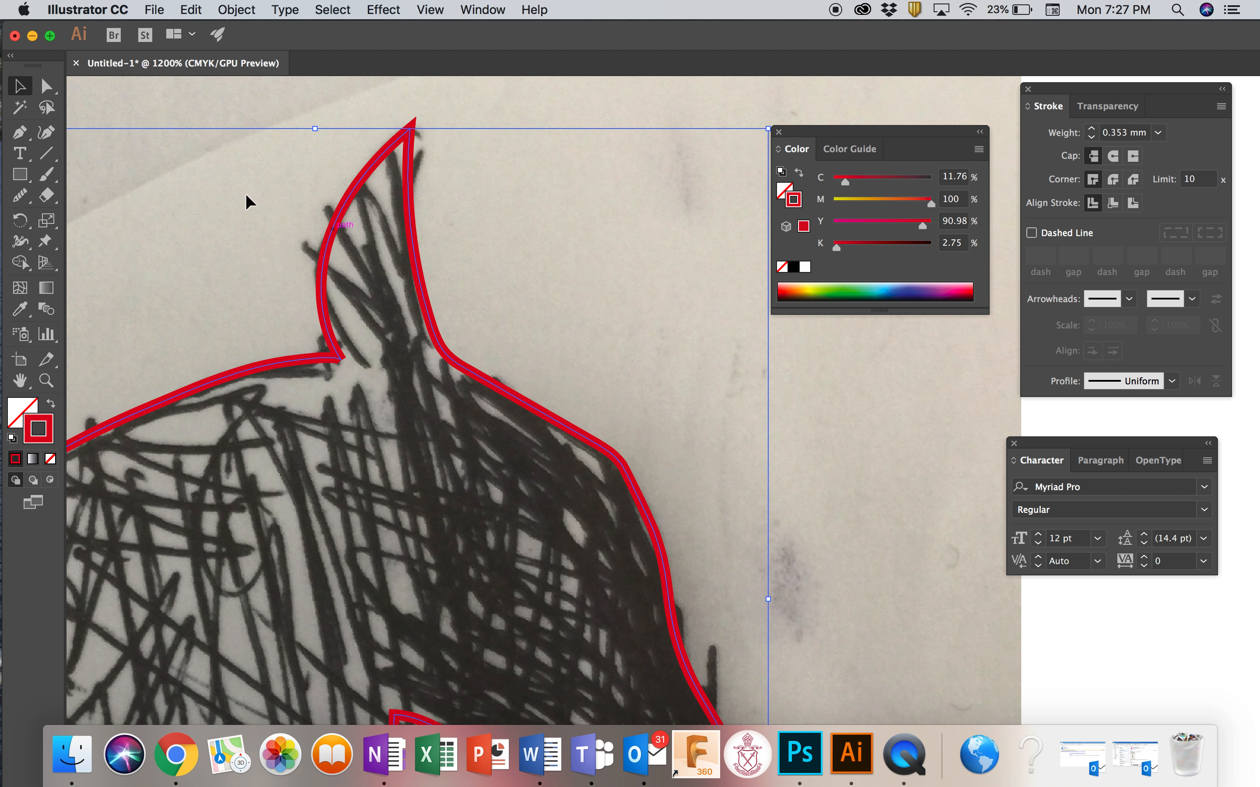
pyautogui.click(48, 89)
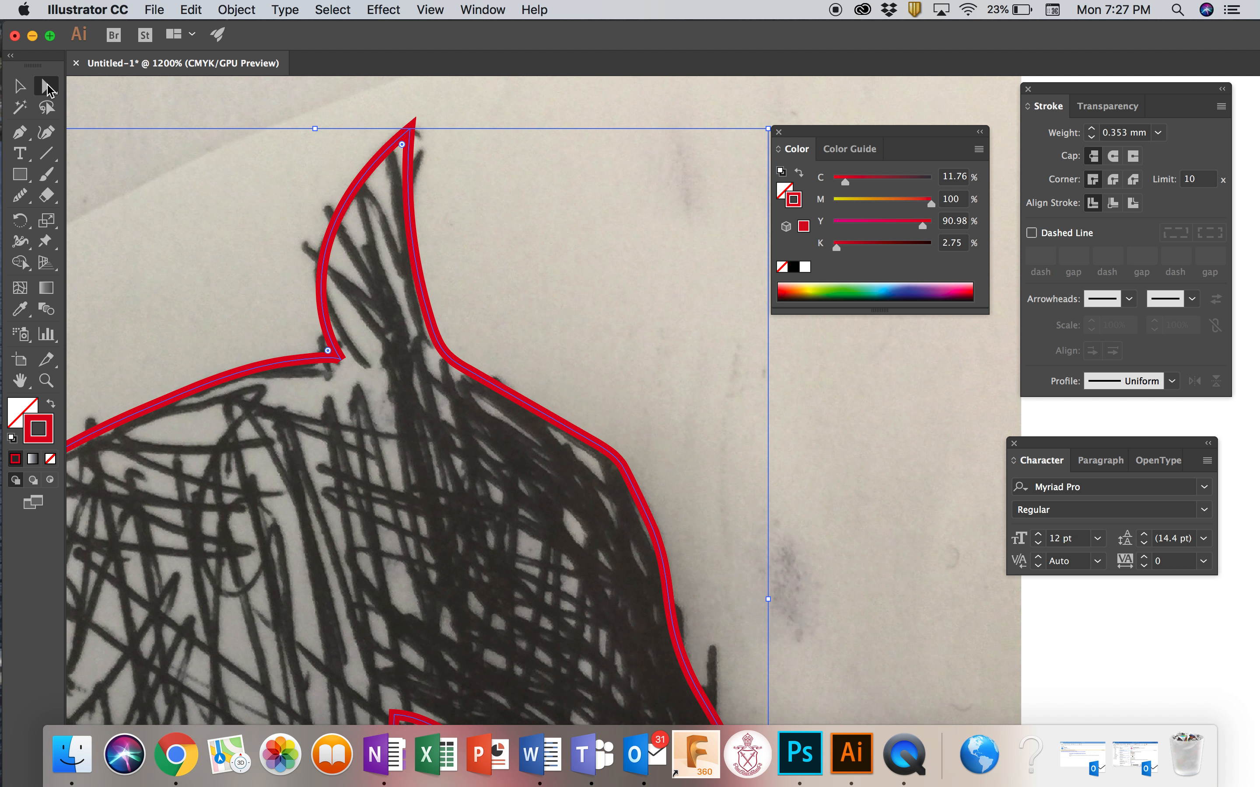
pyautogui.rightClick(409, 125)
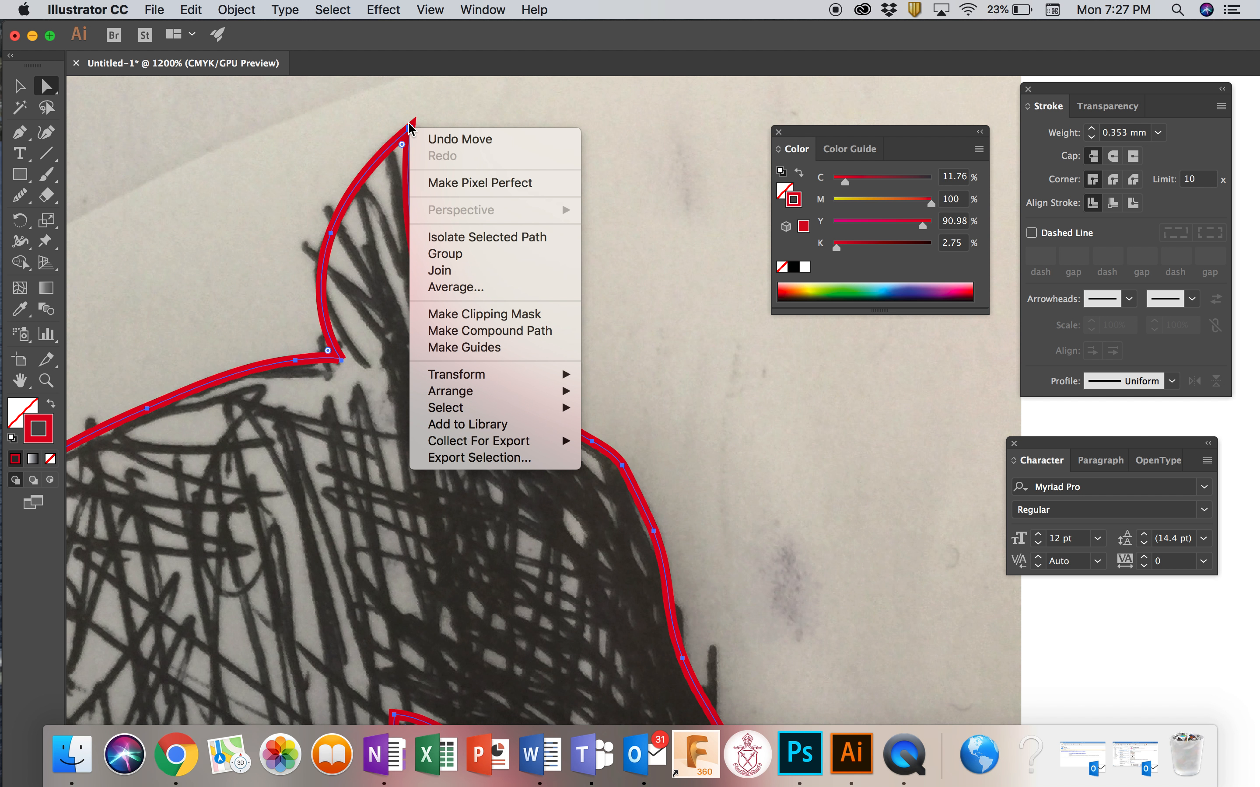
pyautogui.press('Escape')
pyautogui.rightClick(411, 126)
pyautogui.press('Escape')
pyautogui.rightClick(409, 134)
pyautogui.press('Escape')
pyautogui.moveTo(403, 143); pyautogui.dragTo(392, 154)
pyautogui.click(516, 234)
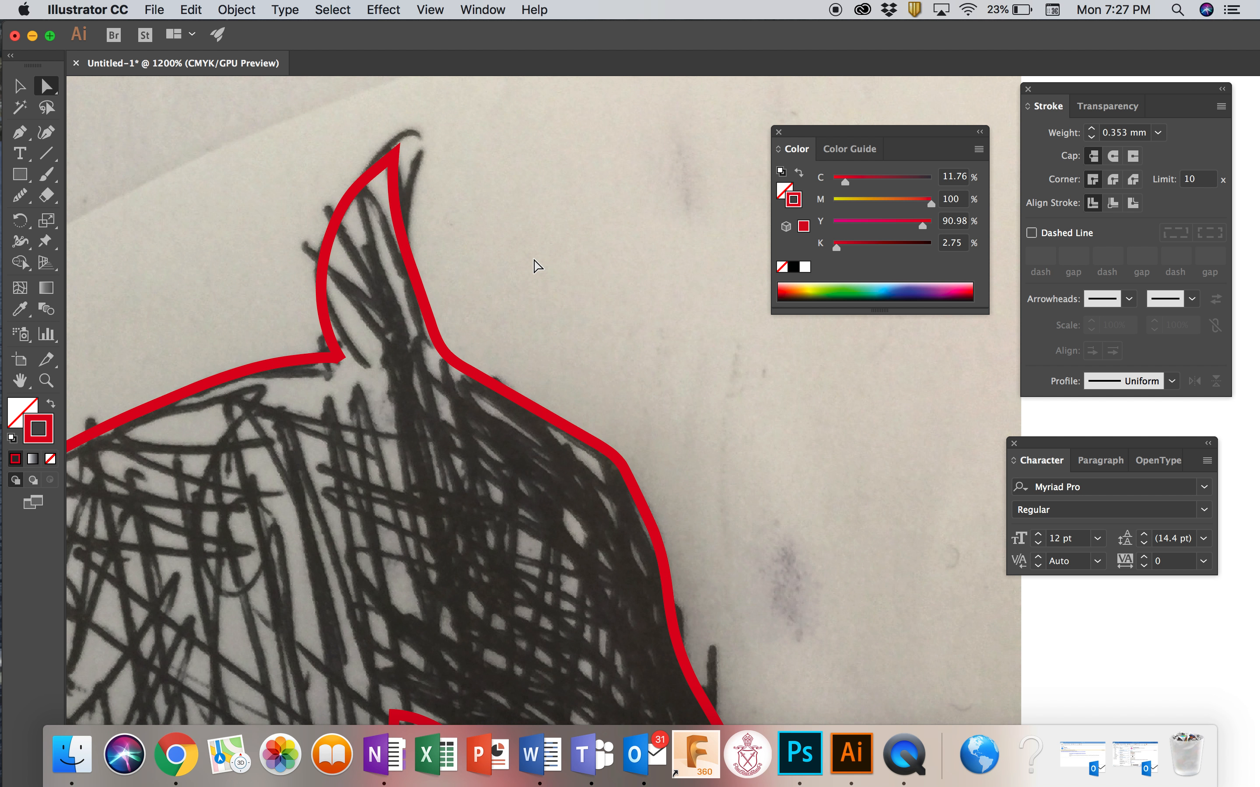
# Move the Color panel away from the artboard's working area and place the horse outline on the blank area beside the photo
pyautogui.press('super+minus')
pyautogui.press('super+minus')
pyautogui.press('super+minus')
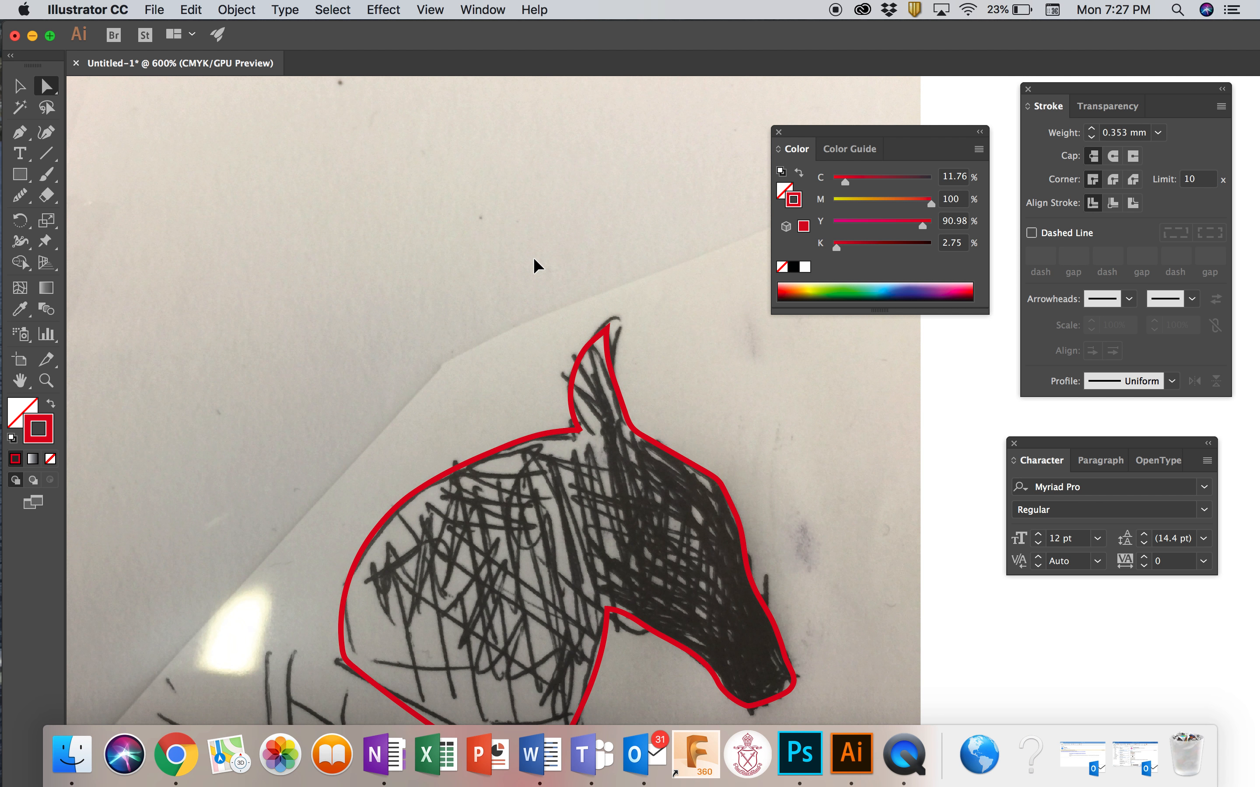
pyautogui.press('super+minus')
pyautogui.press('super+minus')
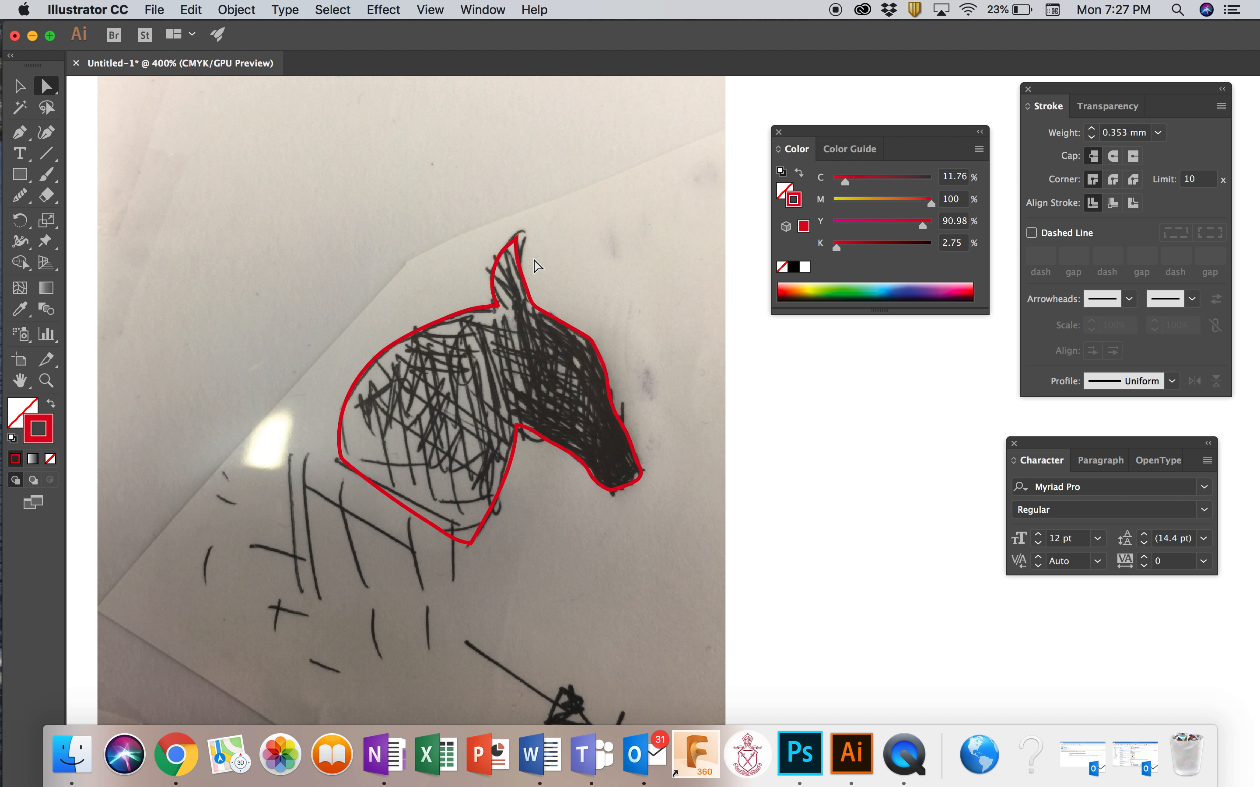
pyautogui.press('super+minus')
pyautogui.hscroll(10, 534, 260)
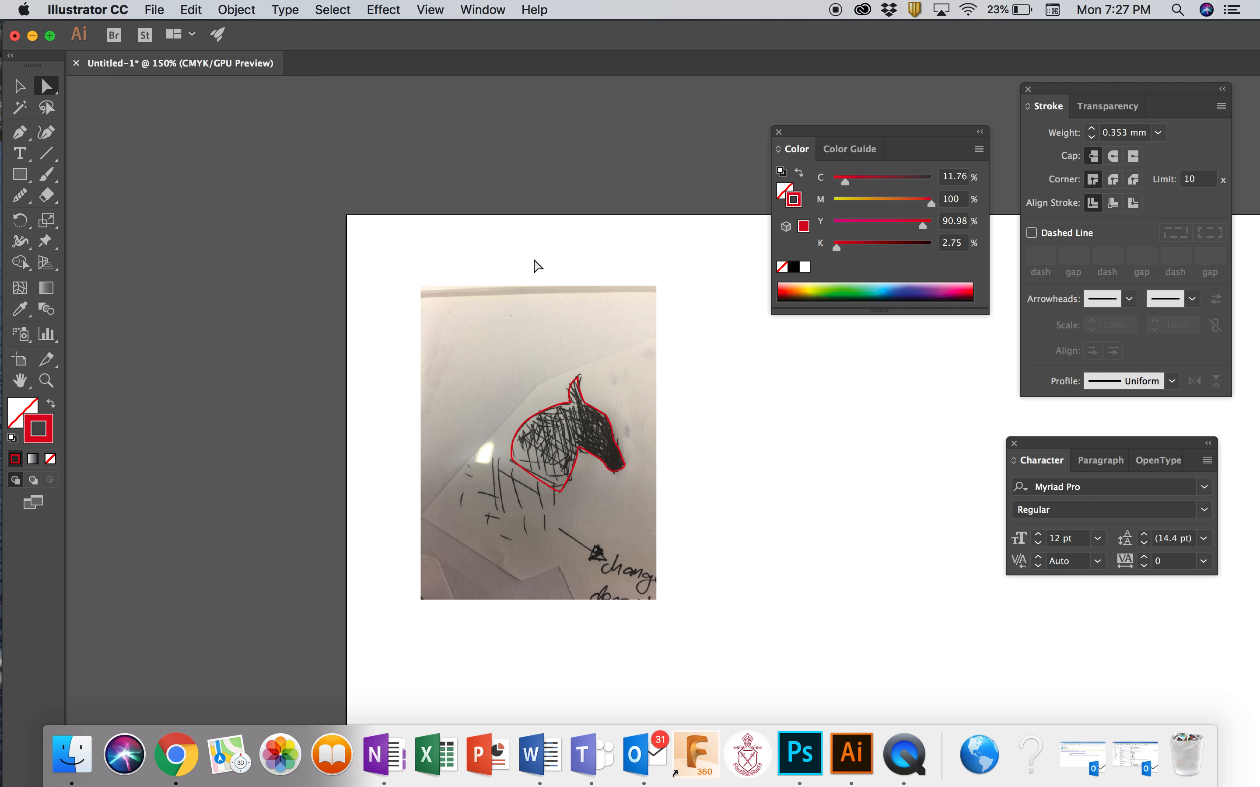
pyautogui.moveTo(859, 135); pyautogui.dragTo(1131, 544)
pyautogui.click(20, 87)
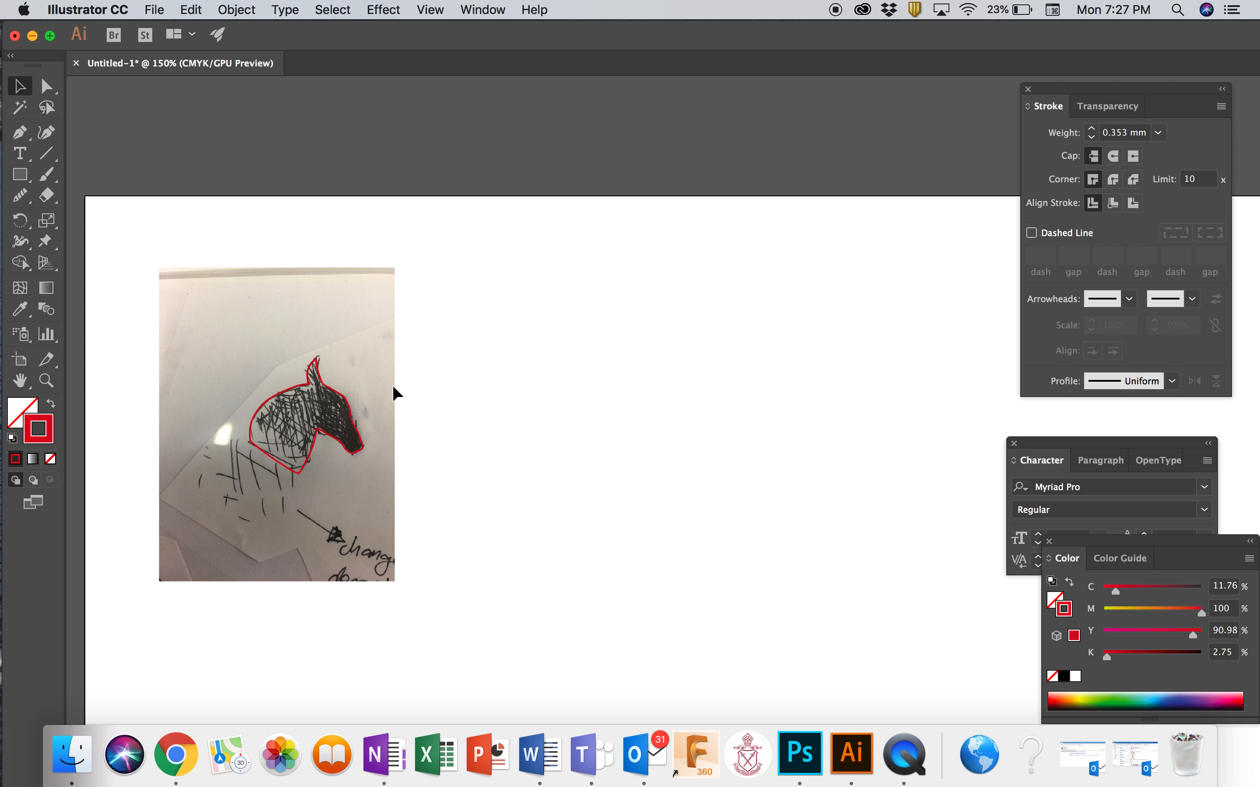
pyautogui.moveTo(359, 446); pyautogui.dragTo(561, 340)
pyautogui.click(579, 406)
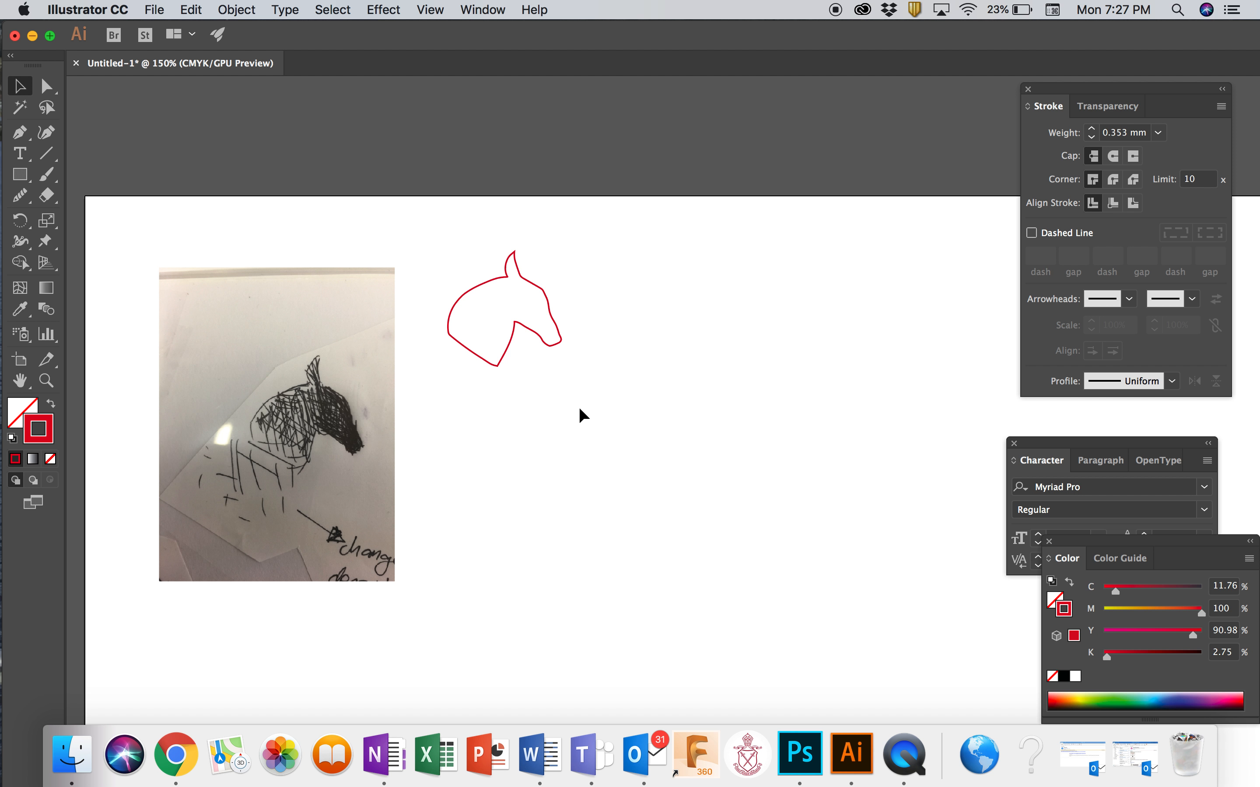
# Make two copies of the horse-head outline and line them up in a row beside the original
pyautogui.click(555, 343)
pyautogui.press('a')
pyautogui.press('super+v')
pyautogui.press('v')
pyautogui.moveTo(828, 510); pyautogui.dragTo(674, 334)
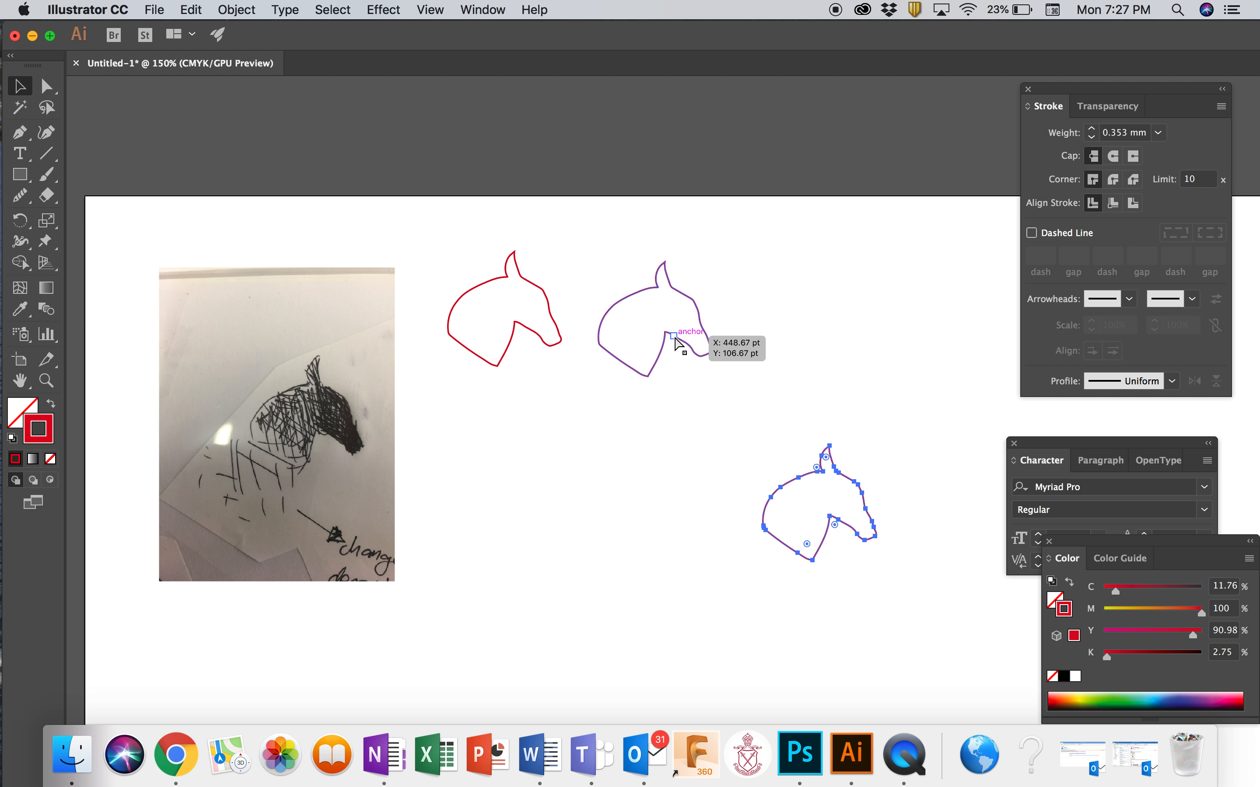
pyautogui.moveTo(838, 519); pyautogui.dragTo(825, 344)
pyautogui.click(723, 485)
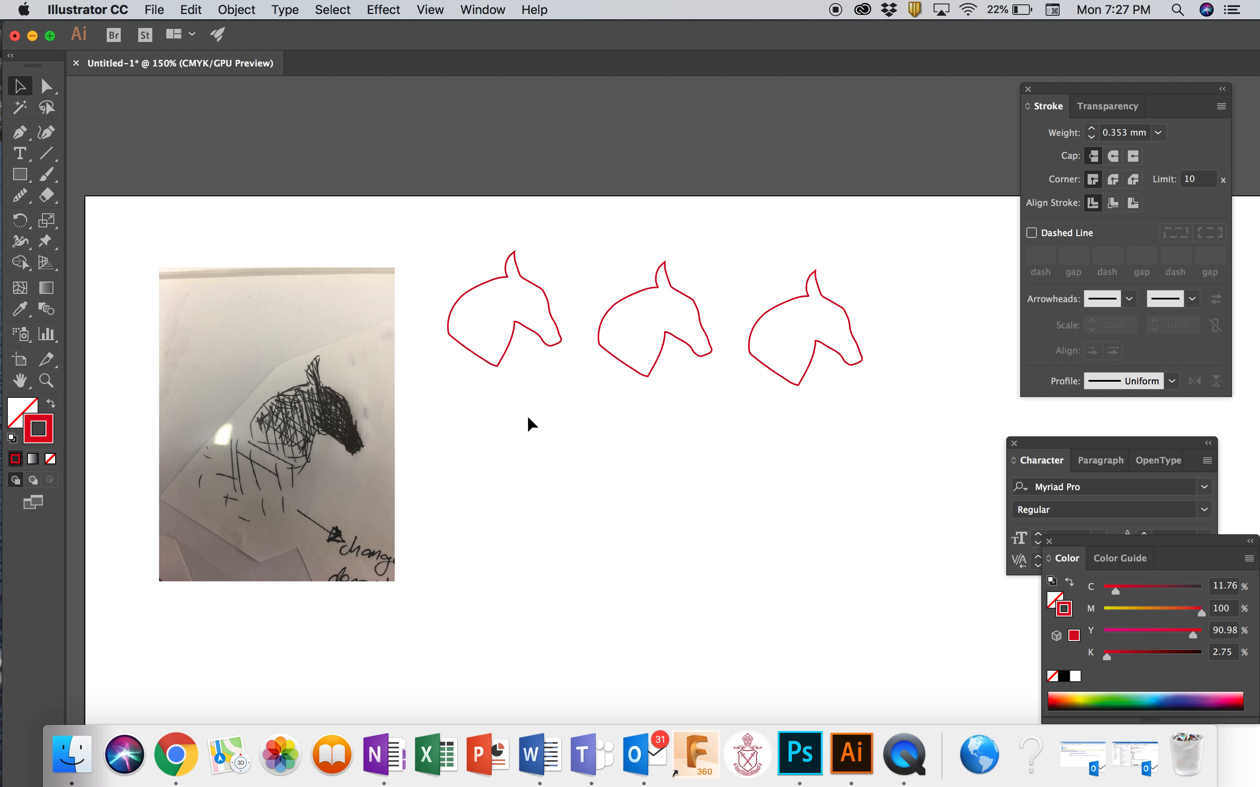
# Fill the horse head nearest the photo with near-black #020202 and leave that shape selected
pyautogui.click(537, 285)
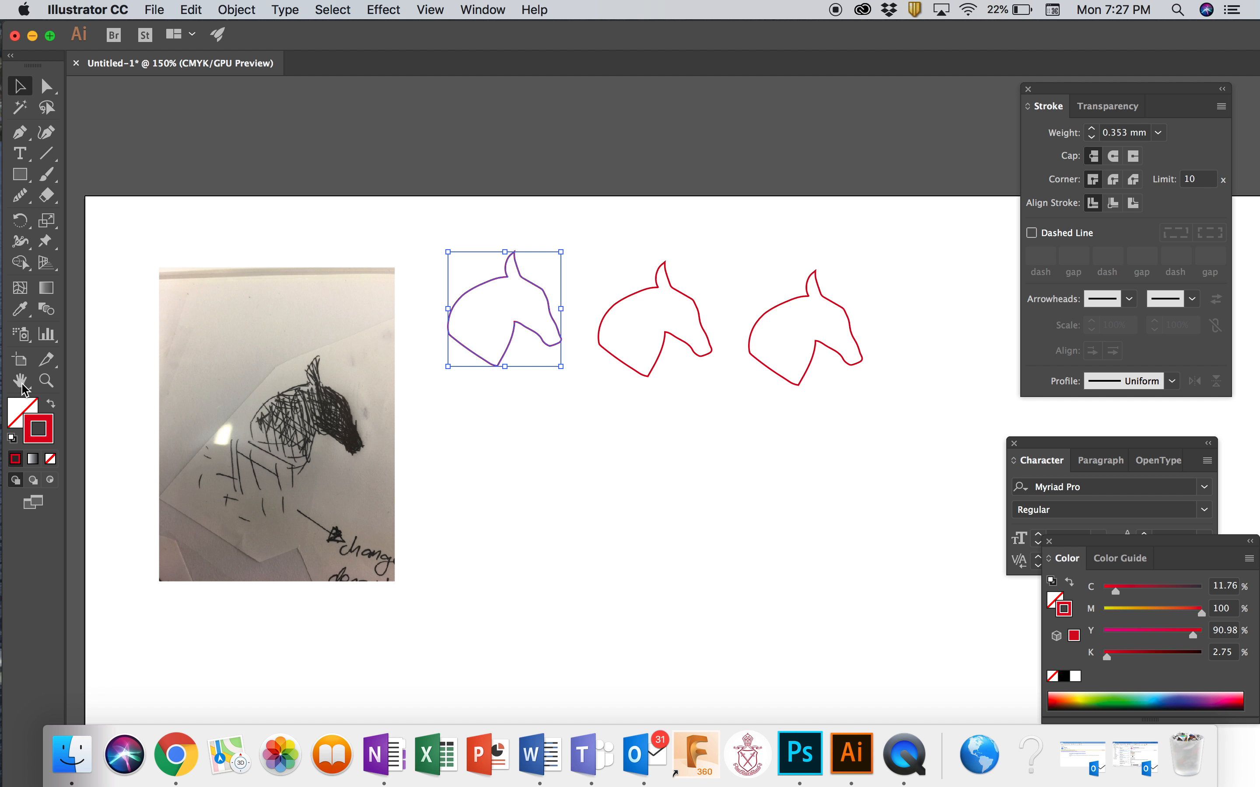
pyautogui.click(19, 414)
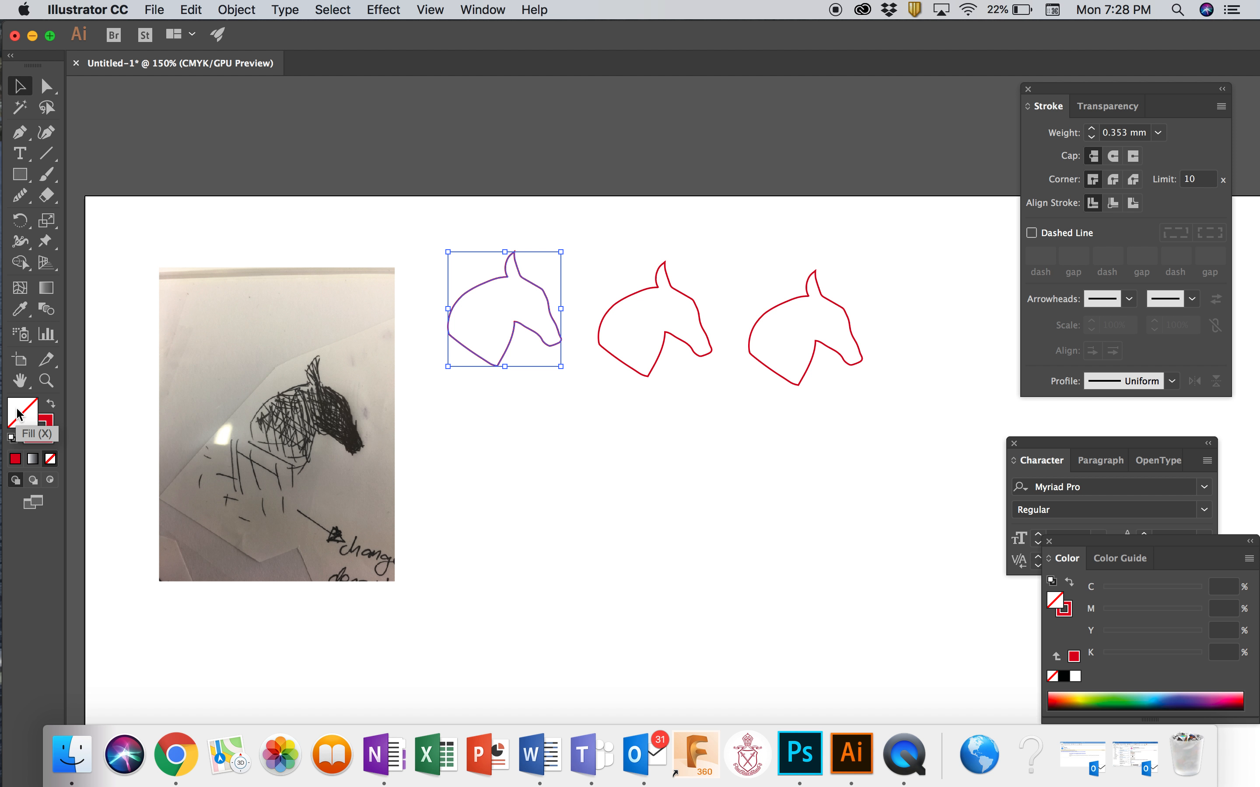
pyautogui.doubleClick(19, 414)
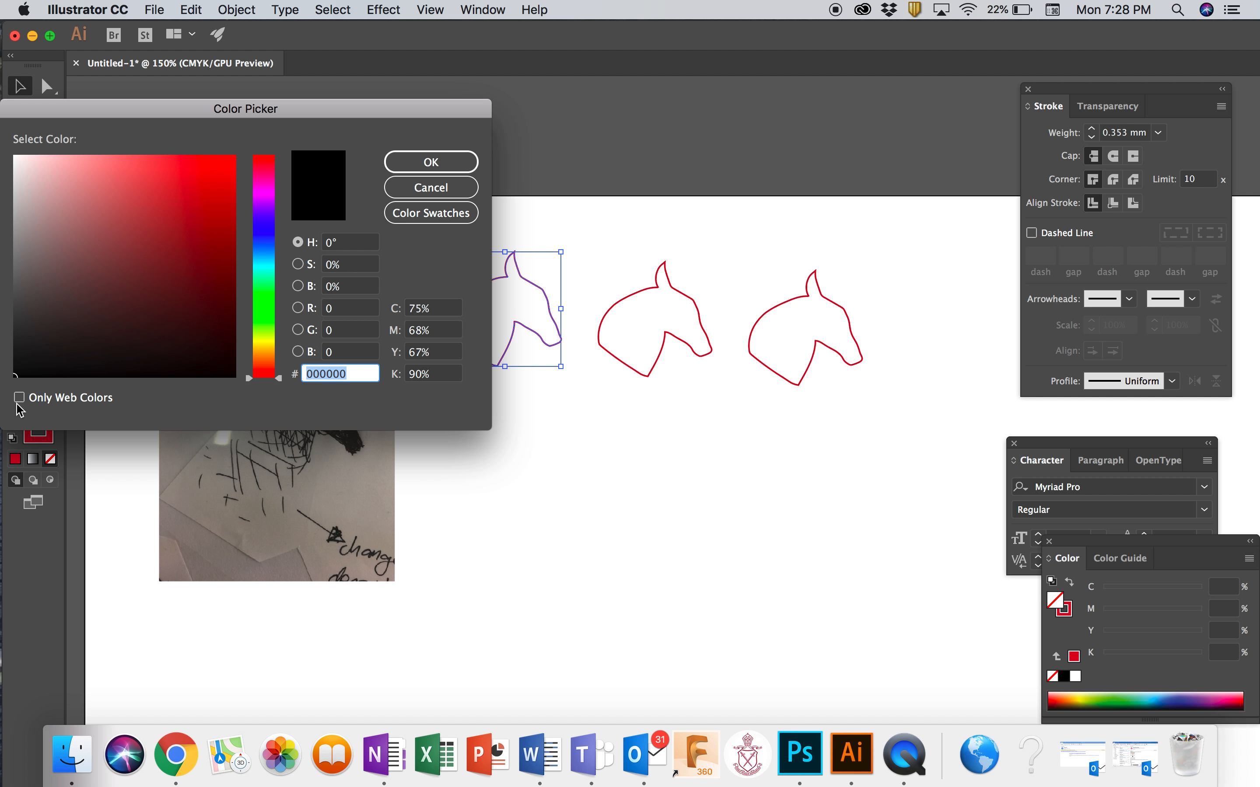
pyautogui.click(409, 159)
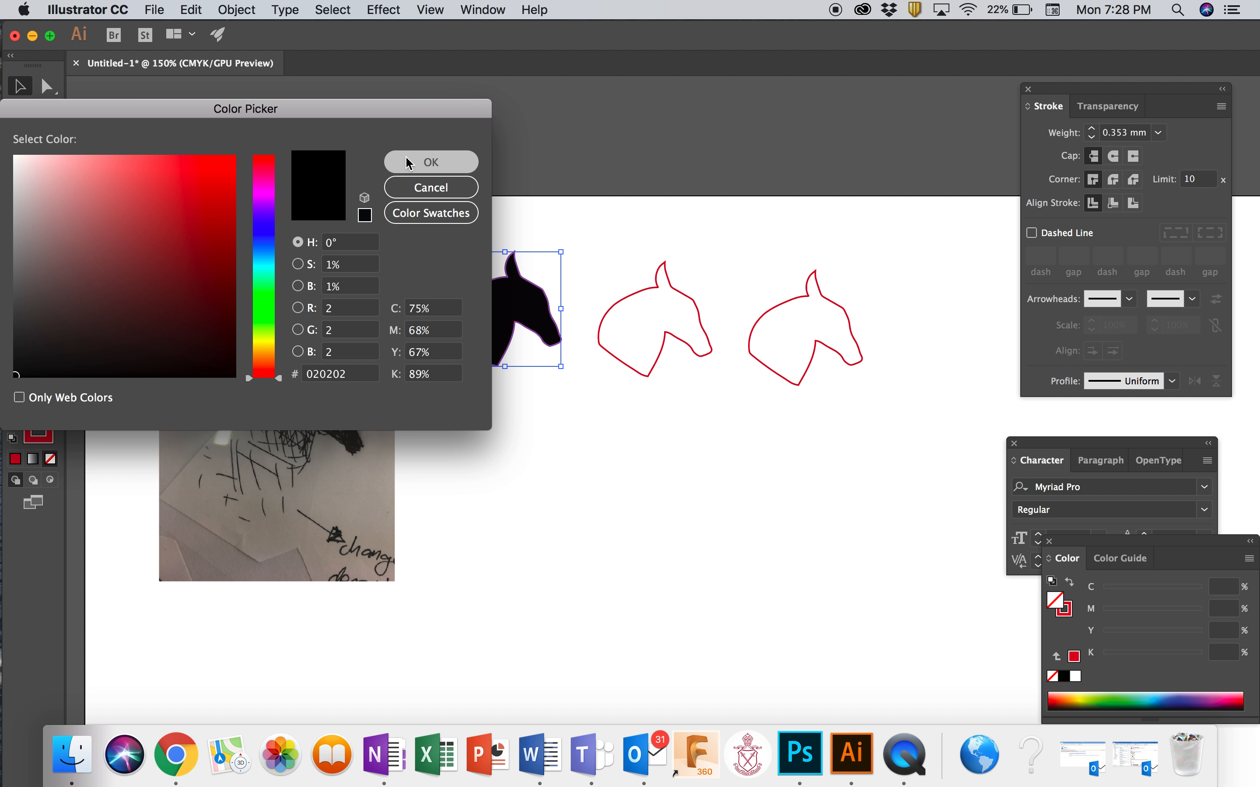
pyautogui.click(564, 468)
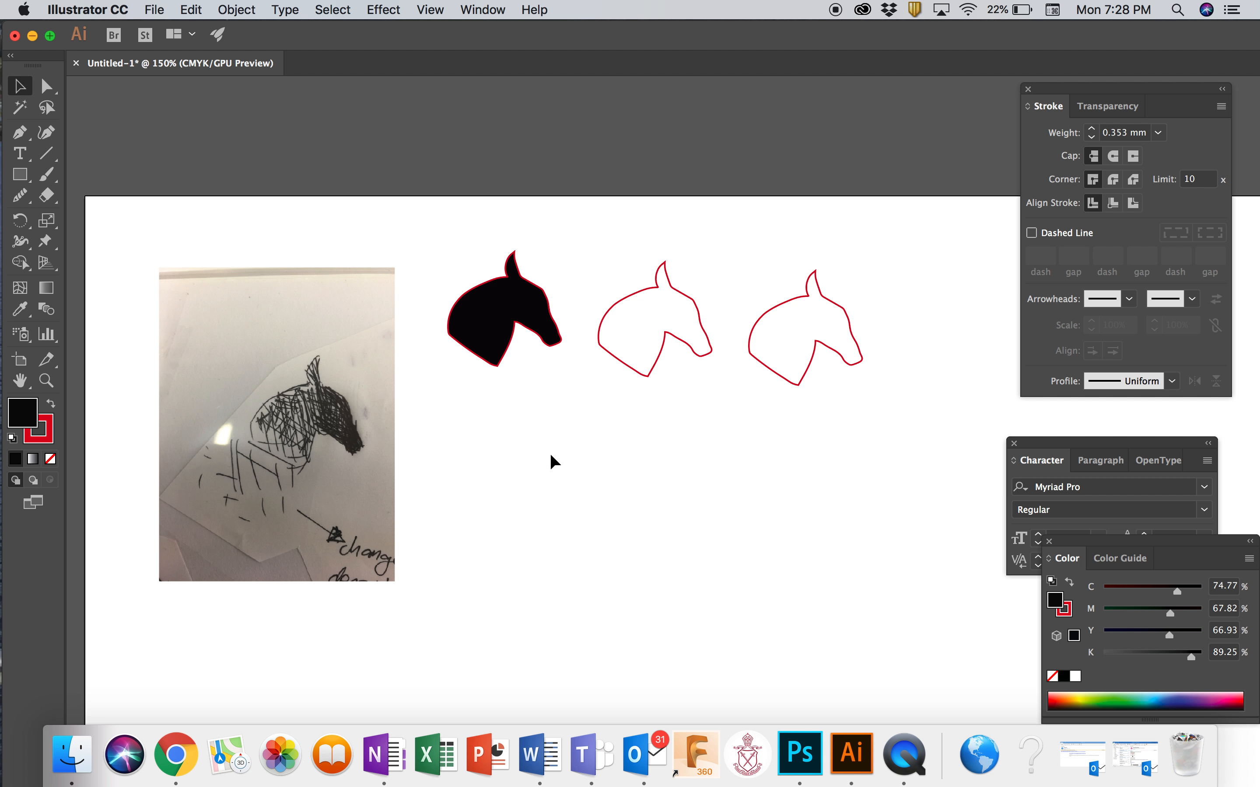
pyautogui.click(548, 343)
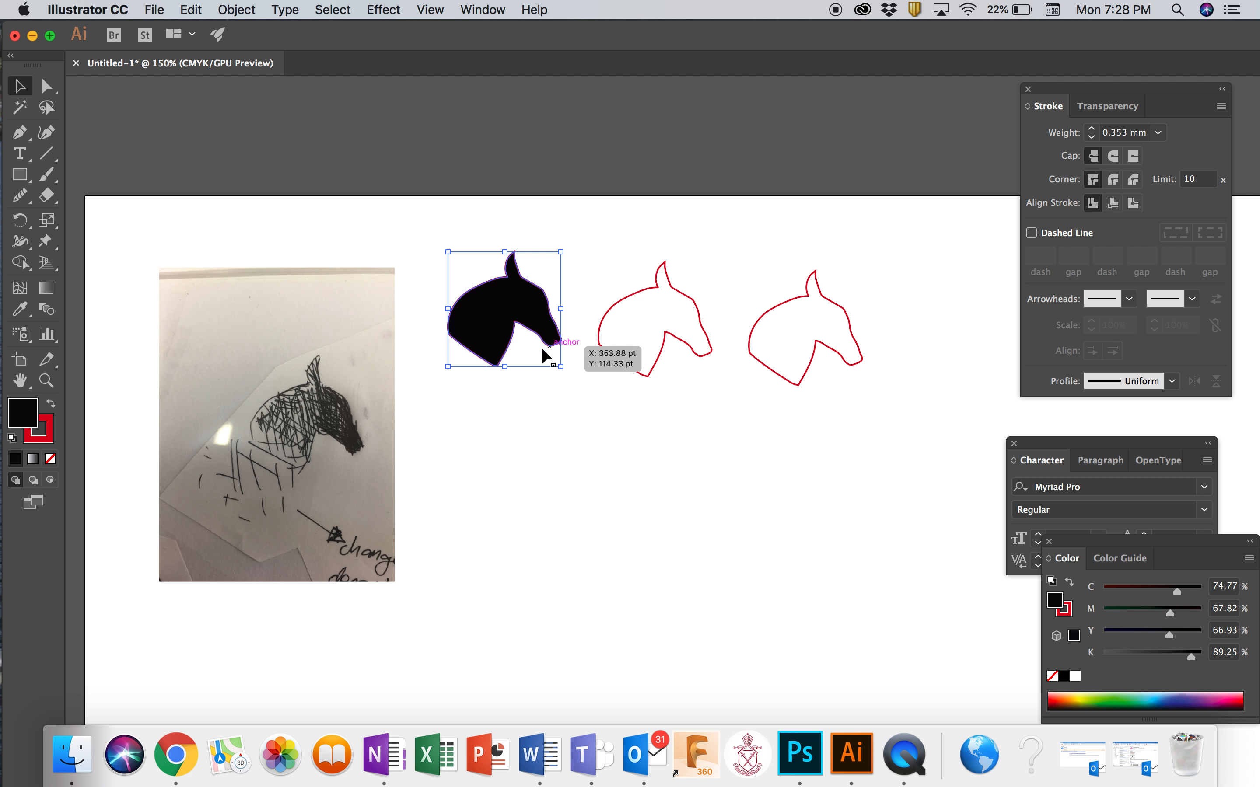
# Remove the red stroke from the black horse head and deselect it
pyautogui.click(52, 427)
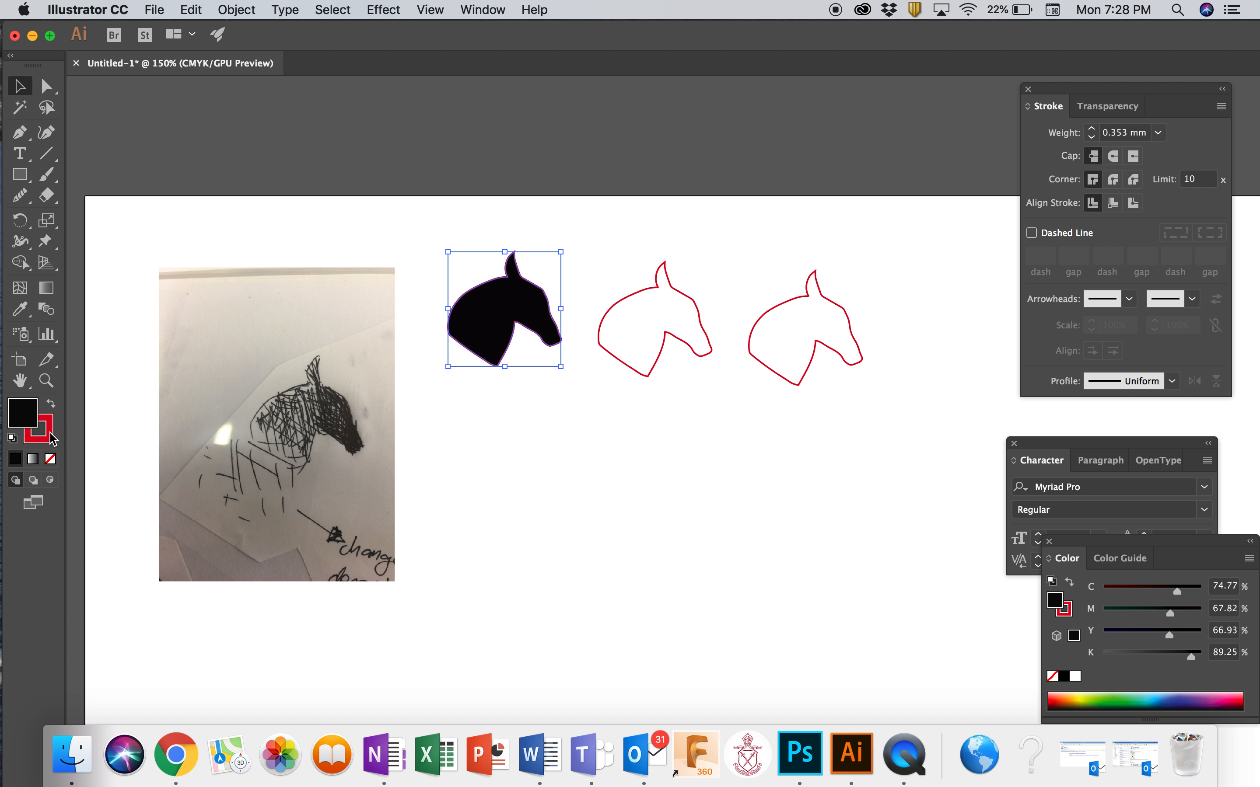
pyautogui.click(50, 460)
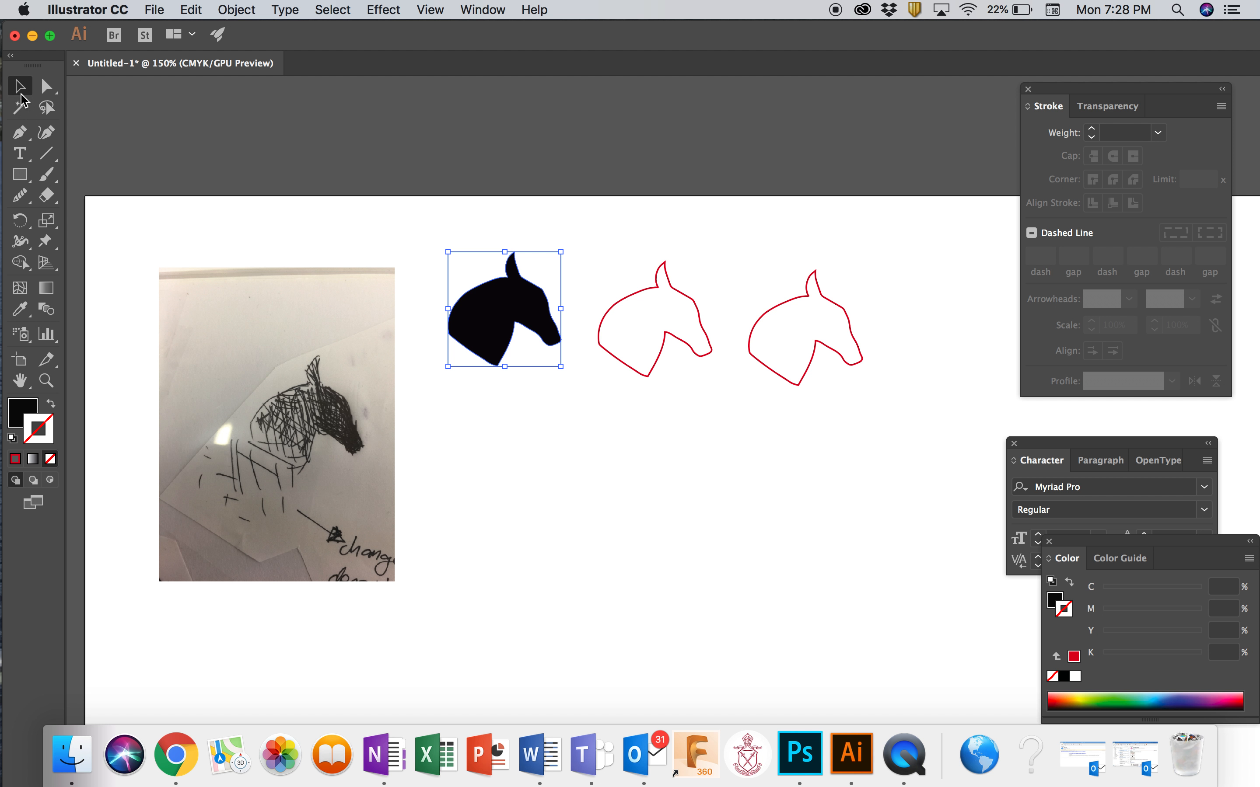
pyautogui.click(687, 537)
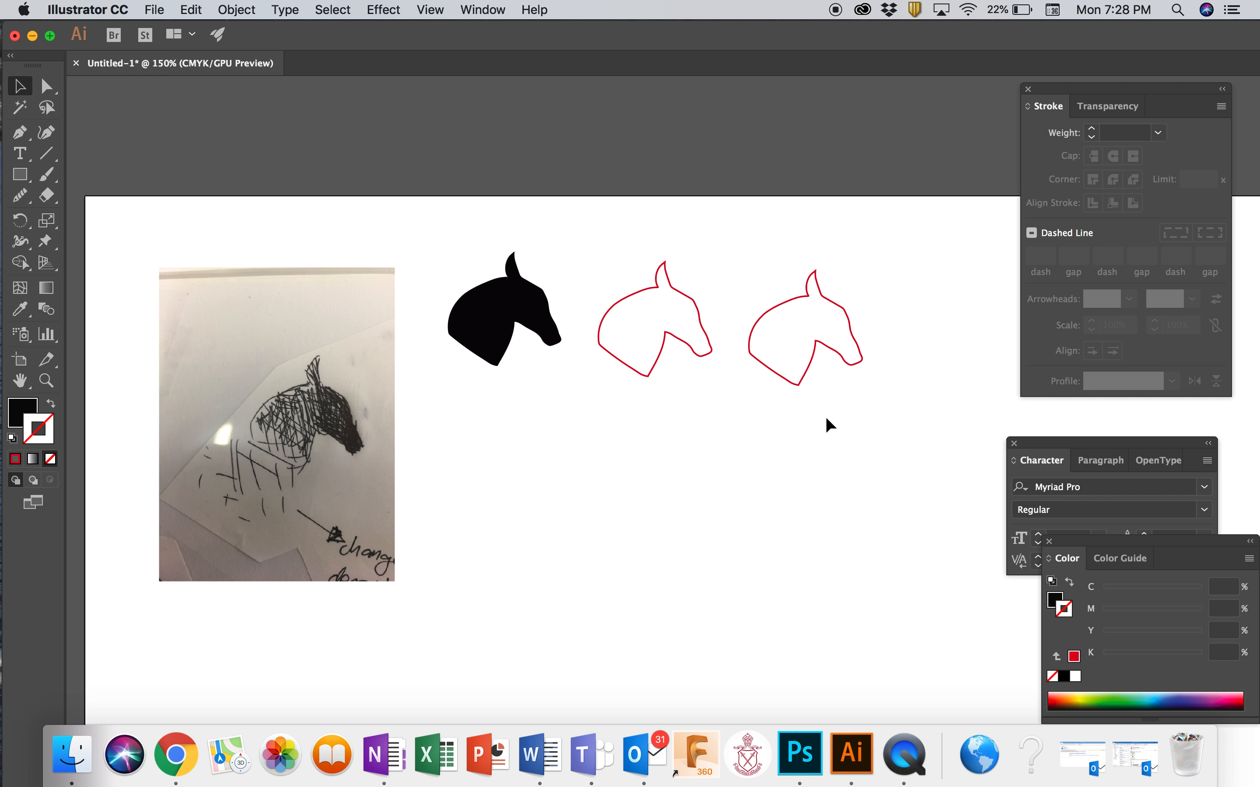
# Spread the two outlined horse heads farther apart in the row, keeping them level with each other
pyautogui.hscroll(5, 827, 424)
pyautogui.scroll(-1, 827, 424)
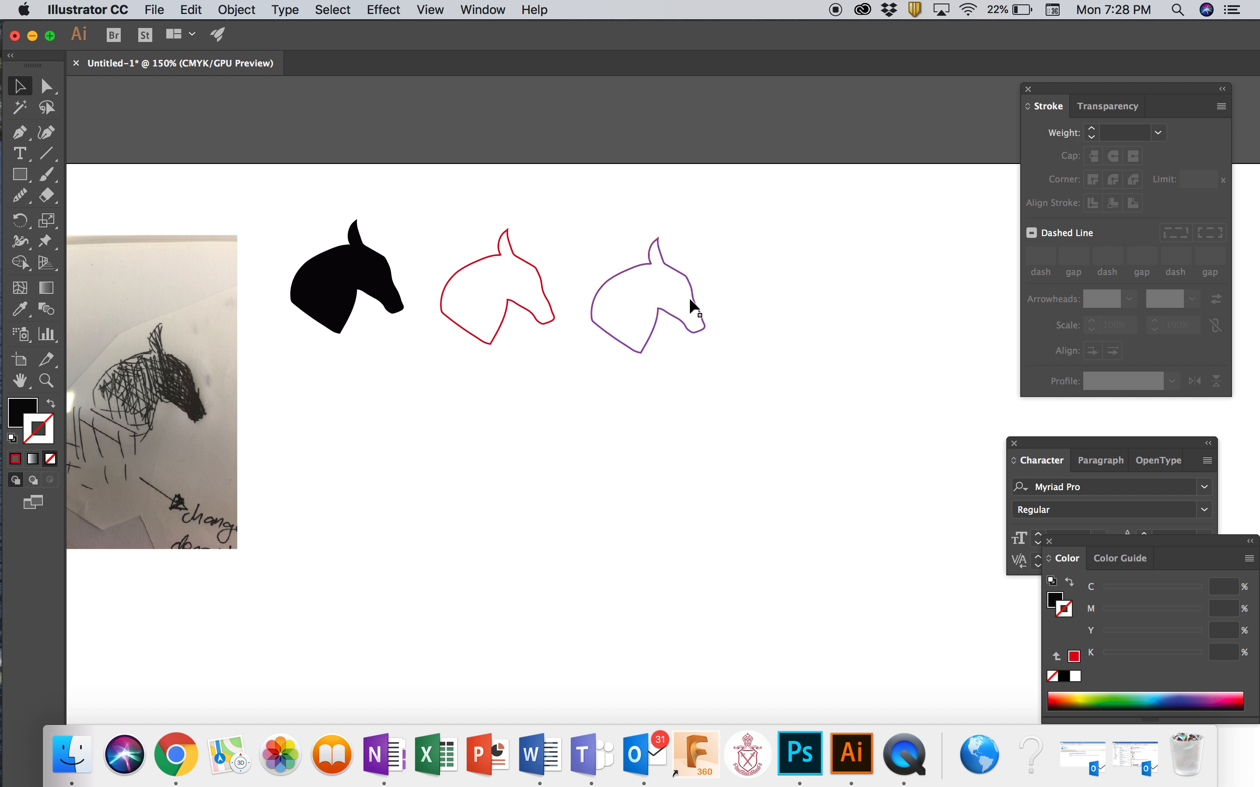
pyautogui.moveTo(689, 301); pyautogui.dragTo(765, 302)
pyautogui.click(620, 400)
pyautogui.moveTo(548, 325); pyautogui.dragTo(593, 326)
pyautogui.click(603, 414)
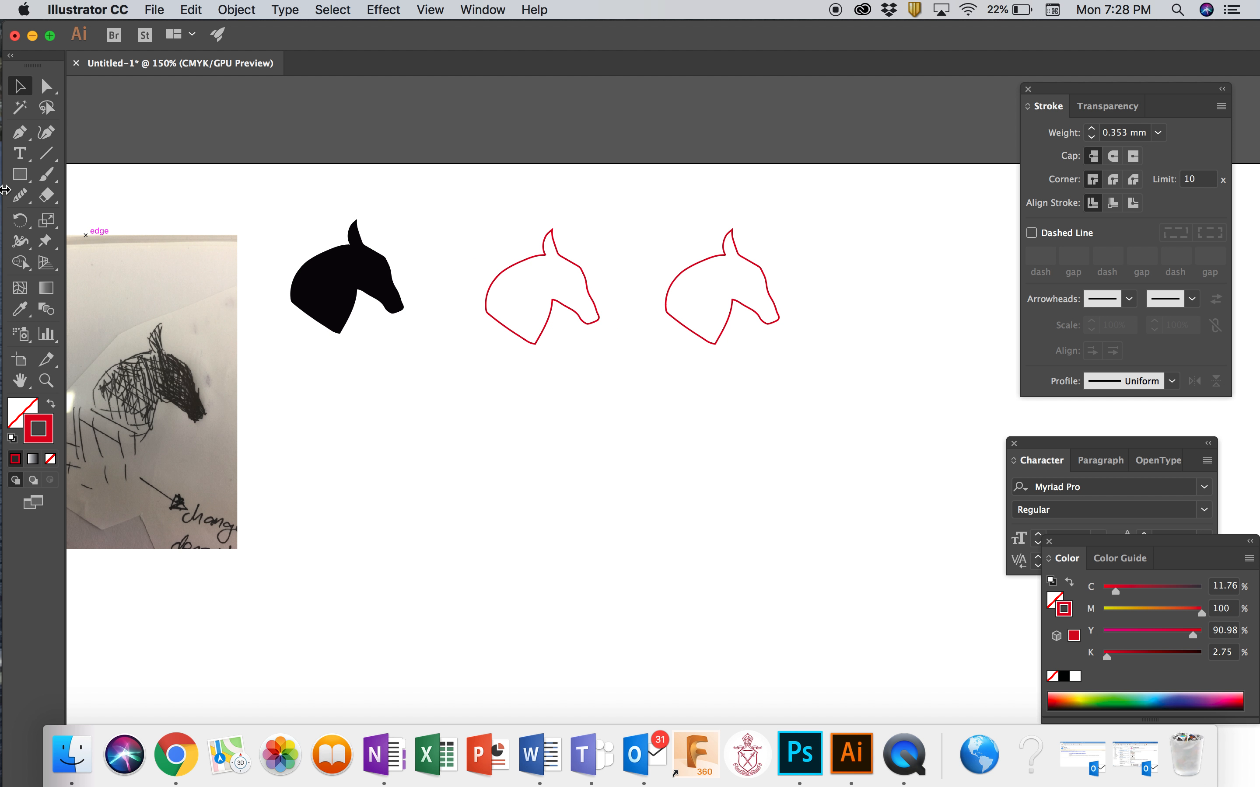
# Draw a circle about 133 pt across, place it around the middle horse head, and move the last outline farther away from it
pyautogui.click(19, 174)
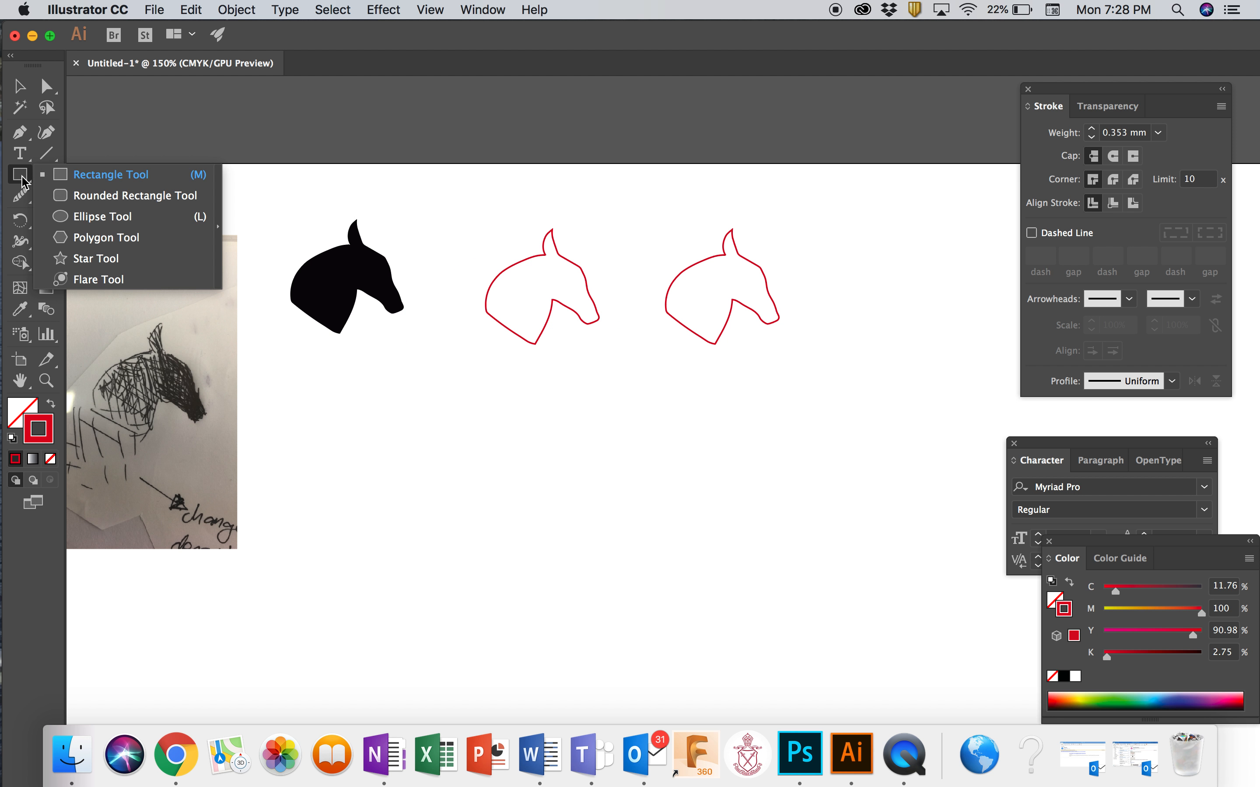
pyautogui.click(94, 219)
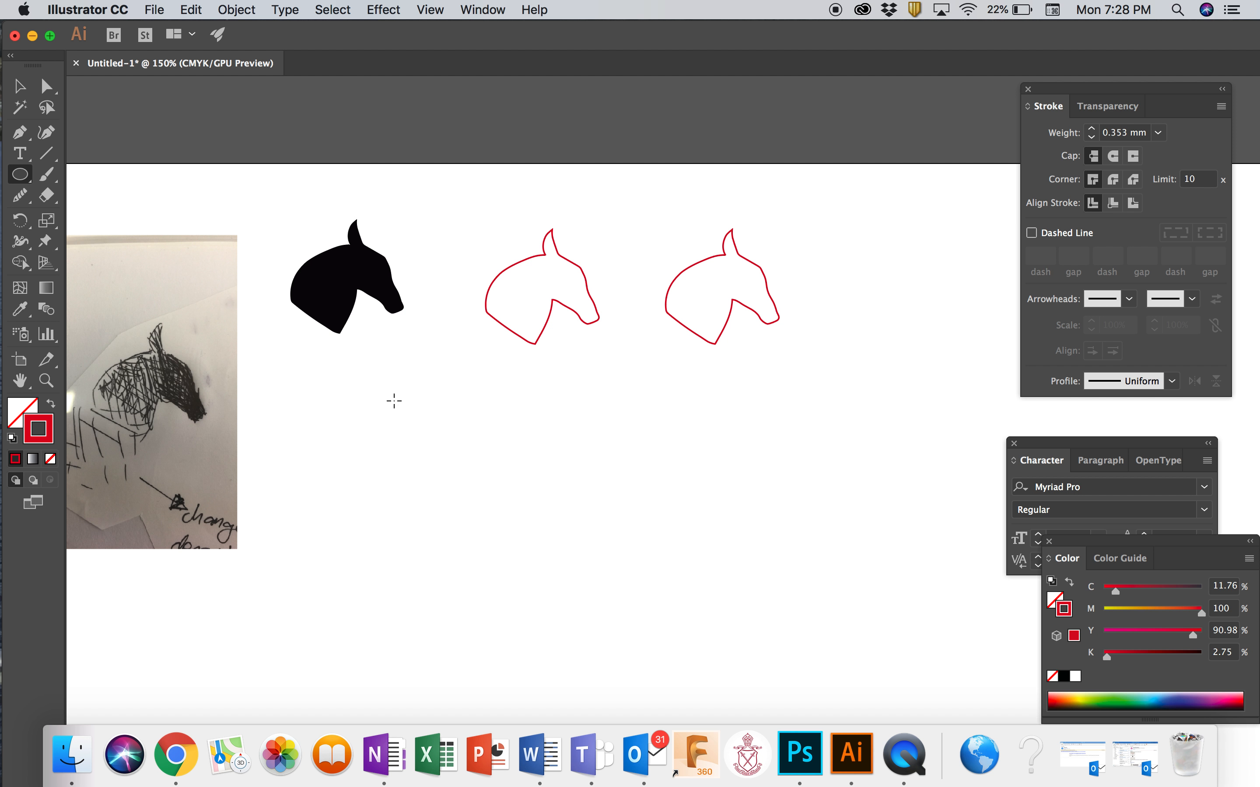
pyautogui.moveTo(394, 401); pyautogui.dragTo(568, 574)
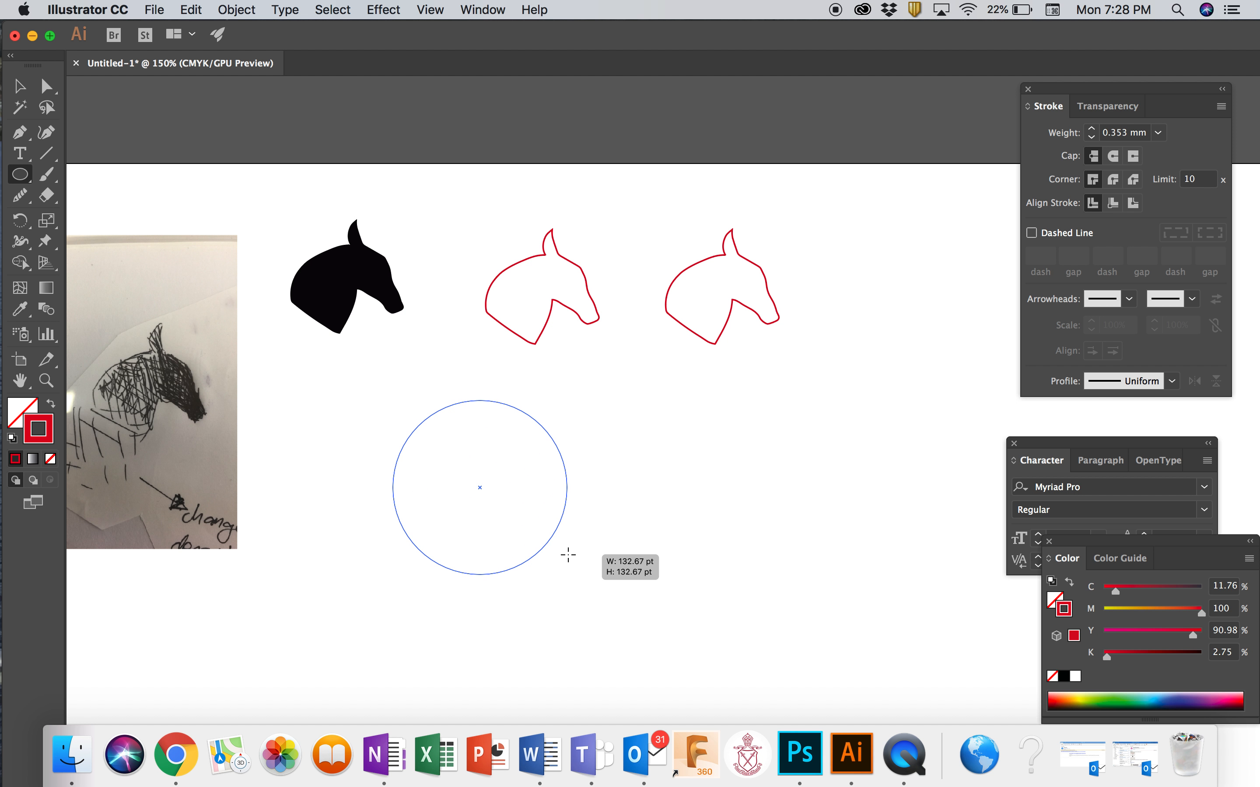
pyautogui.click(21, 87)
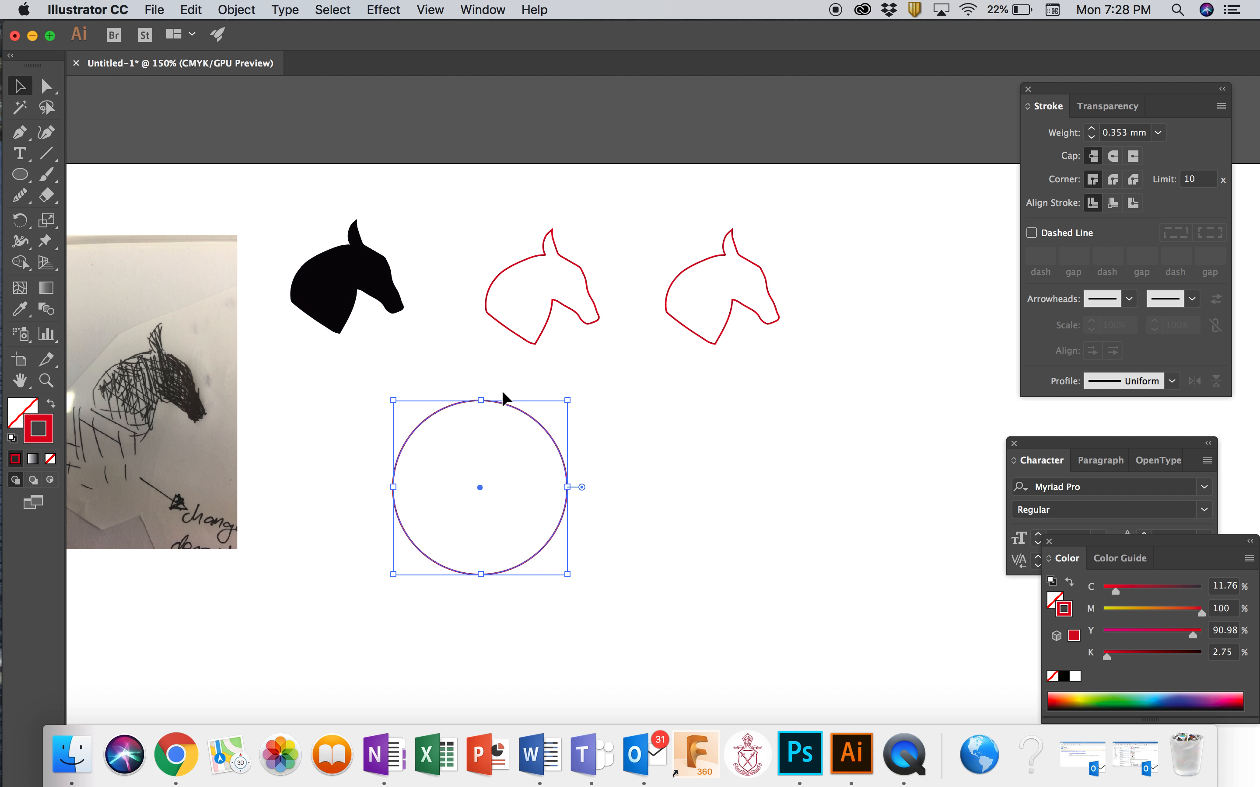
pyautogui.moveTo(535, 421); pyautogui.dragTo(592, 219)
pyautogui.click(684, 452)
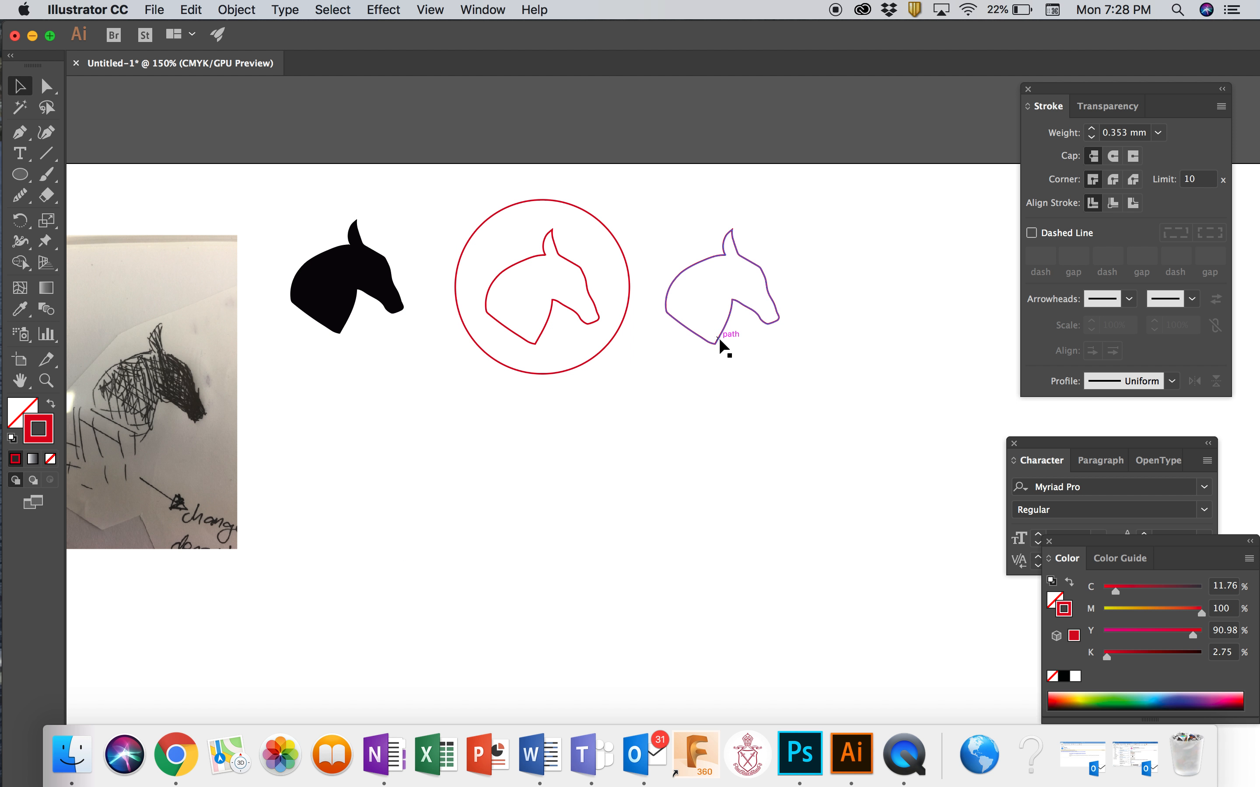
pyautogui.moveTo(720, 341); pyautogui.dragTo(762, 336)
pyautogui.click(822, 459)
# Fill the circle around the middle horse head with near-black and deselect it
pyautogui.click(589, 361)
pyautogui.doubleClick(24, 405)
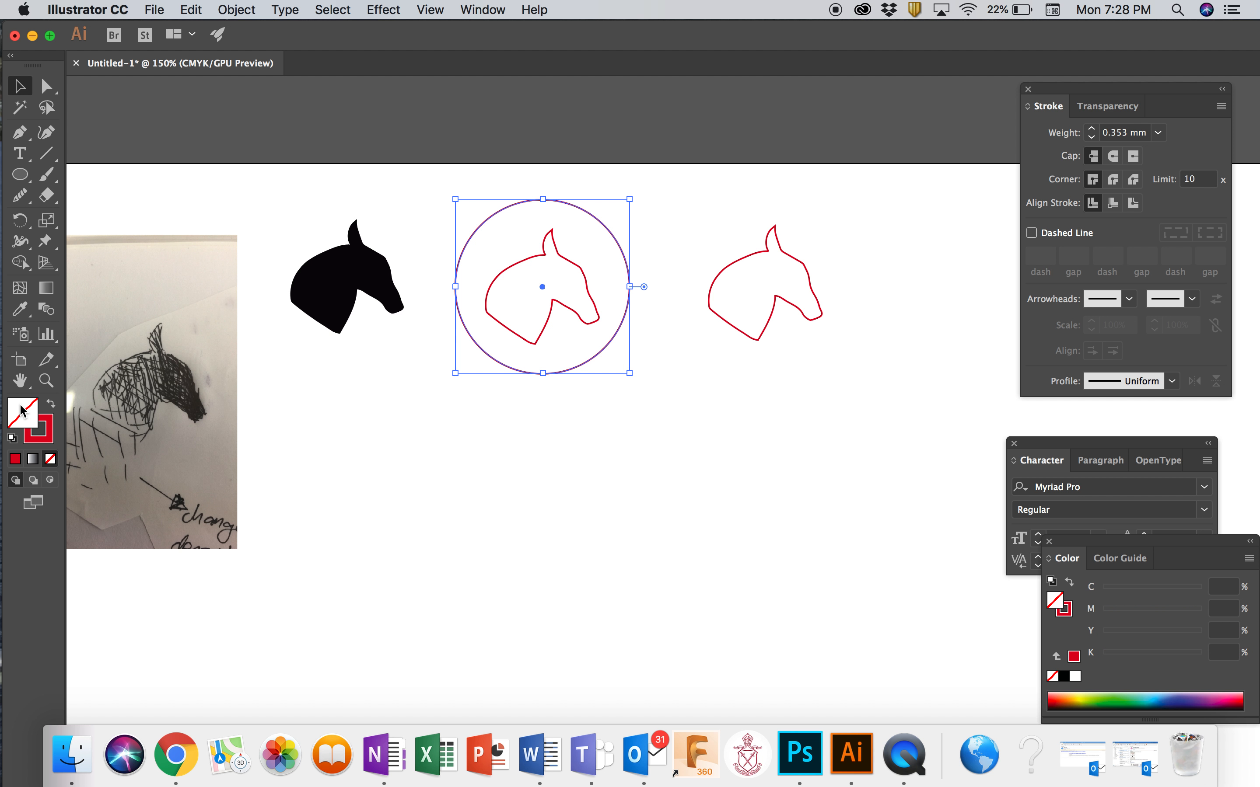
pyautogui.click(417, 162)
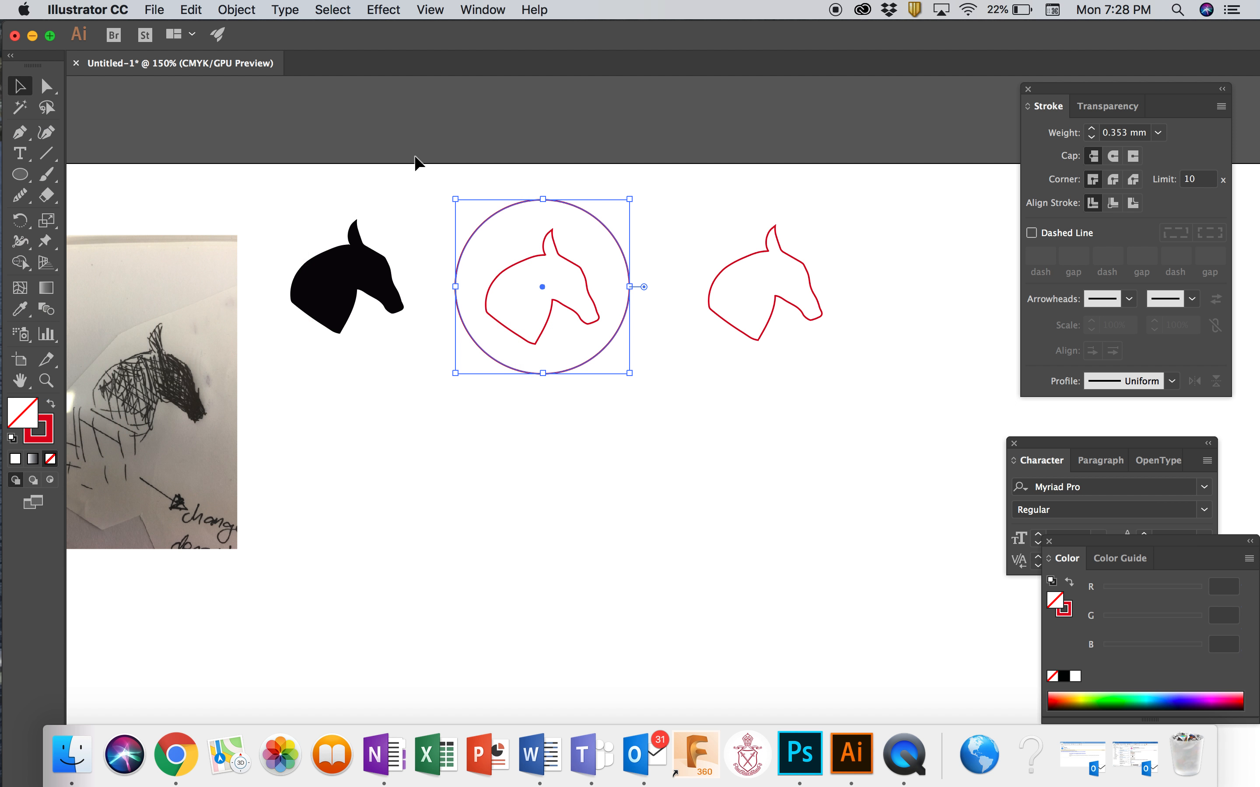
pyautogui.doubleClick(26, 415)
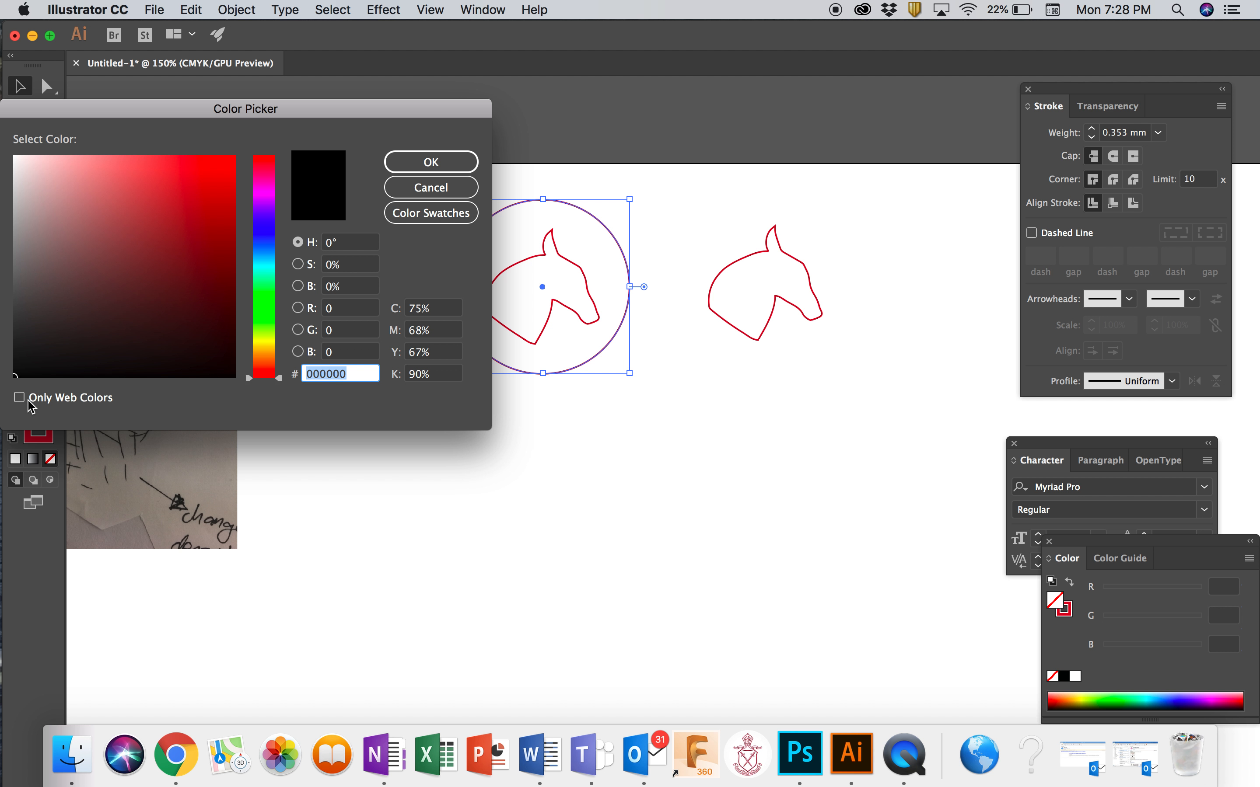
pyautogui.click(16, 374)
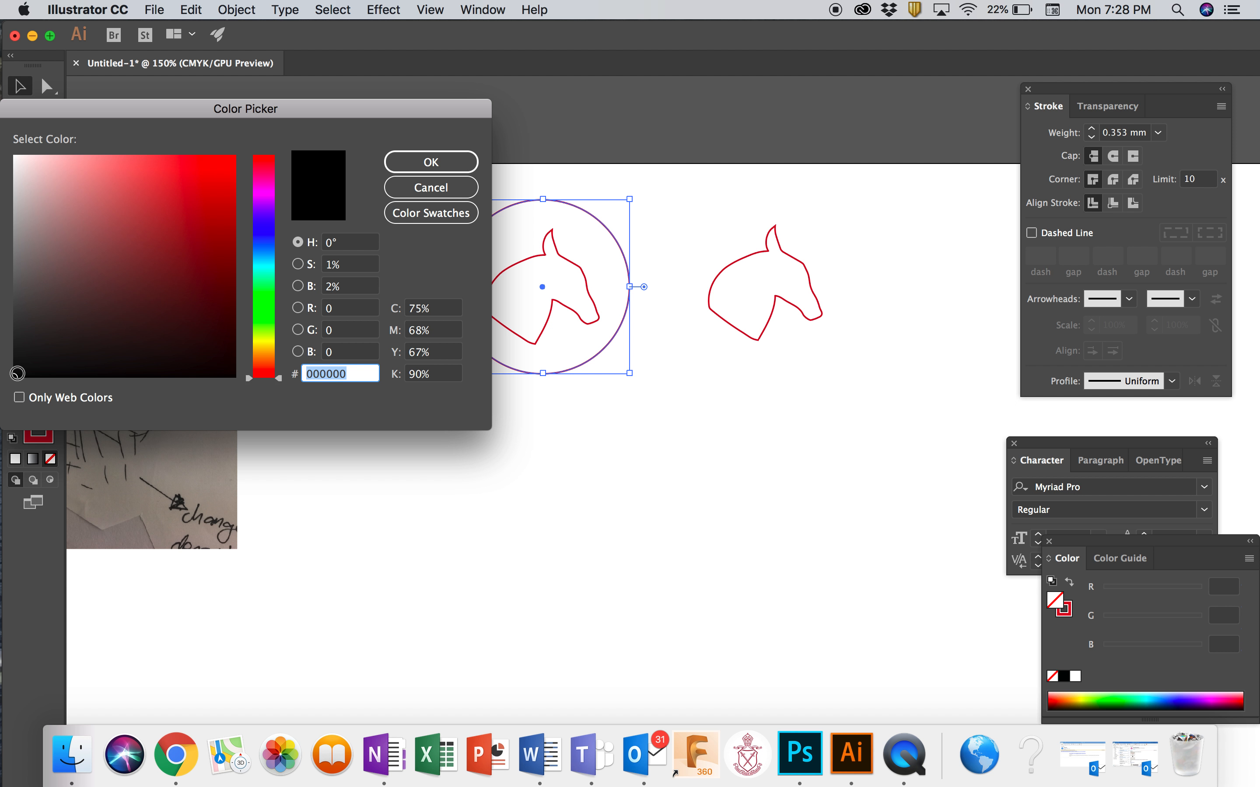
pyautogui.click(421, 165)
pyautogui.click(630, 458)
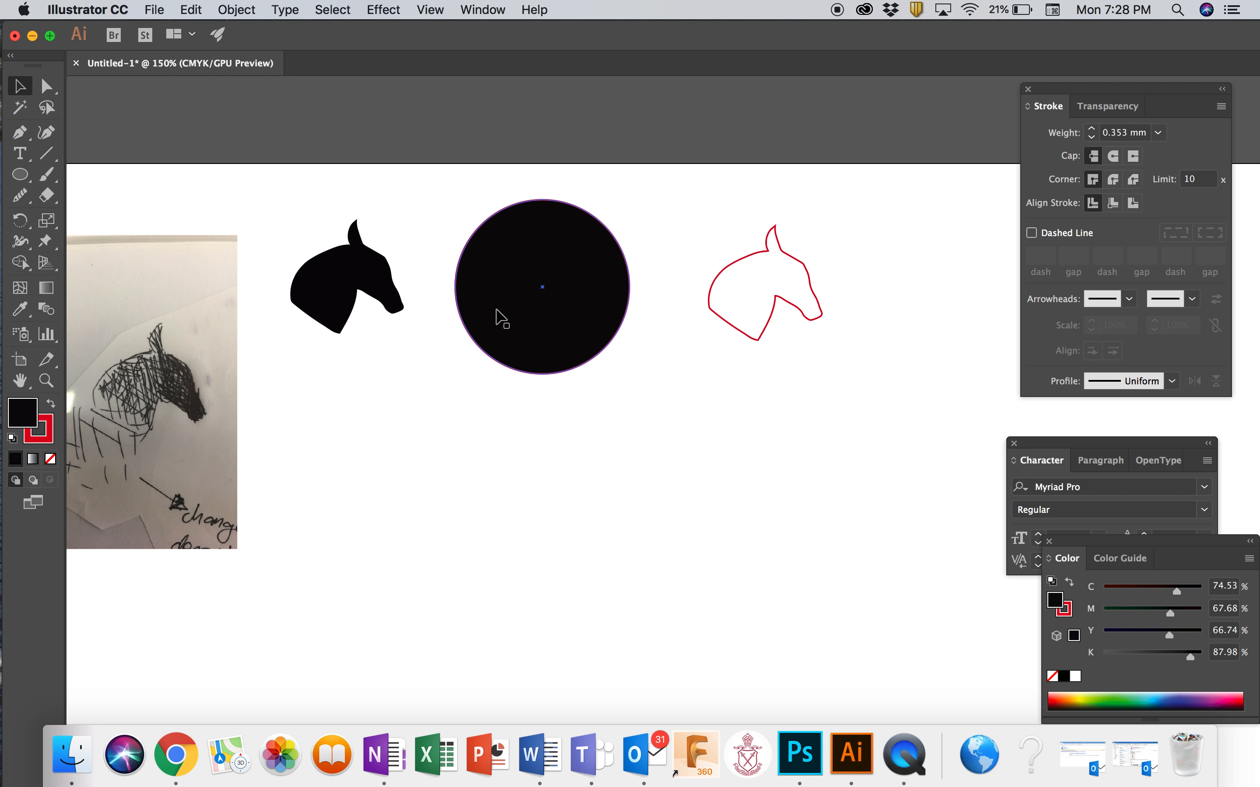
# Send the black circle to the back, behind the middle horse-head outline
pyautogui.click(552, 338)
pyautogui.click(235, 11)
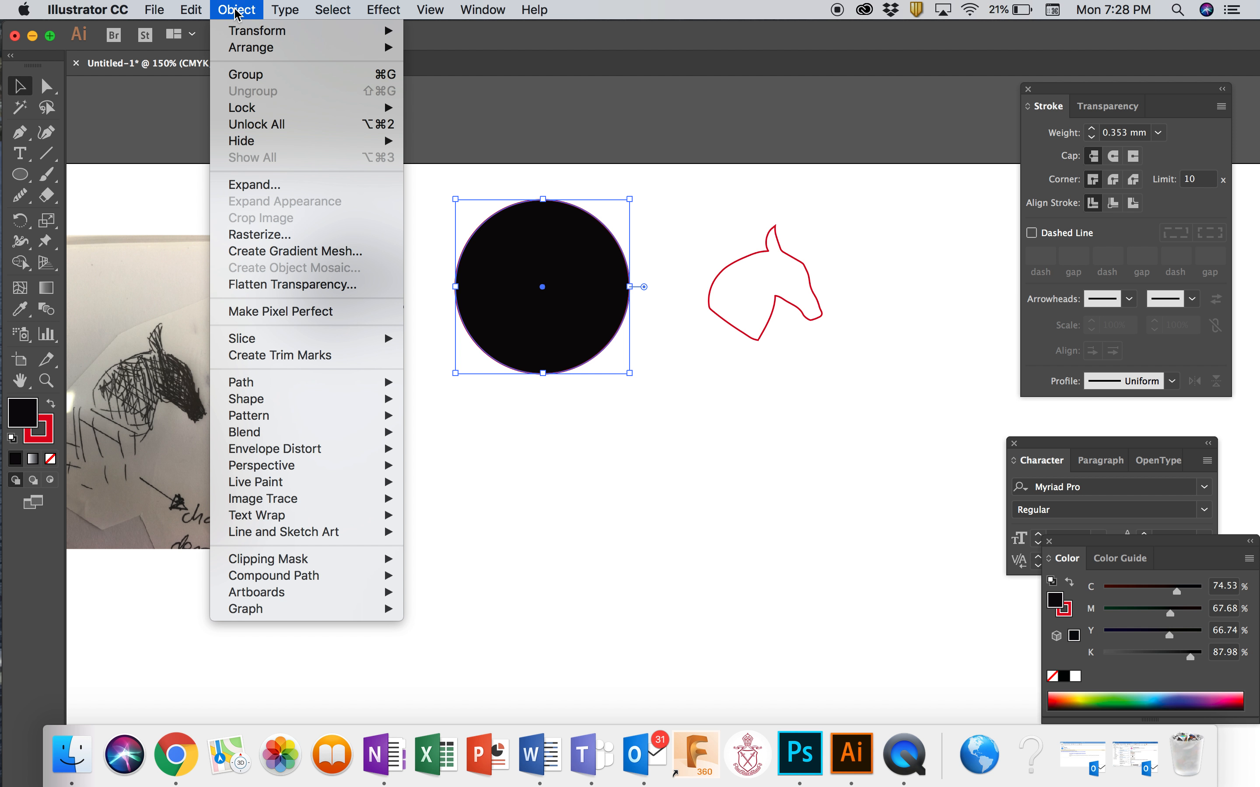
pyautogui.moveTo(271, 48)
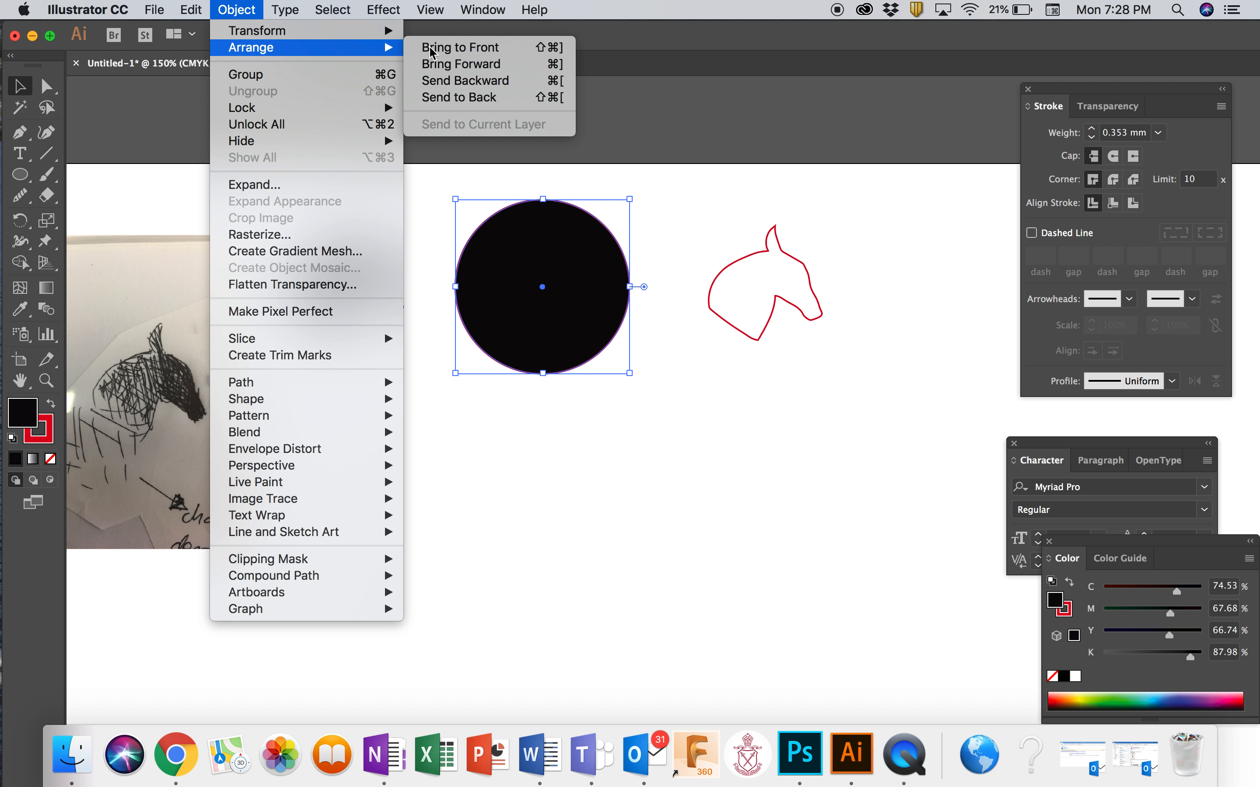
pyautogui.click(498, 98)
pyautogui.click(555, 448)
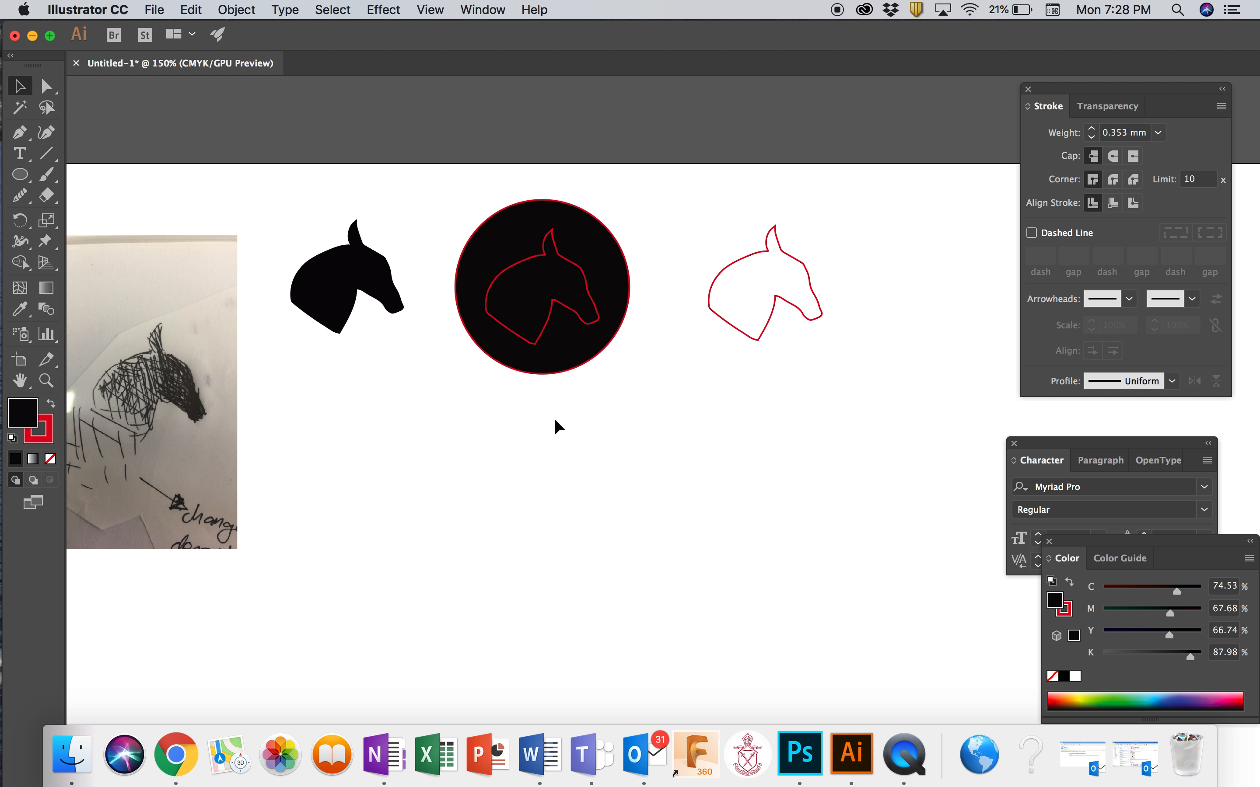
# Fill the horse head inside the circle with red #FC0606 and nudge it slightly upward
pyautogui.click(593, 306)
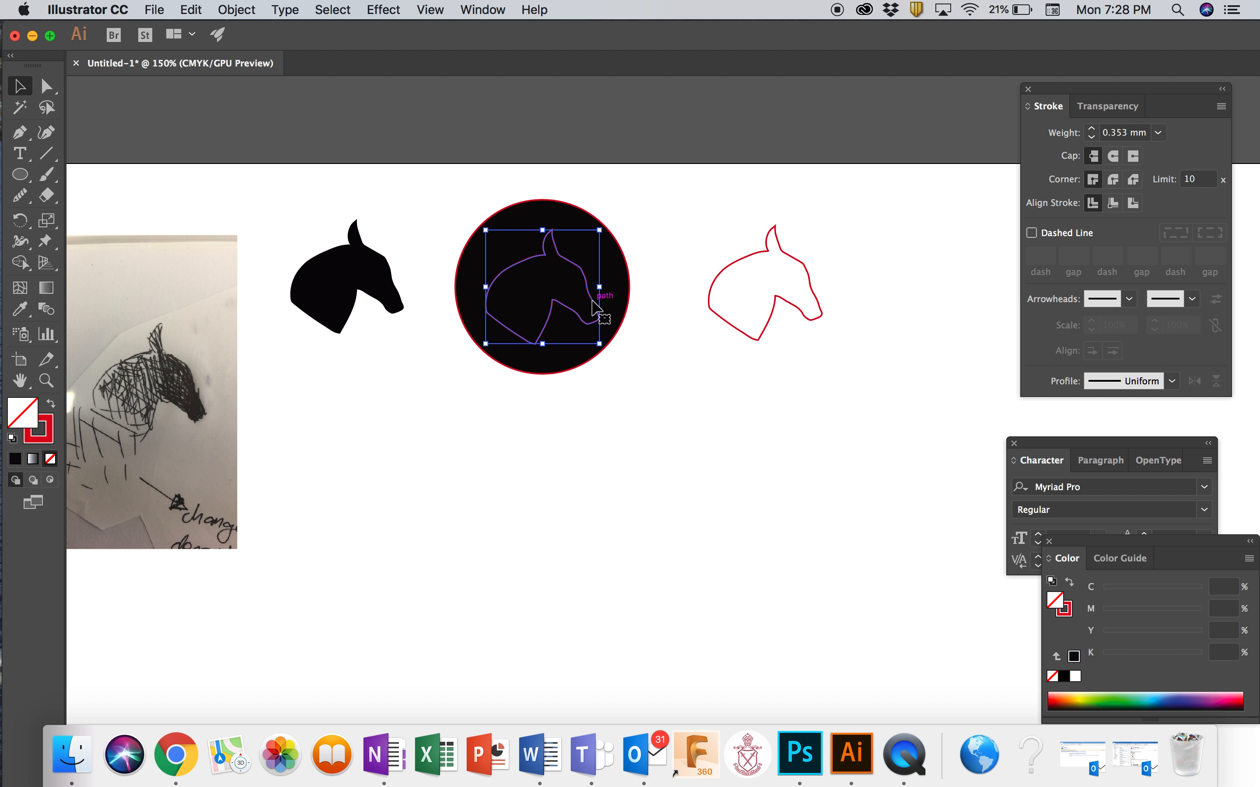
pyautogui.doubleClick(31, 411)
pyautogui.click(233, 156)
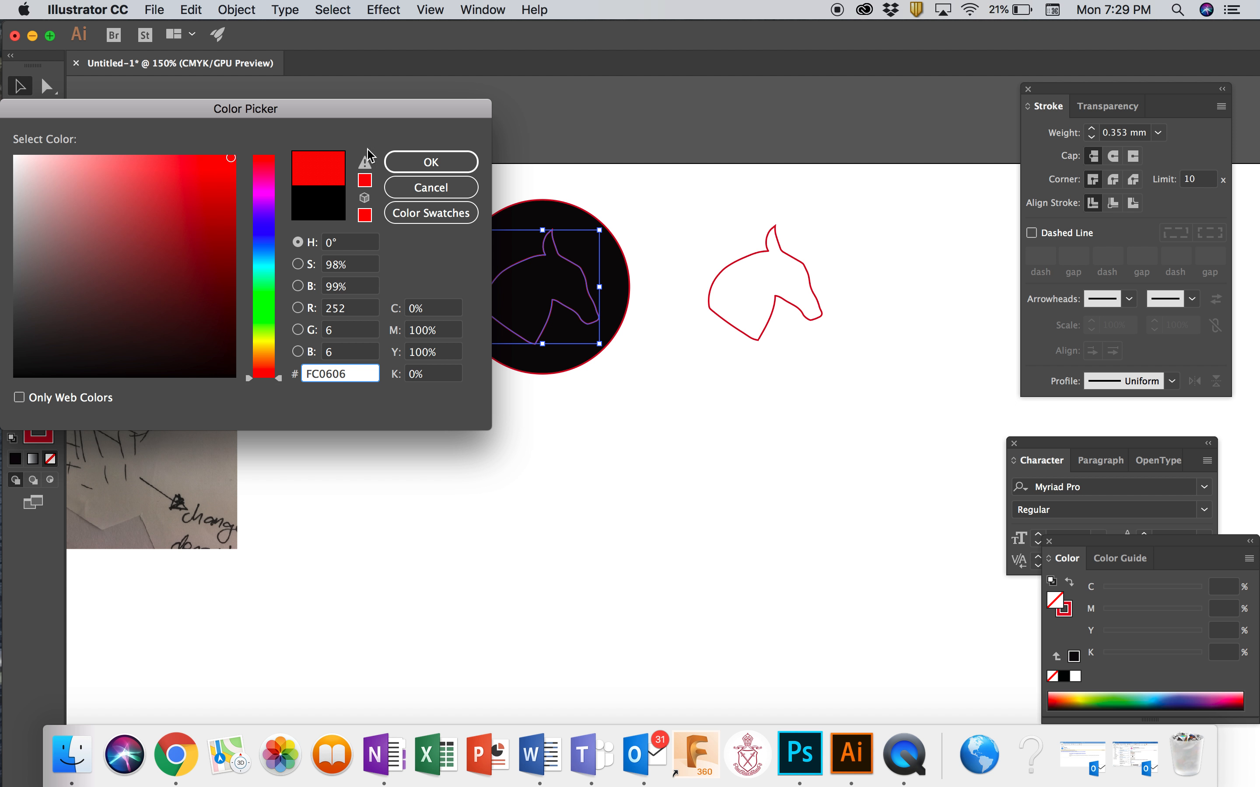
pyautogui.click(409, 154)
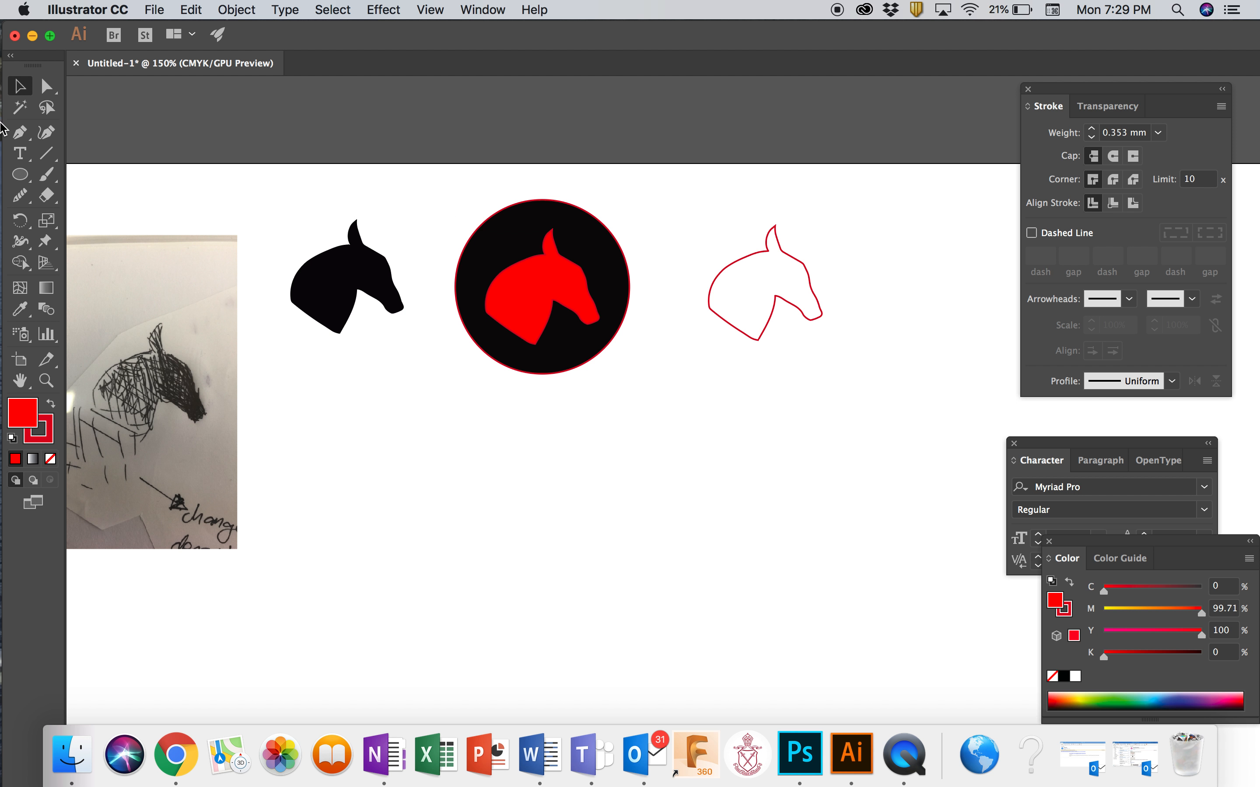
pyautogui.click(535, 290)
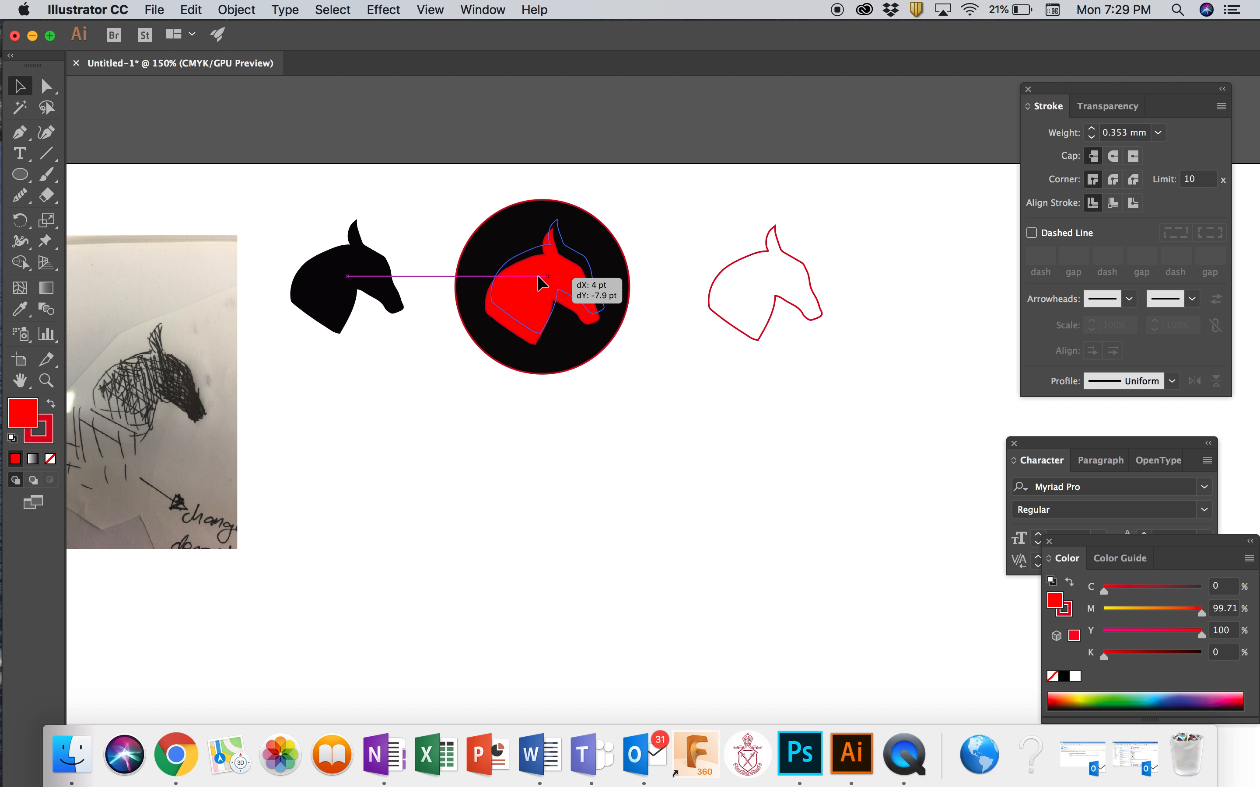
pyautogui.click(609, 476)
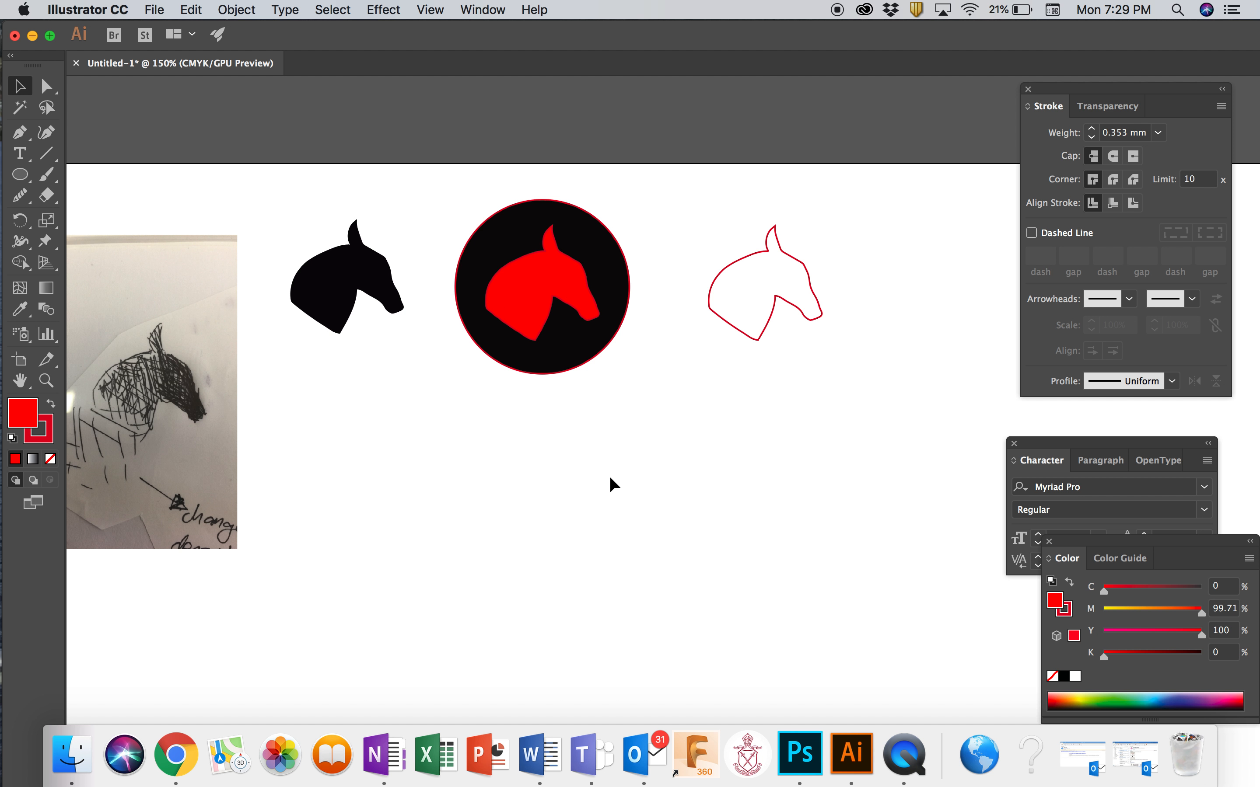
# Fill the last horse head with light blue (C 28.61, M 0, Y 3.64, K 0) and remove its red stroke
pyautogui.hscroll(5, 609, 476)
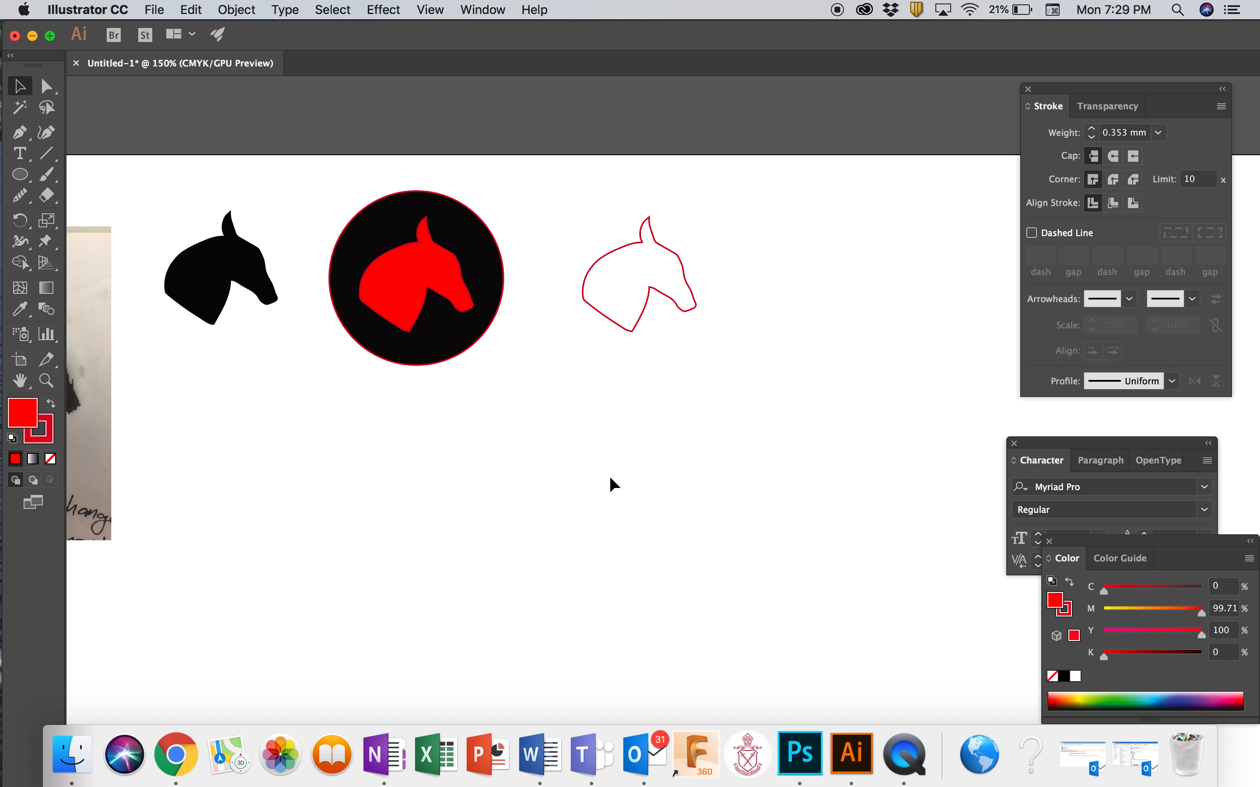
pyautogui.hscroll(5, 609, 476)
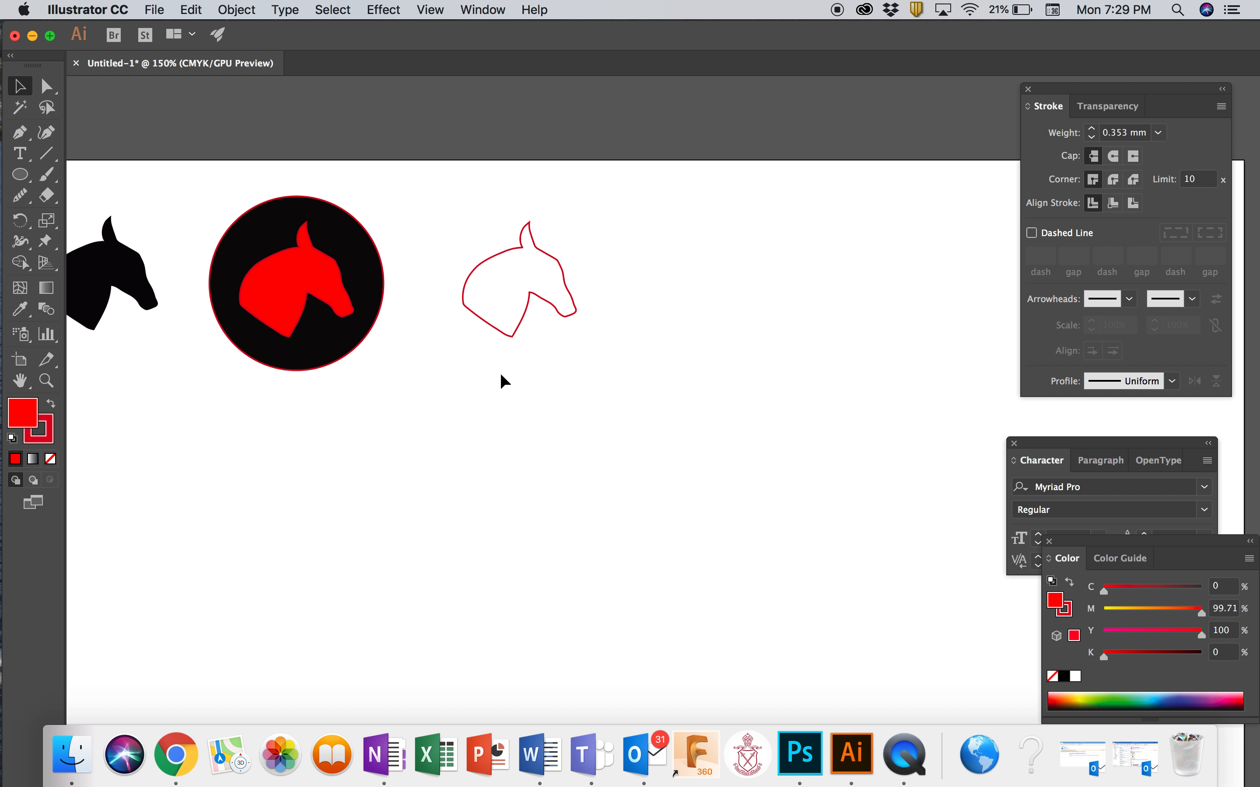
pyautogui.click(511, 334)
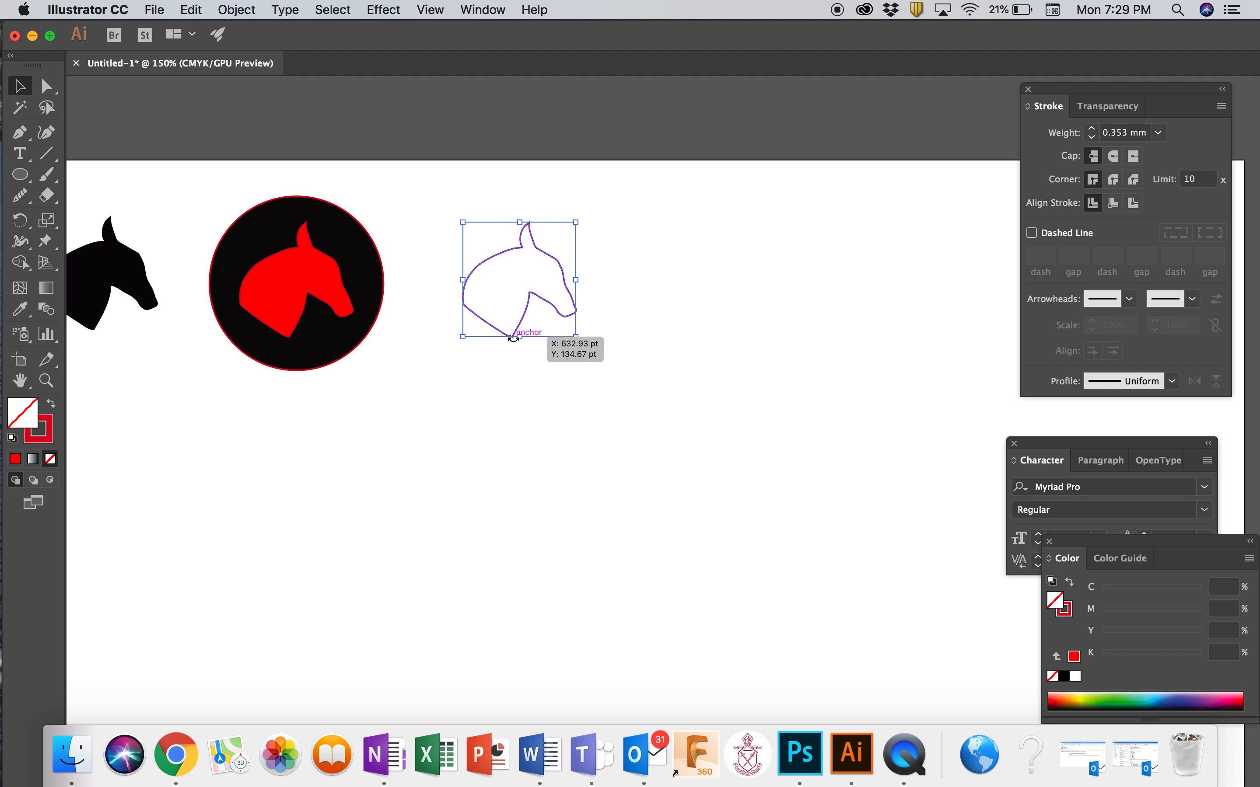
pyautogui.doubleClick(28, 406)
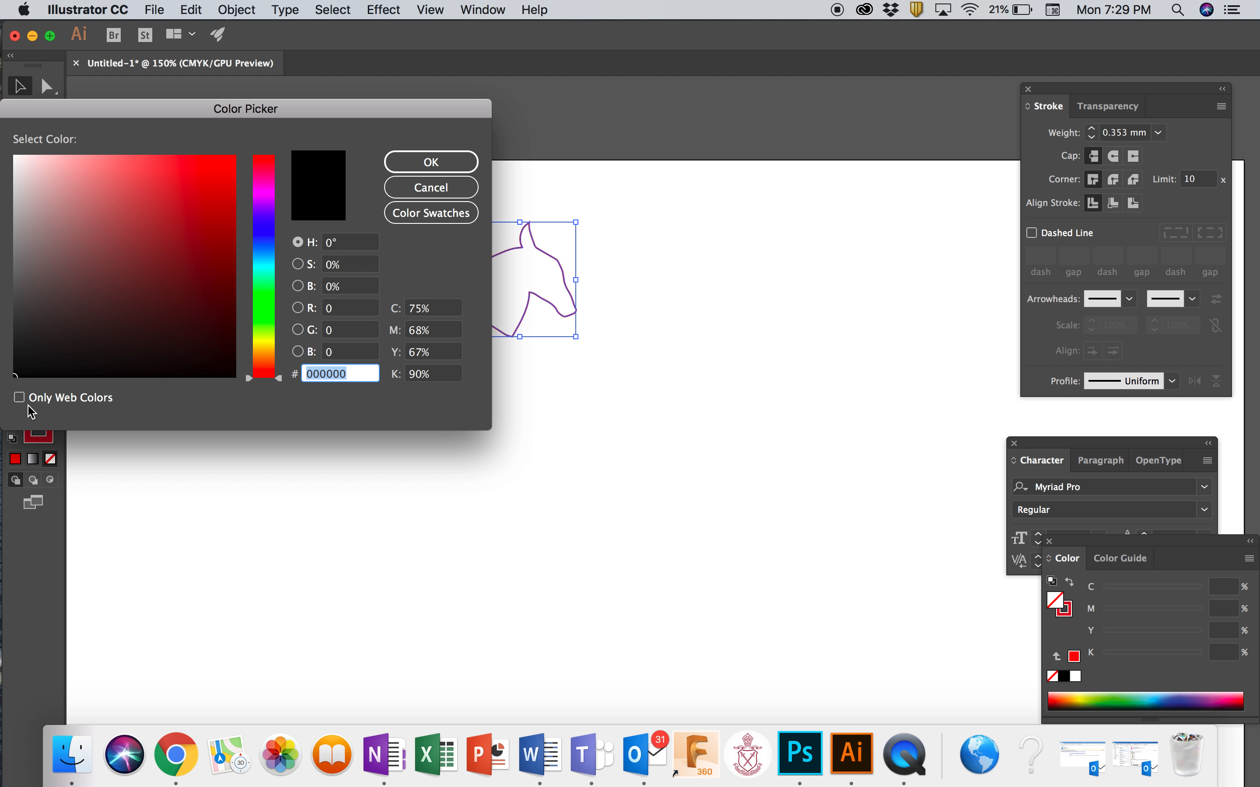
pyautogui.click(273, 264)
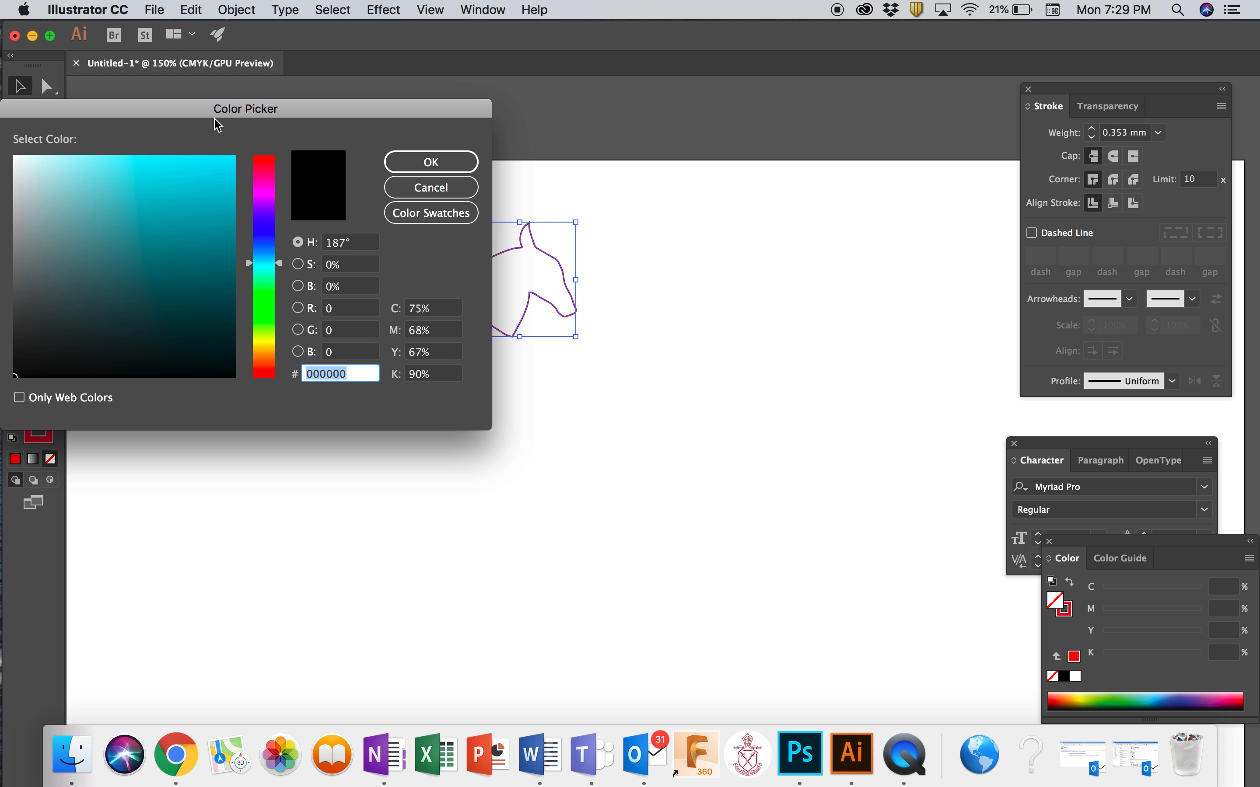
pyautogui.click(54, 170)
pyautogui.moveTo(66, 162); pyautogui.dragTo(70, 164)
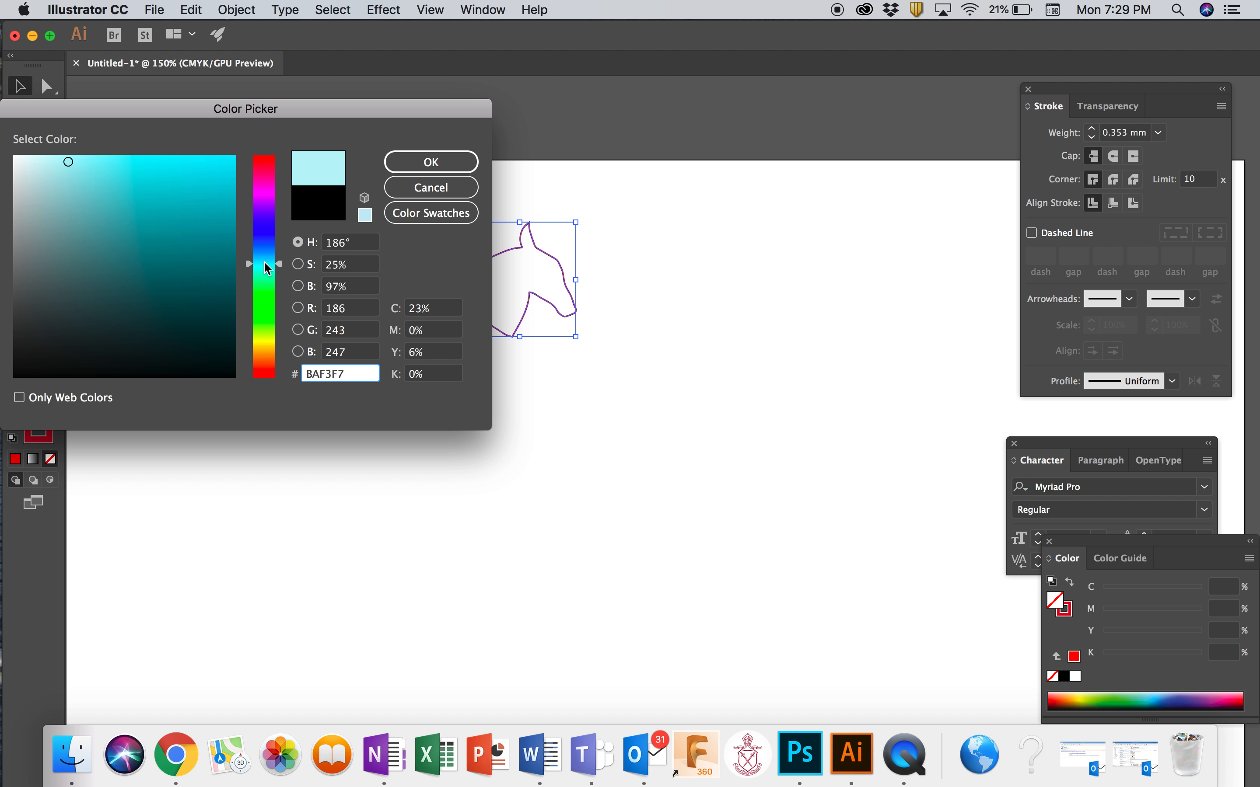
pyautogui.moveTo(265, 262); pyautogui.dragTo(265, 258)
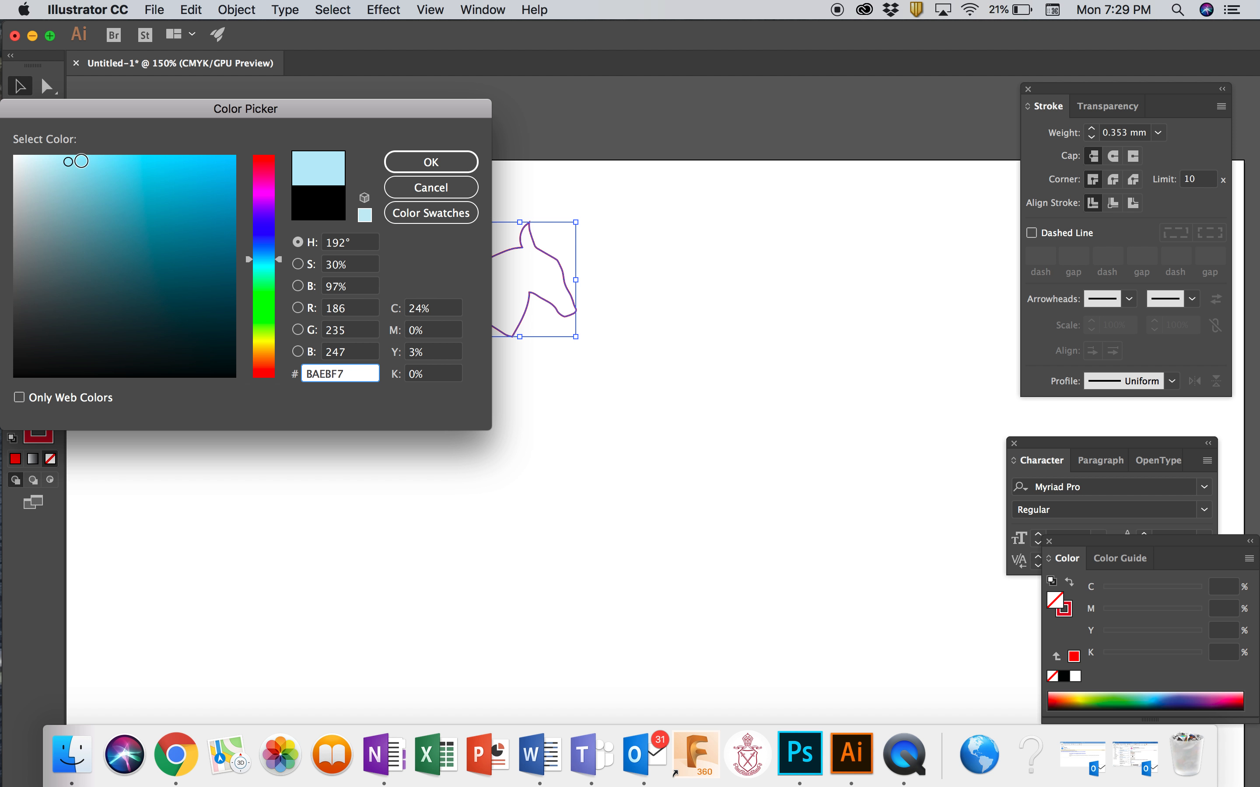
pyautogui.click(426, 160)
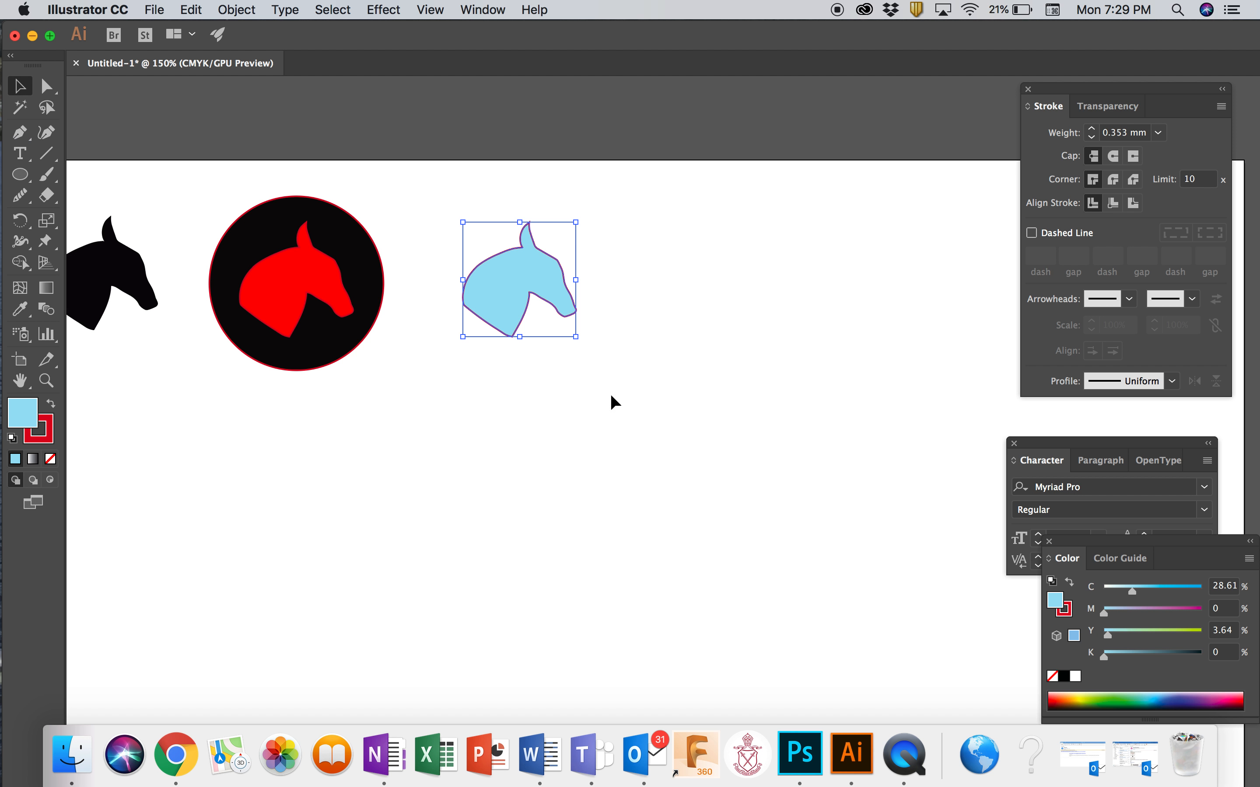
pyautogui.click(44, 437)
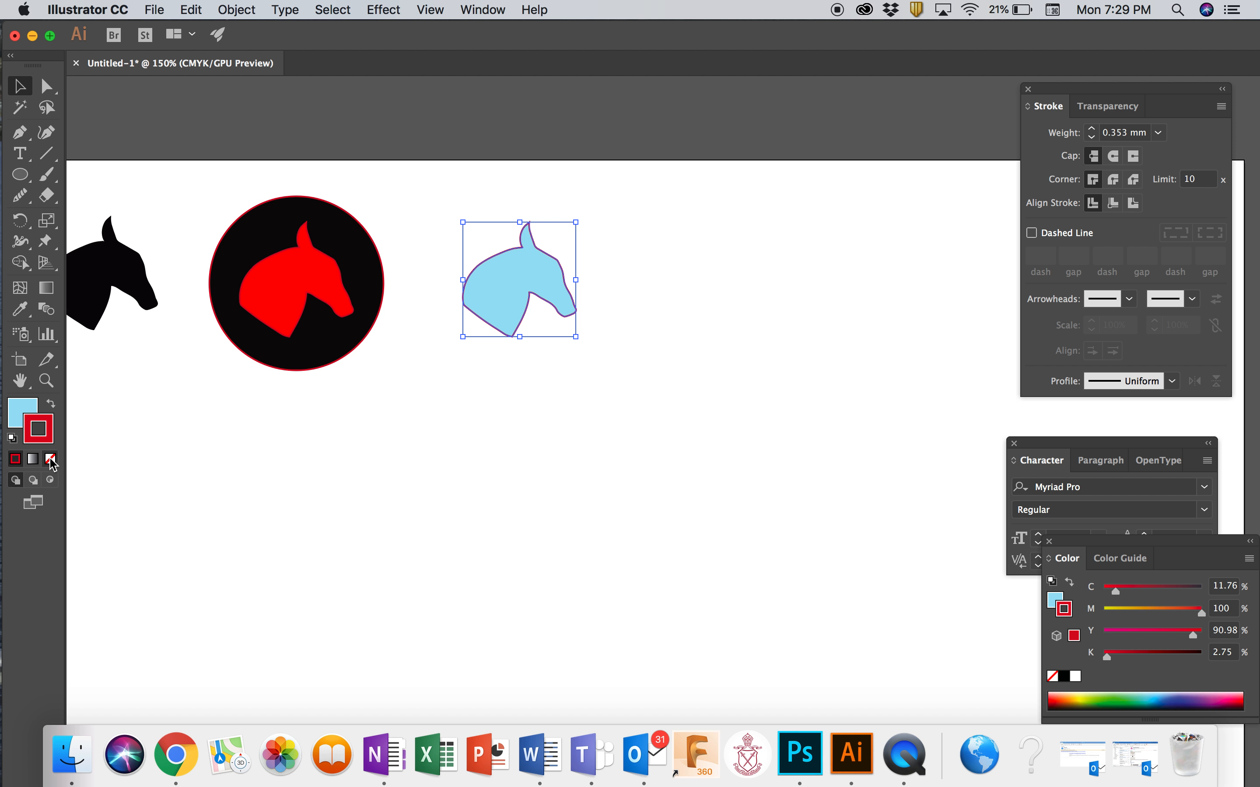
pyautogui.click(50, 459)
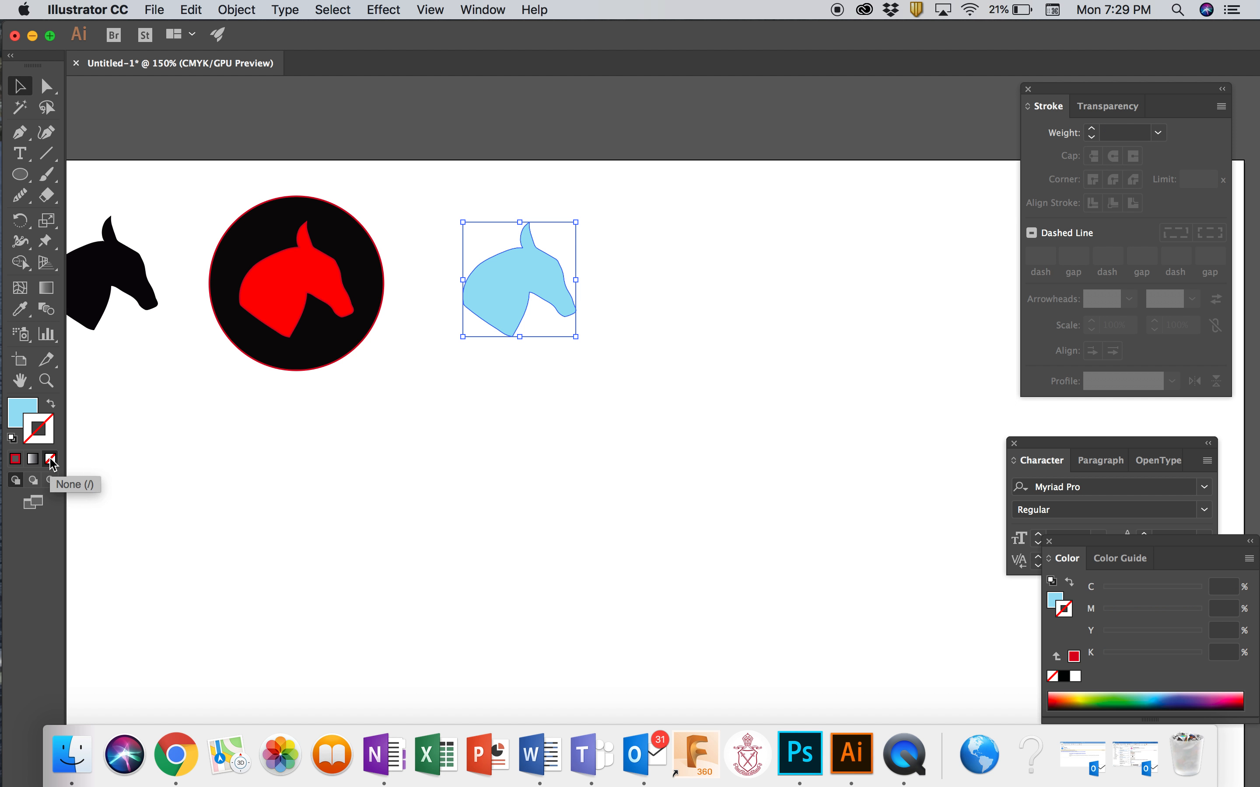
# Duplicate the near-black circle from the red horse head and place the copy over the light-blue horse head
pyautogui.click(284, 372)
pyautogui.click(307, 369)
pyautogui.press('super+c')
pyautogui.press('super+v')
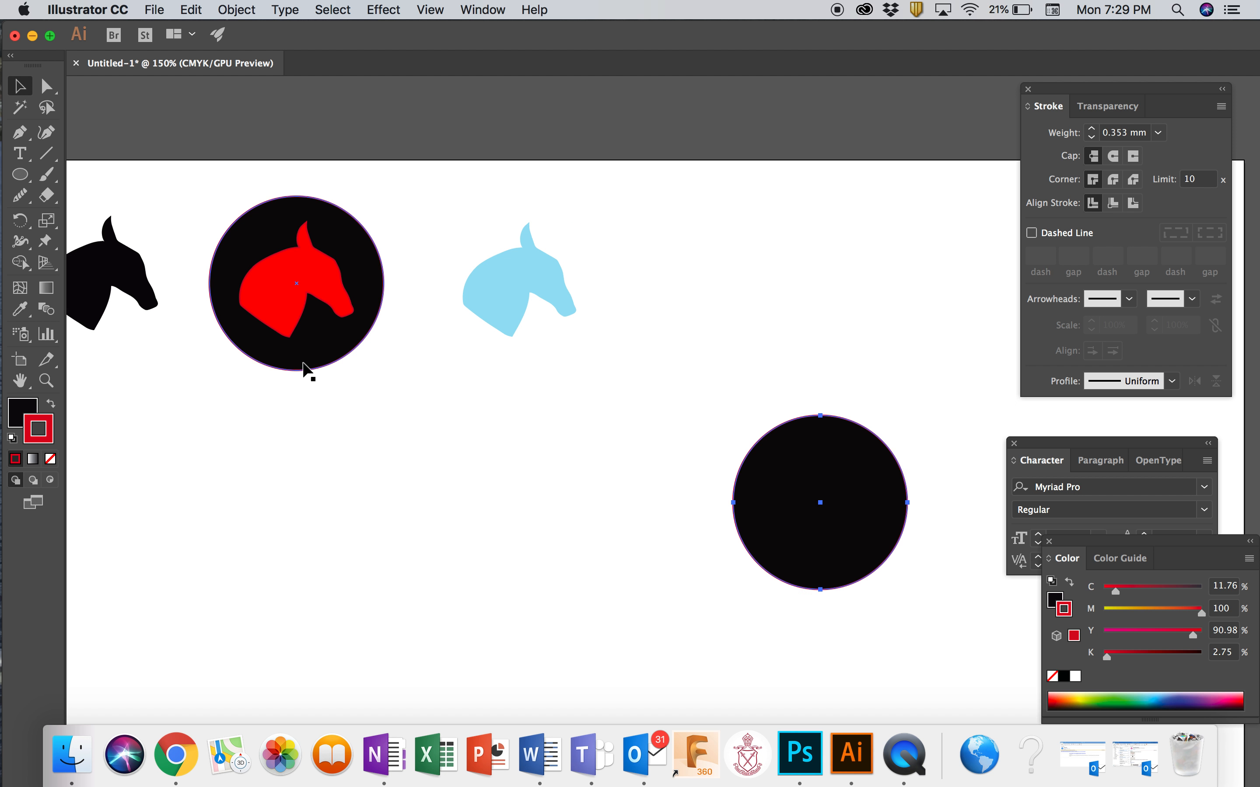
pyautogui.moveTo(843, 516); pyautogui.dragTo(542, 293)
# Send the copied circle to the back, behind the light-blue horse head, and deselect it
pyautogui.click(255, 10)
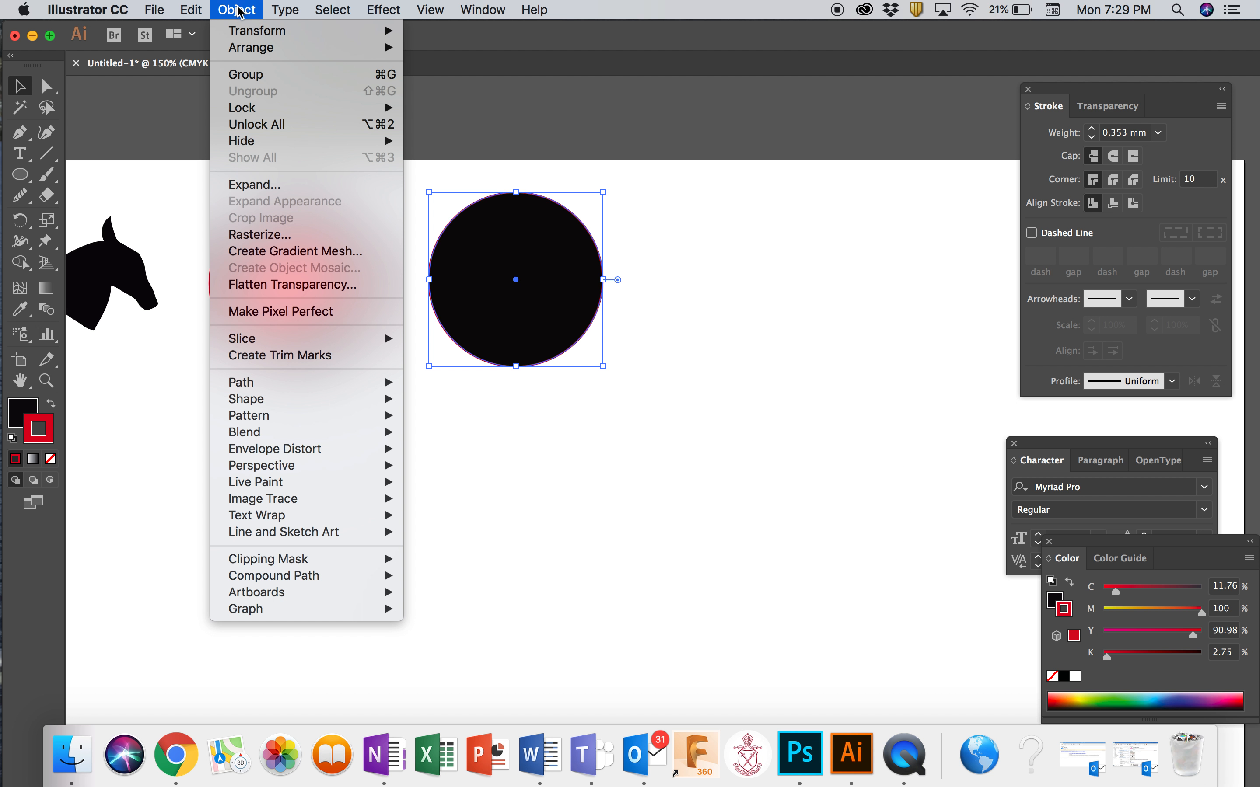
pyautogui.moveTo(255, 49)
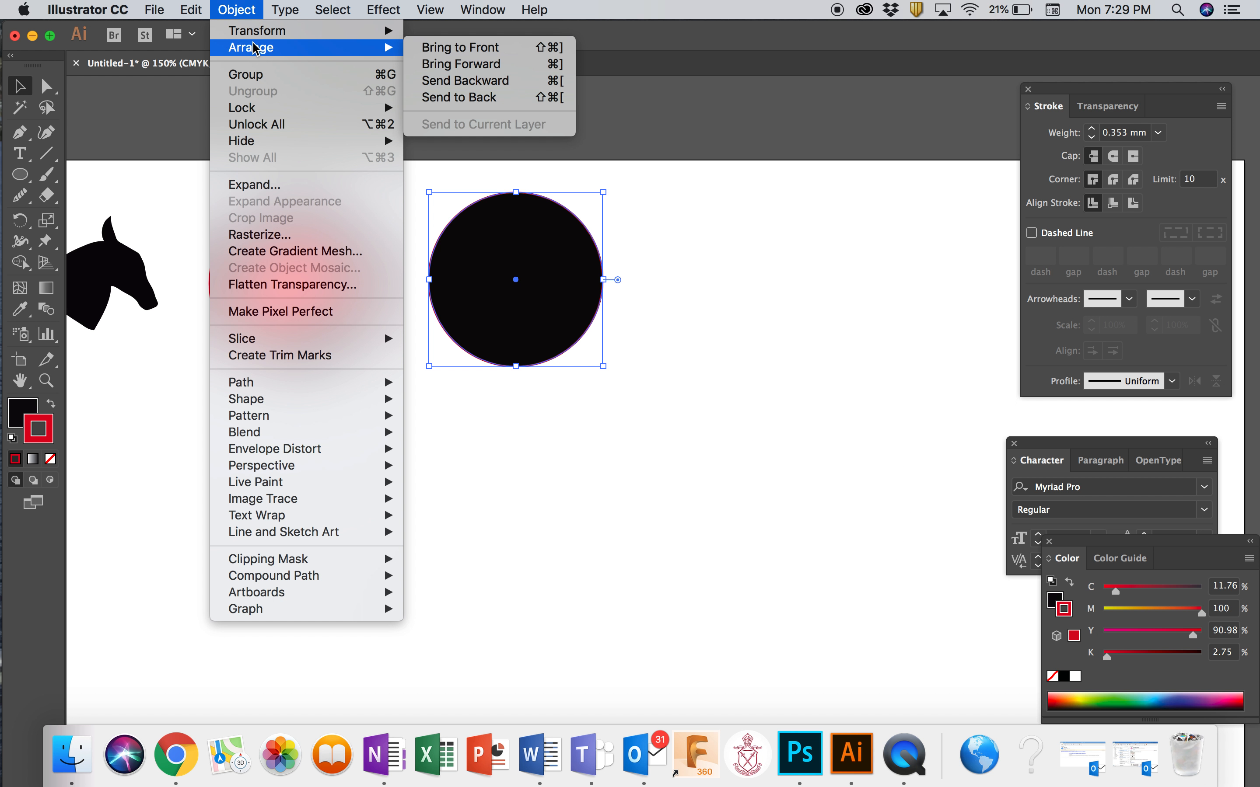
pyautogui.click(460, 98)
pyautogui.click(729, 439)
# Fill the circle behind the light-blue horse head with dark brown (C 56, M 66.82, Y 82.87, K 72.11)
pyautogui.click(568, 234)
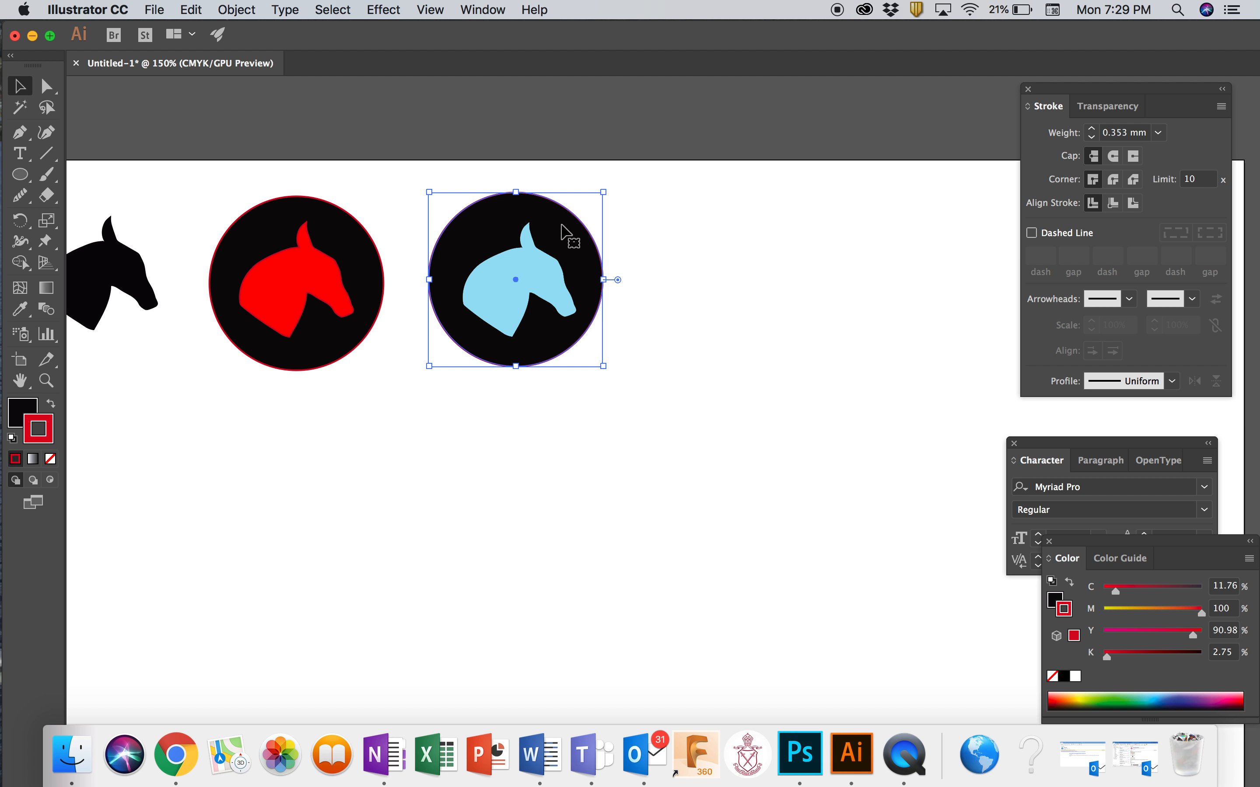
pyautogui.click(31, 411)
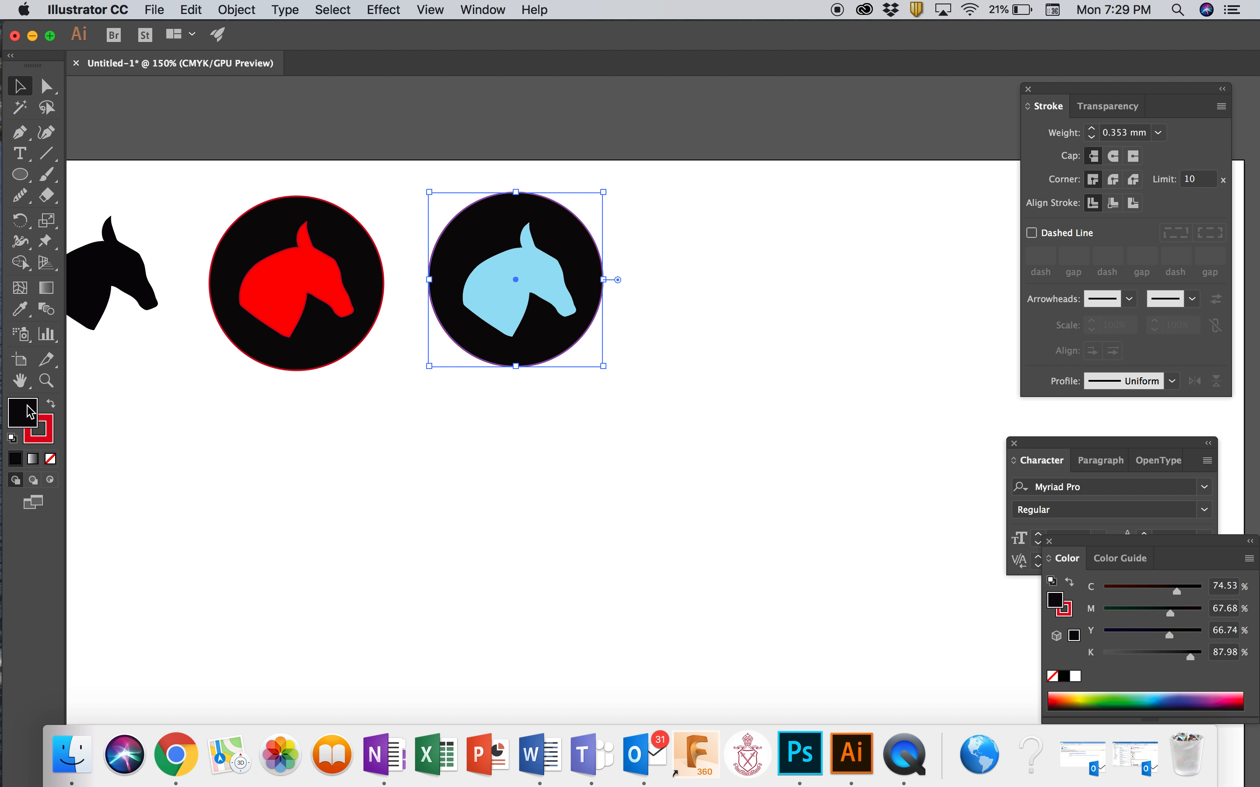
pyautogui.doubleClick(32, 411)
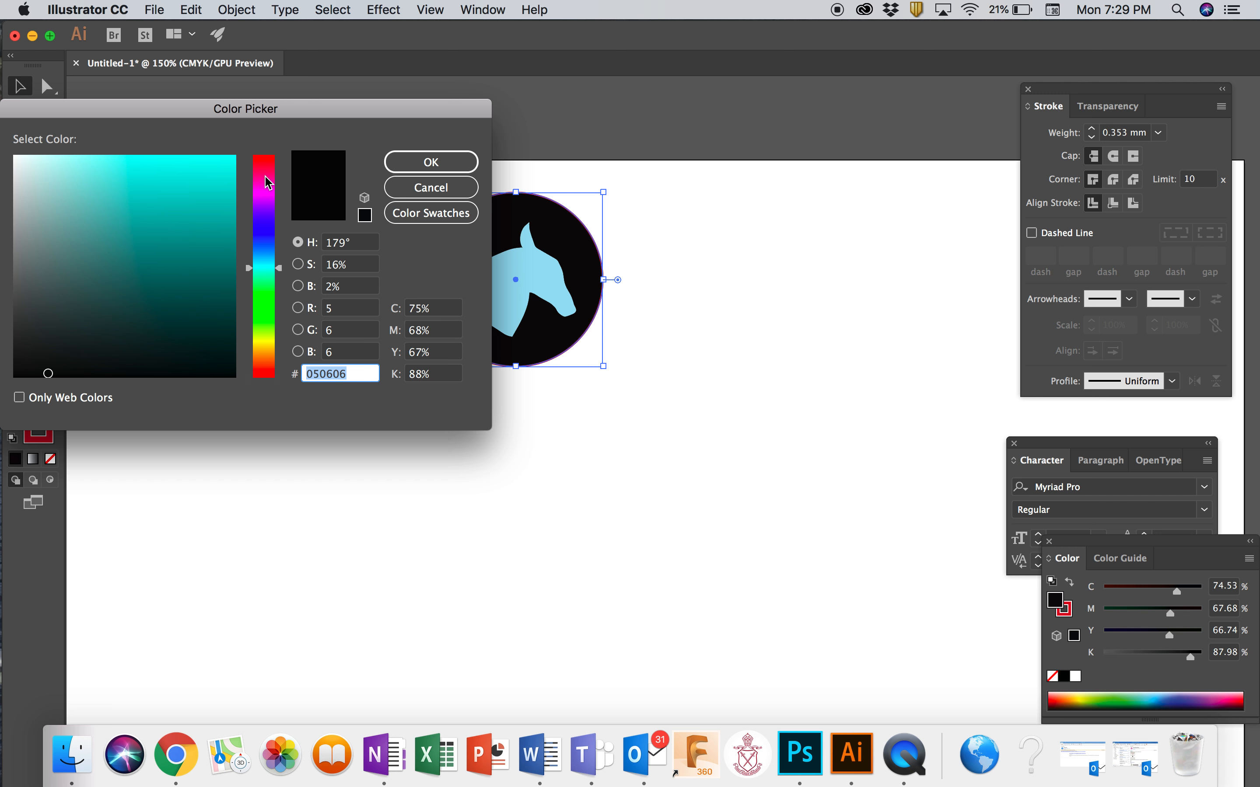
pyautogui.click(265, 177)
pyautogui.moveTo(268, 365); pyautogui.dragTo(268, 356)
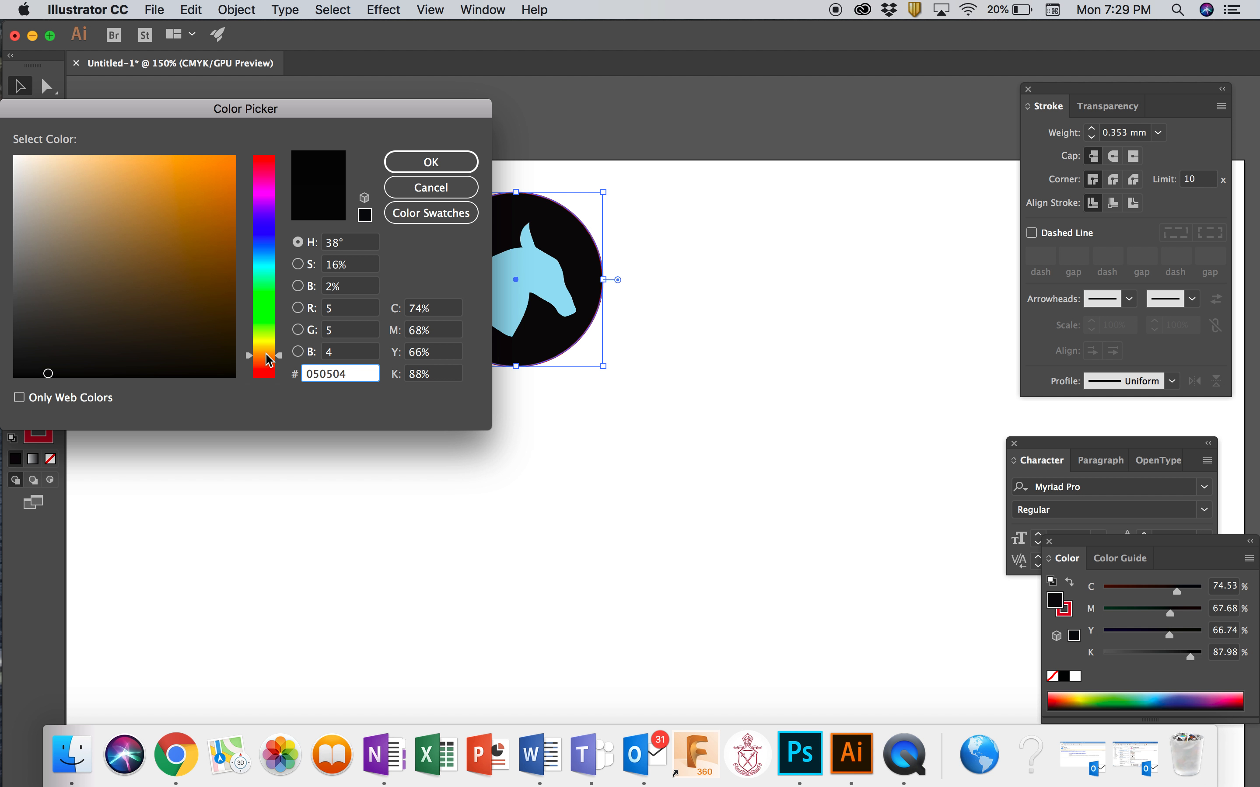
pyautogui.click(227, 331)
pyautogui.click(430, 162)
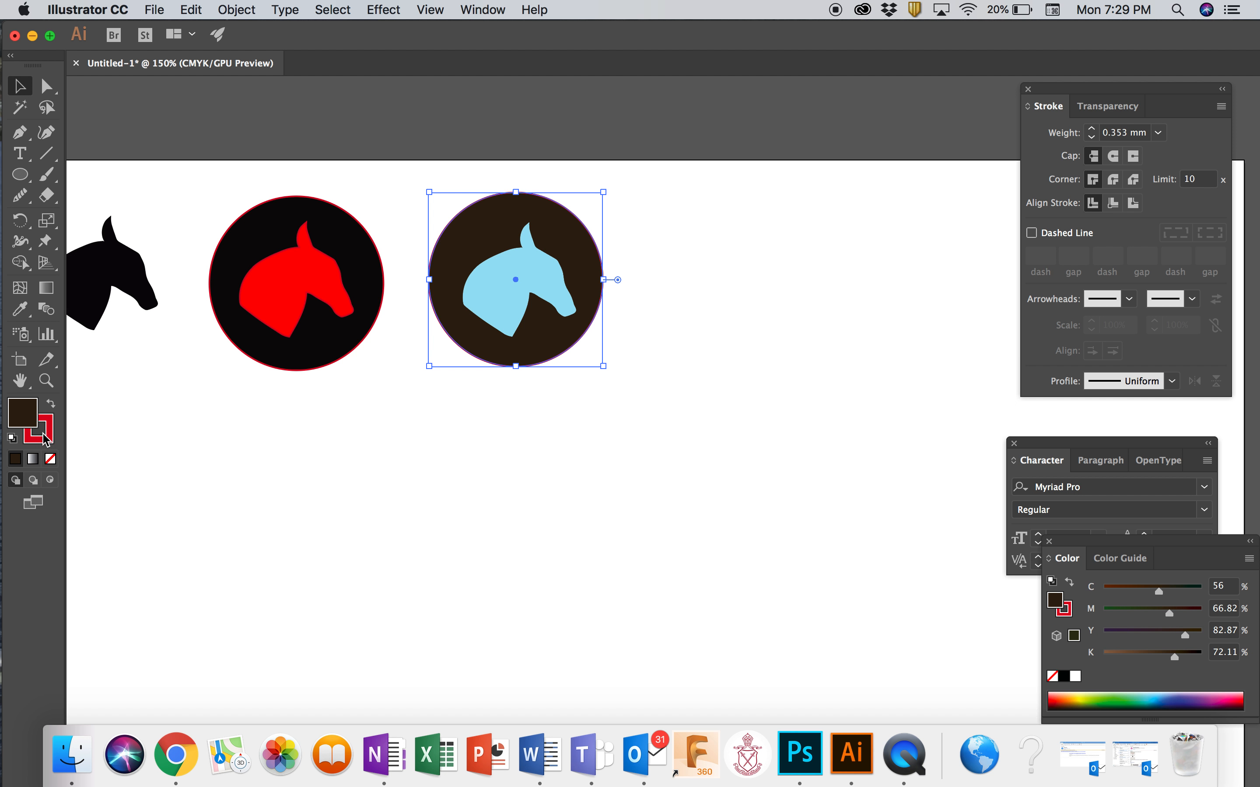
# Remove the red stroke from the dark-brown circle and deselect it
pyautogui.click(54, 441)
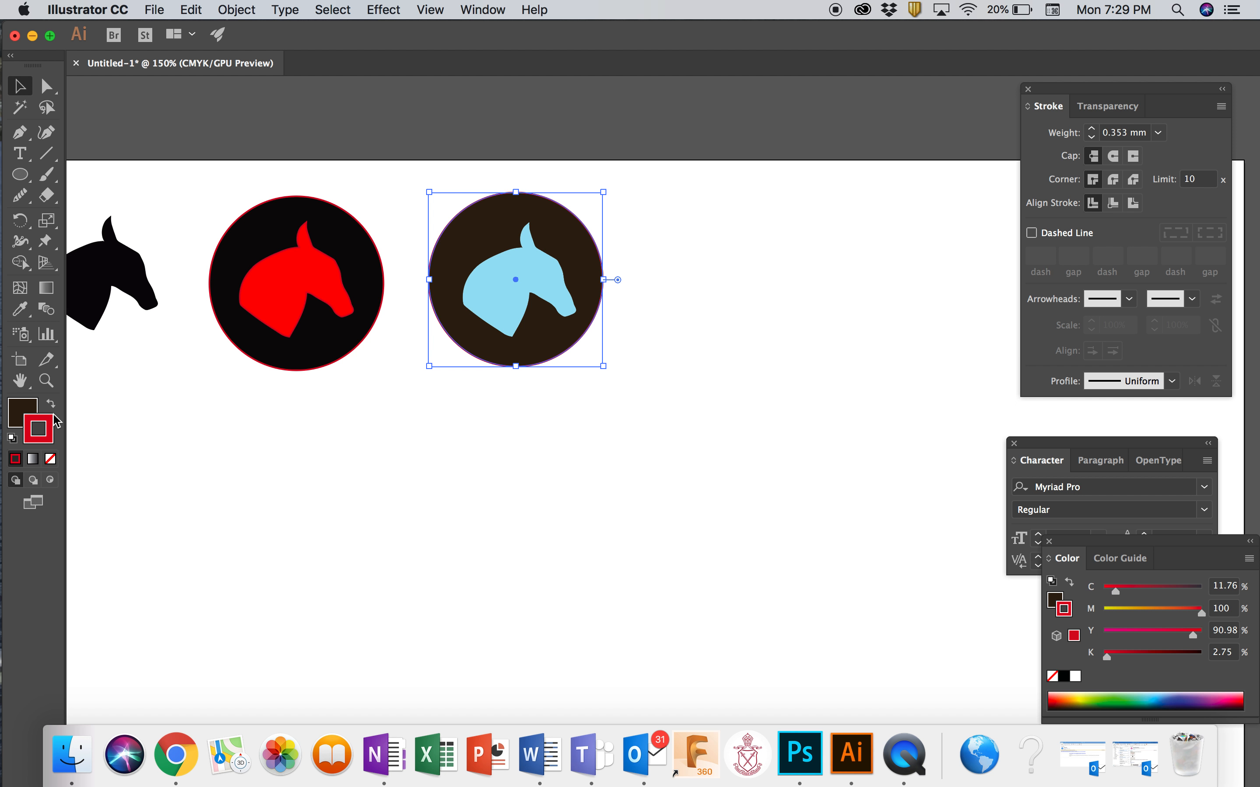
pyautogui.click(50, 459)
pyautogui.click(347, 476)
pyautogui.press('super+minus')
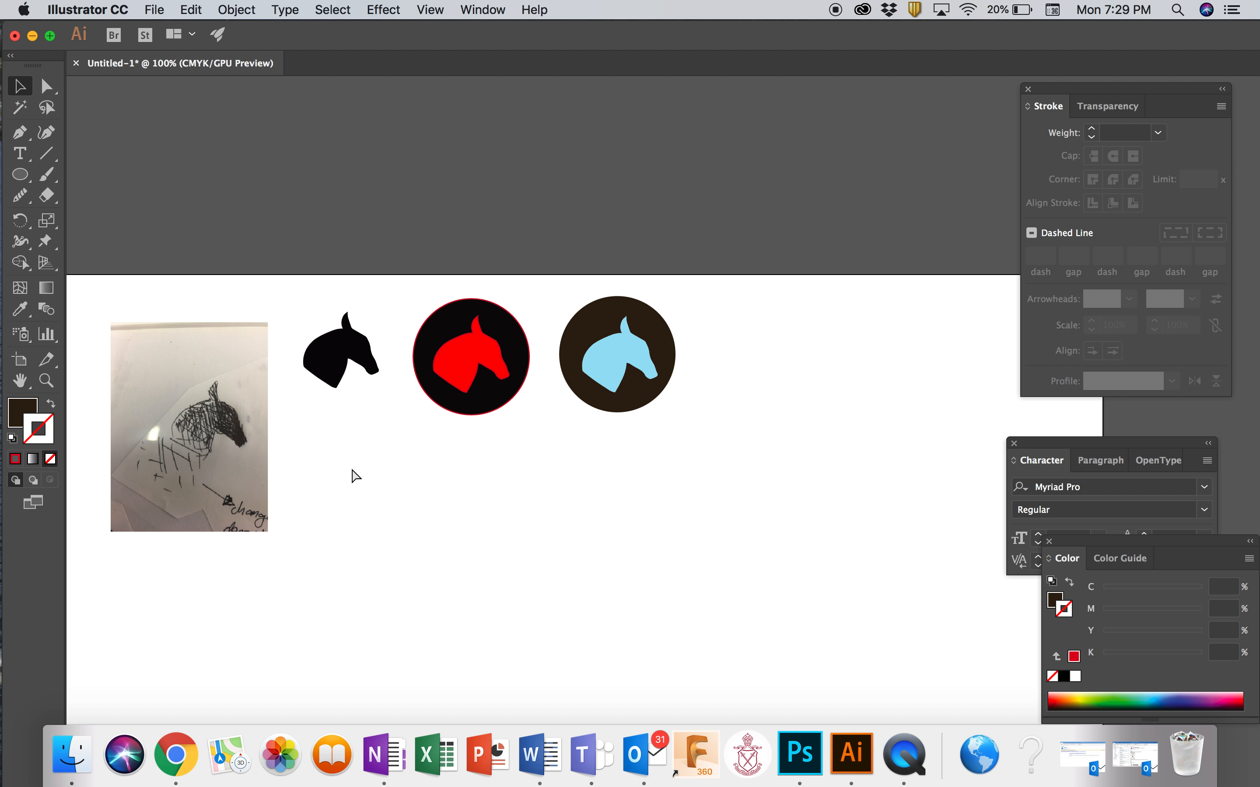
# Duplicate the plain black horse head and place the copy beside the brown circle, at the end of the row
pyautogui.hscroll(1, 620, 594)
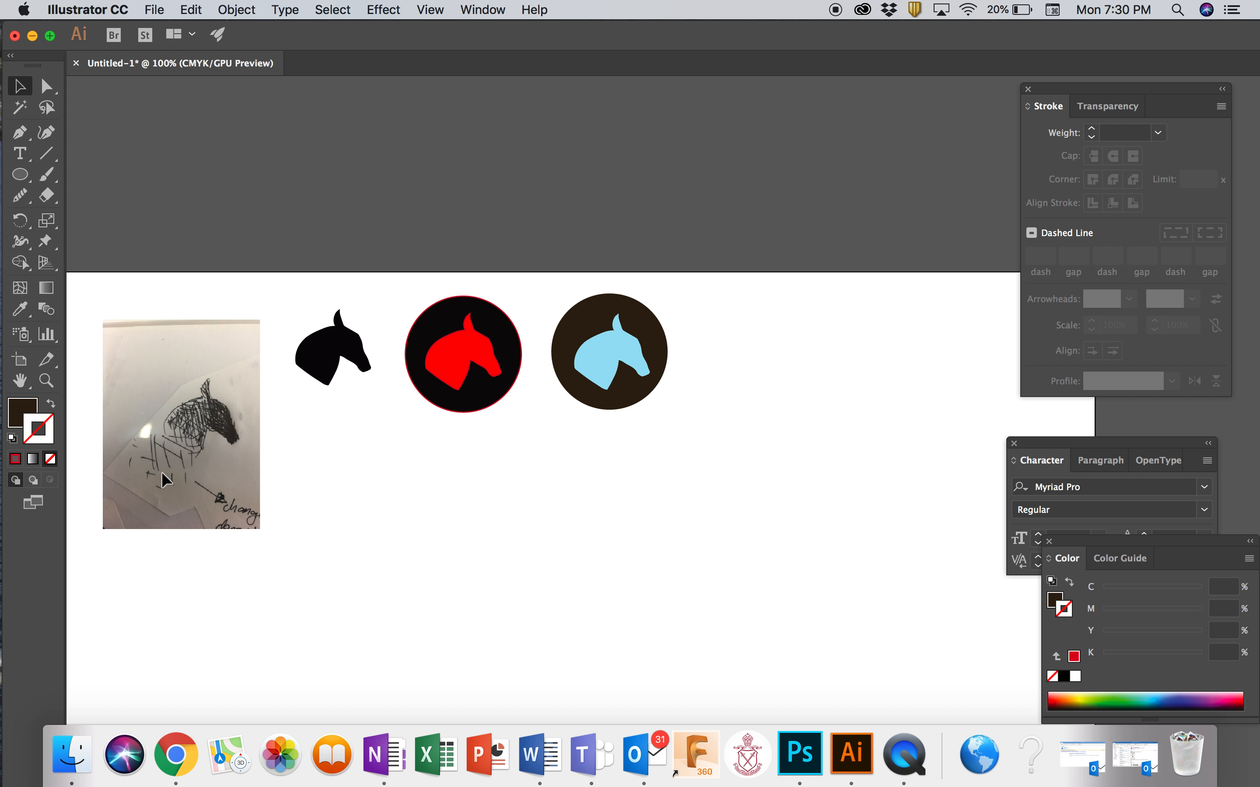
pyautogui.click(321, 366)
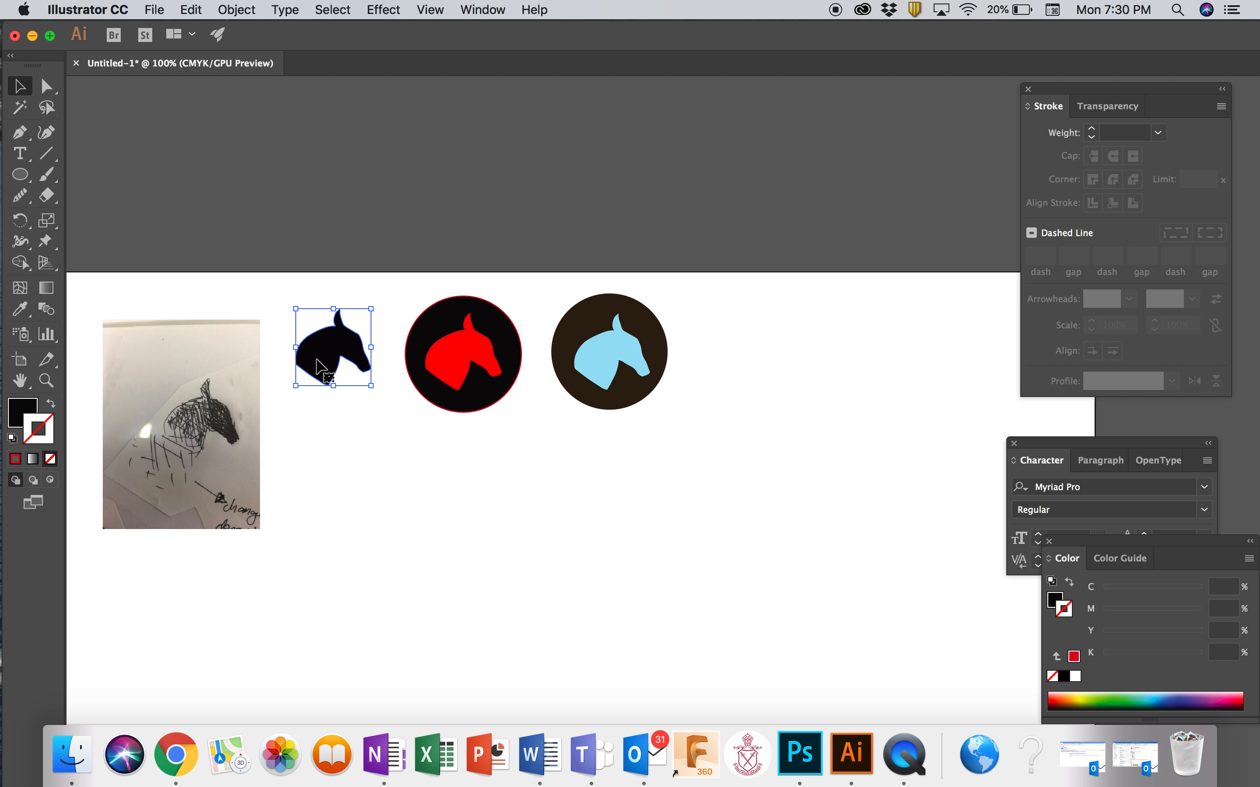
pyautogui.doubleClick(320, 366)
pyautogui.moveTo(320, 365); pyautogui.dragTo(752, 346)
pyautogui.click(744, 451)
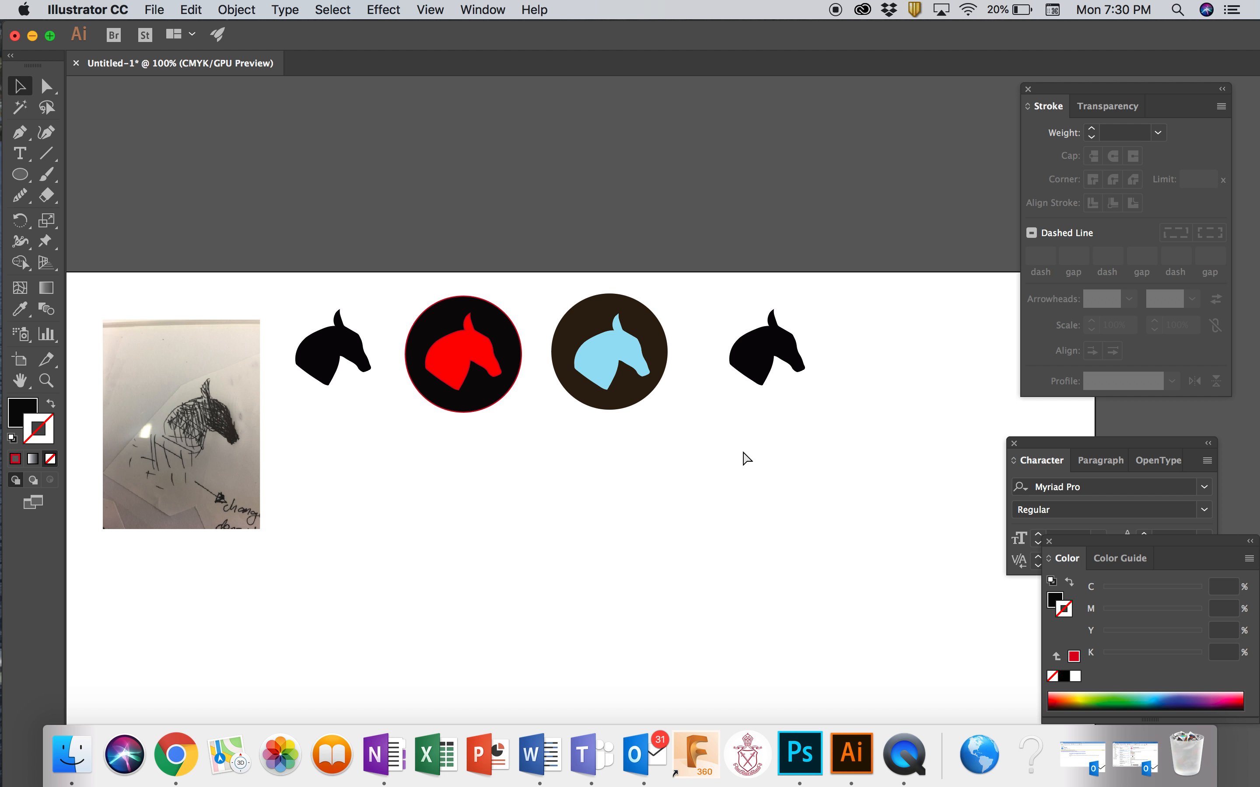
pyautogui.press('super+equal')
pyautogui.press('super+equal')
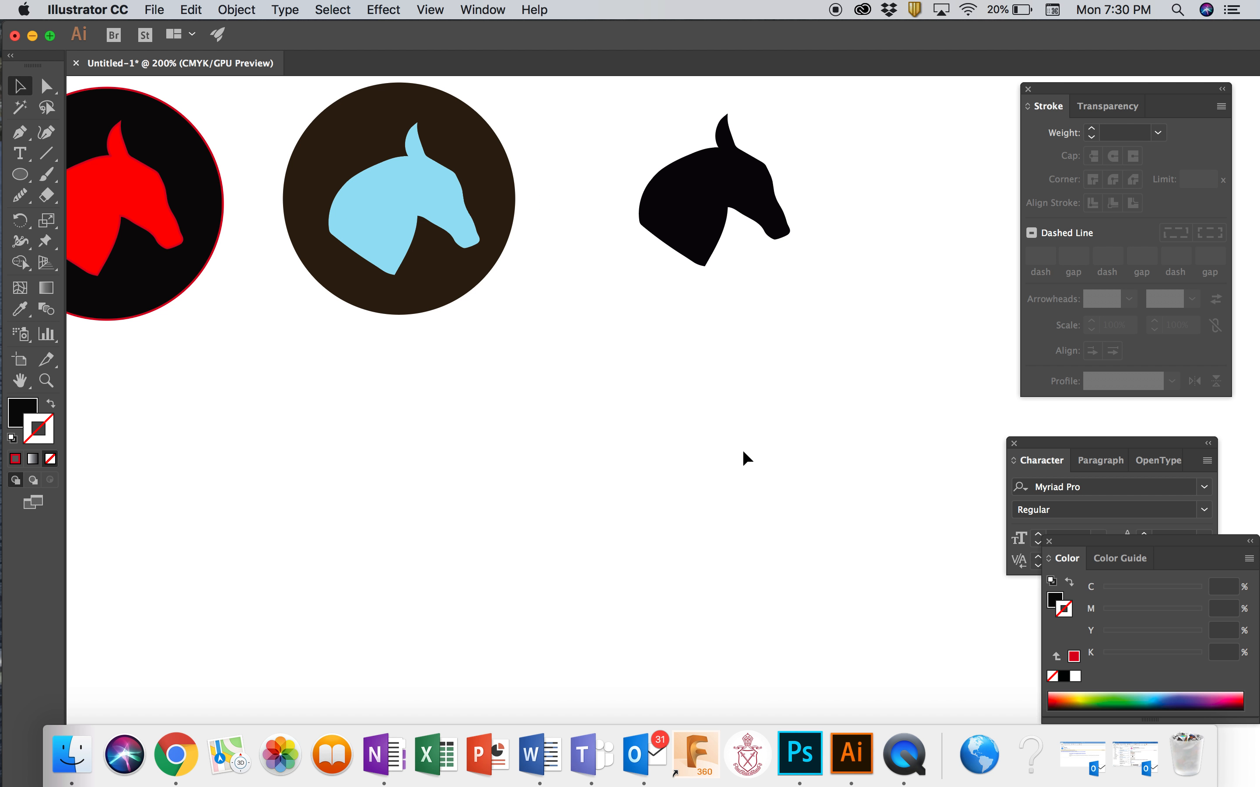
pyautogui.moveTo(687, 242)
pyautogui.mouseDown()
pyautogui.moveTo(603, 341)
pyautogui.moveTo(667, 255)
pyautogui.mouseUp()
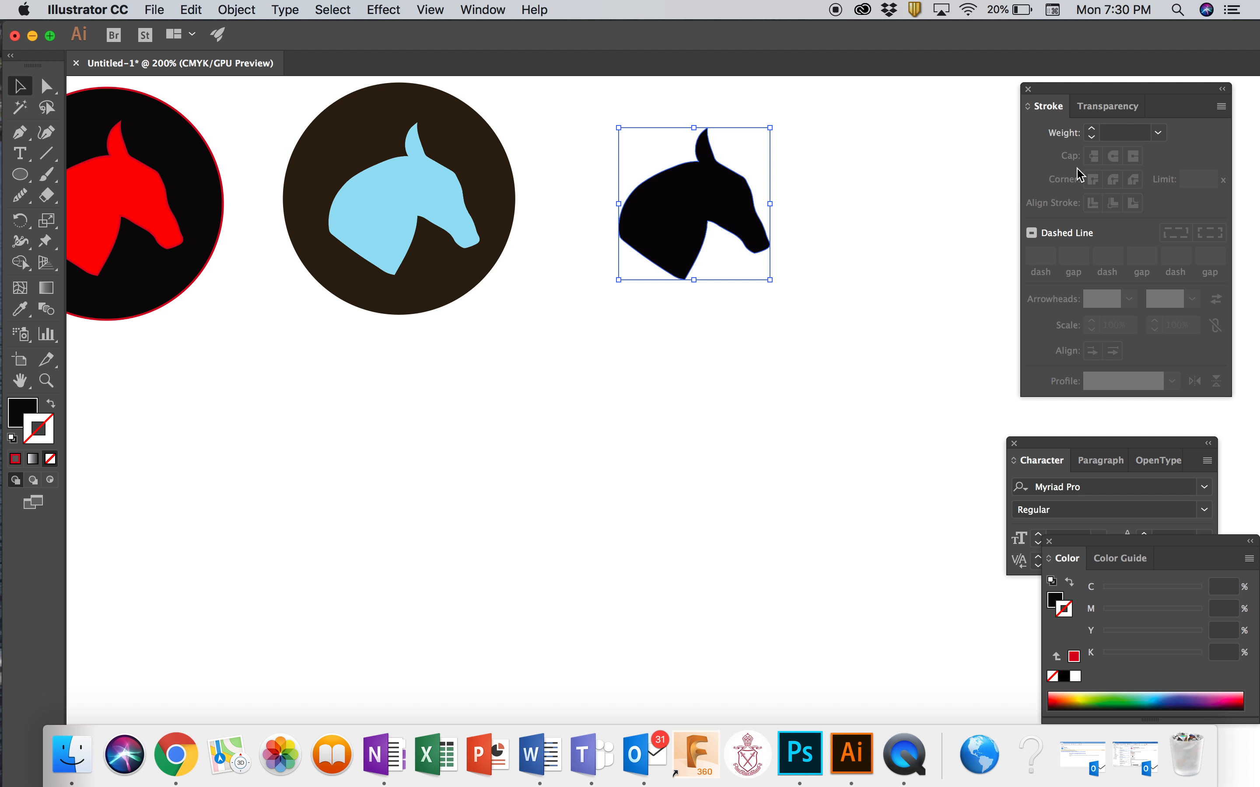
# Show the Swatches panel and place it just below the copied black horse head
pyautogui.click(477, 15)
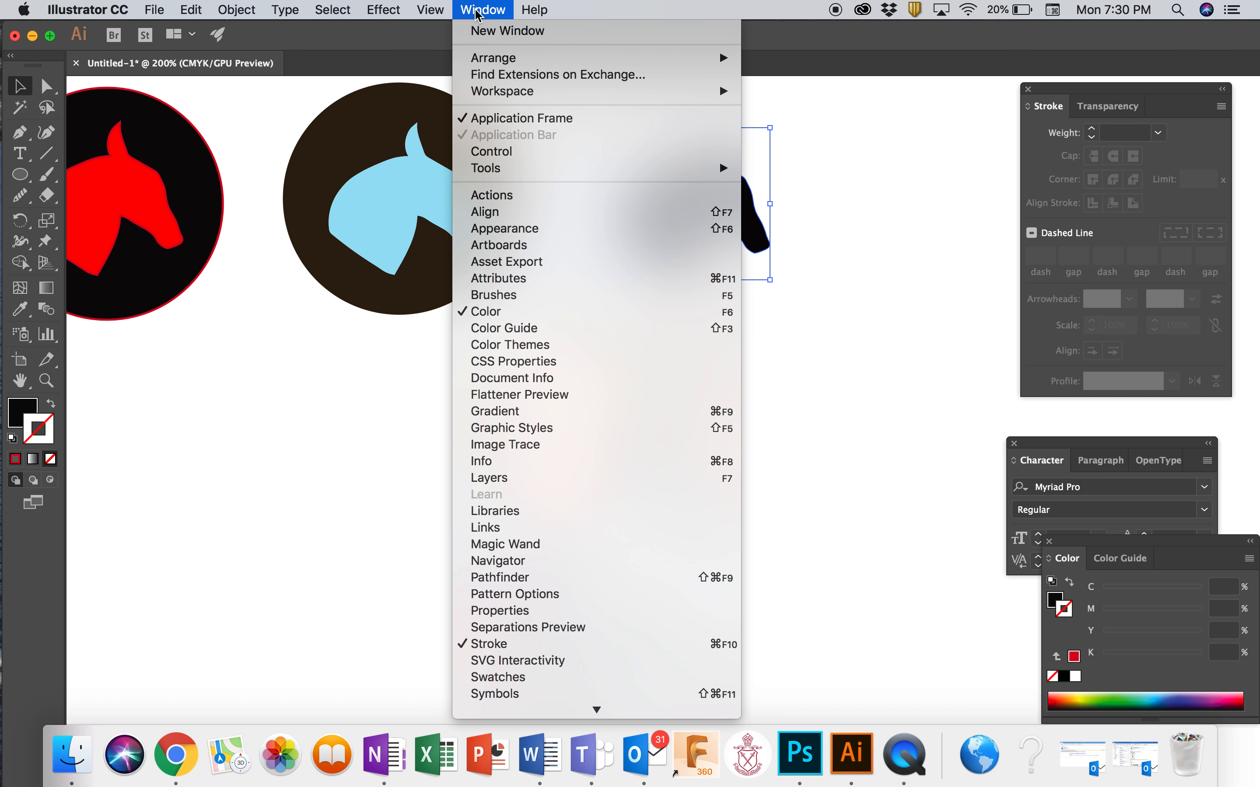
pyautogui.click(510, 678)
pyautogui.moveTo(276, 102)
pyautogui.mouseDown()
pyautogui.moveTo(609, 281)
pyautogui.moveTo(855, 350)
pyautogui.mouseUp()
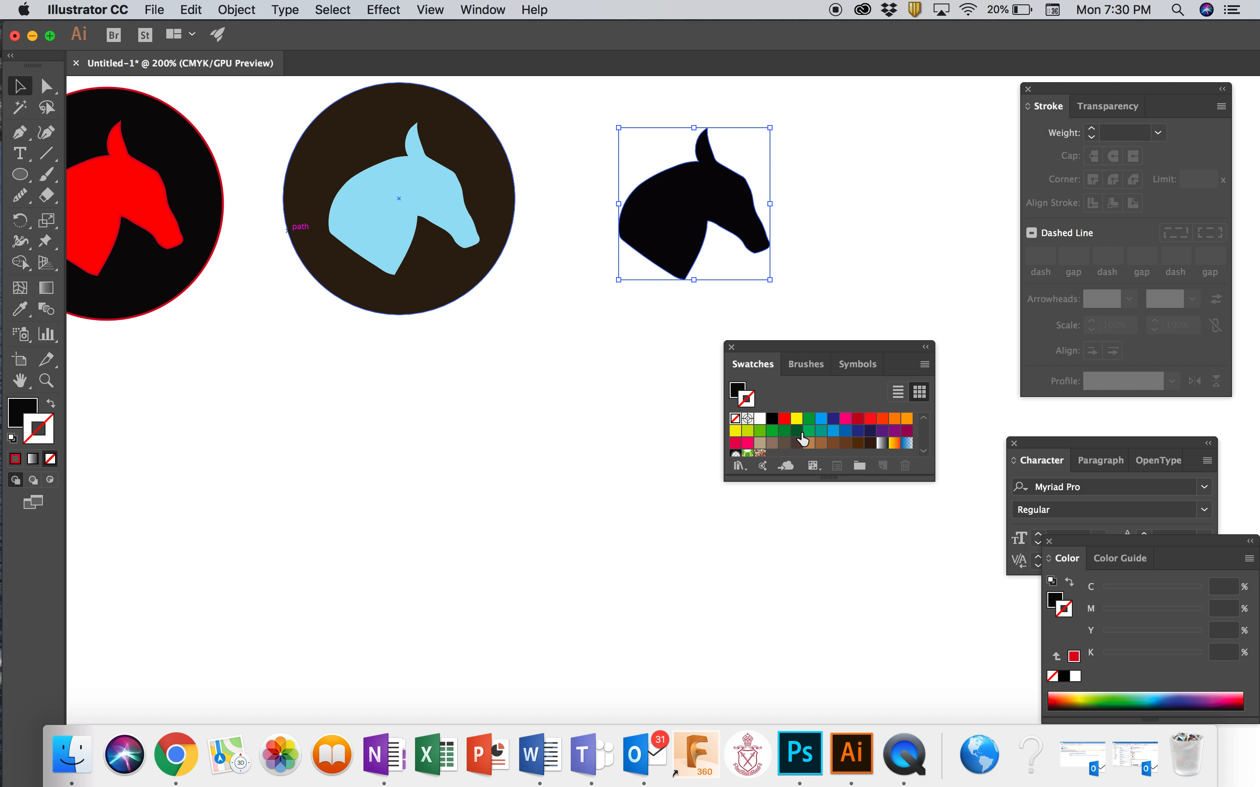
pyautogui.click(926, 450)
pyautogui.click(926, 450)
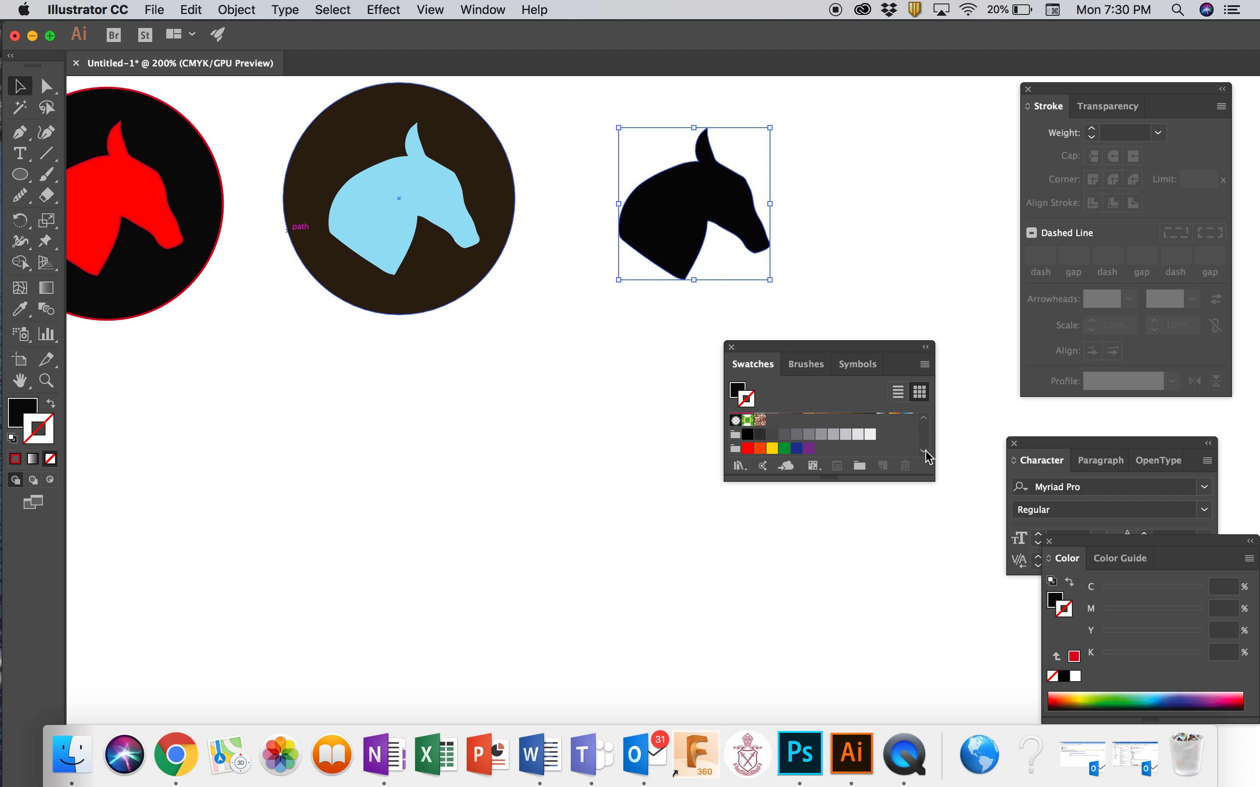
pyautogui.click(926, 452)
pyautogui.click(925, 420)
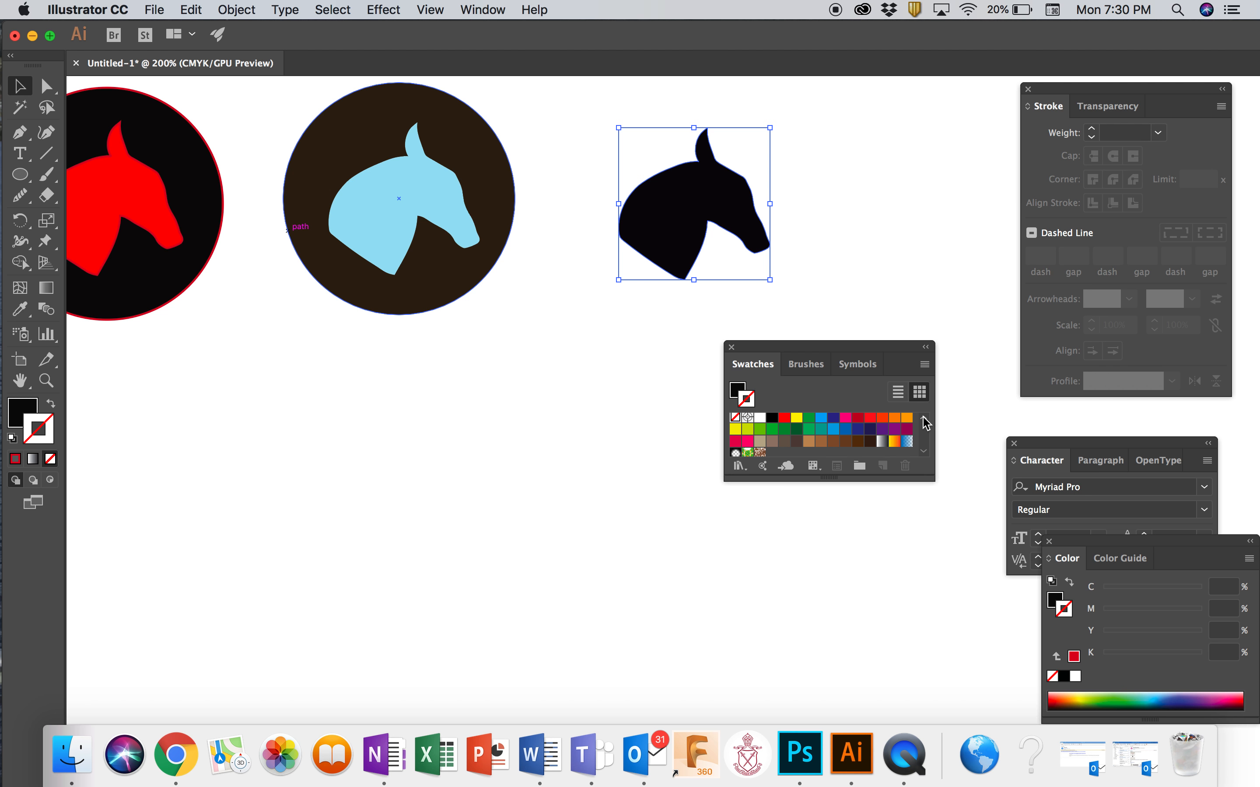
pyautogui.click(925, 365)
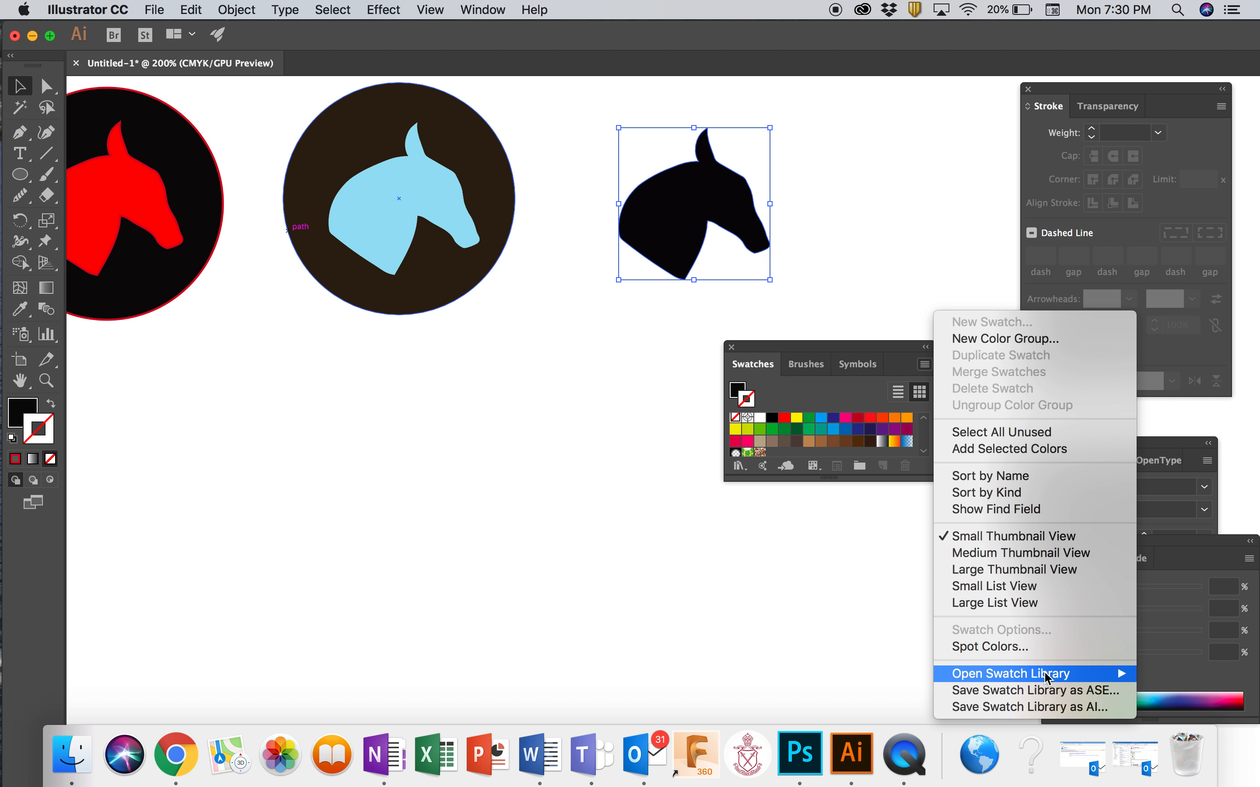
pyautogui.moveTo(1047, 675)
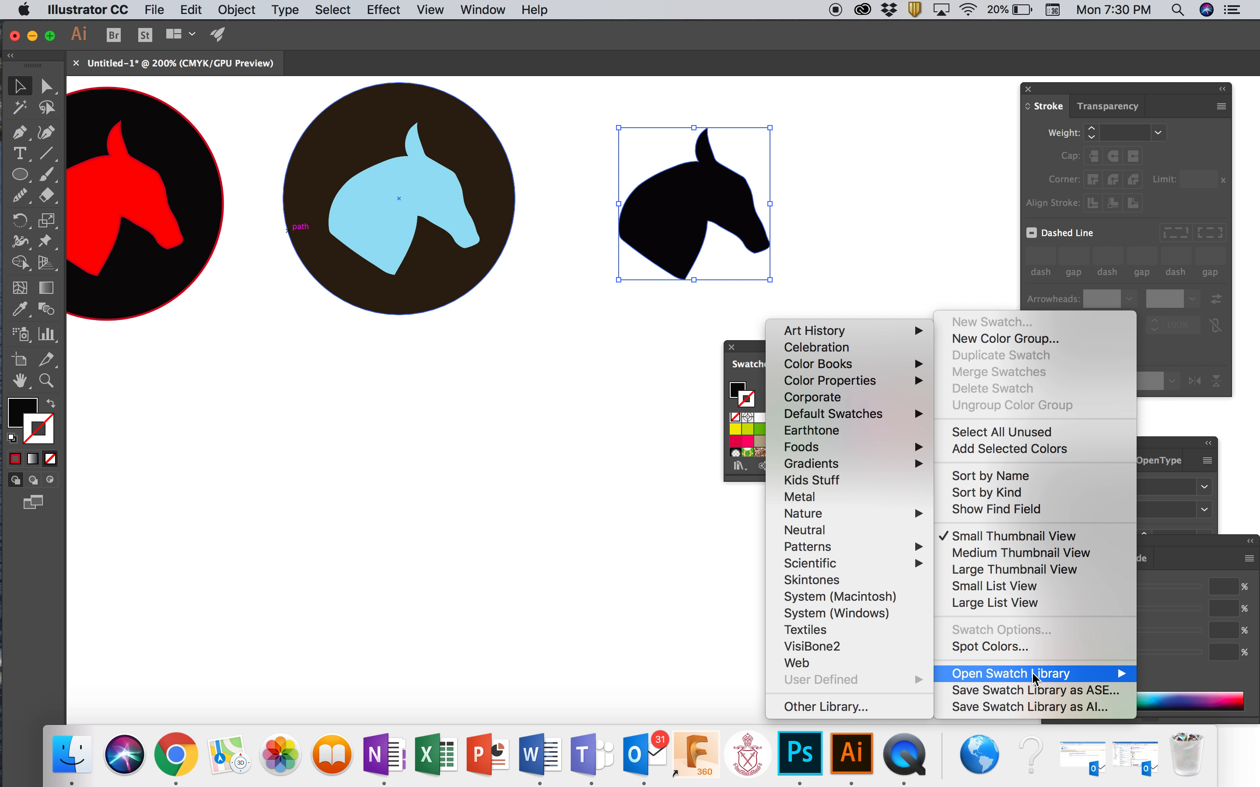
pyautogui.click(672, 608)
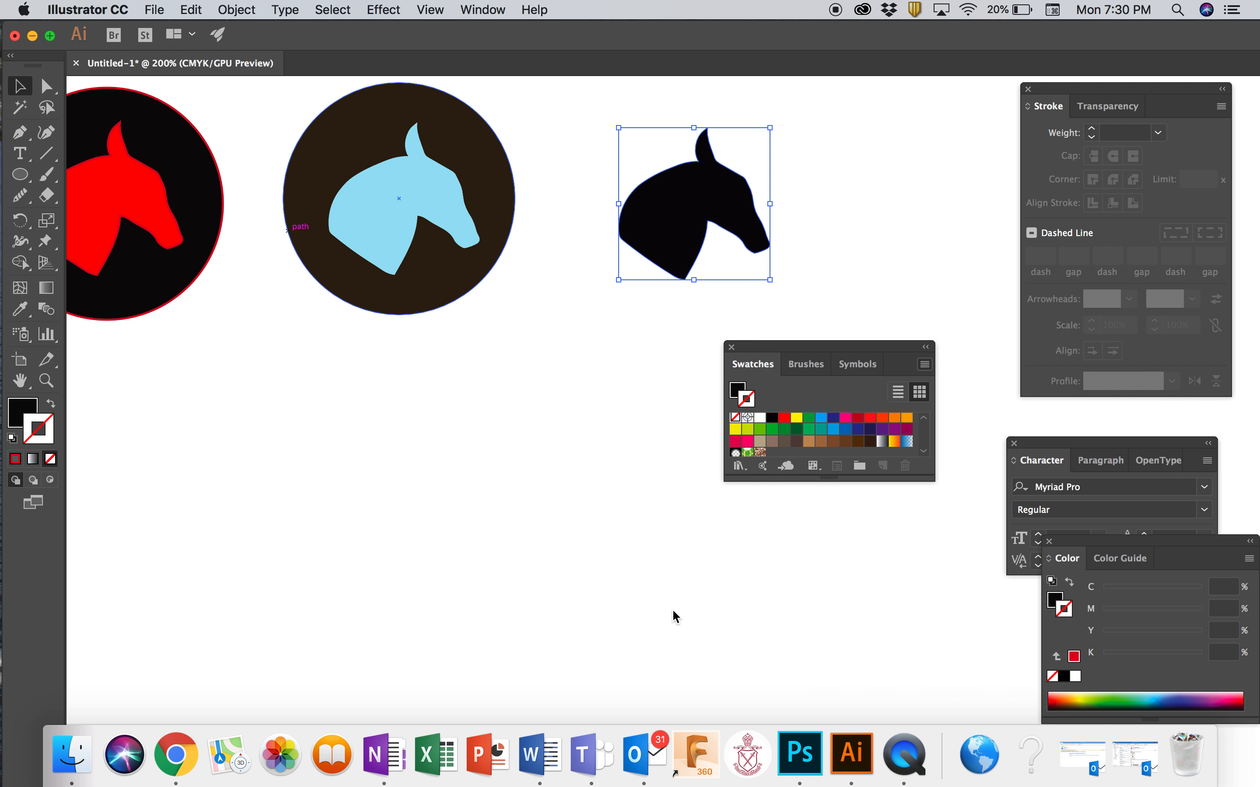
# Open the Basic Graphics_Lines pattern swatch library
pyautogui.click(926, 365)
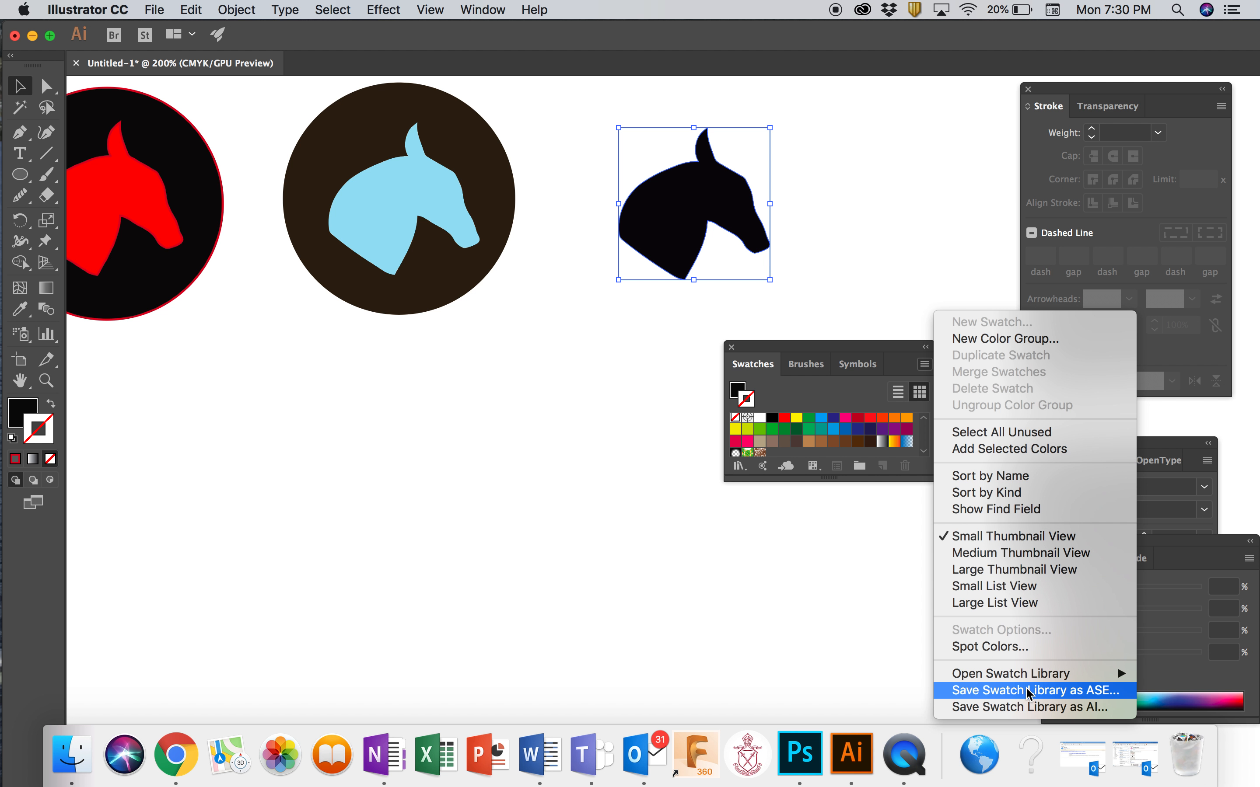
pyautogui.moveTo(1021, 680)
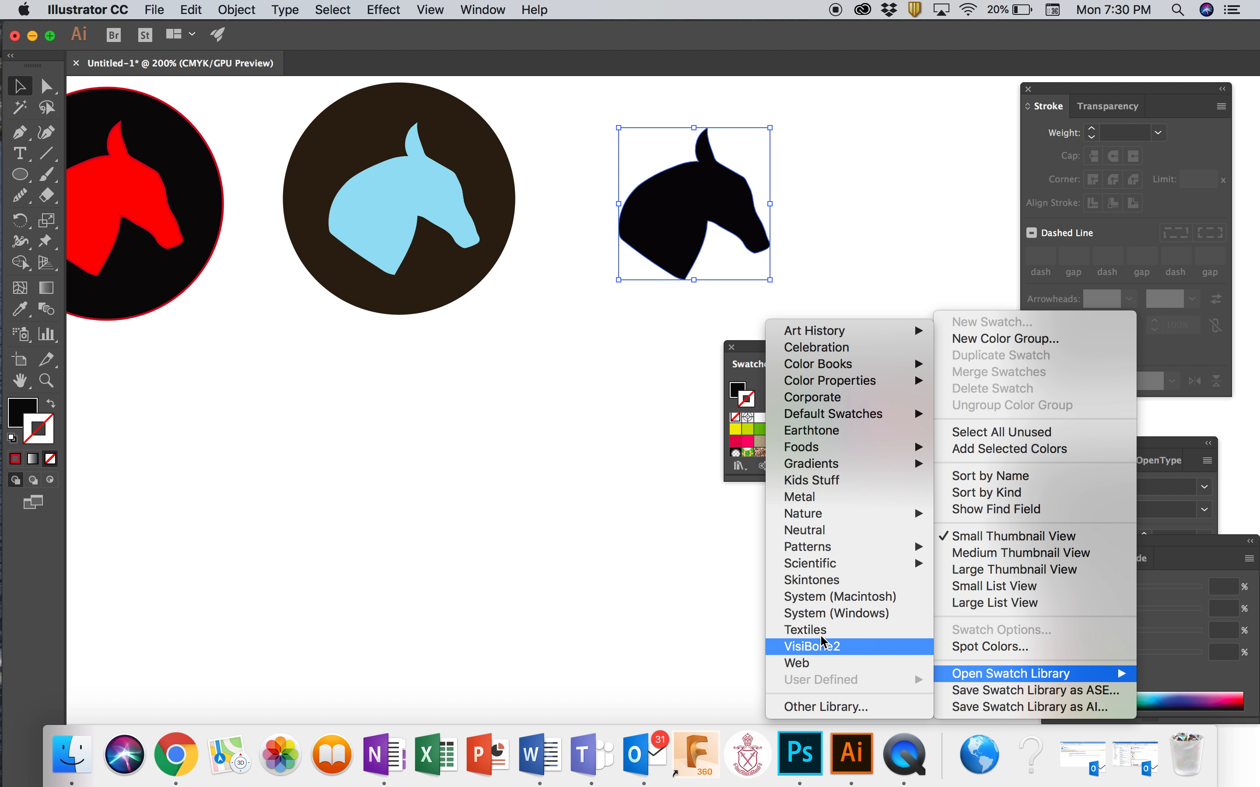
pyautogui.moveTo(815, 563)
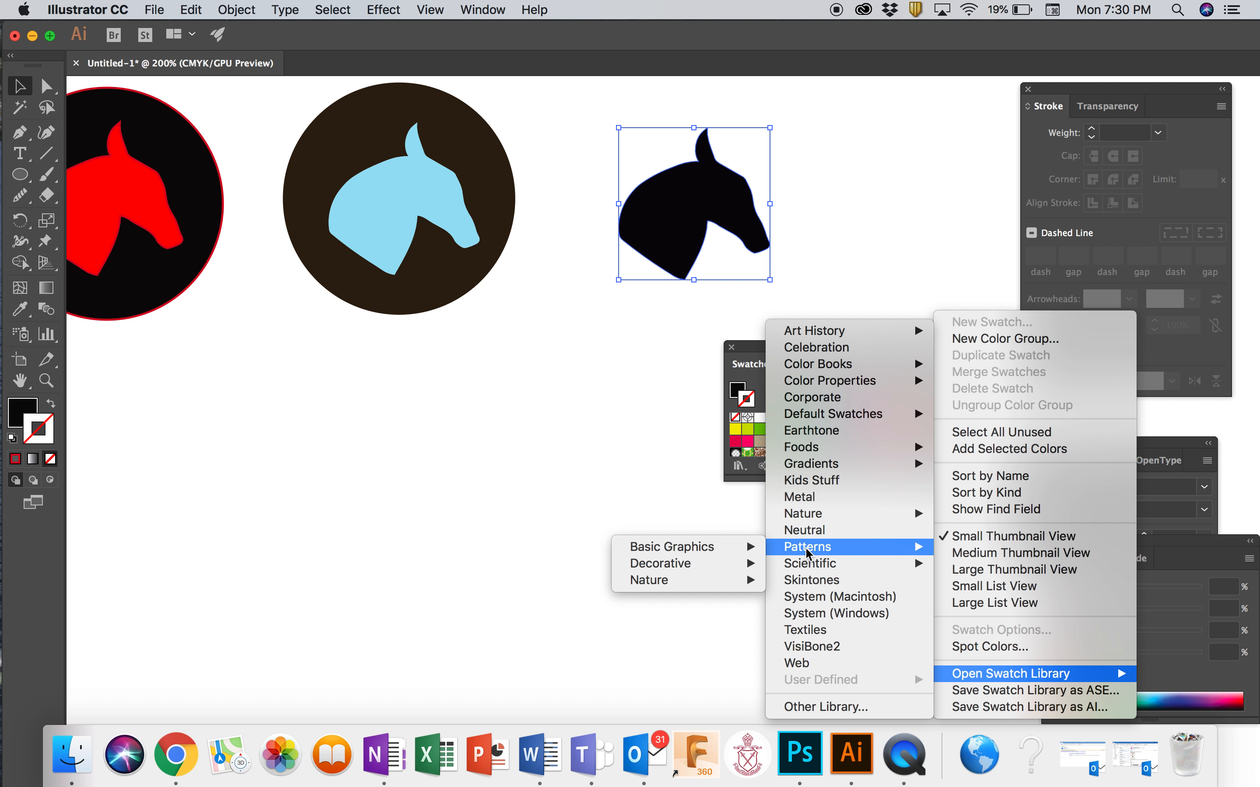
pyautogui.moveTo(750, 553)
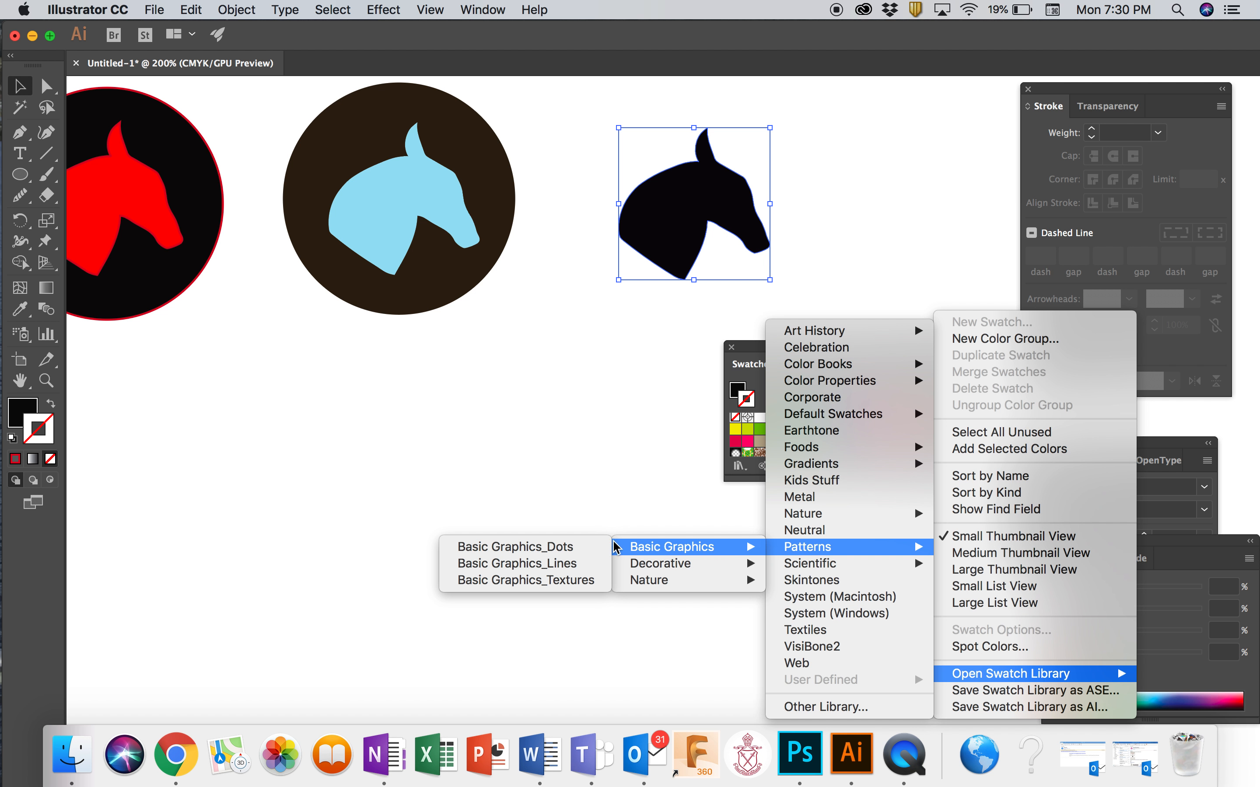
pyautogui.click(573, 565)
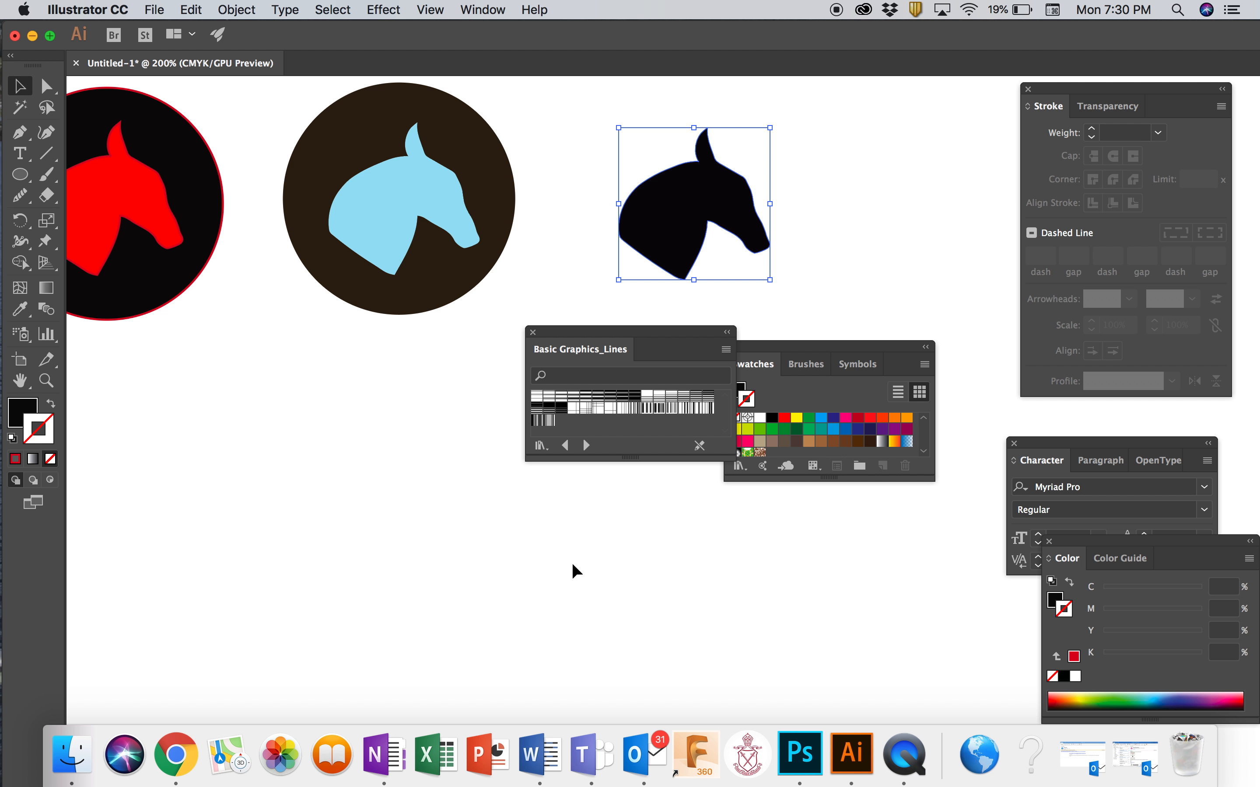
# Try a line pattern on the black horse head's stroke, reset the stroke to none and make the fill active
pyautogui.click(537, 398)
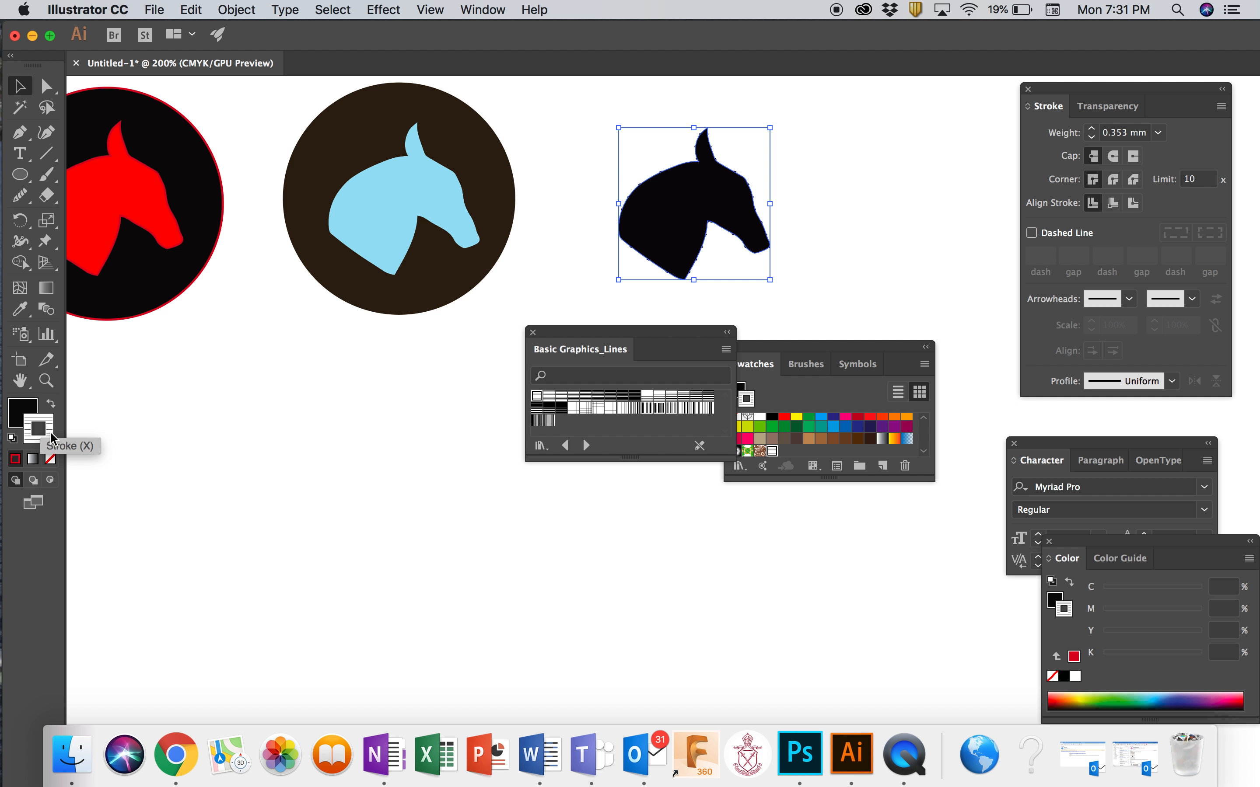
pyautogui.click(50, 458)
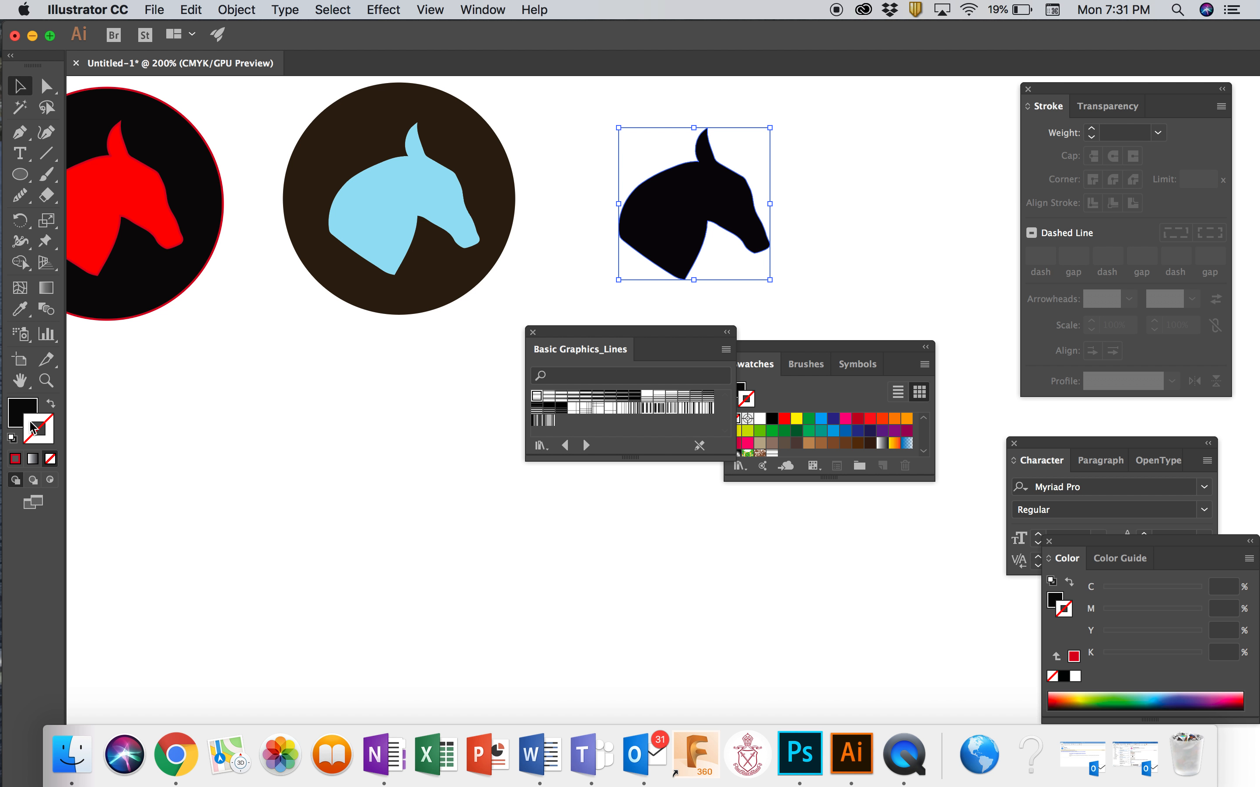
pyautogui.click(23, 417)
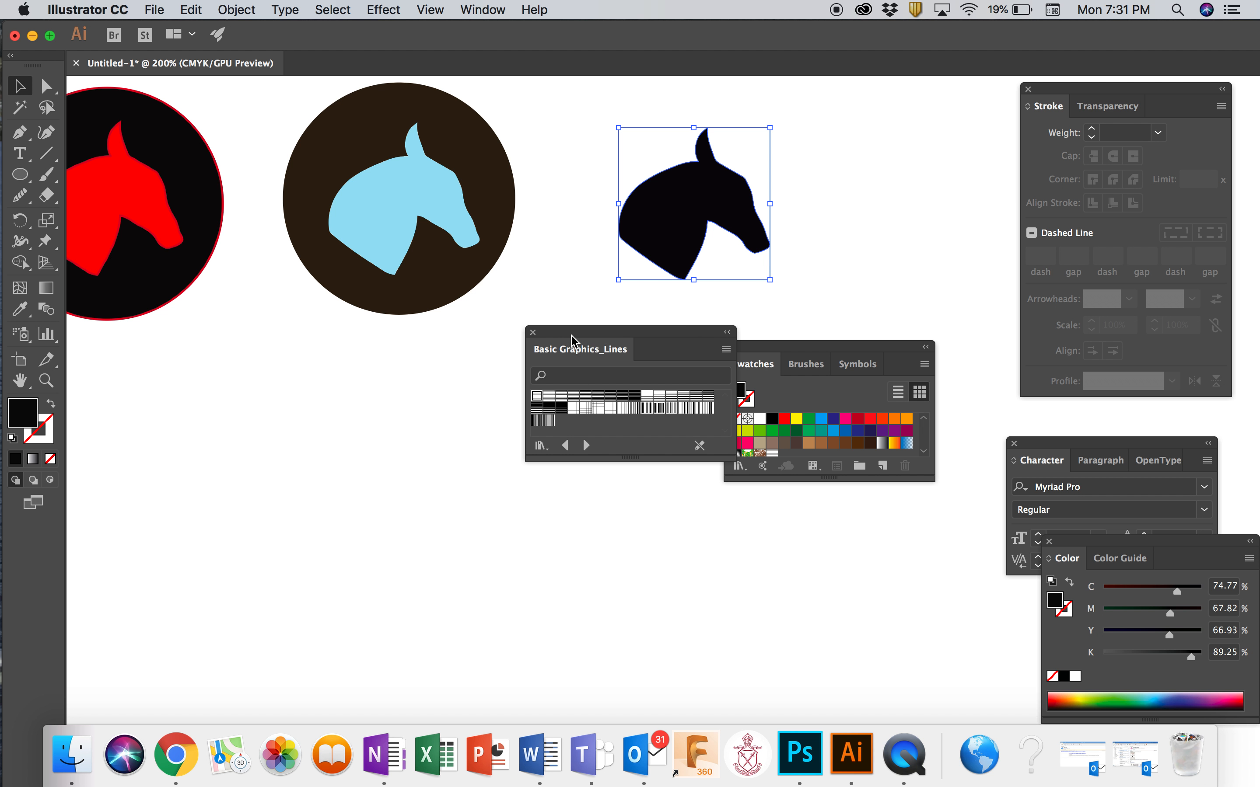
# Try several horizontal-line patterns as the horse head's fill, ending with 6 lpi 60%
pyautogui.click(550, 399)
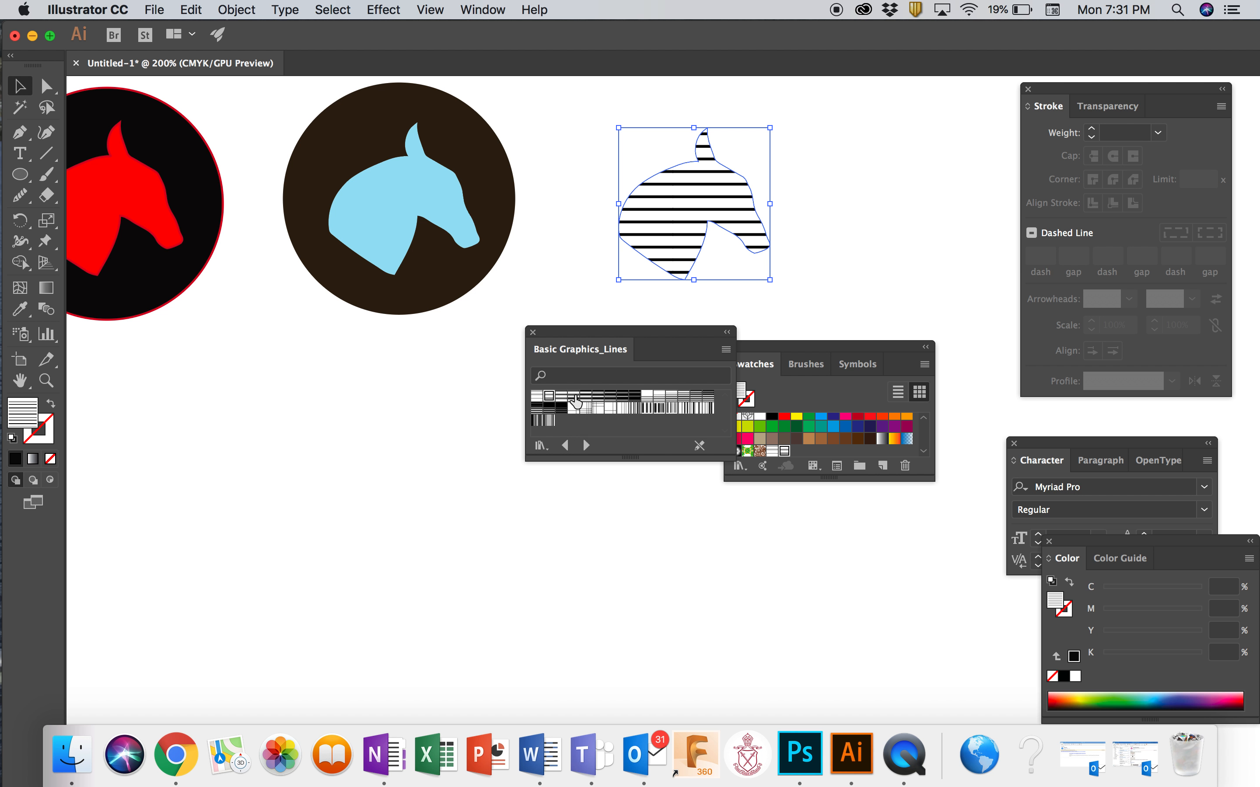
pyautogui.click(594, 399)
pyautogui.click(597, 399)
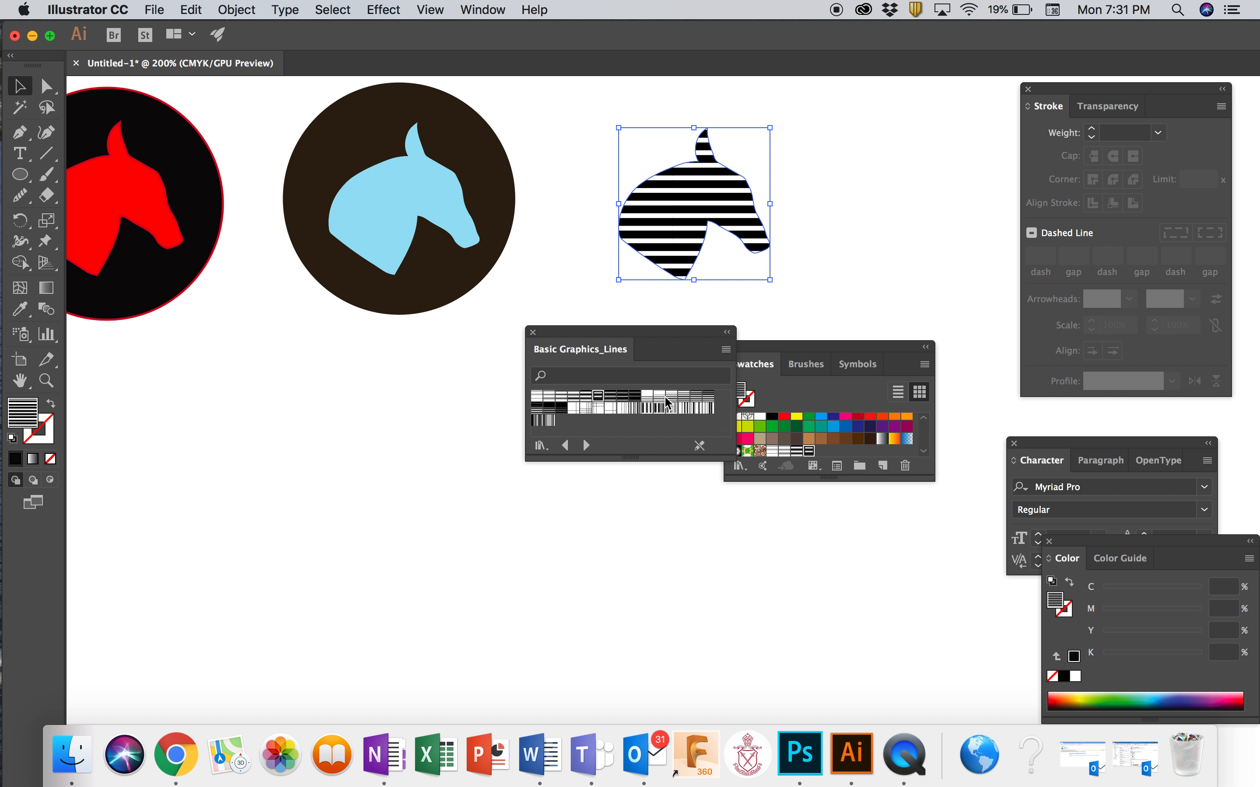
pyautogui.click(673, 400)
pyautogui.click(684, 399)
pyautogui.click(696, 397)
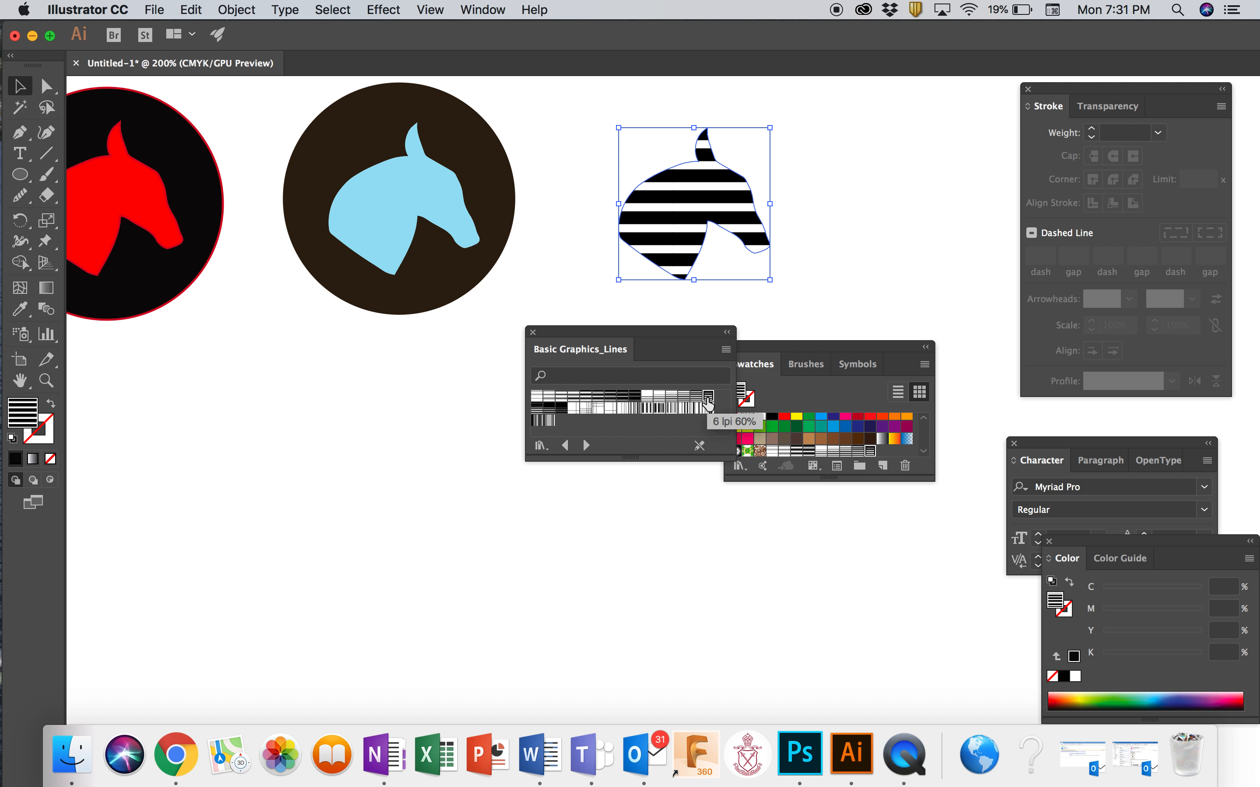
# Try vertical-line patterns on the horse head and fill it with the one mixing wide black bars and thin lines
pyautogui.click(683, 408)
pyautogui.click(671, 408)
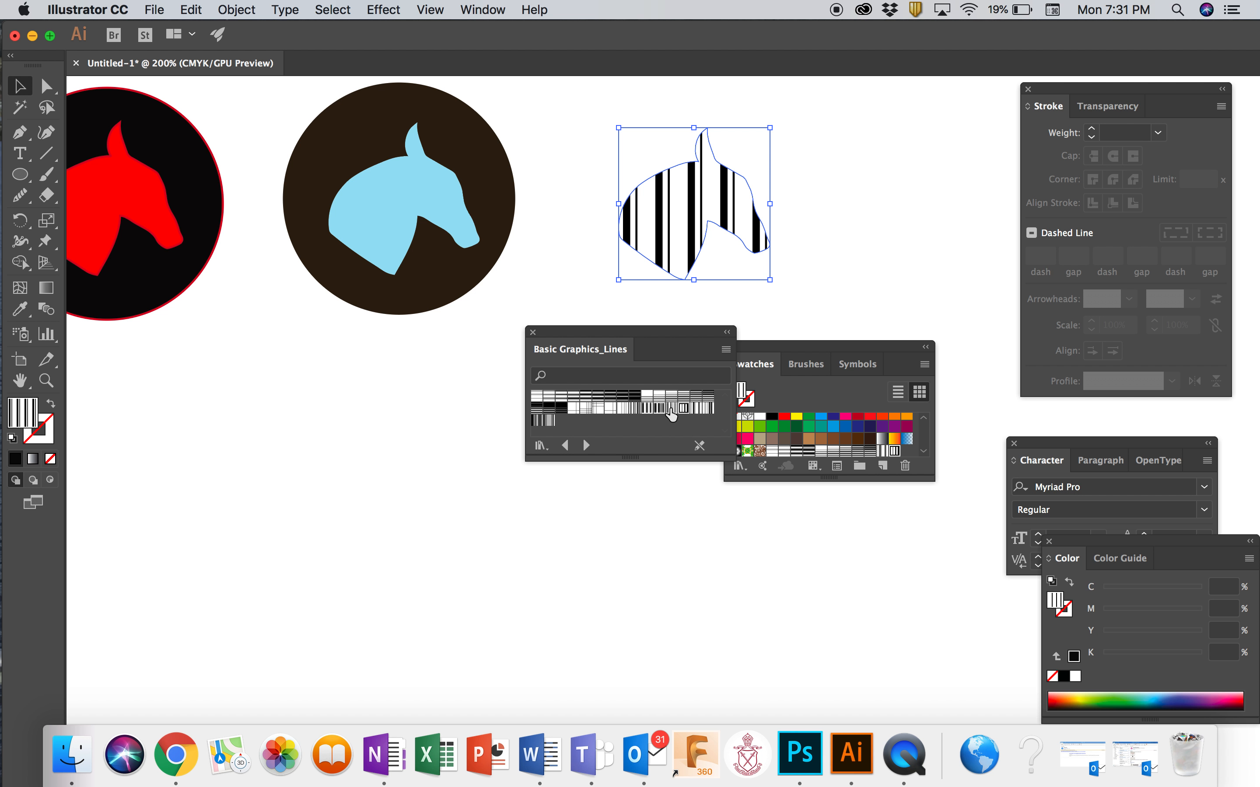
pyautogui.click(647, 409)
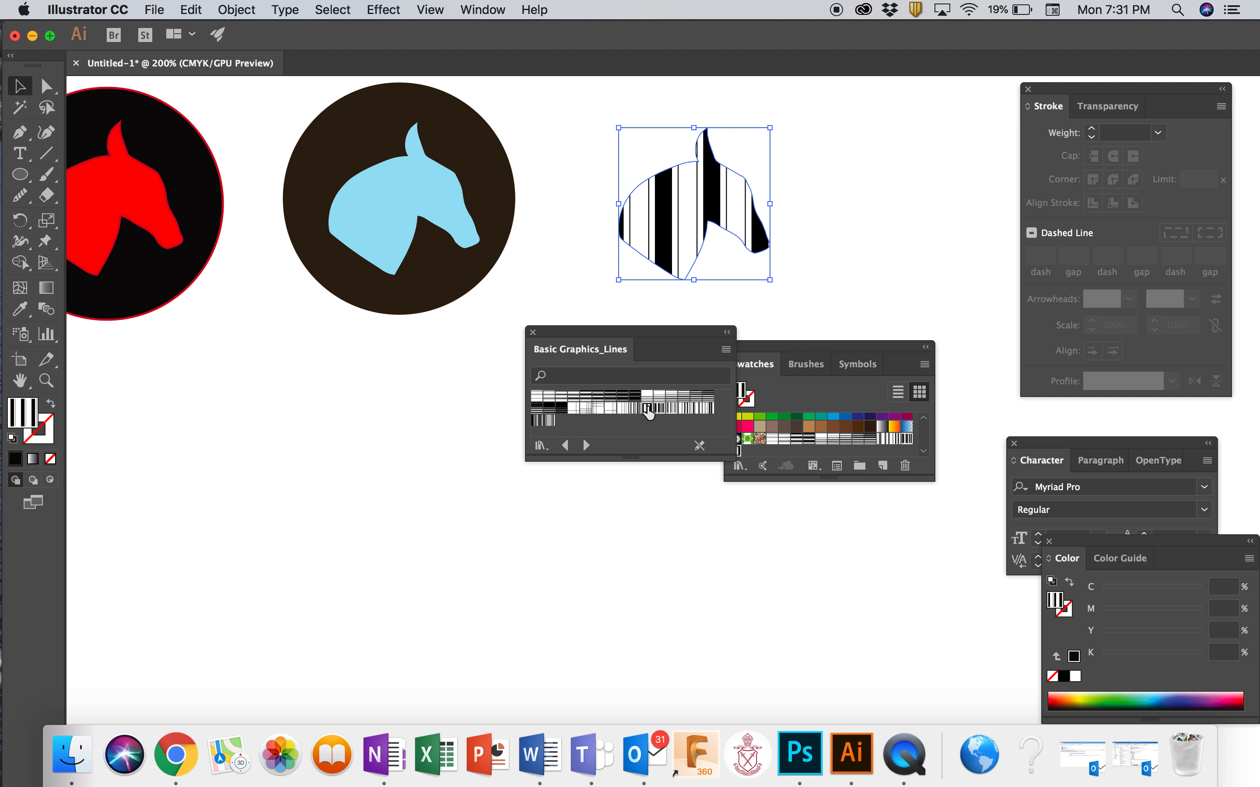
# Move the striped horse head slightly left, duplicate it and place the copy below the brown and black circles
pyautogui.moveTo(674, 238); pyautogui.dragTo(657, 238)
pyautogui.click(607, 551)
pyautogui.click(640, 263)
pyautogui.press('super+c')
pyautogui.press('super+v')
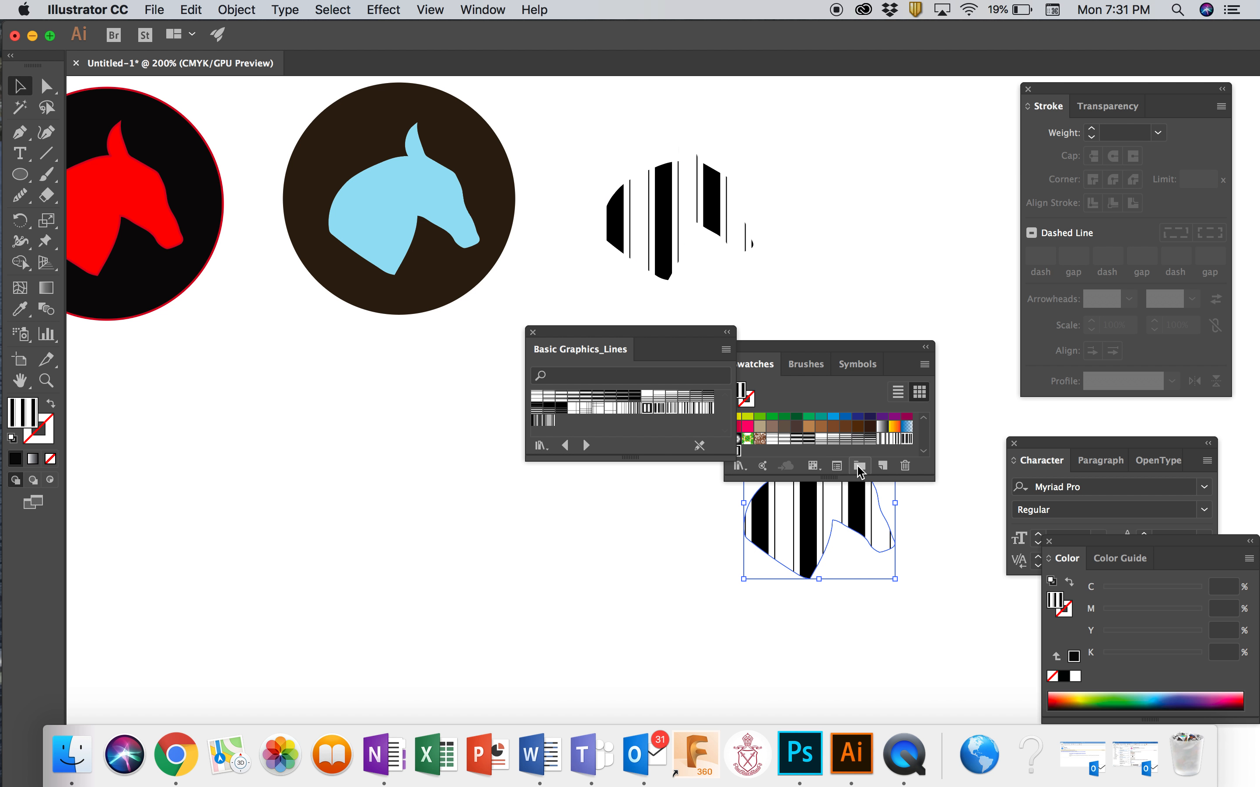
pyautogui.moveTo(811, 531); pyautogui.dragTo(253, 527)
pyautogui.click(436, 642)
# Give the original striped horse head a solid black stroke
pyautogui.click(728, 218)
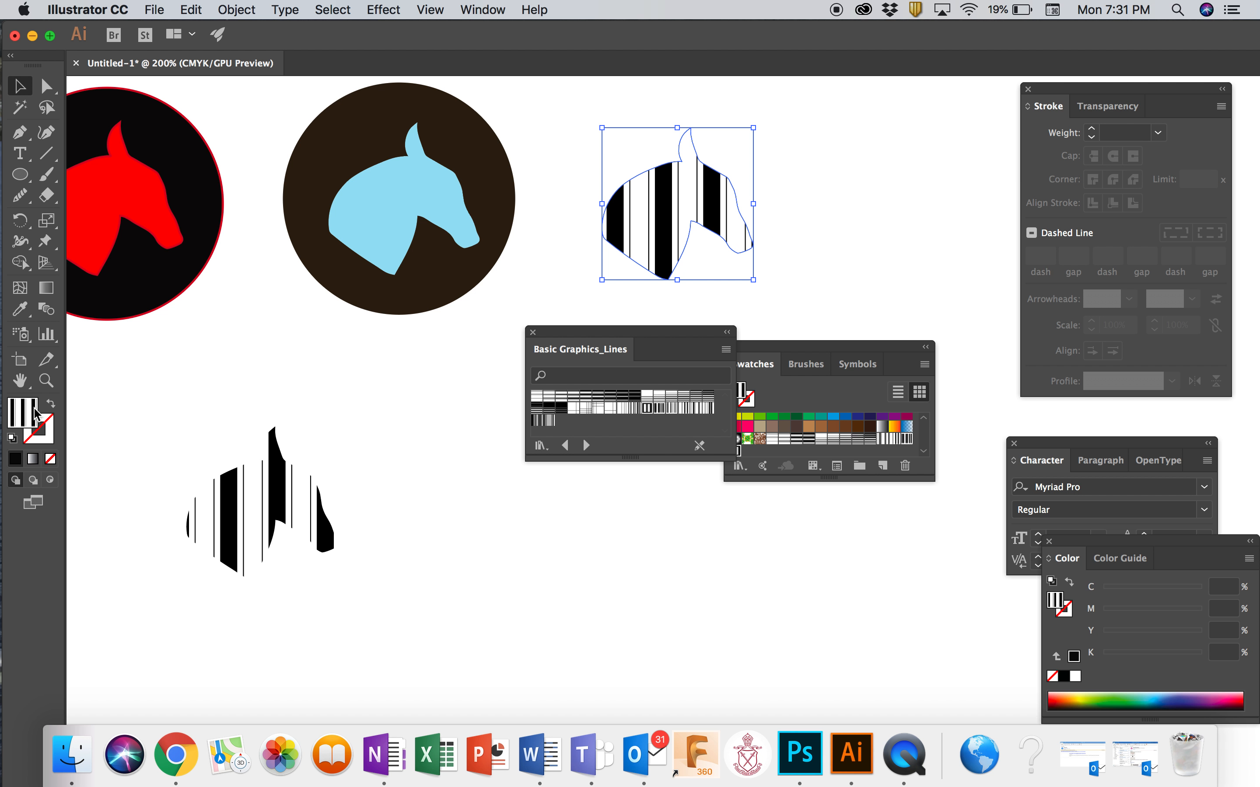
pyautogui.click(40, 437)
pyautogui.click(14, 458)
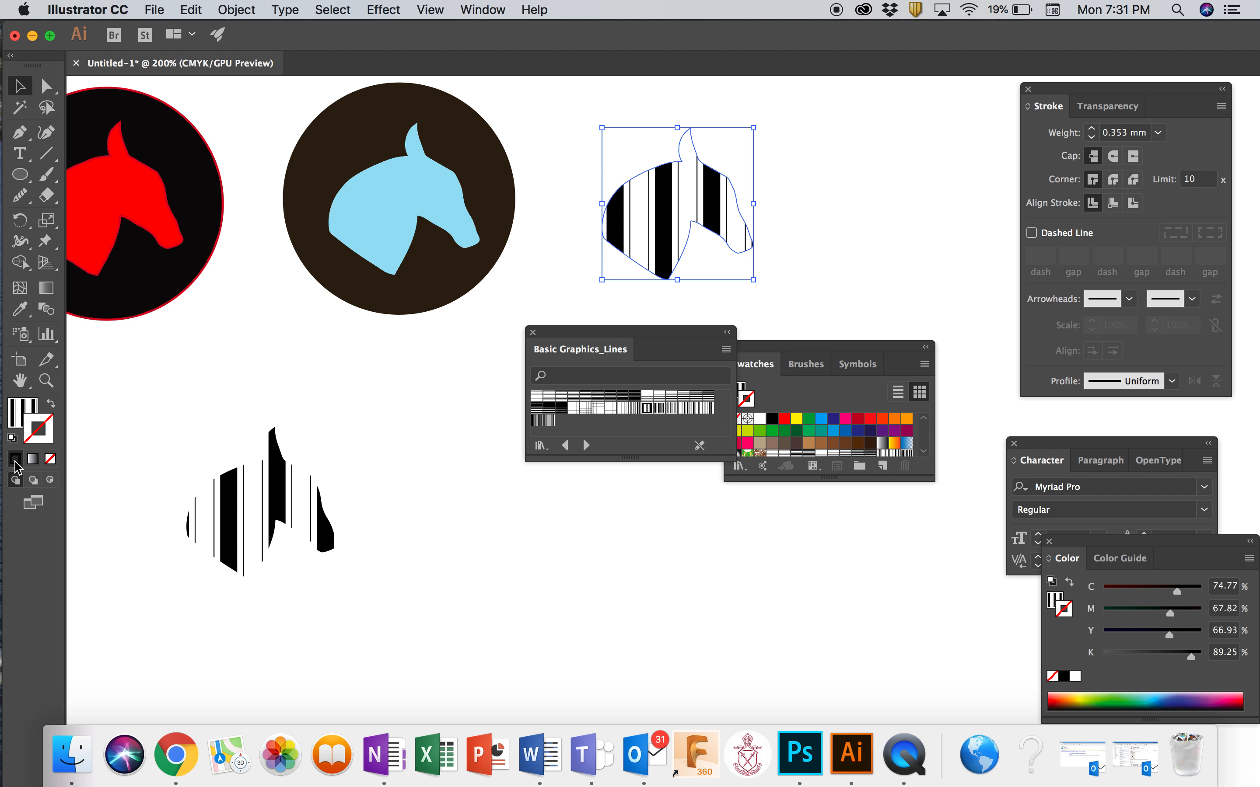
# Select the striped copy and open the Basic Graphics_Textures pattern swatch library in place of the lines library
pyautogui.click(291, 515)
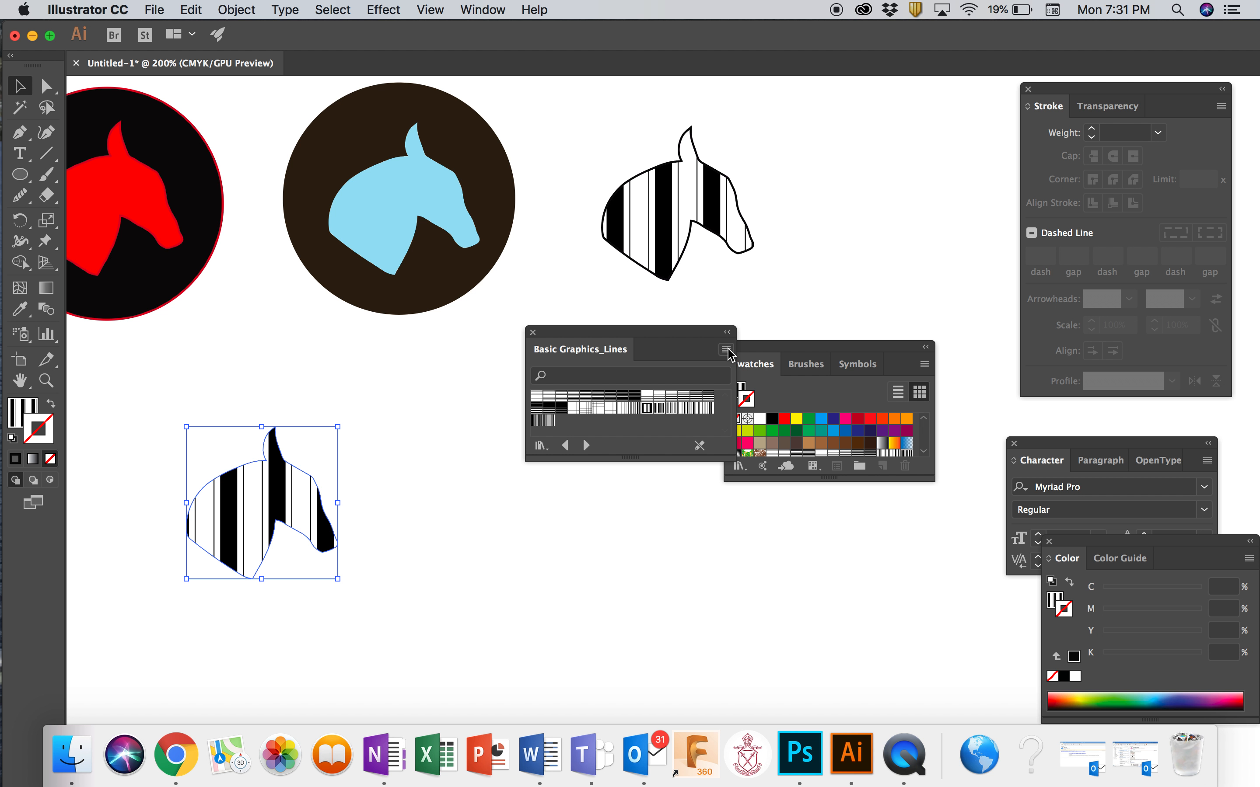
pyautogui.click(532, 333)
pyautogui.click(924, 366)
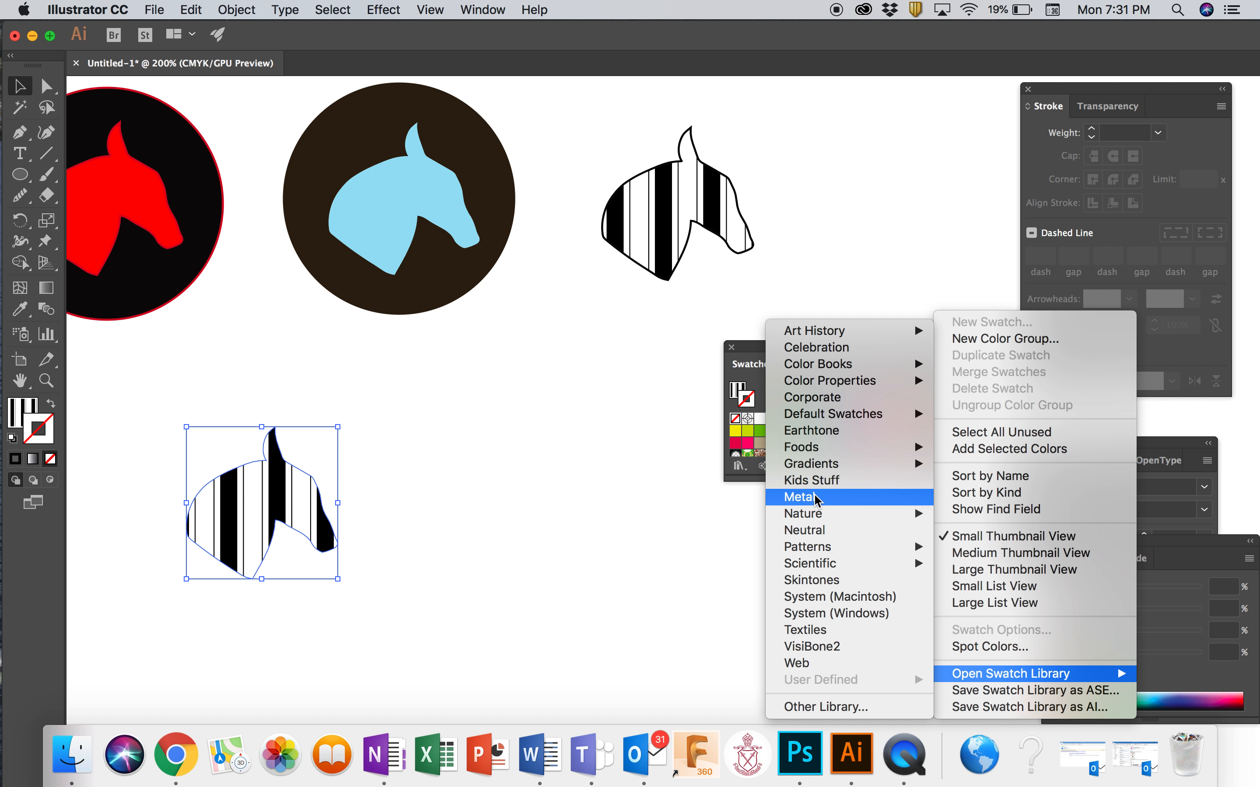
pyautogui.moveTo(813, 547)
pyautogui.moveTo(687, 573)
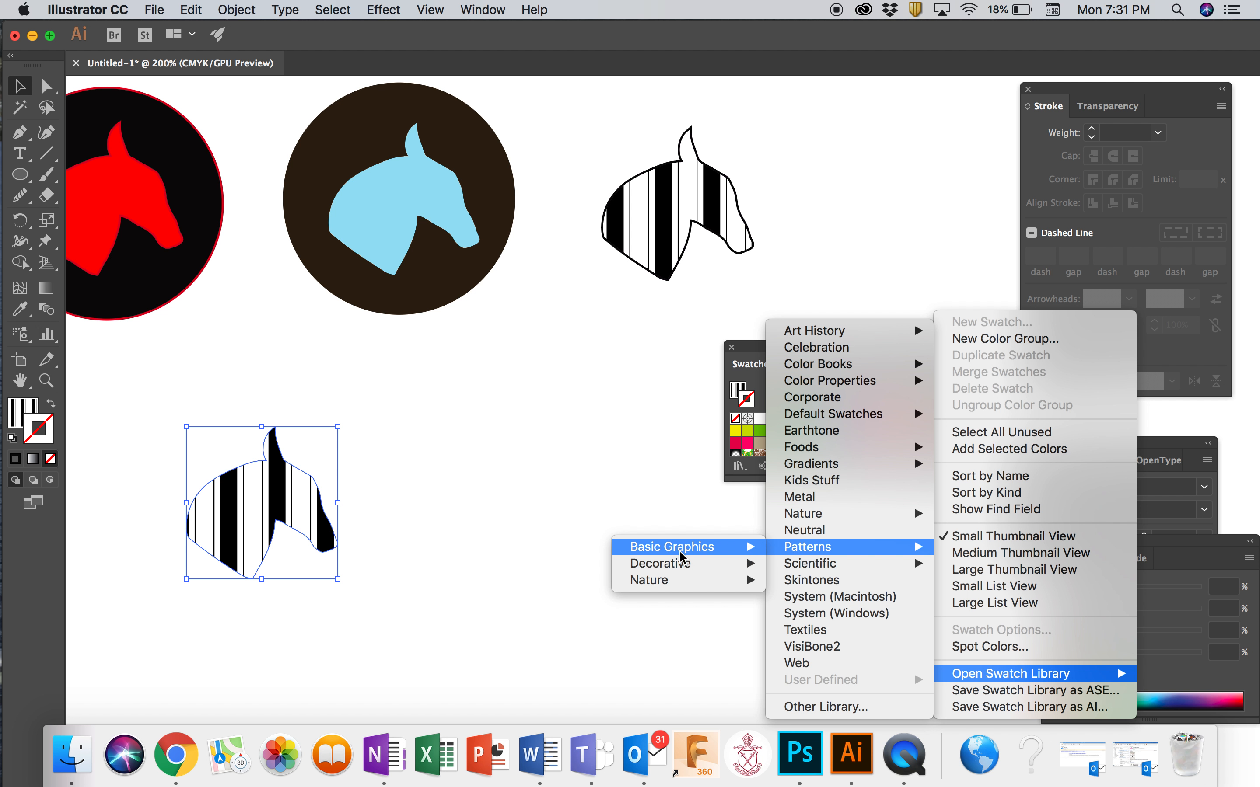
pyautogui.moveTo(682, 548)
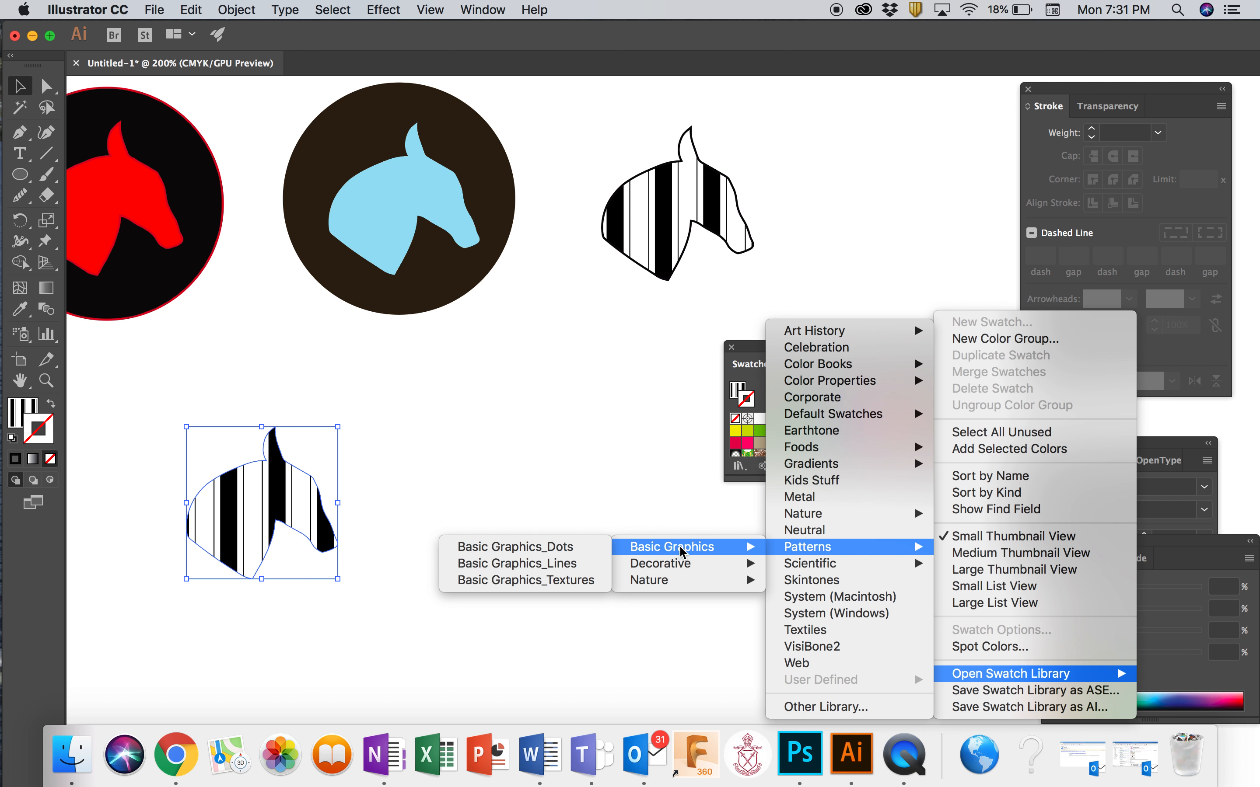
pyautogui.click(578, 580)
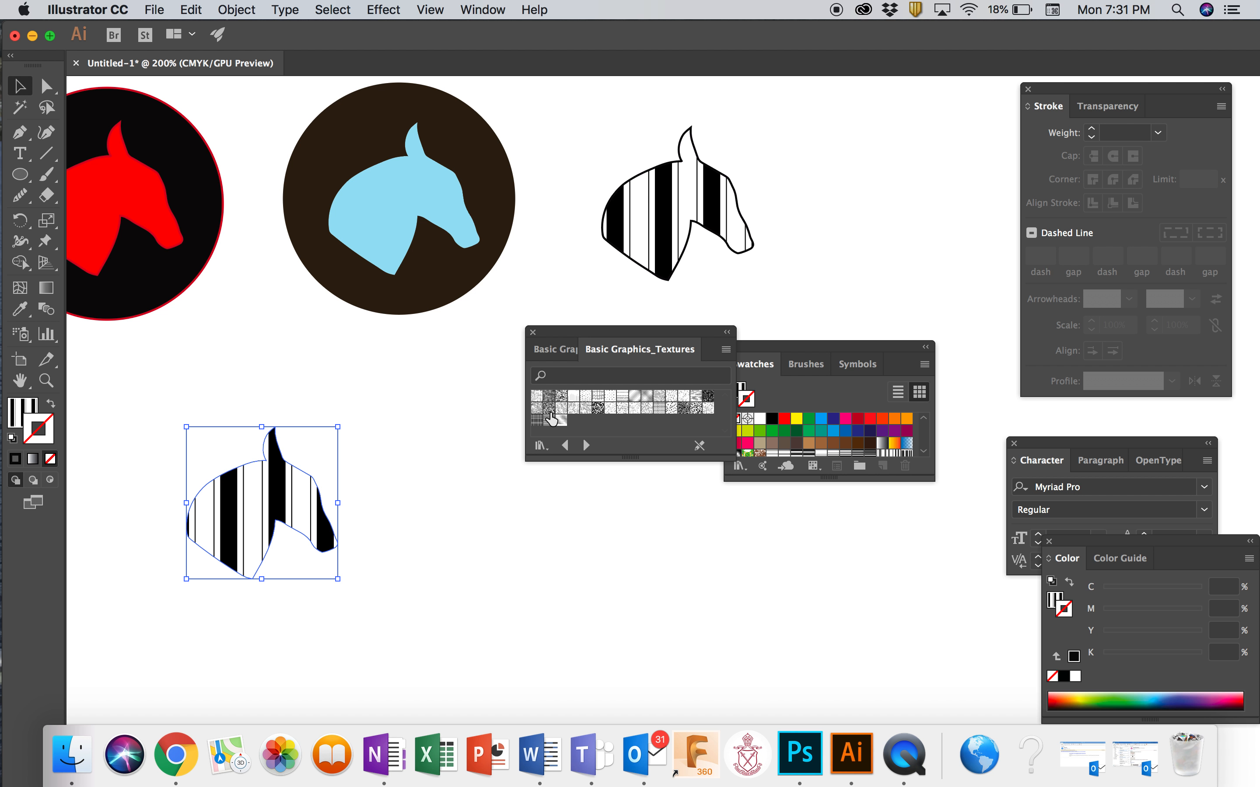
# Try a texture on the copy's stroke, reset the stroke to none and try stippled dot textures as its fill
pyautogui.click(539, 396)
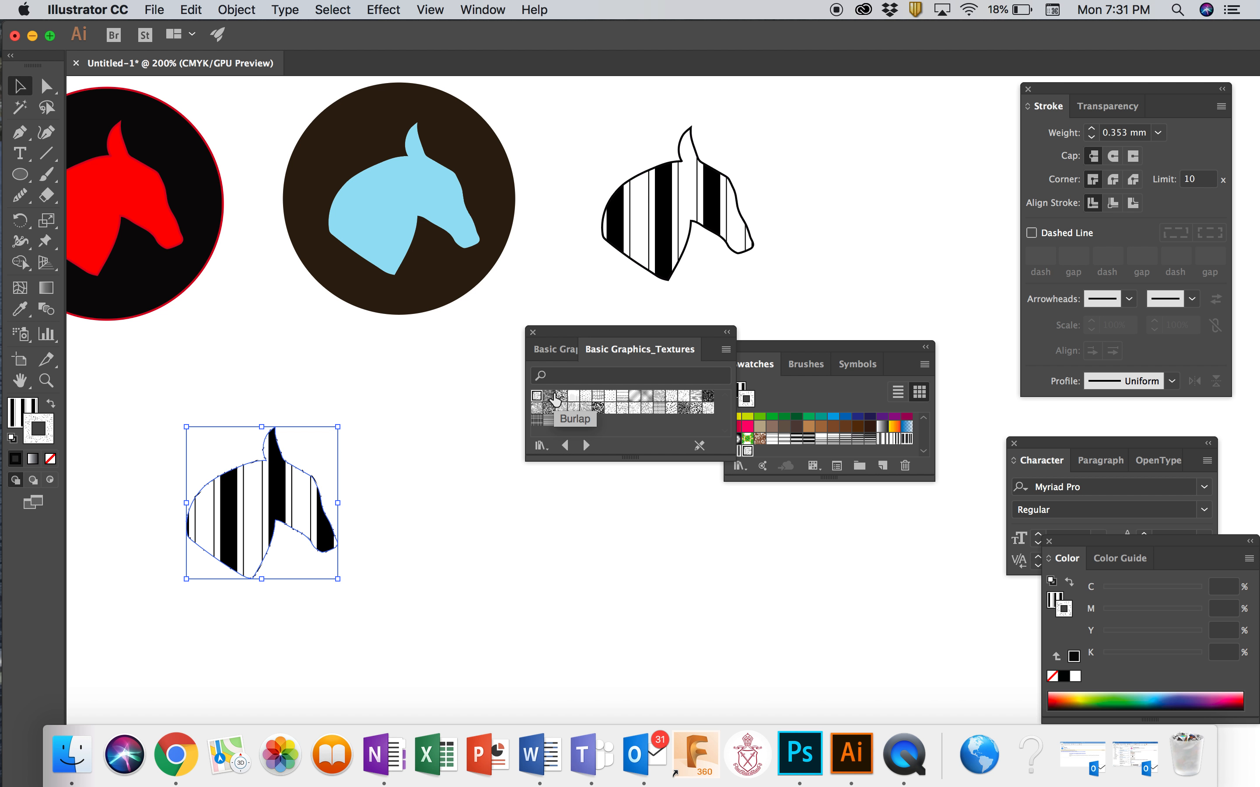
pyautogui.click(50, 458)
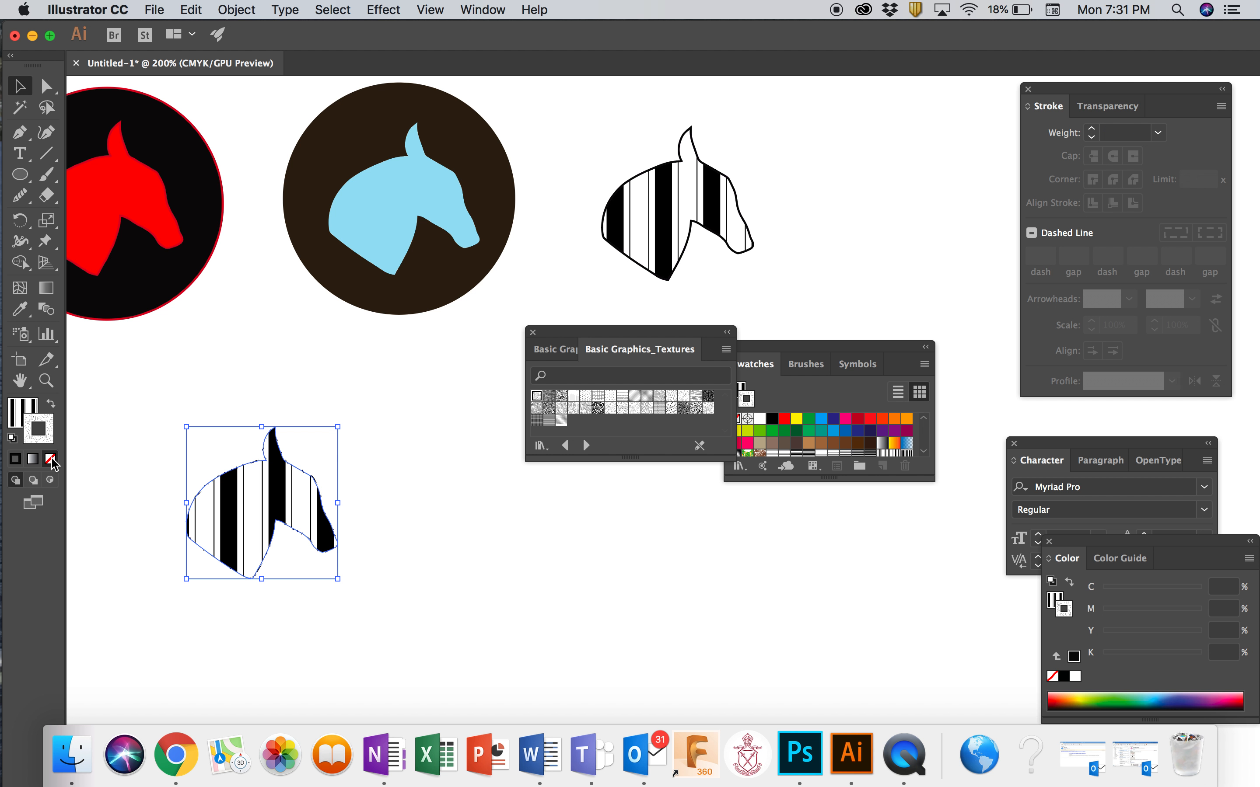
pyautogui.click(685, 408)
pyautogui.click(672, 407)
pyautogui.click(646, 408)
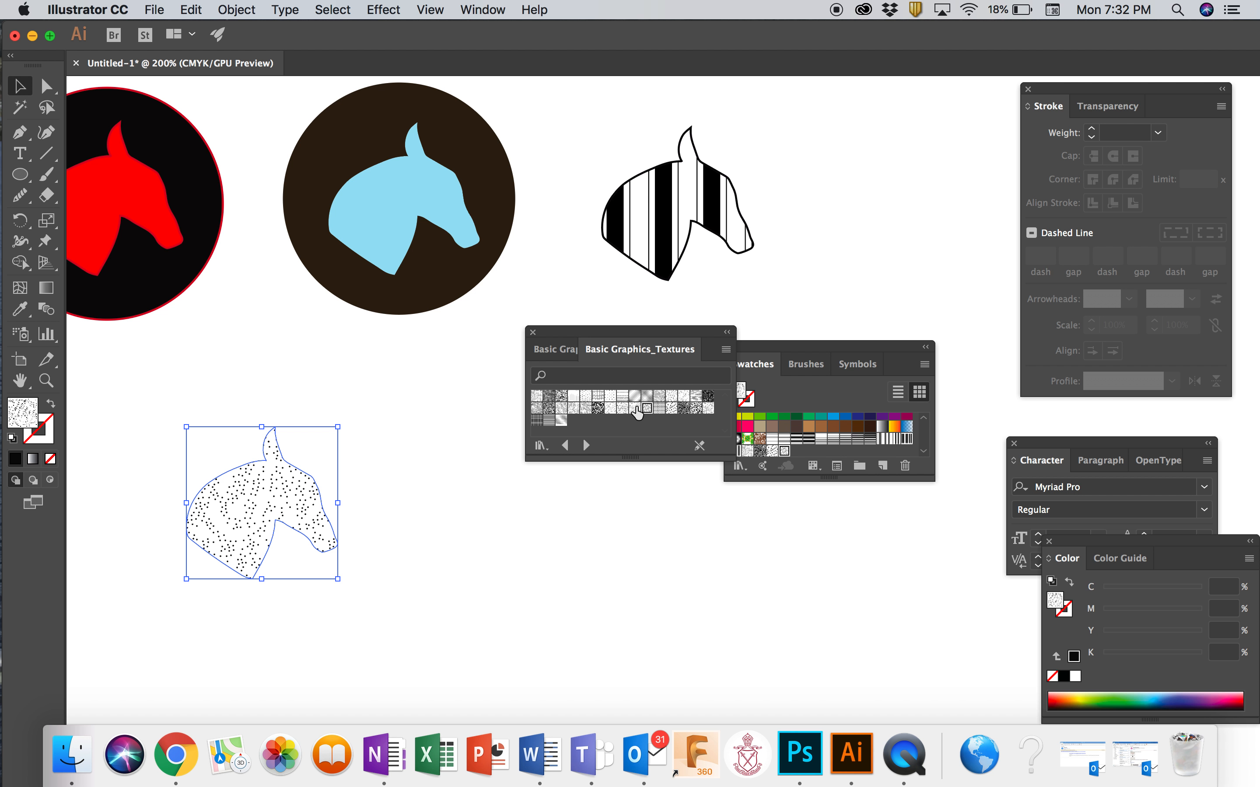
pyautogui.click(632, 409)
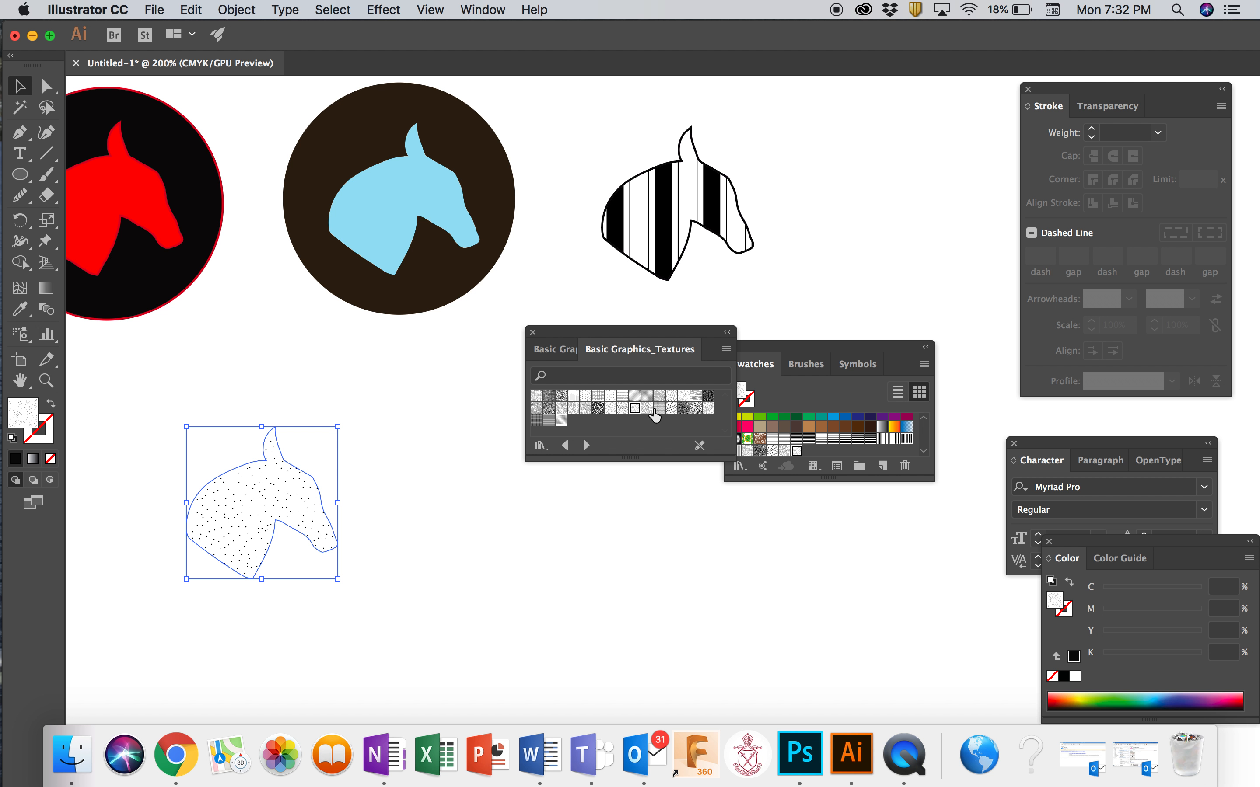
pyautogui.click(658, 409)
pyautogui.click(647, 408)
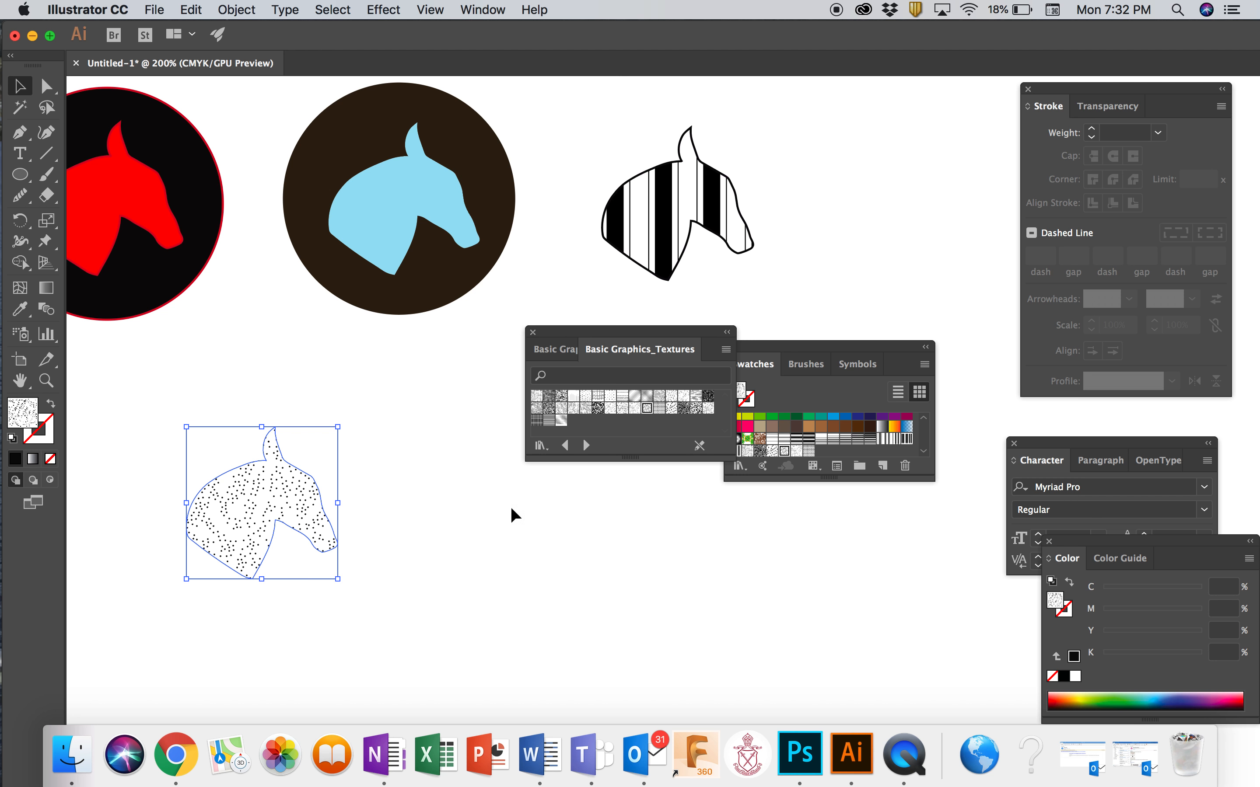
# Try further textures such as Stipple Fine on the copy and fill it with the short horizontal dash texture
pyautogui.click(683, 408)
pyautogui.click(671, 408)
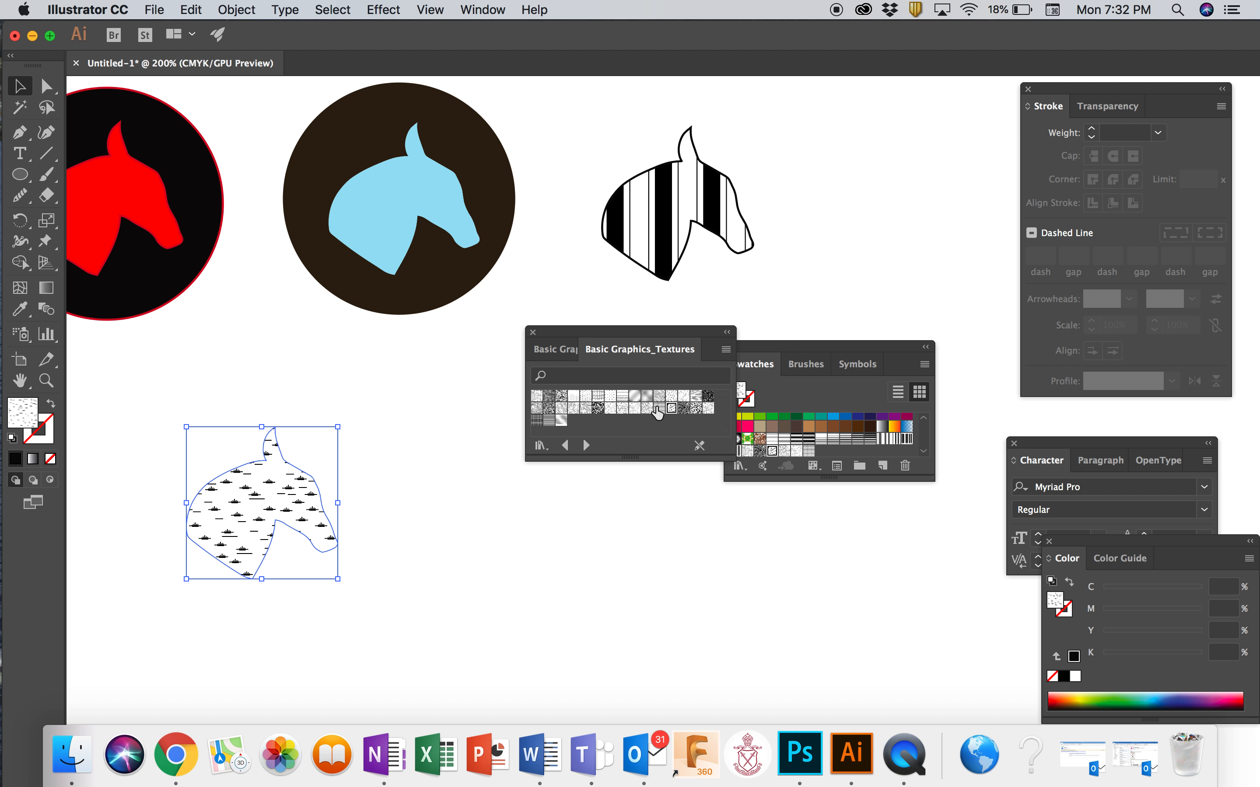
pyautogui.click(658, 409)
pyautogui.click(647, 408)
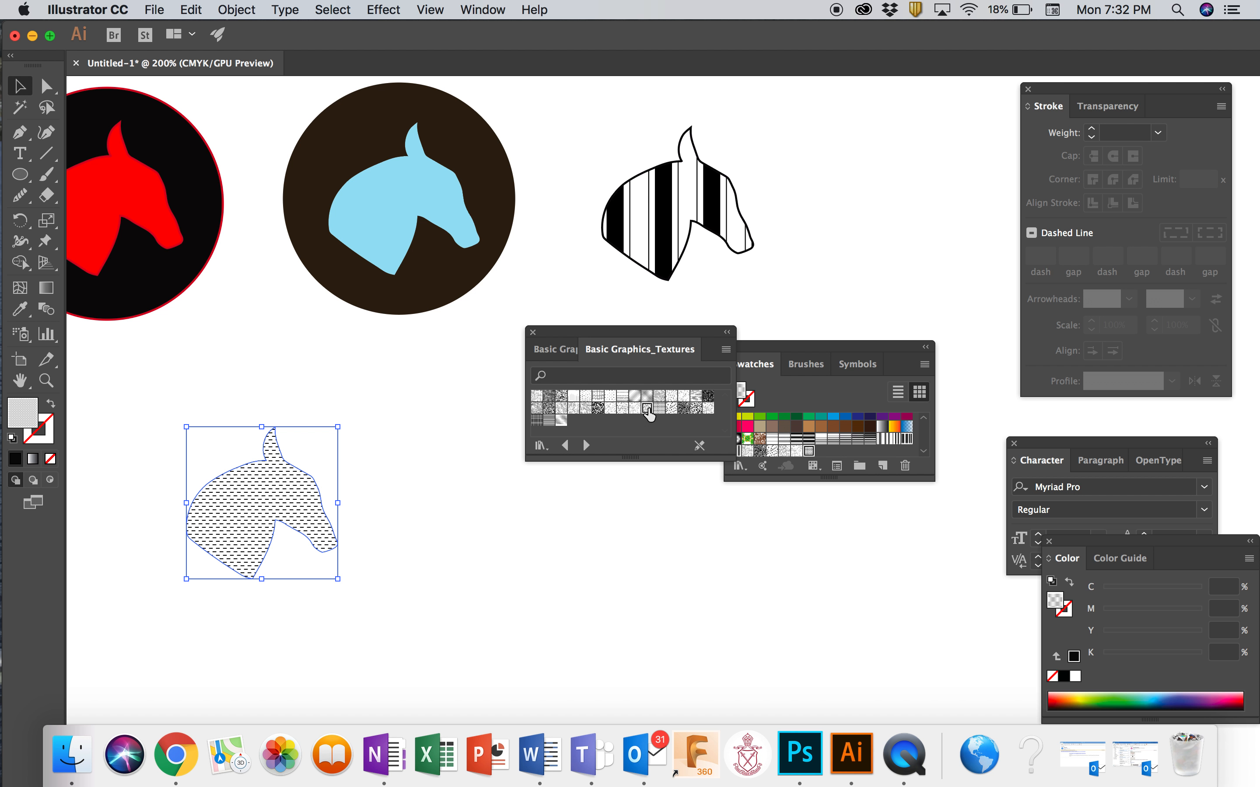
pyautogui.click(622, 409)
pyautogui.click(610, 408)
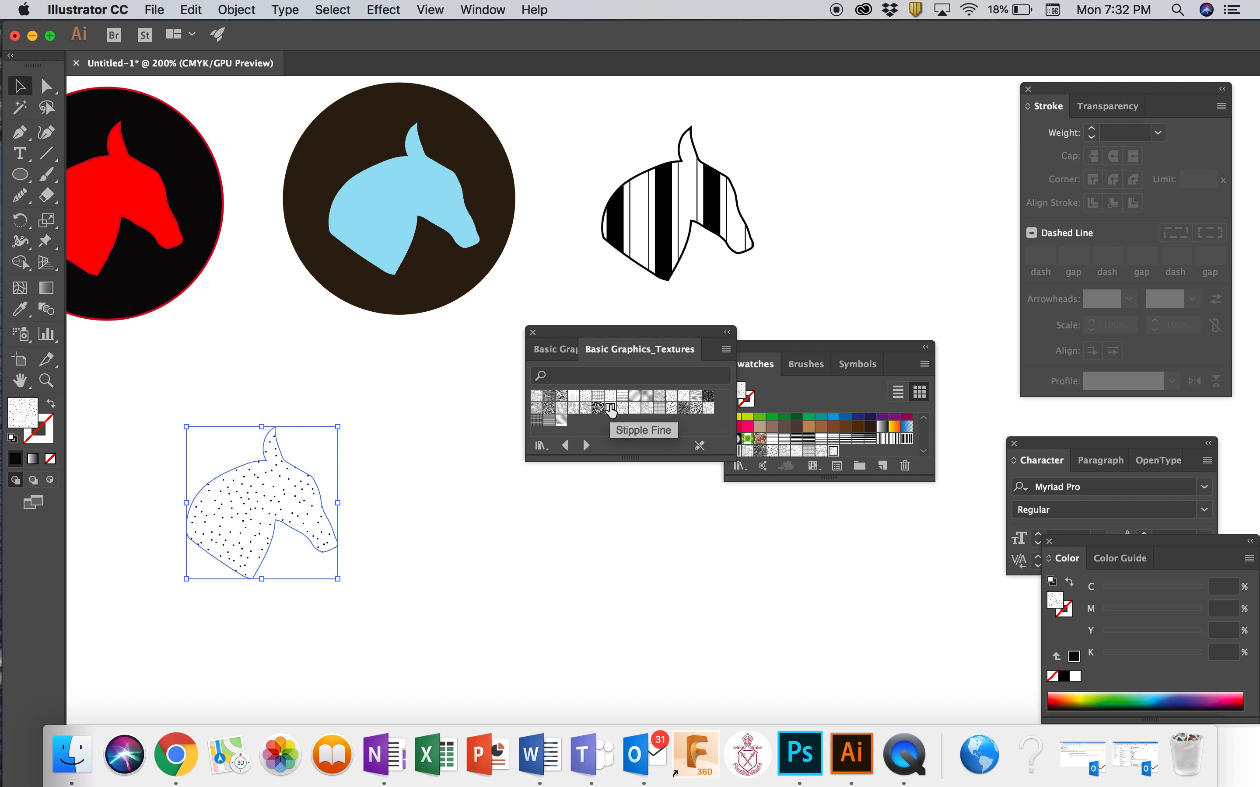
pyautogui.click(585, 408)
pyautogui.click(573, 409)
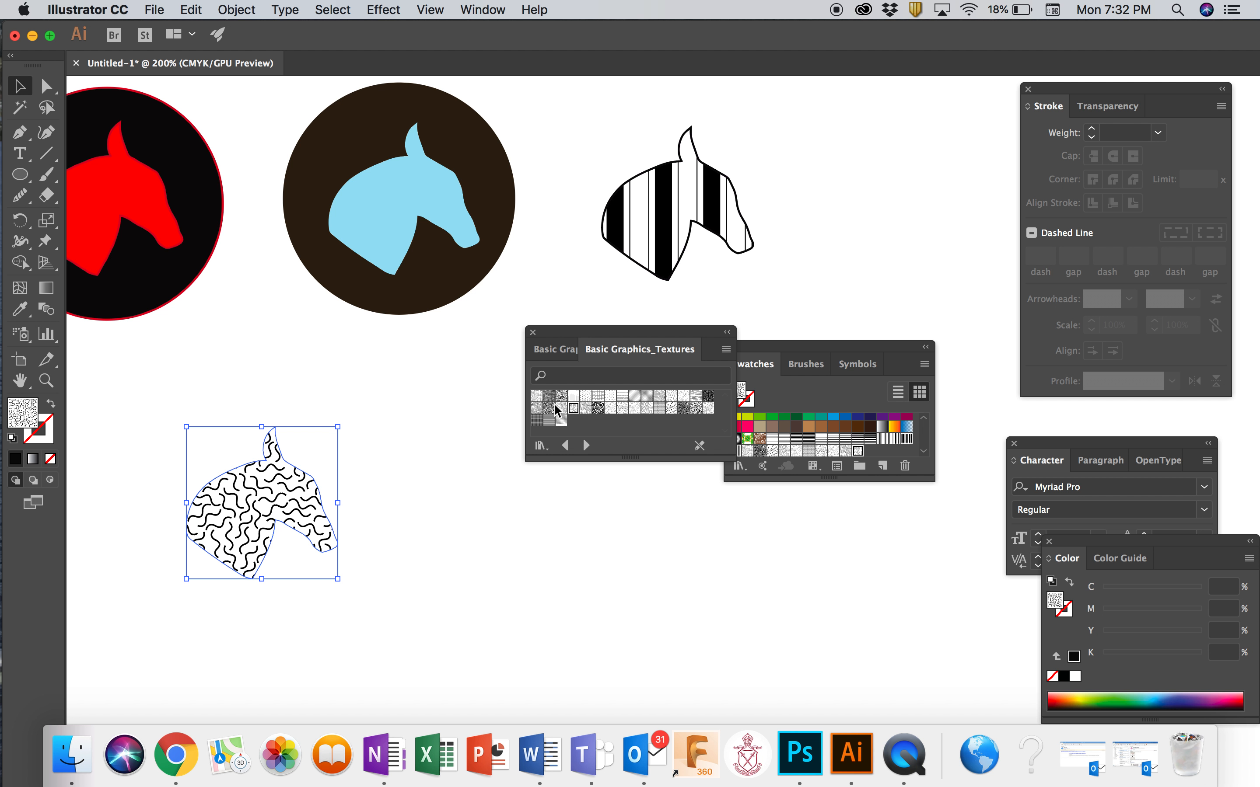
pyautogui.click(549, 409)
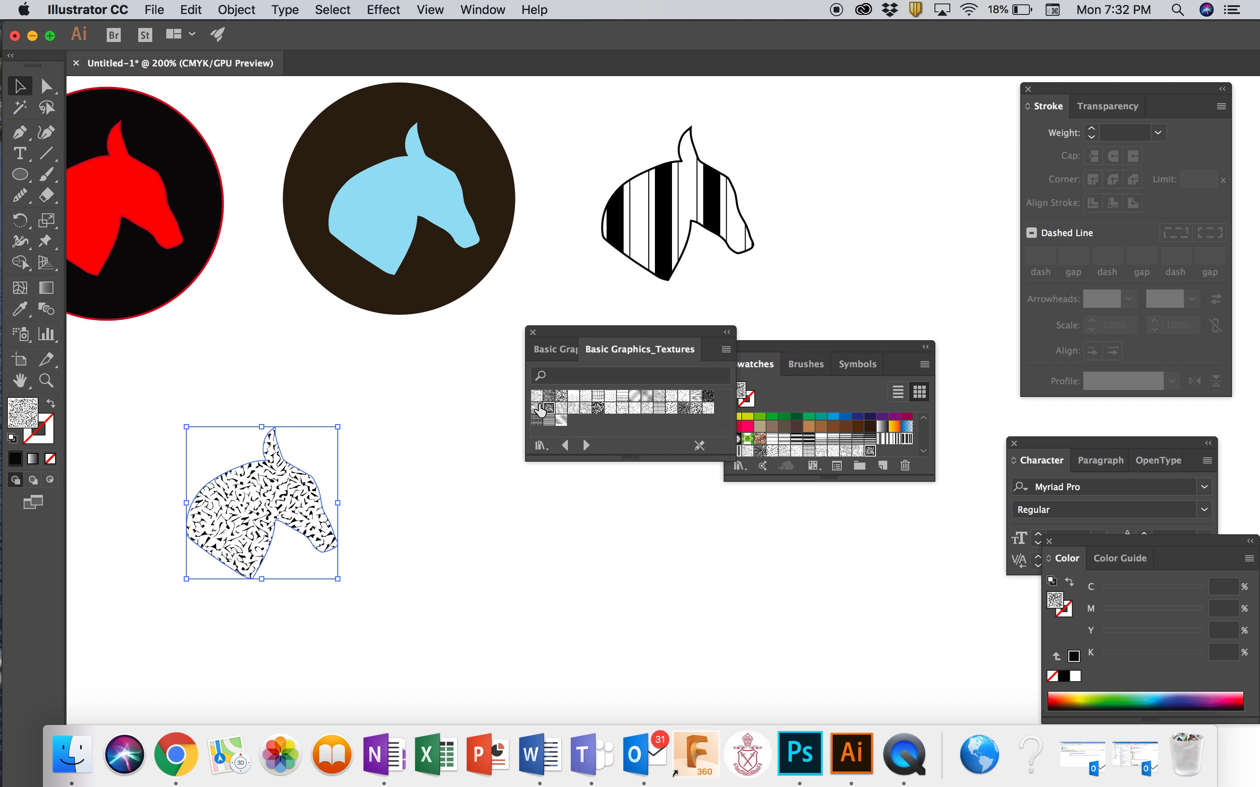
pyautogui.click(672, 409)
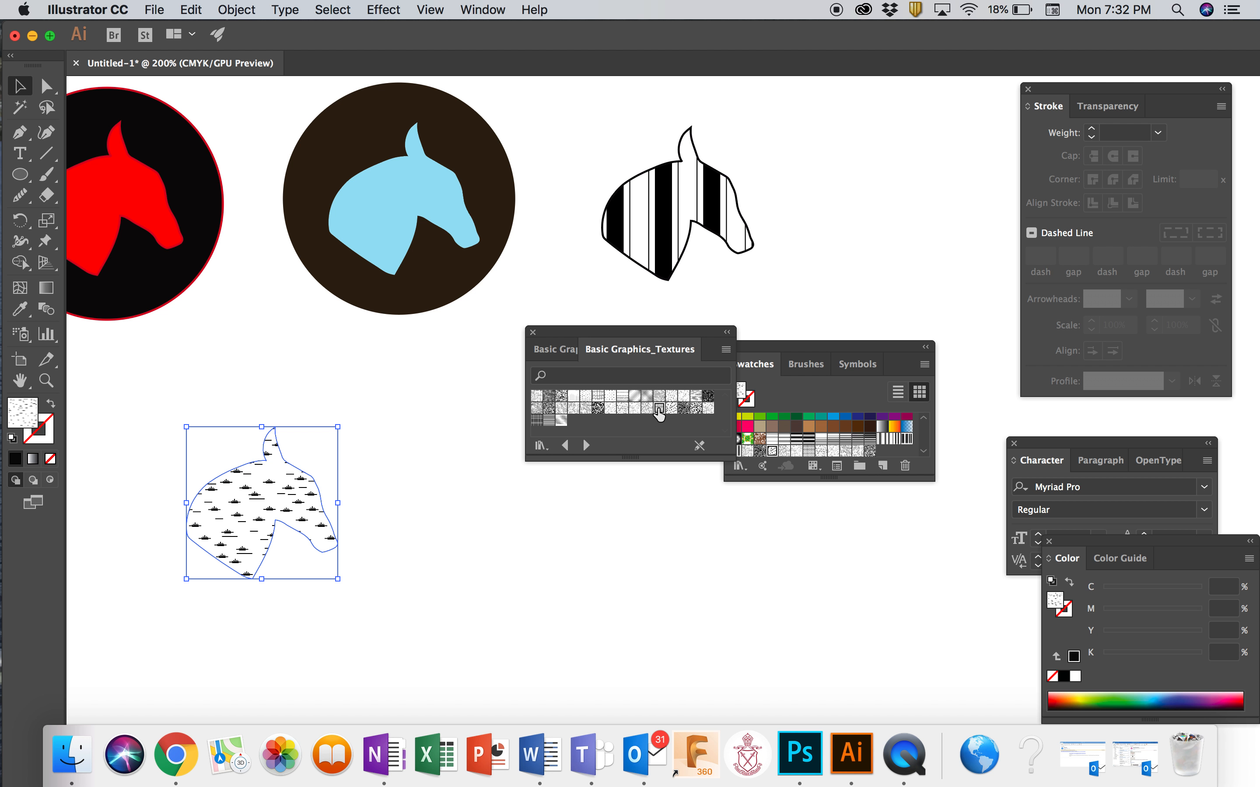
pyautogui.click(659, 410)
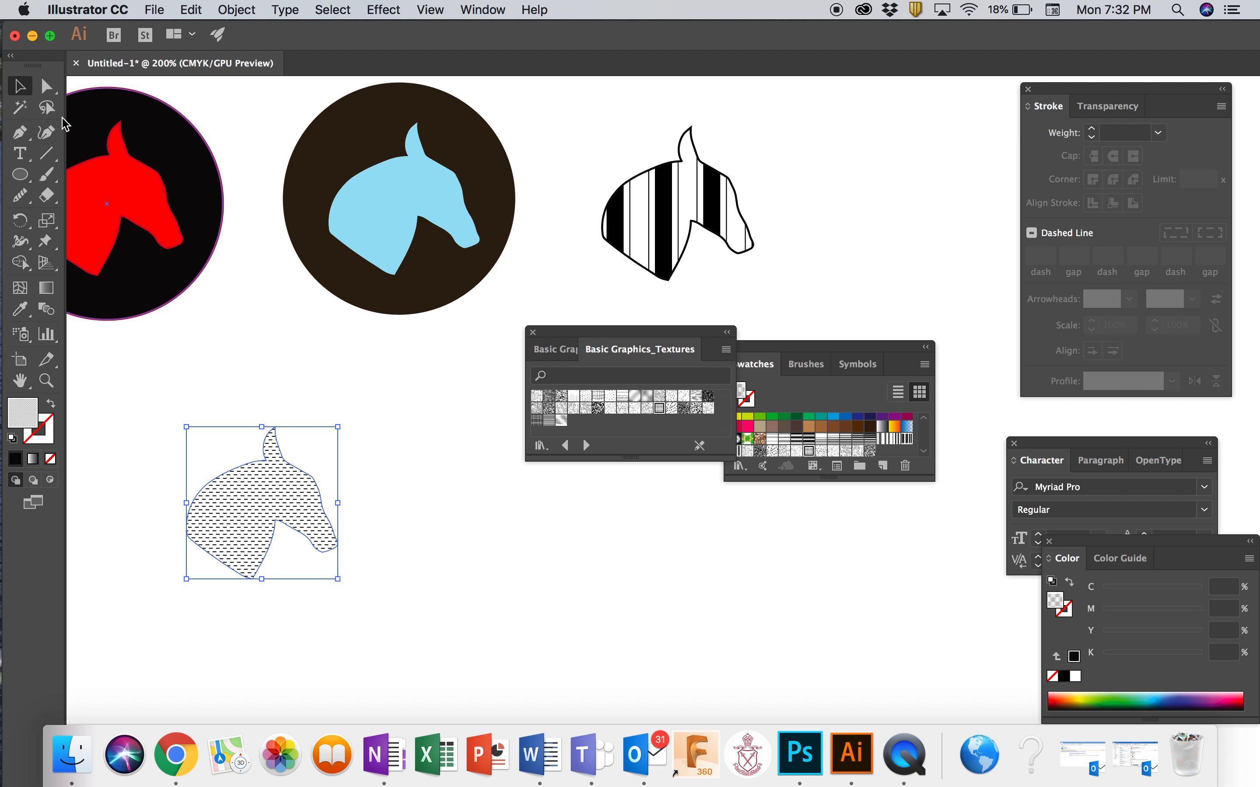
pyautogui.click(479, 569)
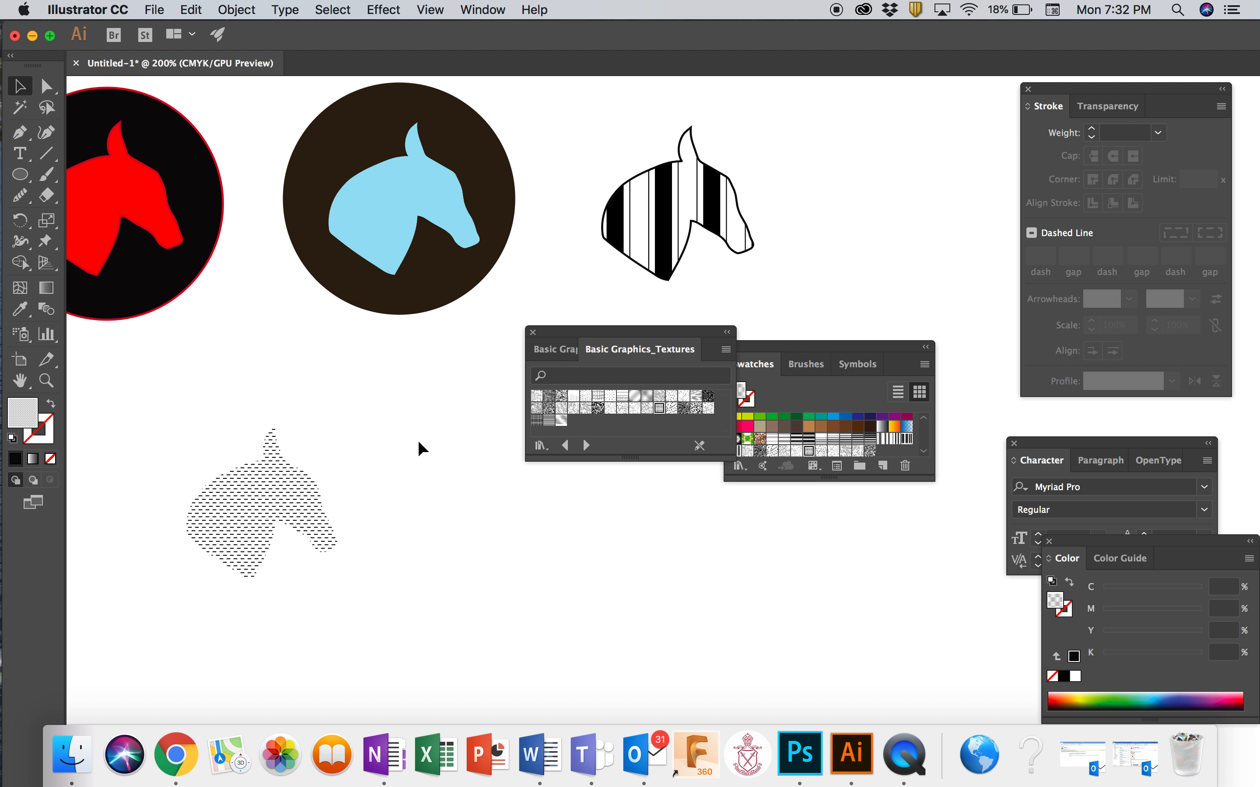
# Duplicate the light blue horse head, place the copy below the circles and move the dash-textured head onto it
pyautogui.click(371, 225)
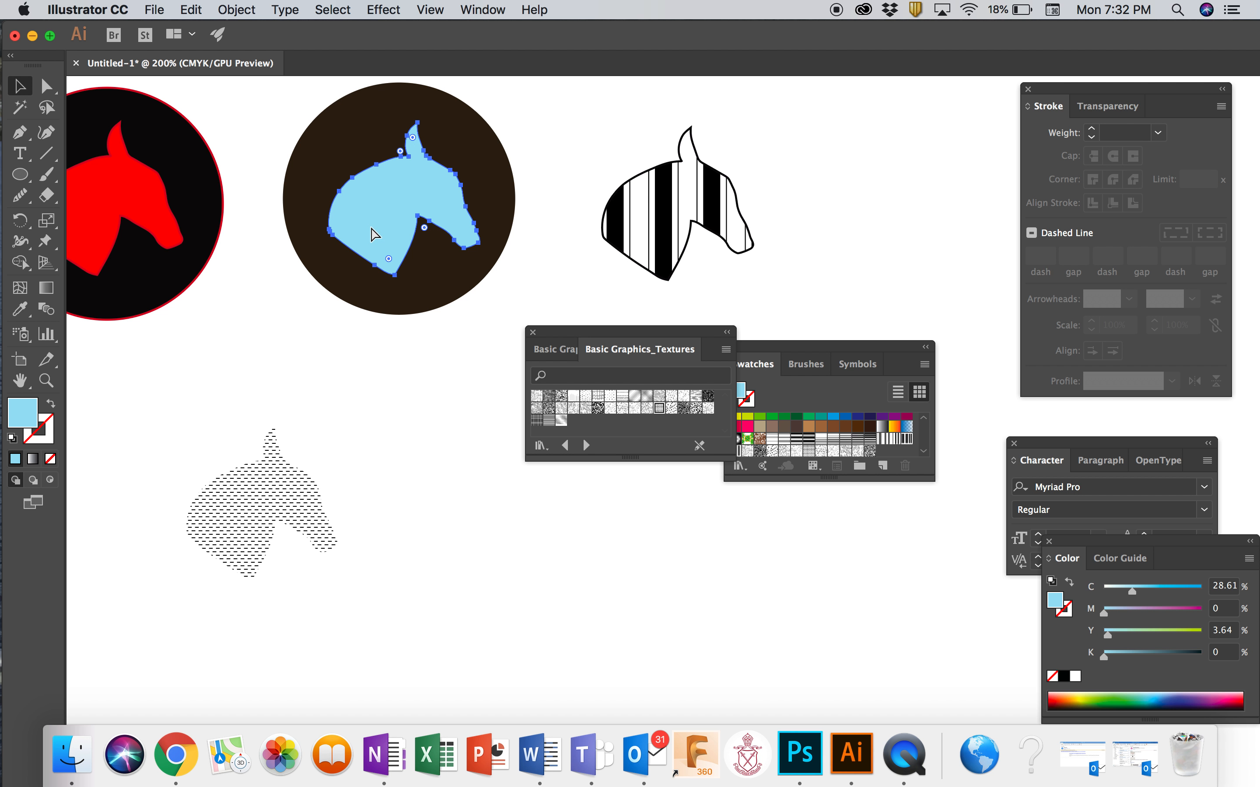
pyautogui.press('super+v')
pyautogui.moveTo(789, 537); pyautogui.dragTo(379, 599)
pyautogui.moveTo(252, 509); pyautogui.dragTo(397, 567)
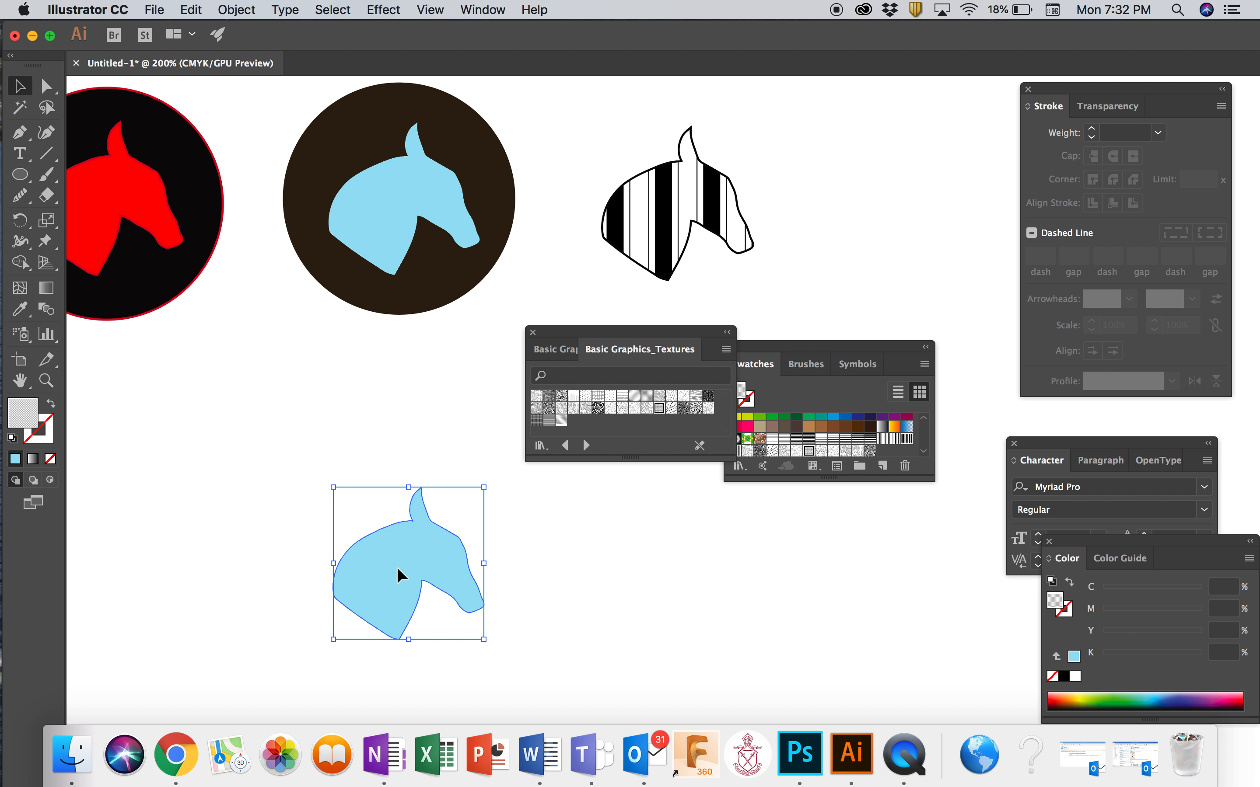
# Send the dash-textured horse head to the back
pyautogui.click(236, 10)
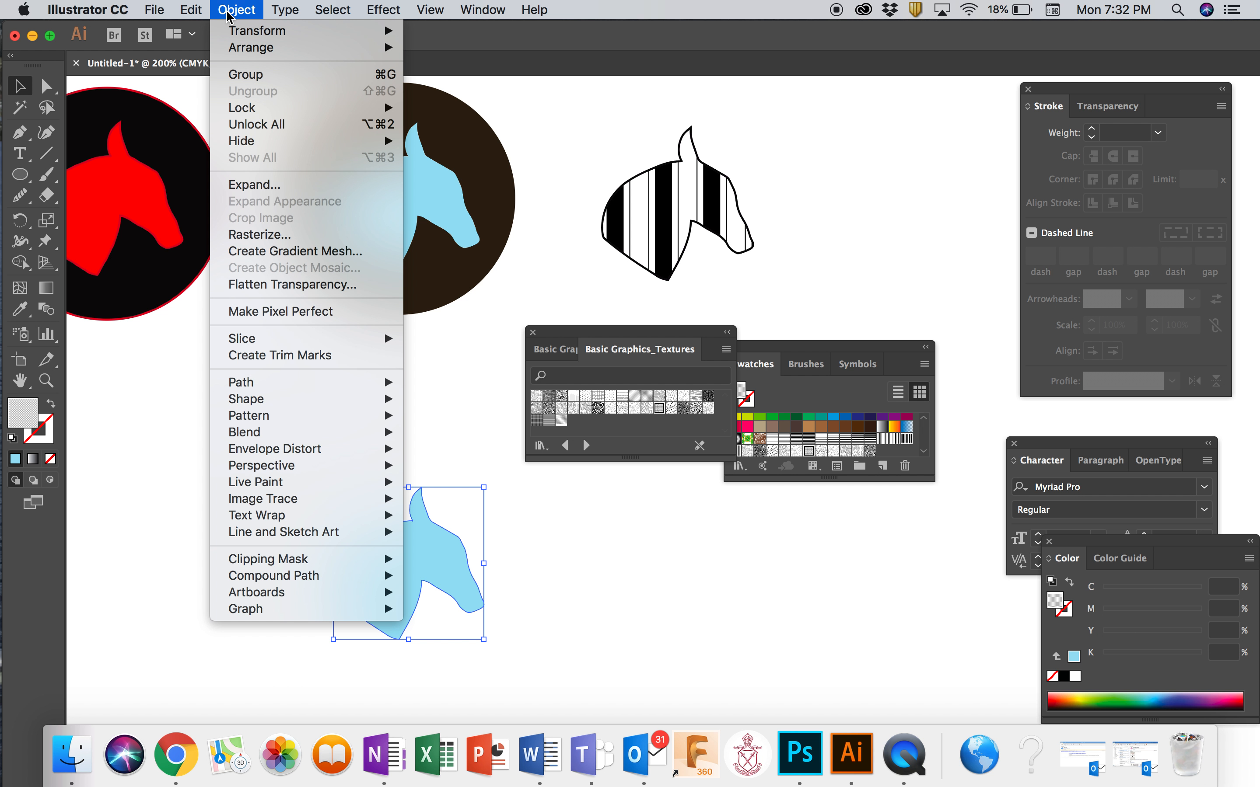
pyautogui.moveTo(244, 48)
pyautogui.click(463, 97)
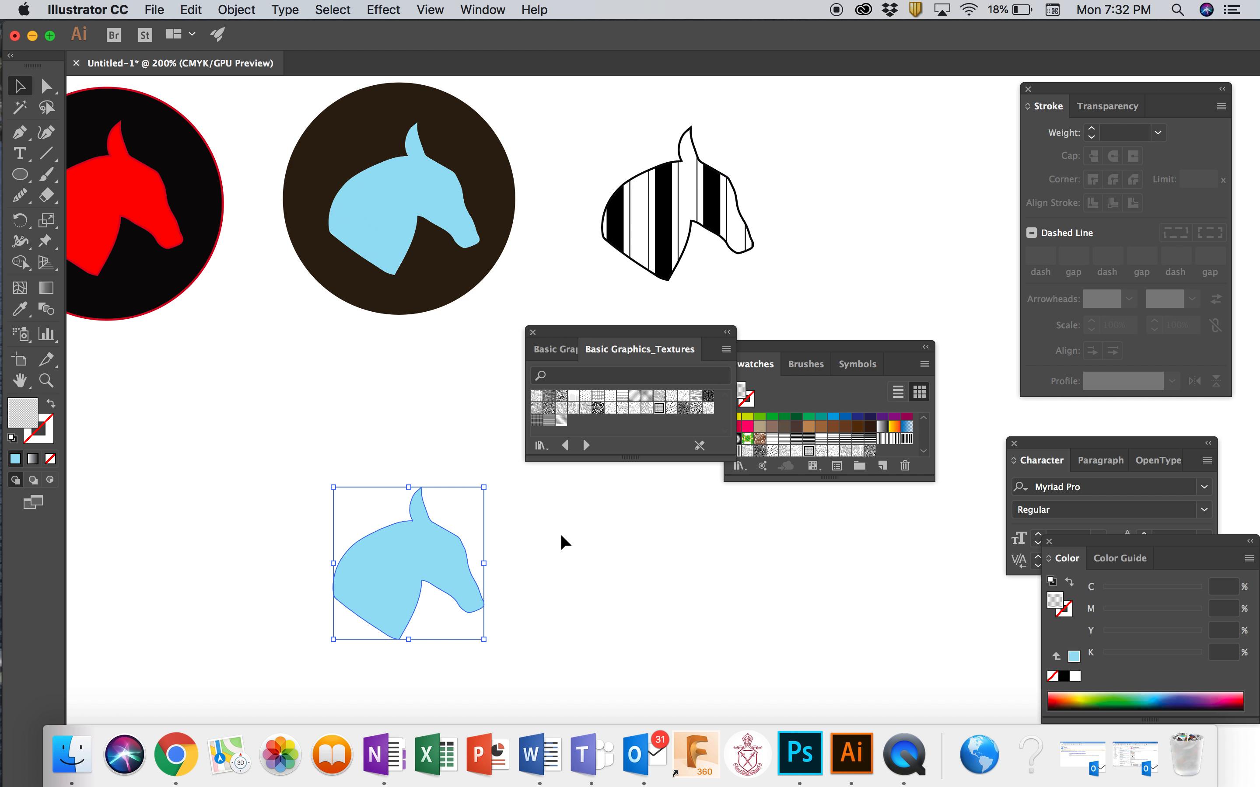
# Move the light blue copy and the dash-textured head apart and bring the dash-textured head to the front
pyautogui.moveTo(423, 571); pyautogui.dragTo(293, 495)
pyautogui.click(431, 563)
pyautogui.moveTo(431, 564); pyautogui.dragTo(375, 514)
pyautogui.click(235, 9)
pyautogui.moveTo(248, 58)
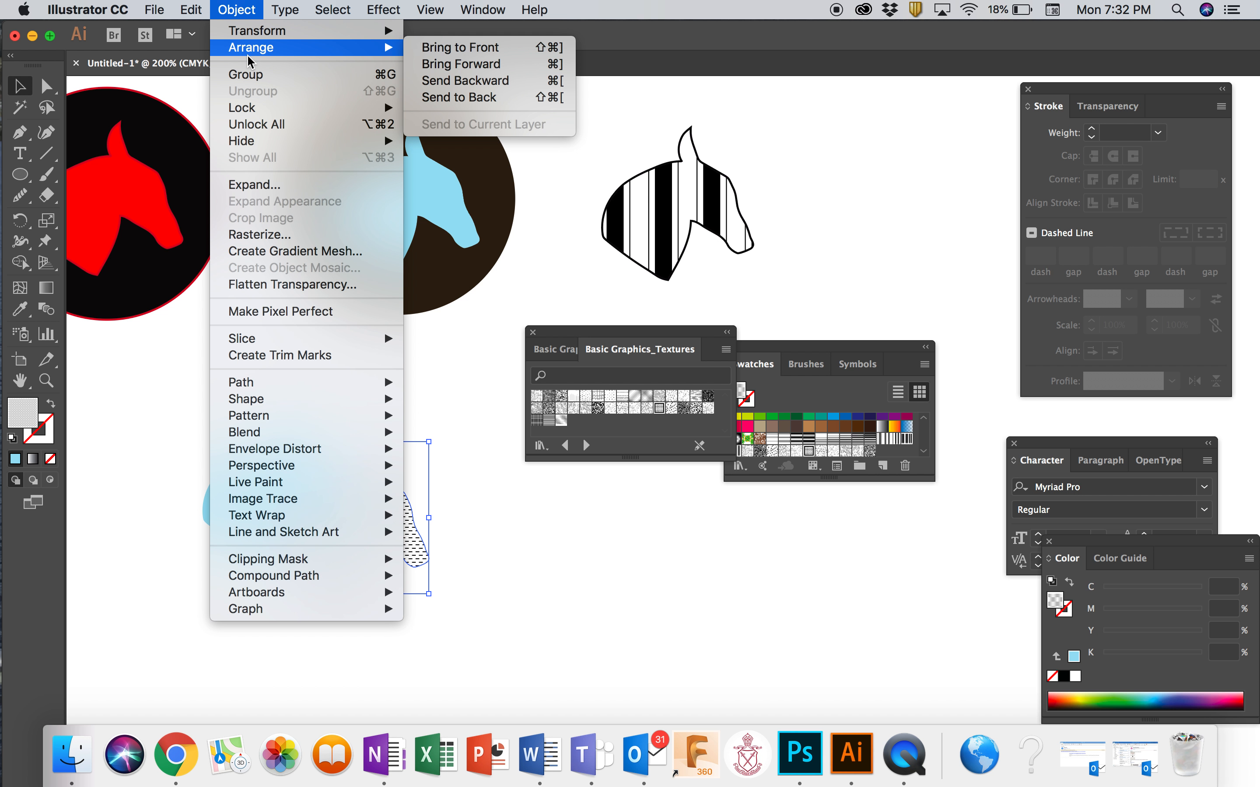
pyautogui.click(460, 47)
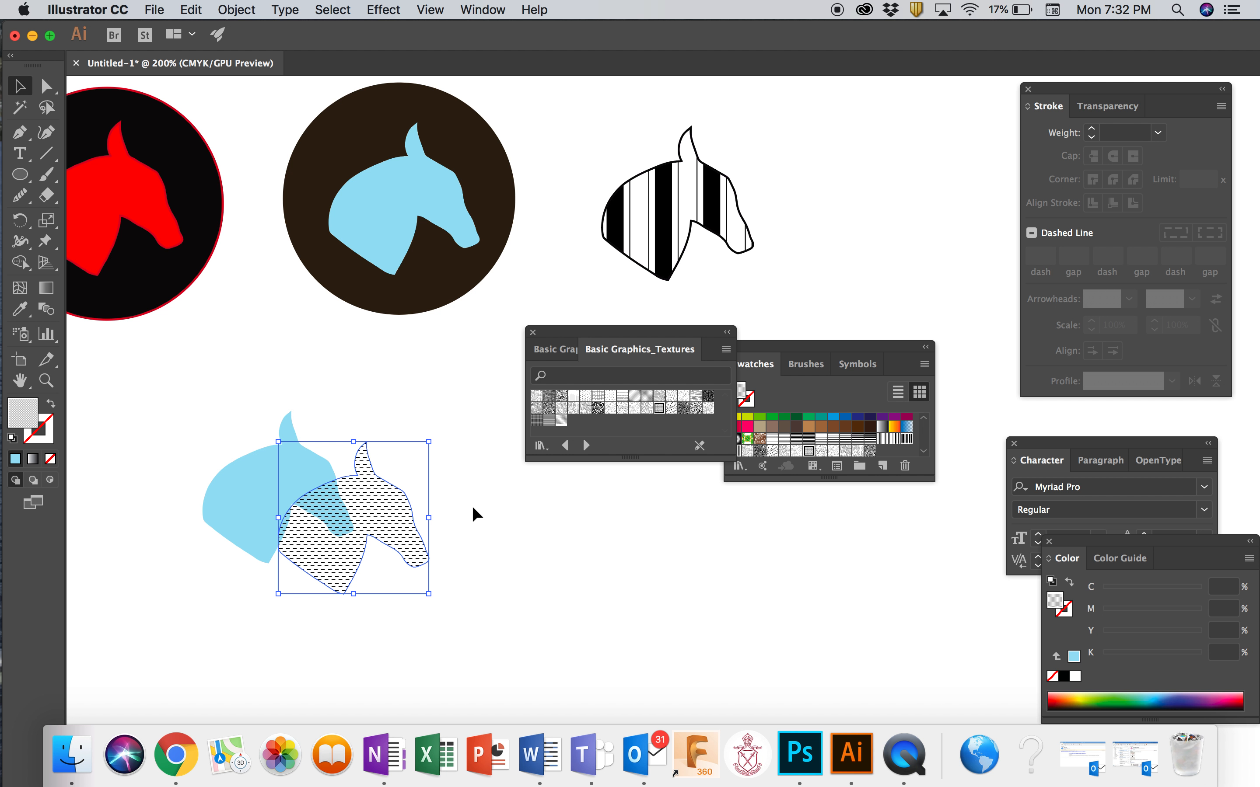
# Align the dash-textured head exactly over the light blue copy and group the two heads
pyautogui.moveTo(378, 513); pyautogui.dragTo(297, 483)
pyautogui.click(473, 620)
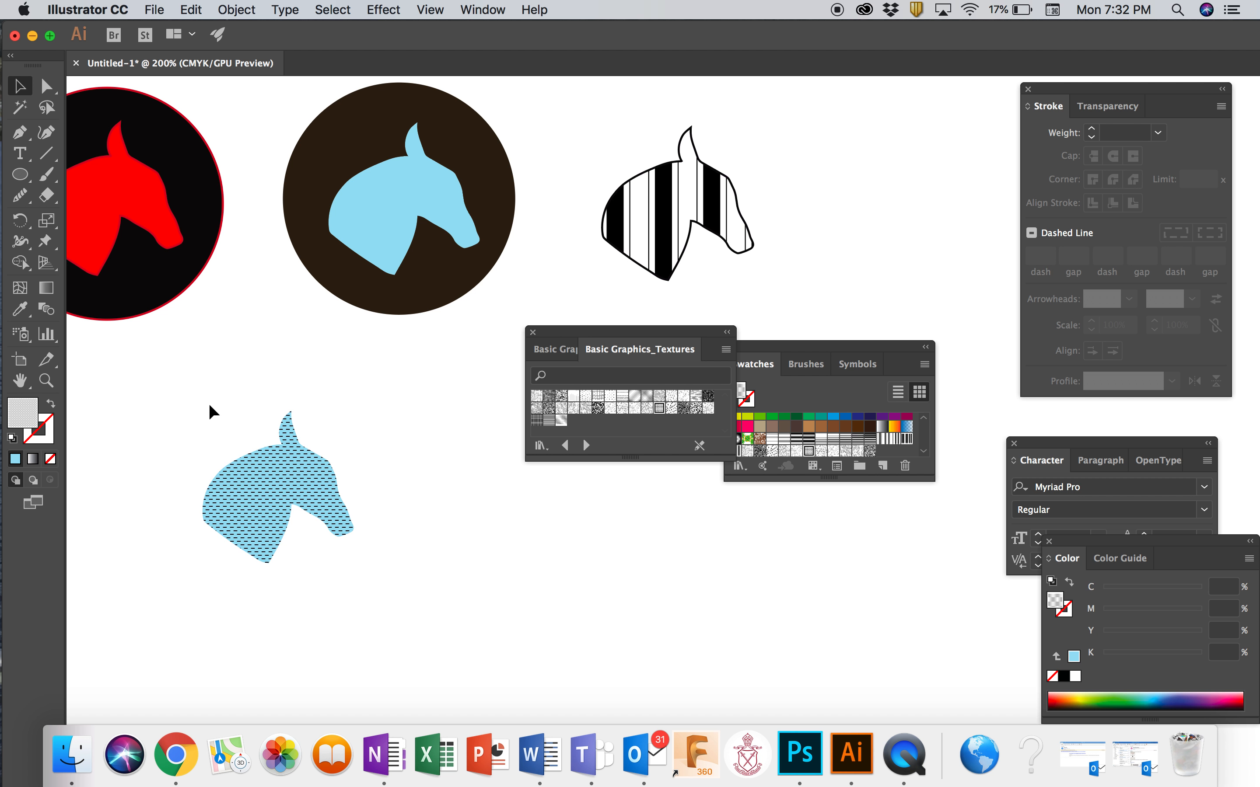
pyautogui.moveTo(209, 404); pyautogui.dragTo(379, 547)
pyautogui.click(236, 10)
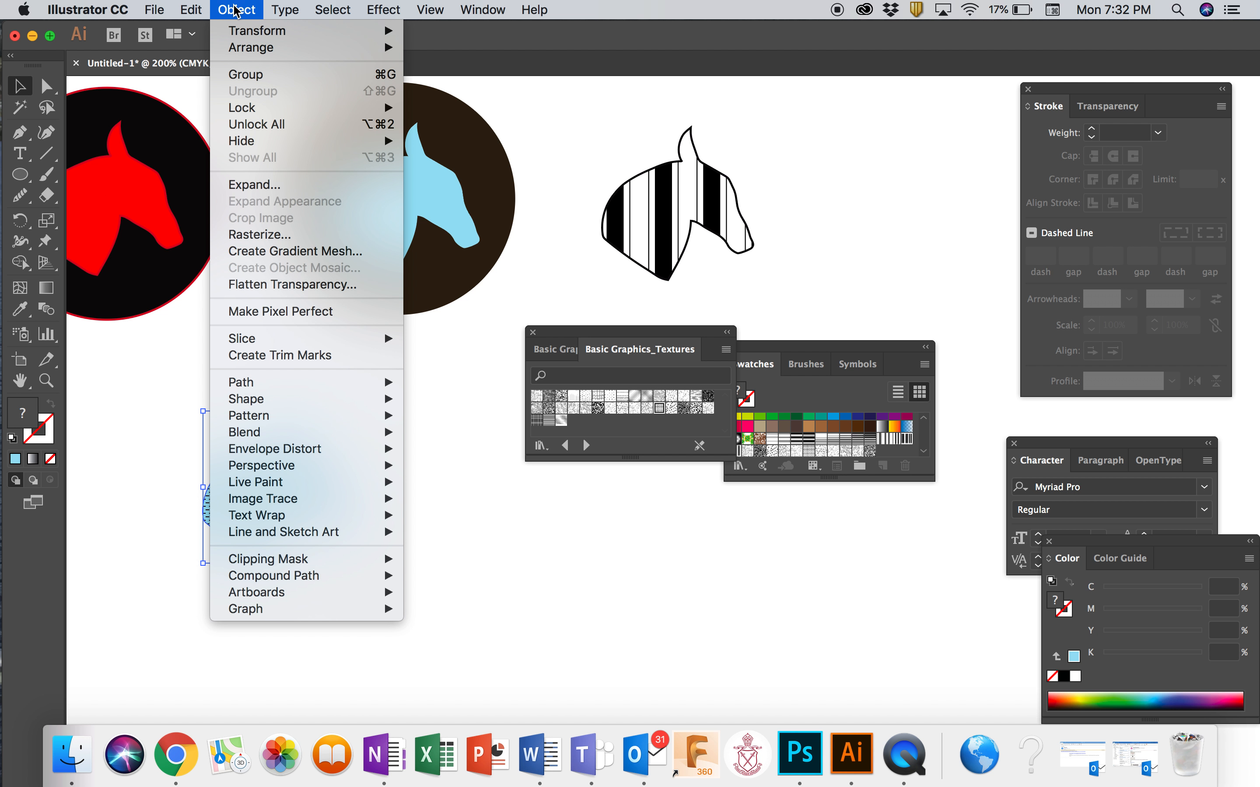
pyautogui.click(253, 75)
pyautogui.click(474, 553)
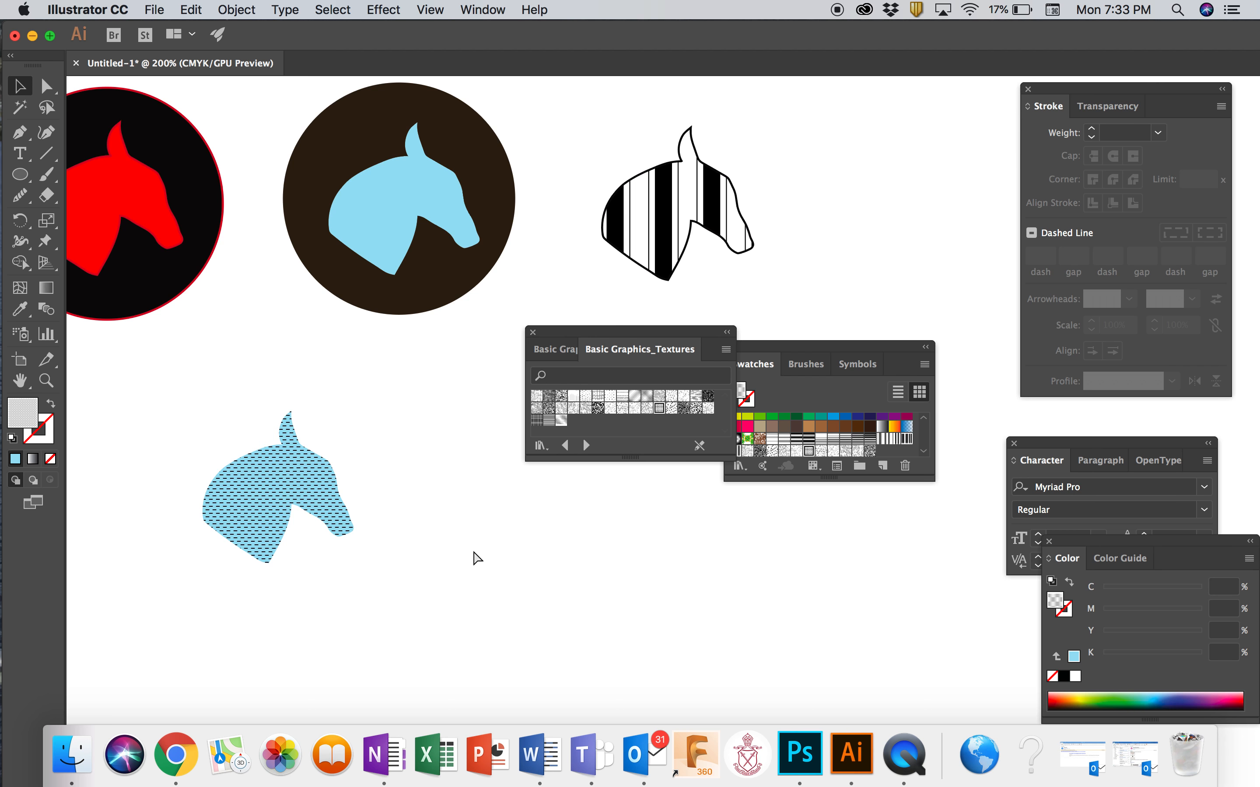
# Close the pattern library and Swatches panels to uncover all horse logos on the artboard
pyautogui.press('super+minus')
pyautogui.press('super+minus')
pyautogui.press('super+minus')
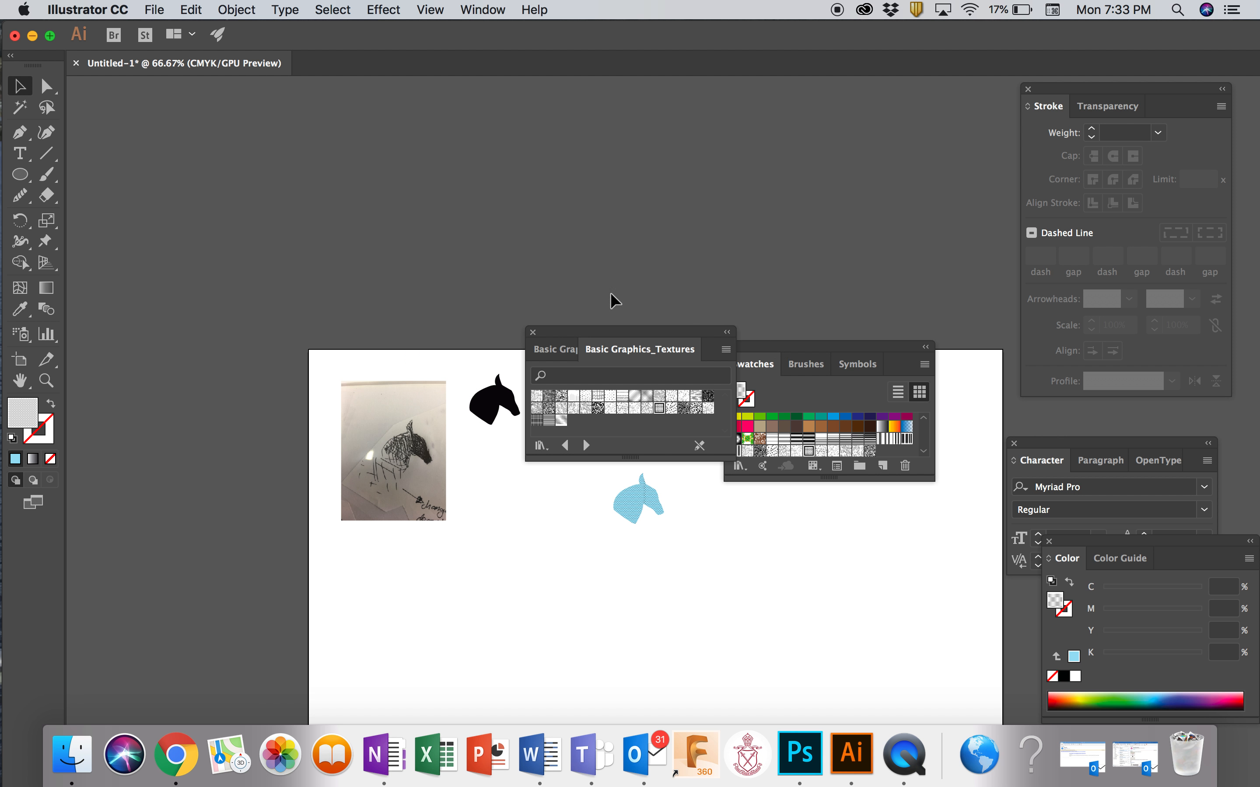
pyautogui.click(532, 332)
pyautogui.click(732, 347)
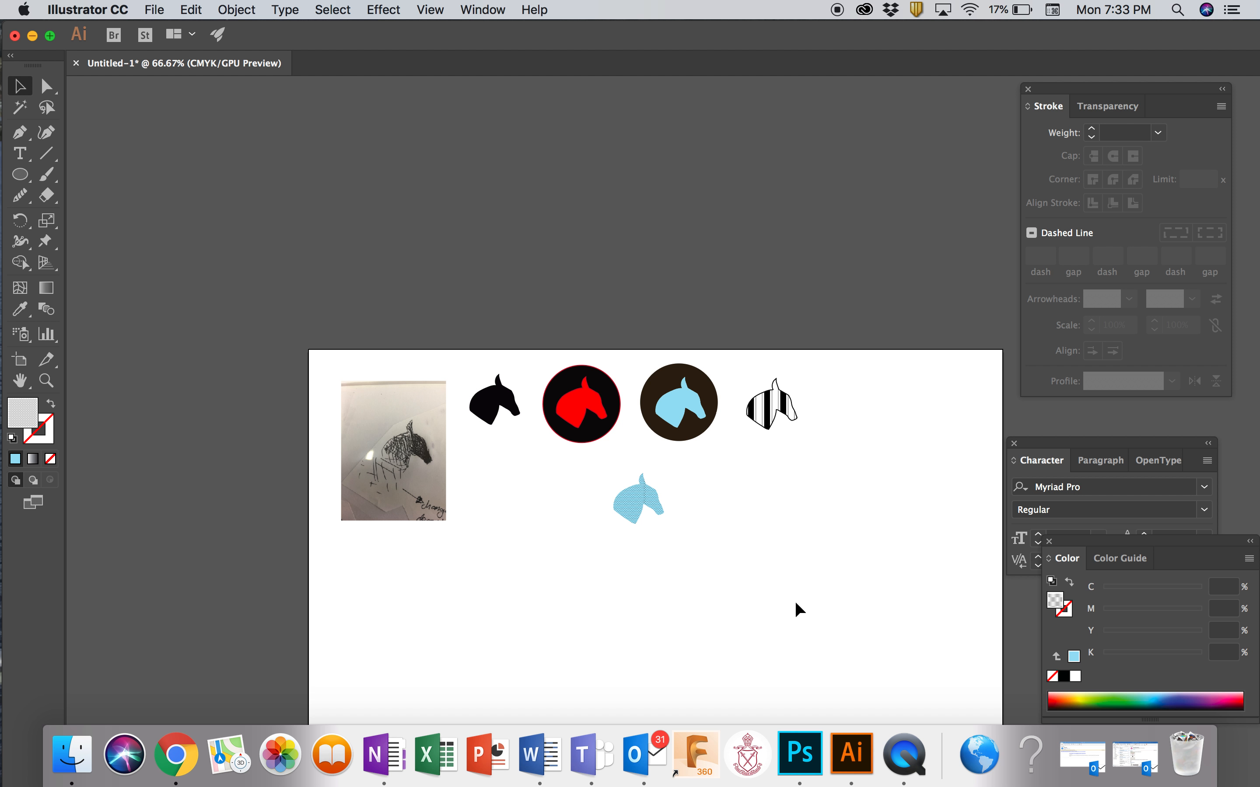
# Select all five horse logos, excluding the sketch photo, and enlarge them together proportionally toward the artboard's right edge
pyautogui.scroll(-5, 795, 604)
pyautogui.hscroll(3, 795, 604)
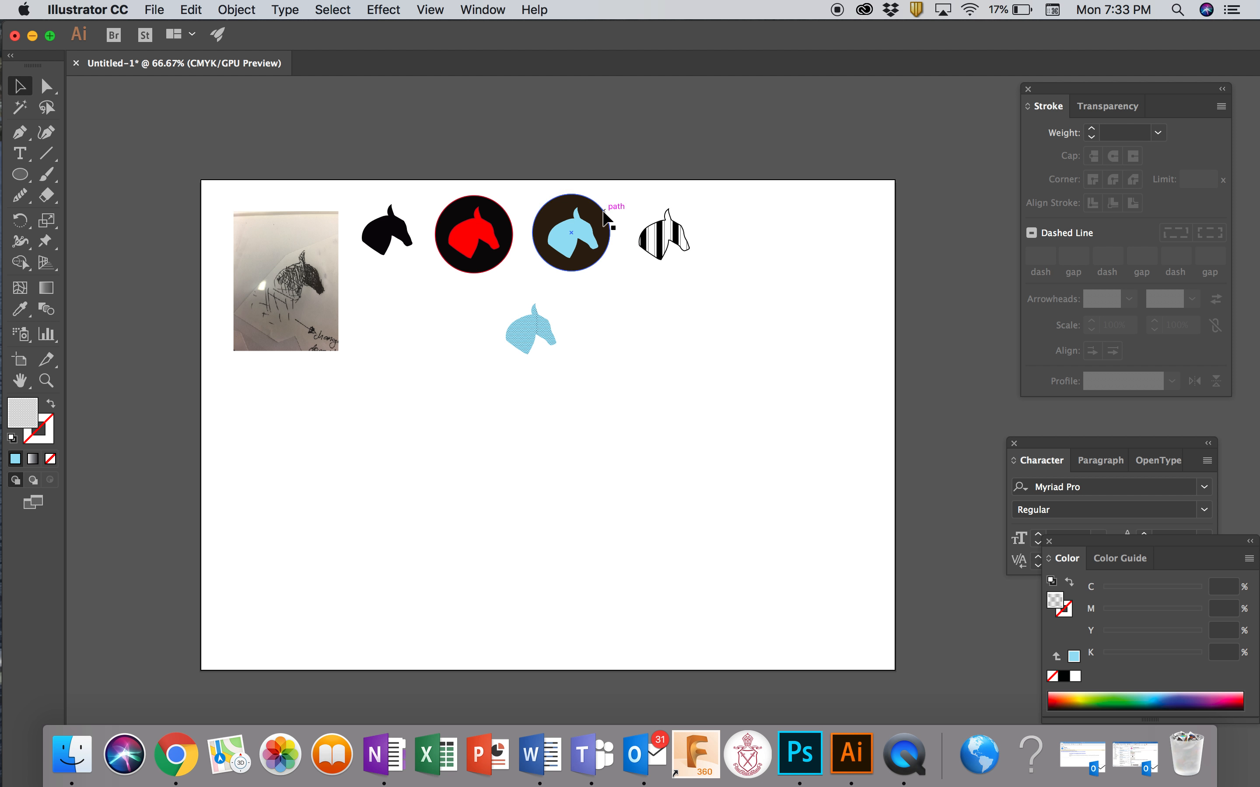
pyautogui.moveTo(817, 318); pyautogui.dragTo(789, 434)
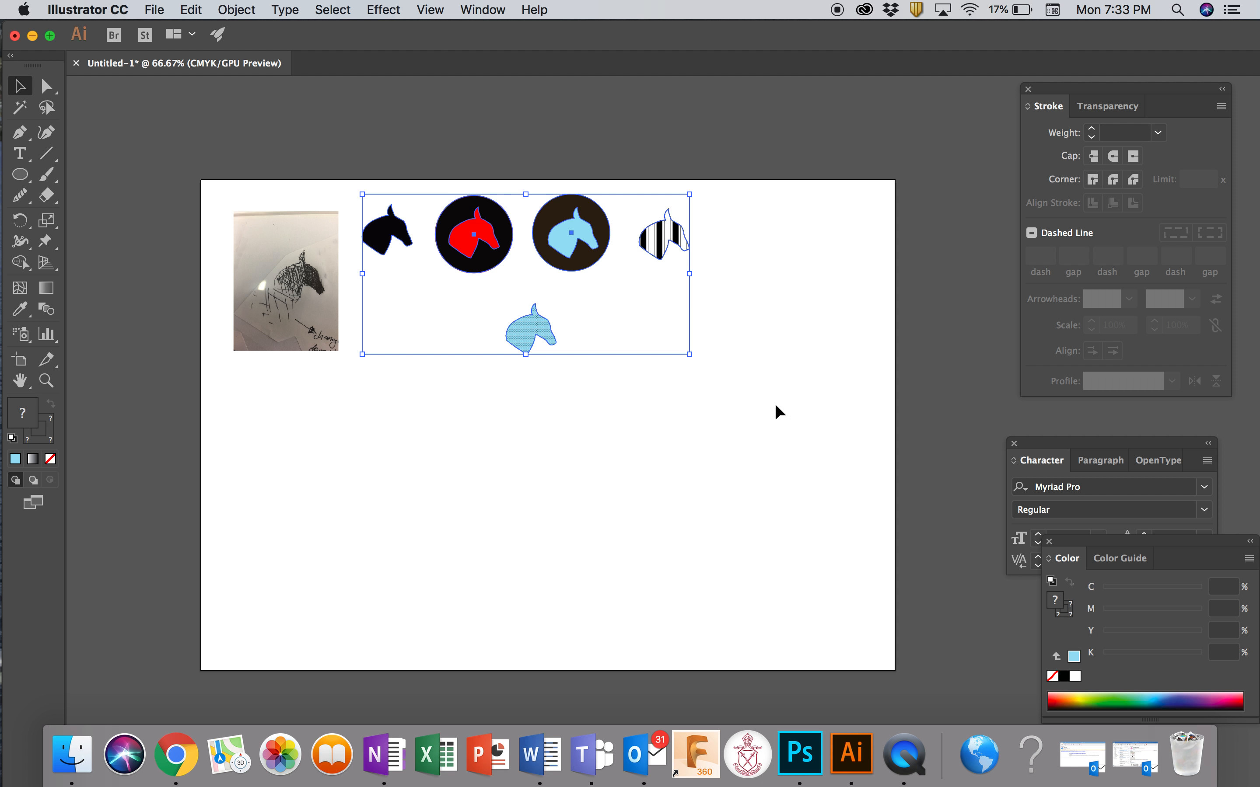
pyautogui.moveTo(691, 352); pyautogui.dragTo(858, 432)
pyautogui.click(761, 549)
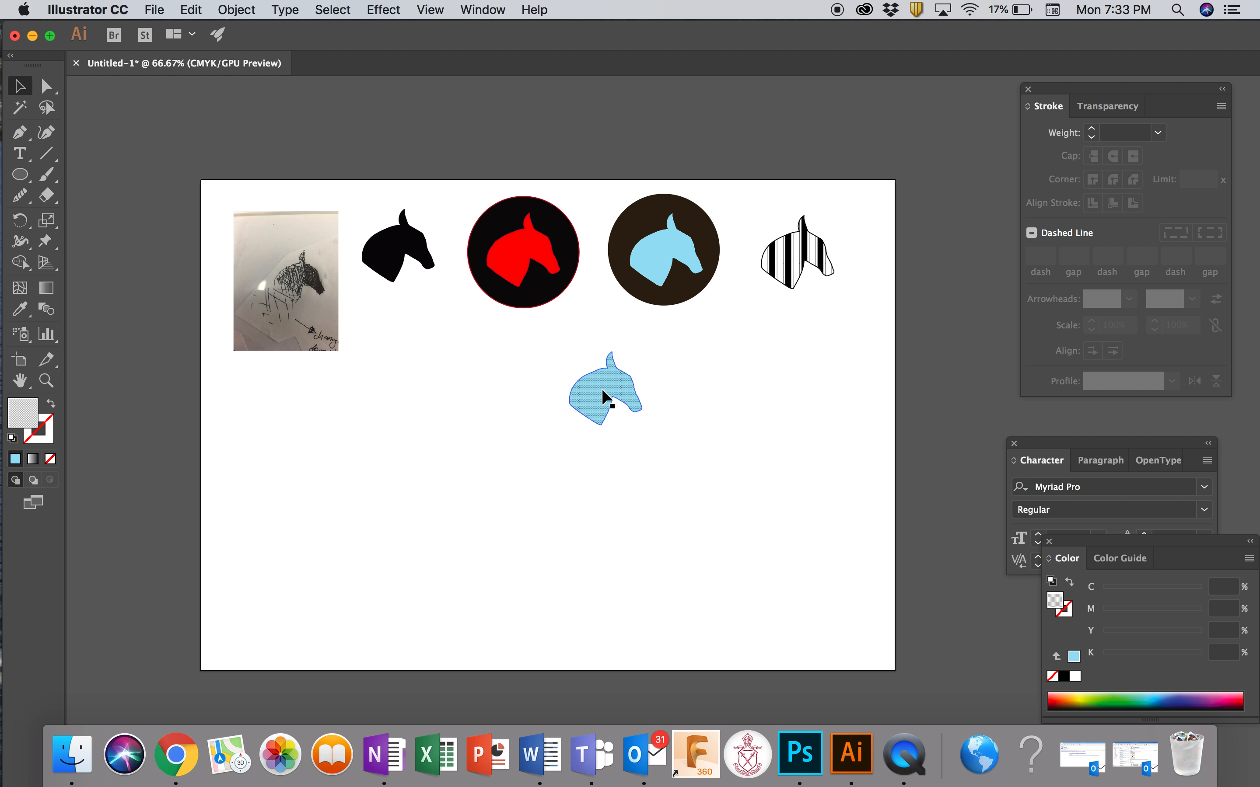
# Move the grouped dash-textured light blue head to the open area below the striped horse head
pyautogui.moveTo(603, 396); pyautogui.dragTo(783, 372)
pyautogui.click(721, 457)
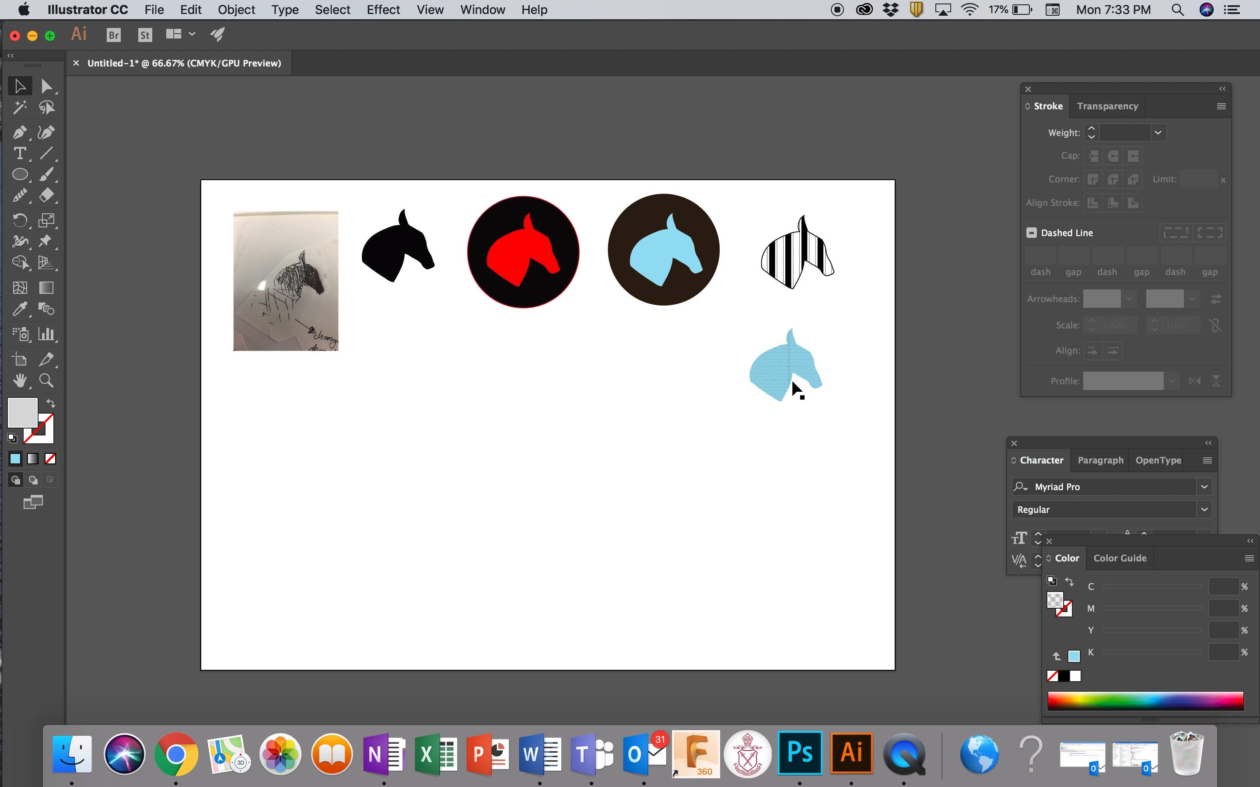
pyautogui.moveTo(794, 386); pyautogui.dragTo(795, 405)
pyautogui.click(469, 346)
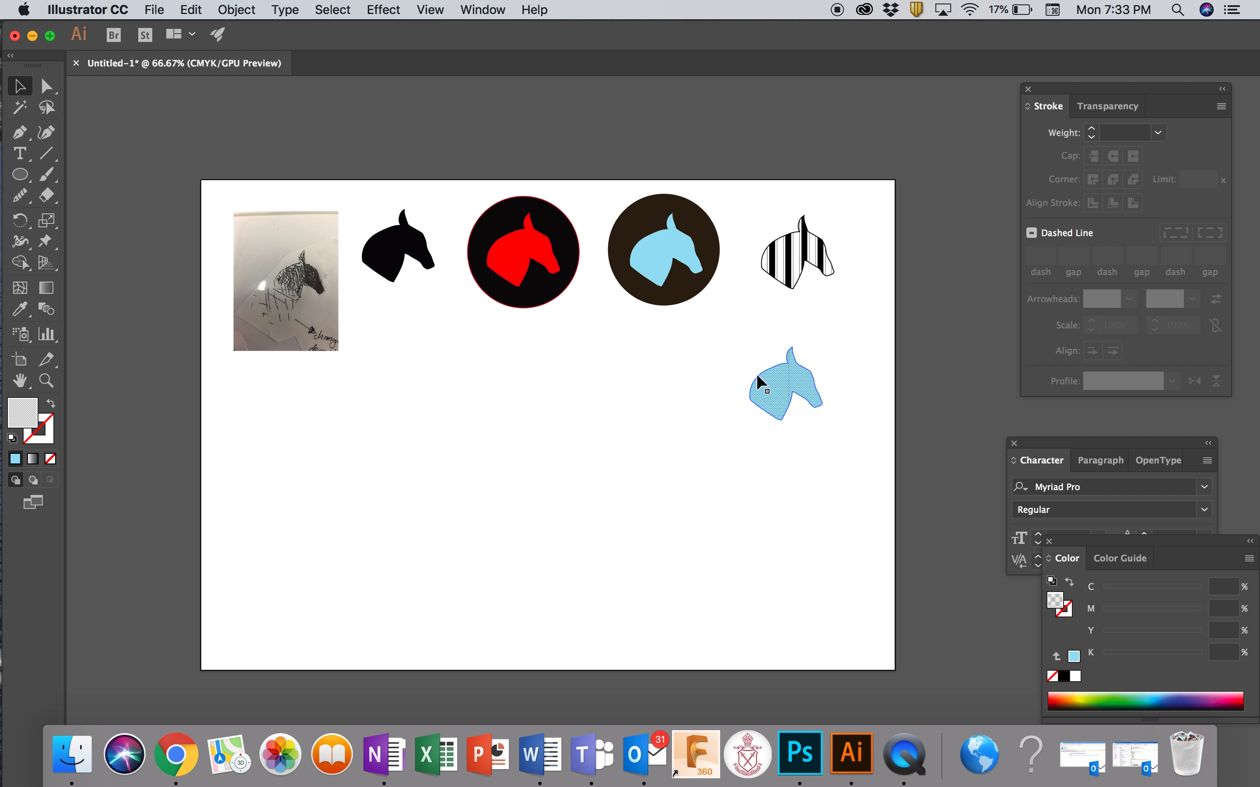
# Paste another copy of the plain light blue horse head and place it below the black head
pyautogui.press('super+v')
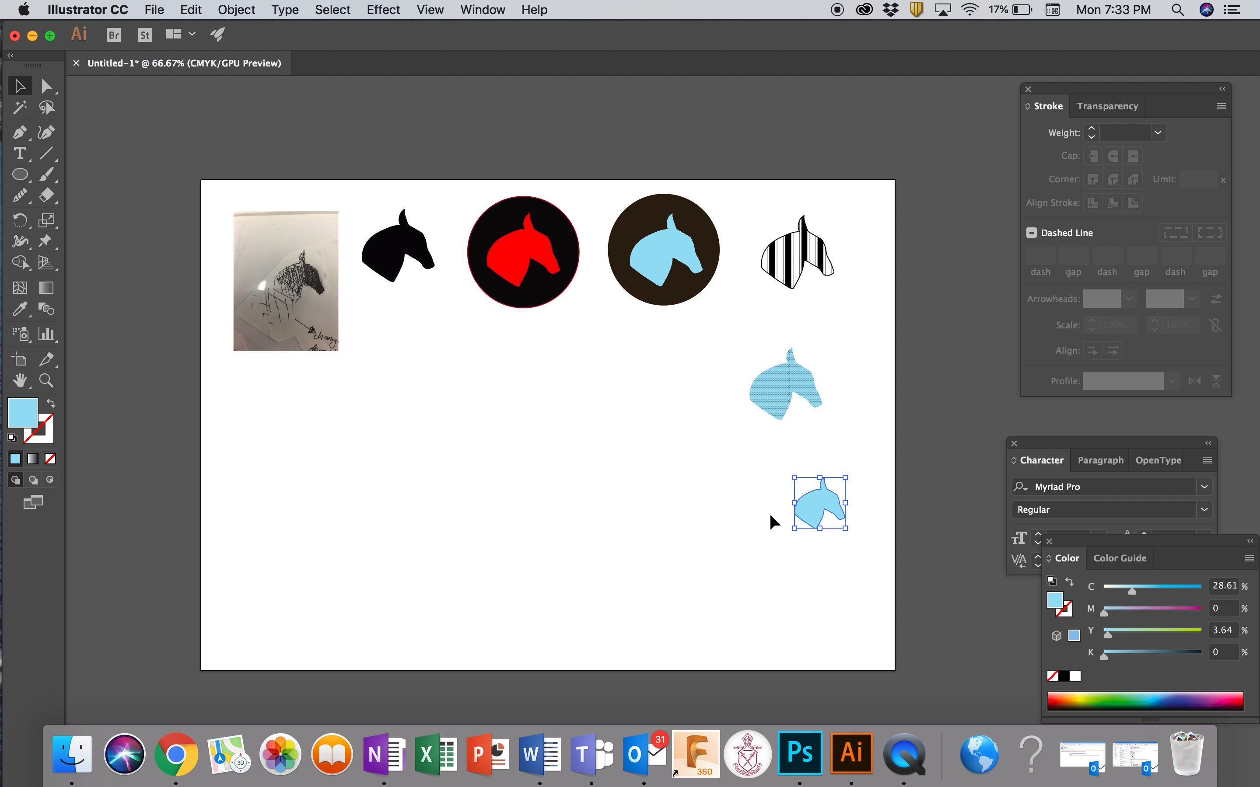
pyautogui.moveTo(824, 508); pyautogui.dragTo(406, 373)
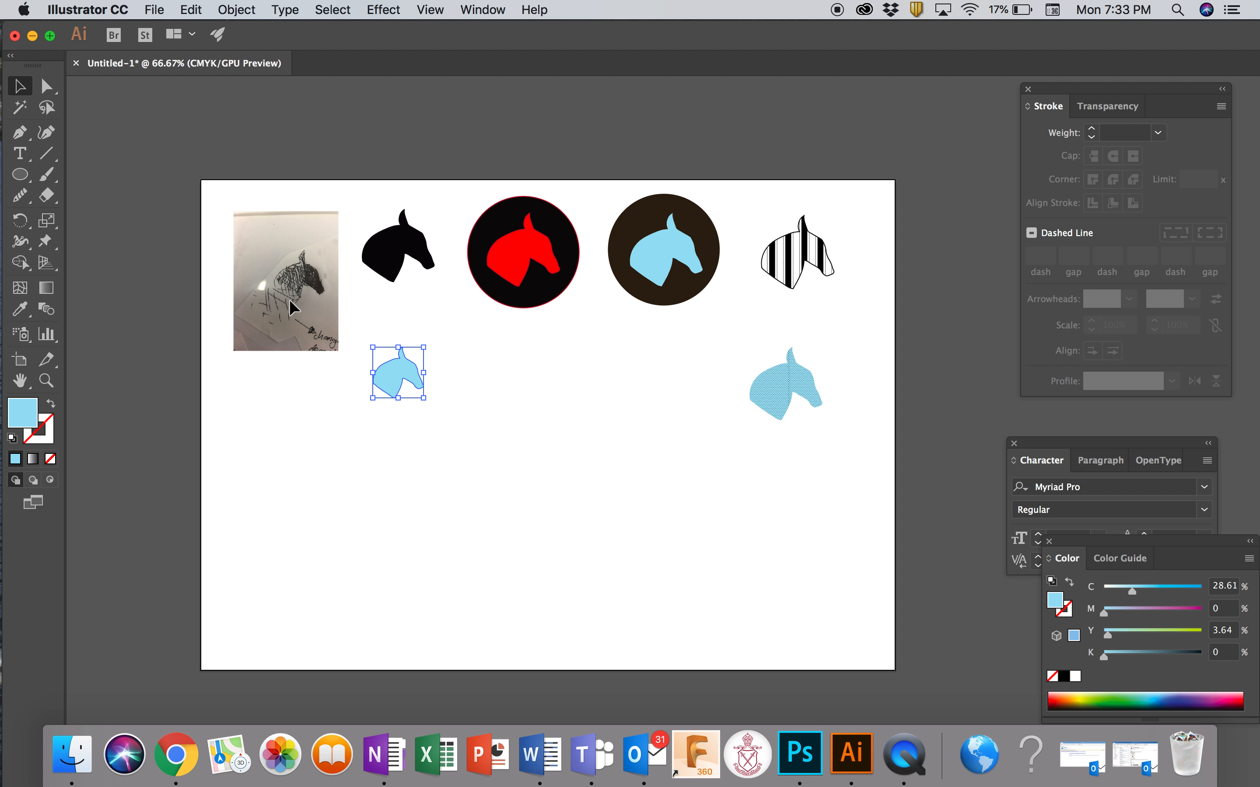
pyautogui.press('super+minus')
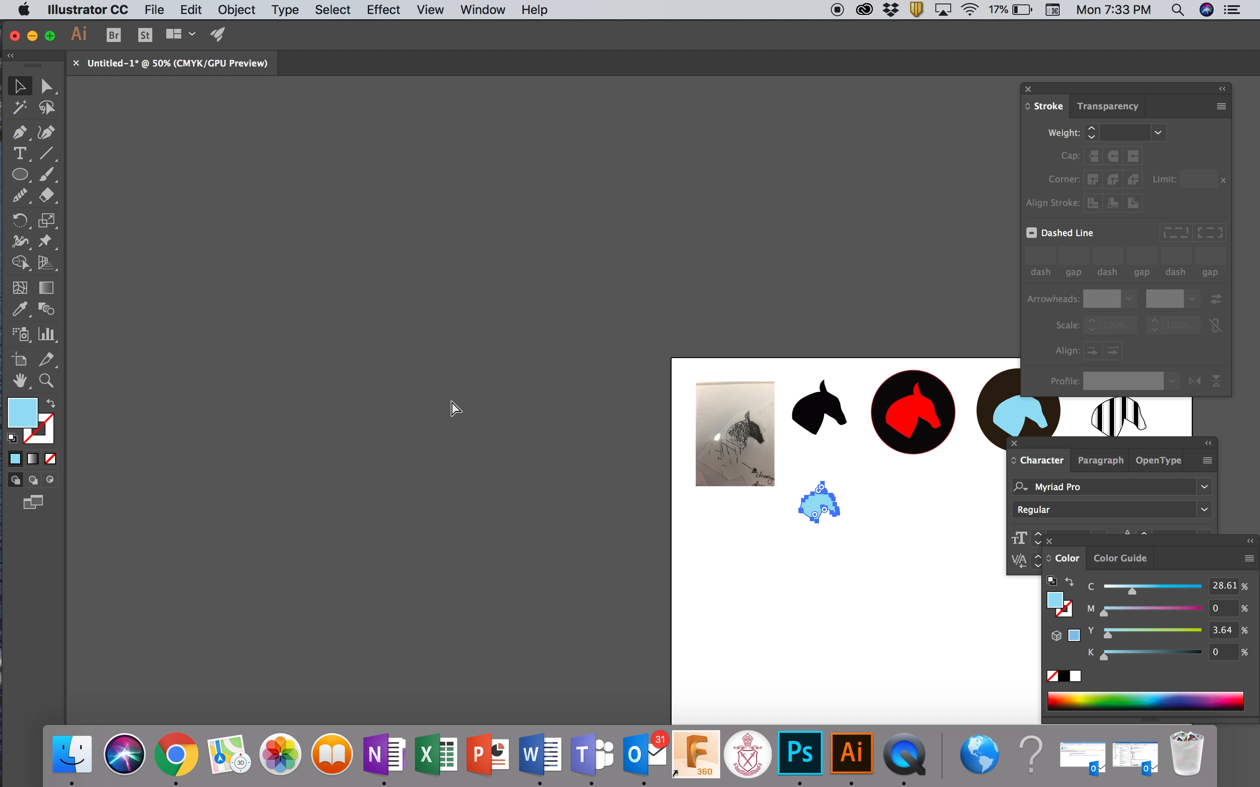
pyautogui.press('super+plus')
pyautogui.press('super+plus')
pyautogui.press('super+plus')
pyautogui.press('super+plus')
pyautogui.press('super+plus')
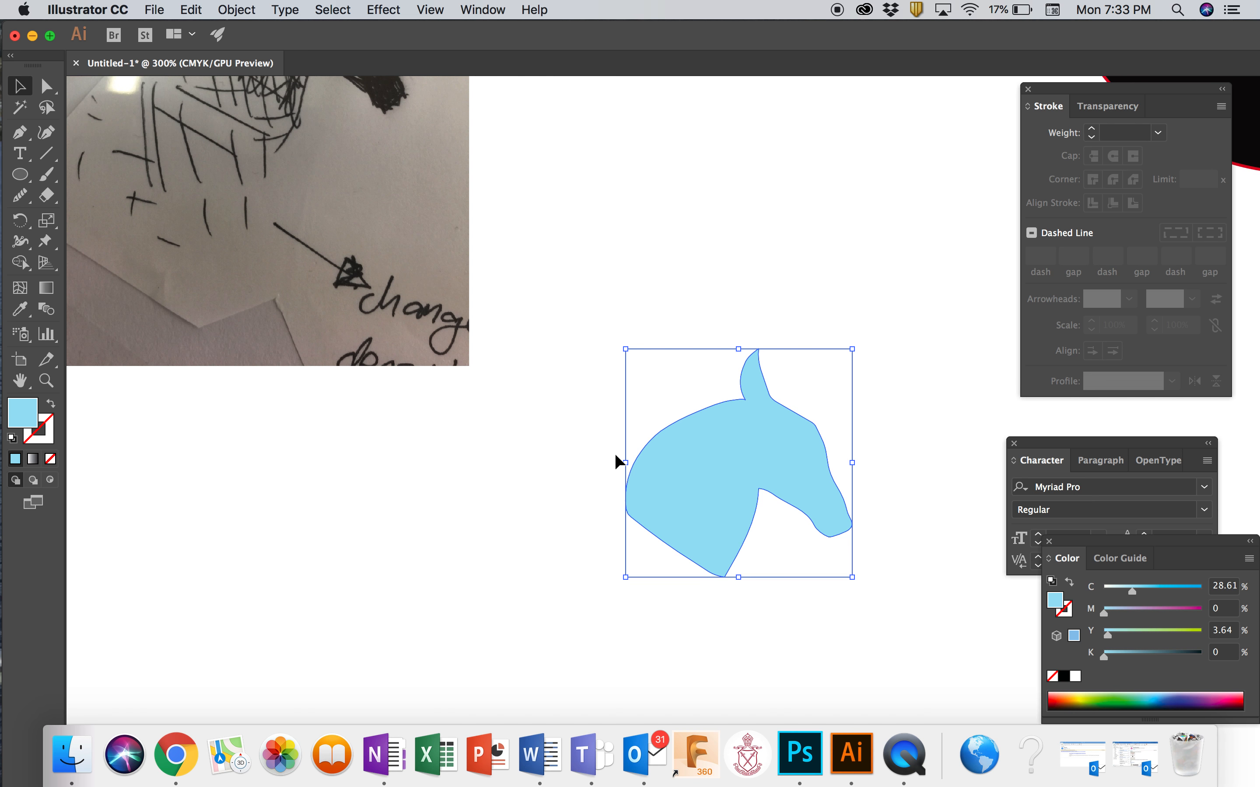
pyautogui.press('super+minus')
pyautogui.click(821, 600)
# Lock the pasted light blue horse head so it stays fixed as a drawing base
pyautogui.hscroll(8, 822, 604)
pyautogui.scroll(-2, 823, 604)
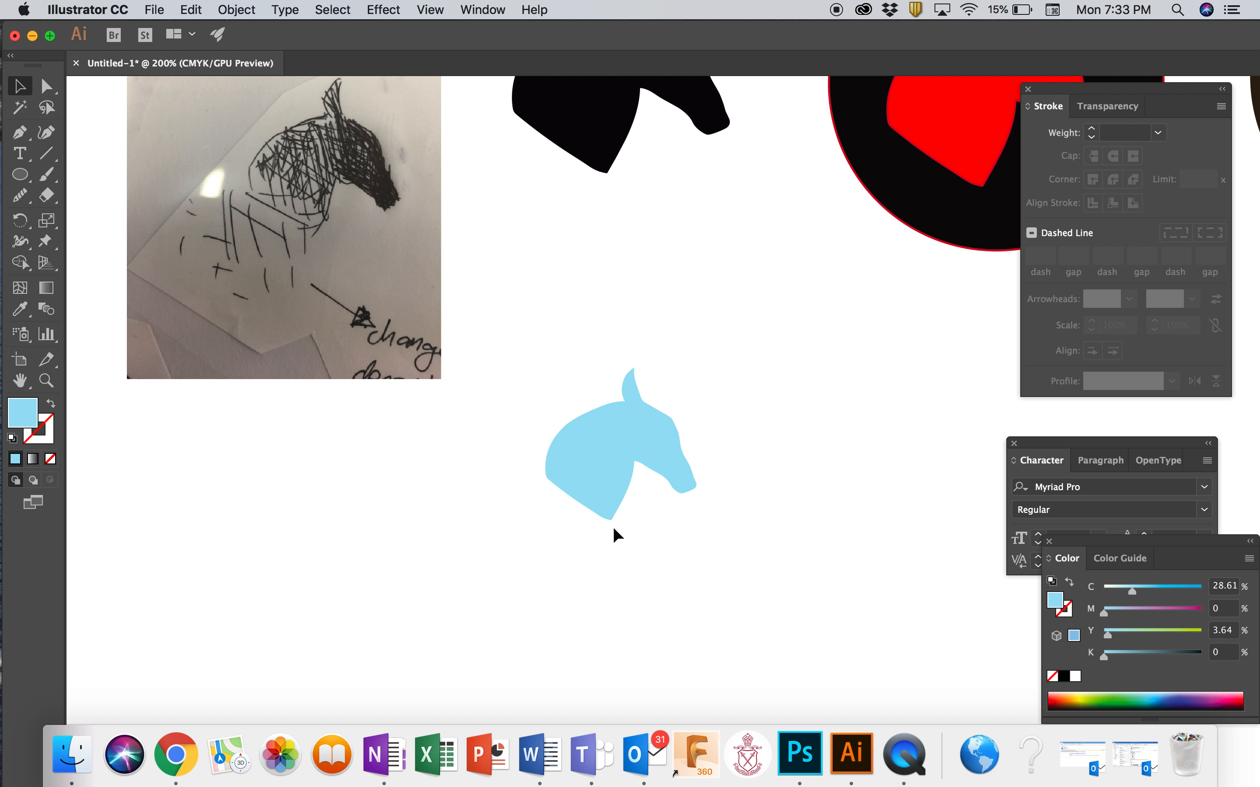
pyautogui.click(579, 467)
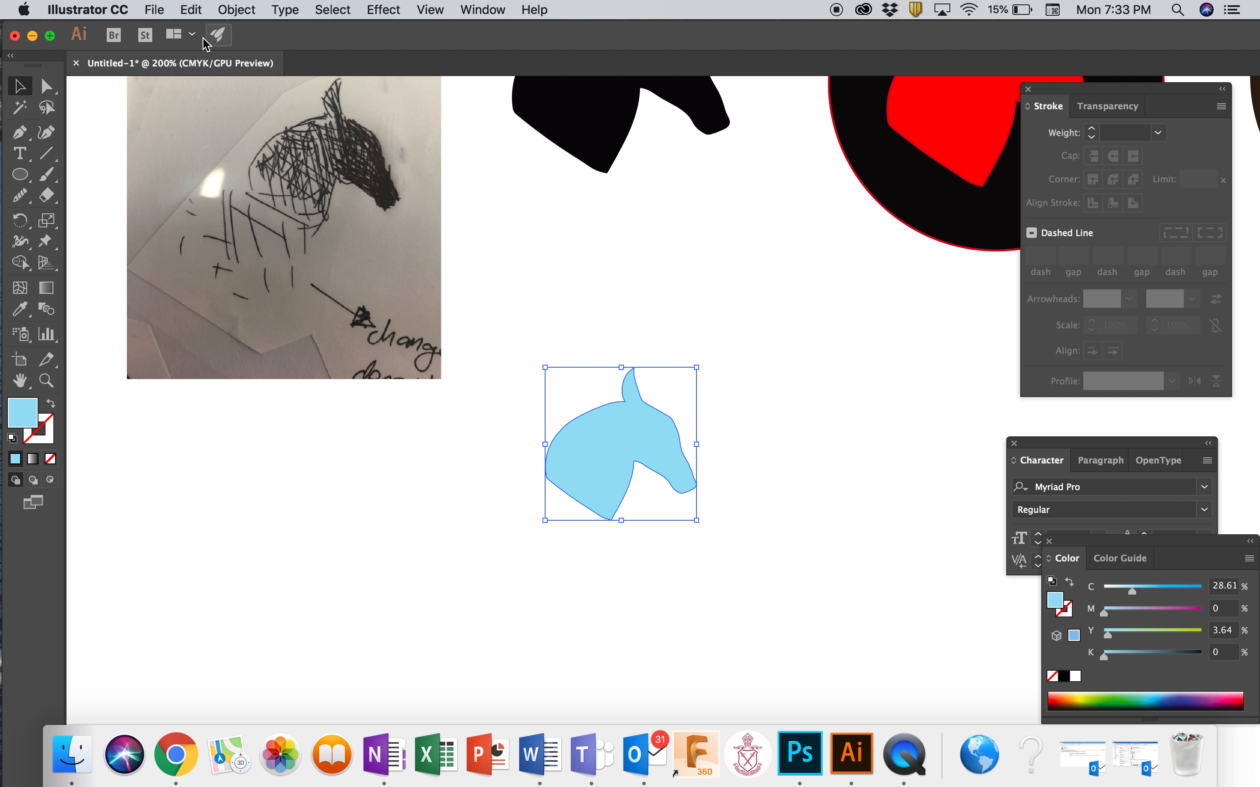
pyautogui.click(226, 10)
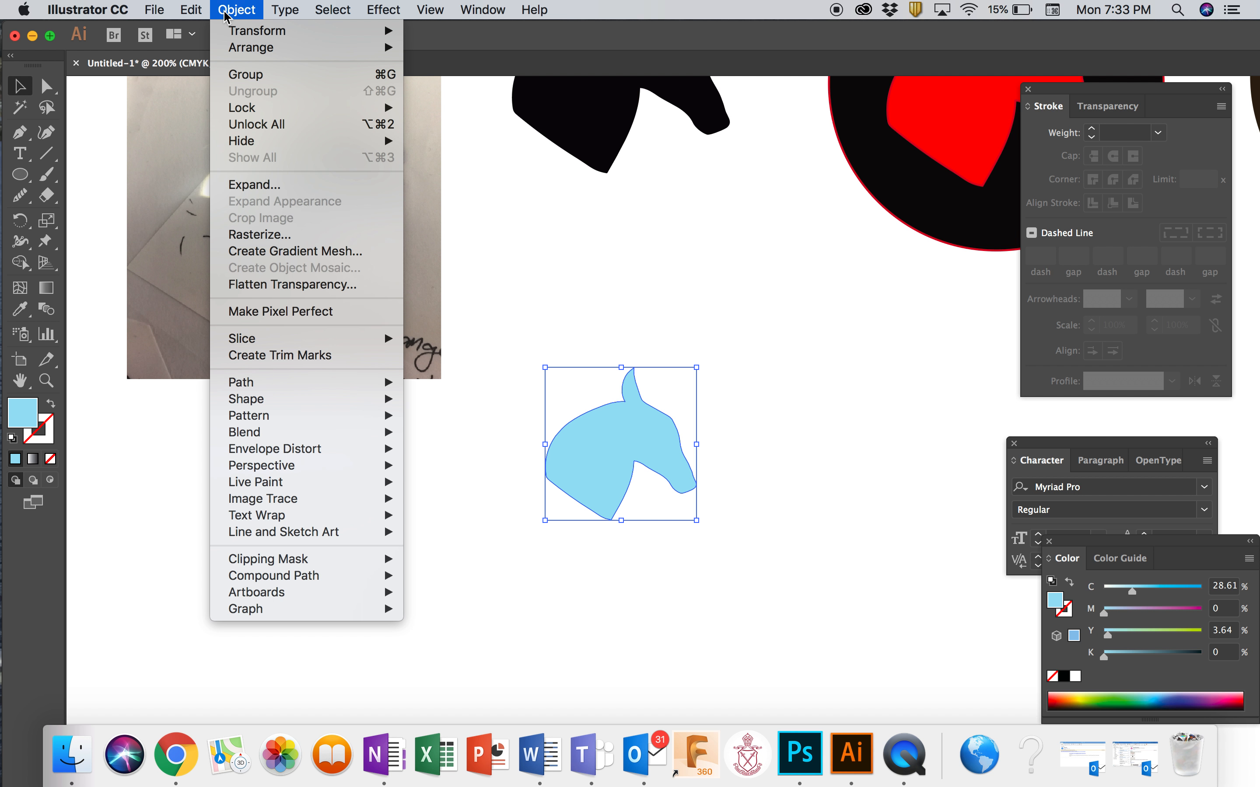
pyautogui.moveTo(250, 108)
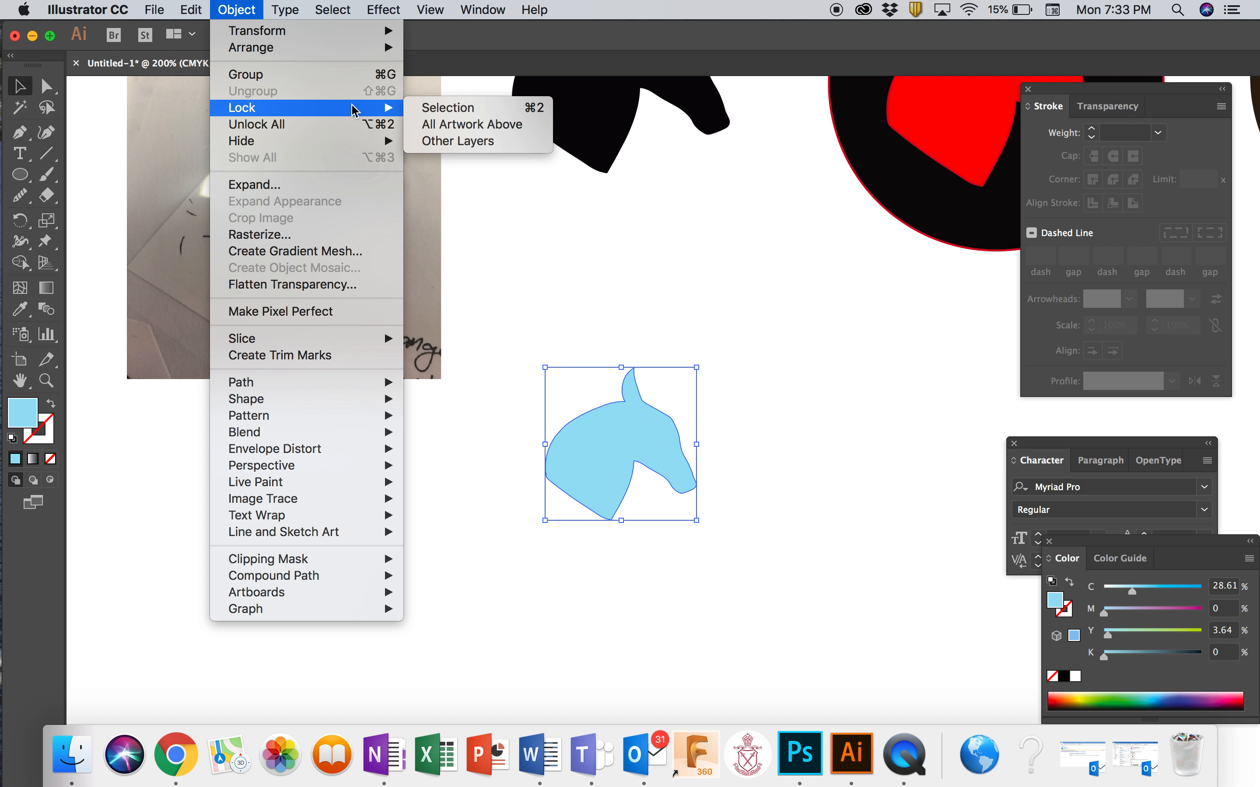
pyautogui.click(443, 107)
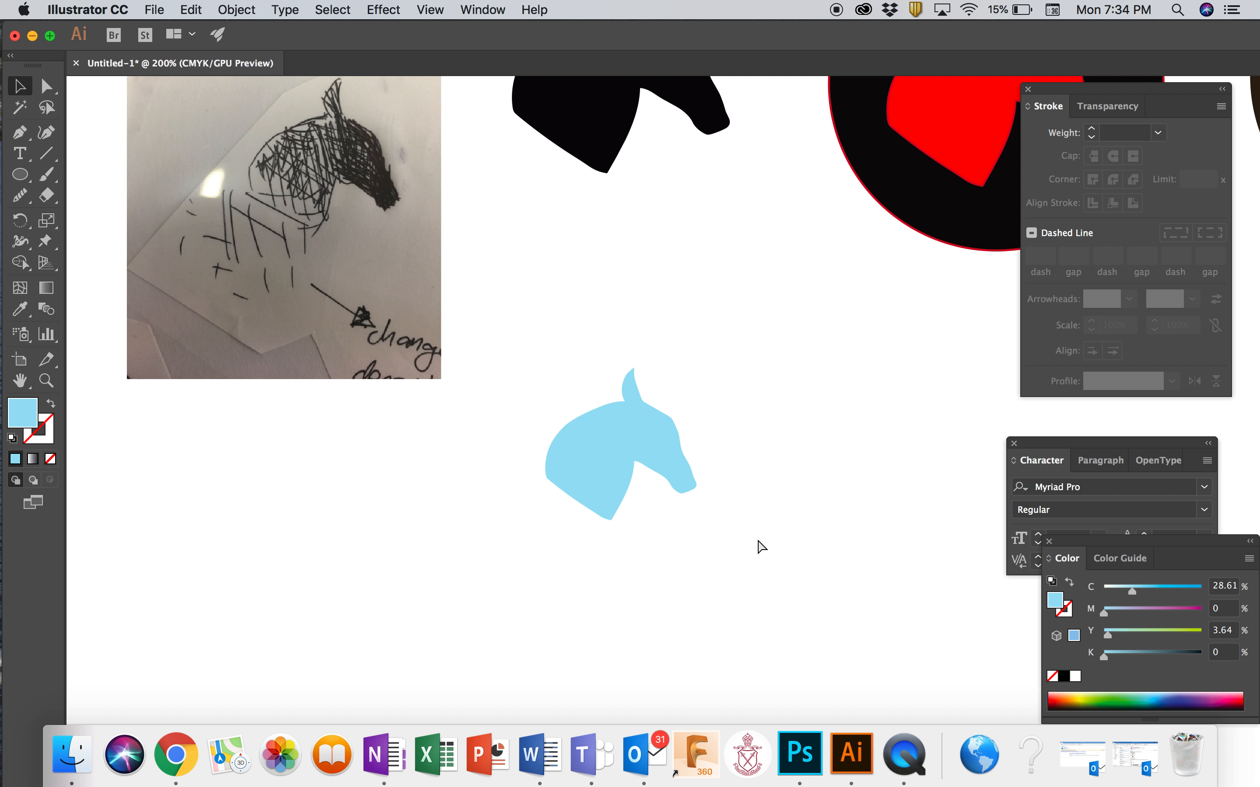
# Set the fill to none and the stroke colour to near-black 050505 for new drawing
pyautogui.press('super+equal')
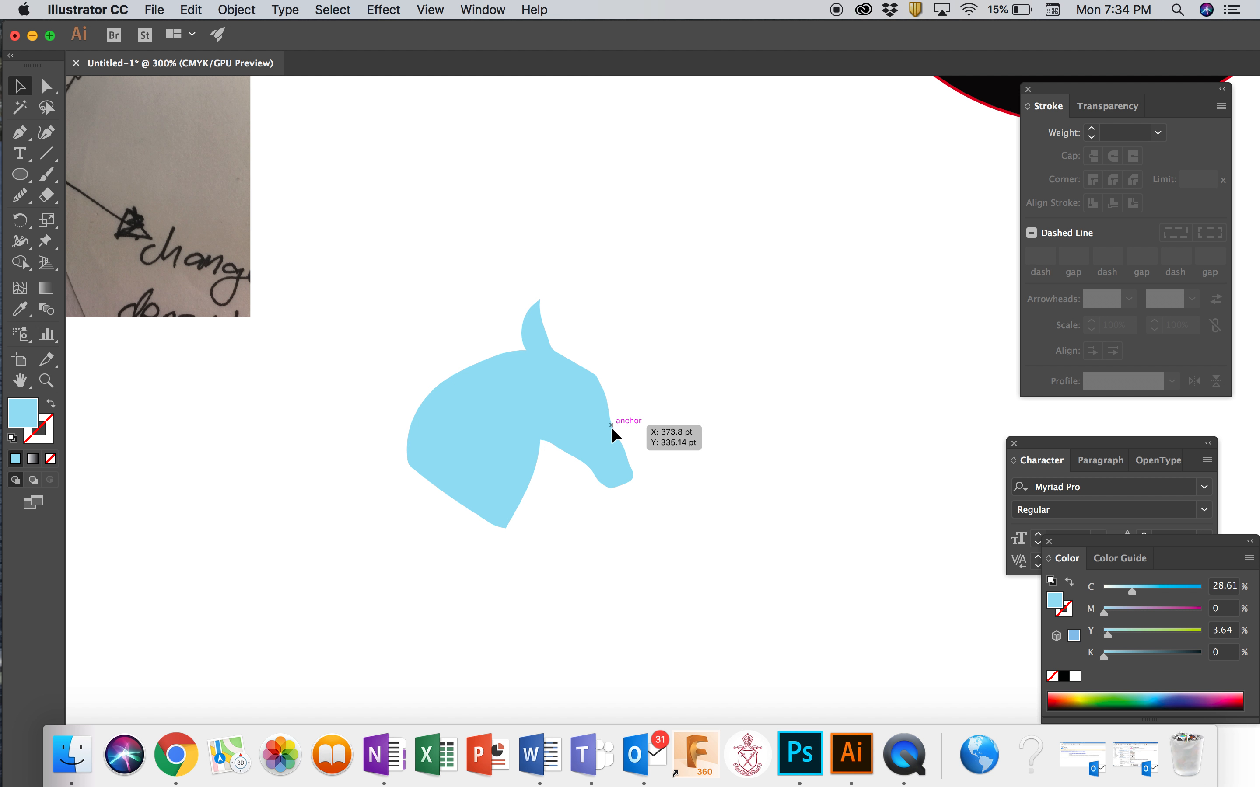
pyautogui.scroll(-4, 611, 427)
pyautogui.hscroll(-4, 612, 427)
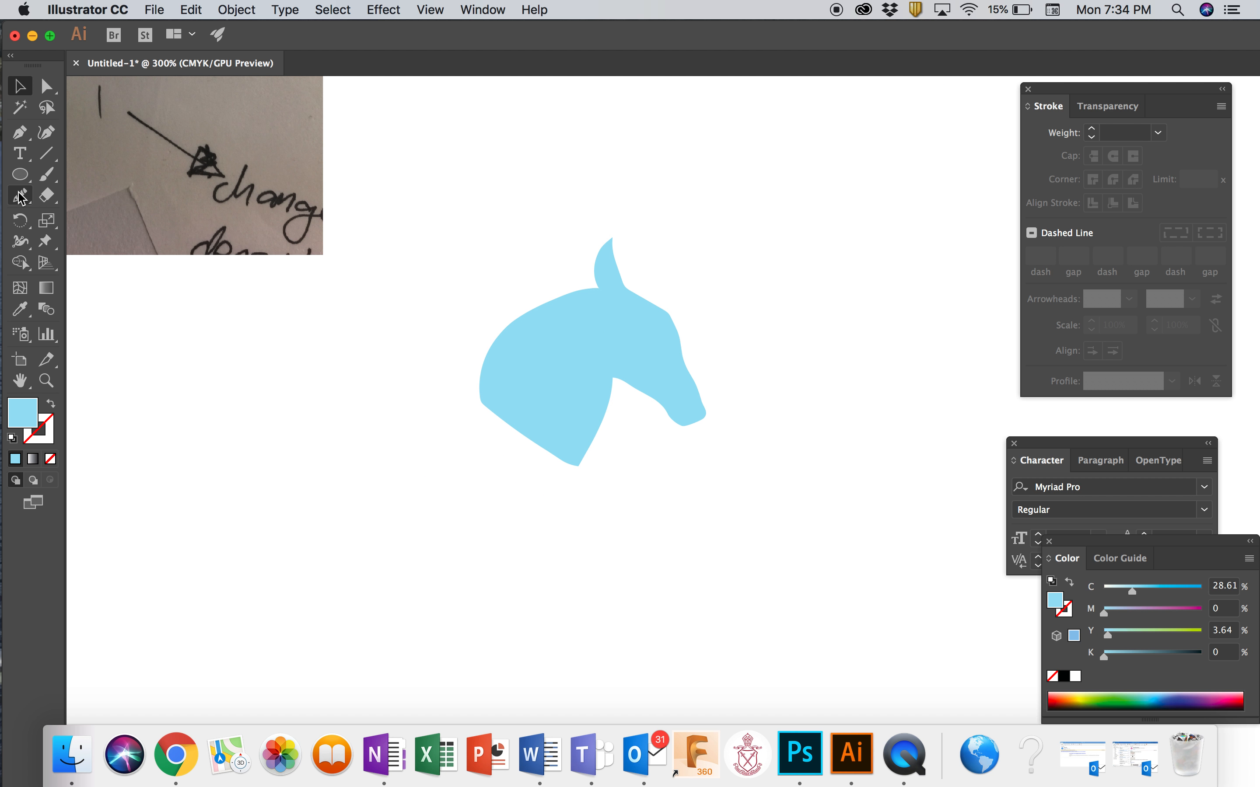
pyautogui.click(50, 459)
pyautogui.click(48, 444)
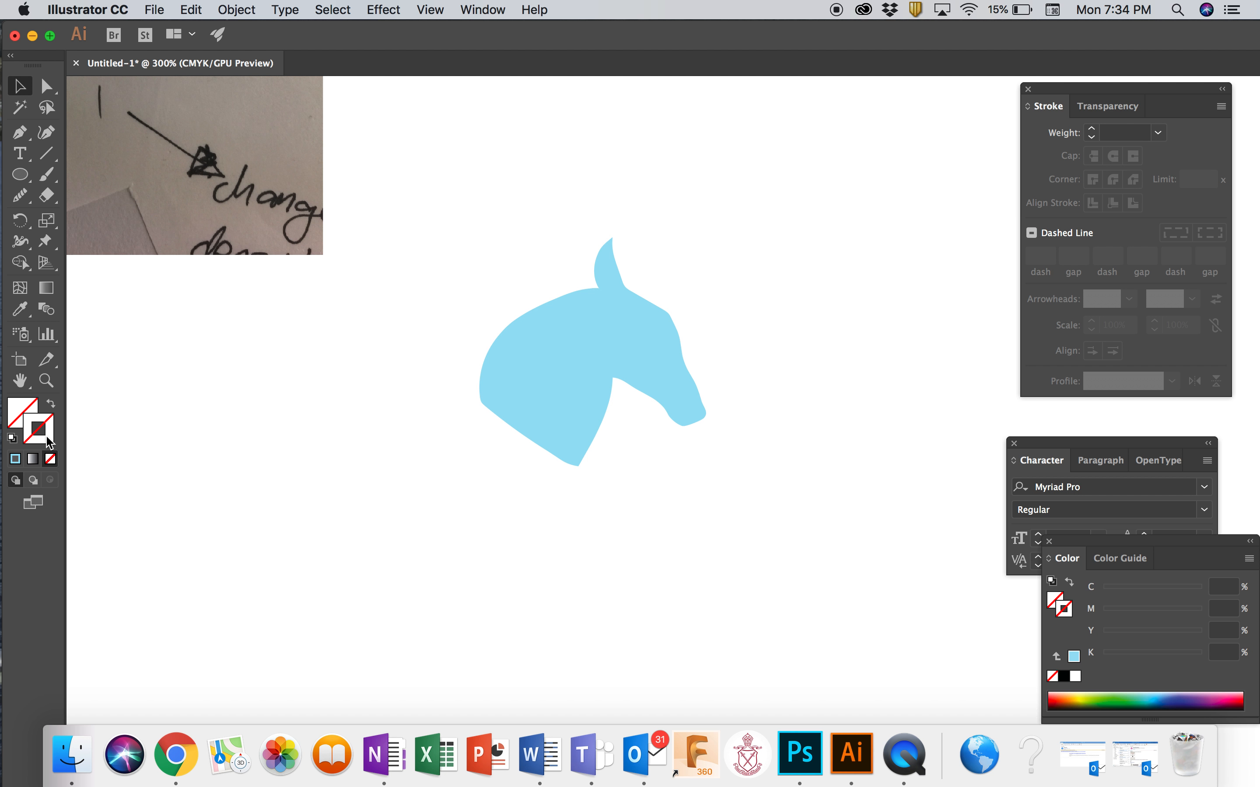
pyautogui.click(14, 460)
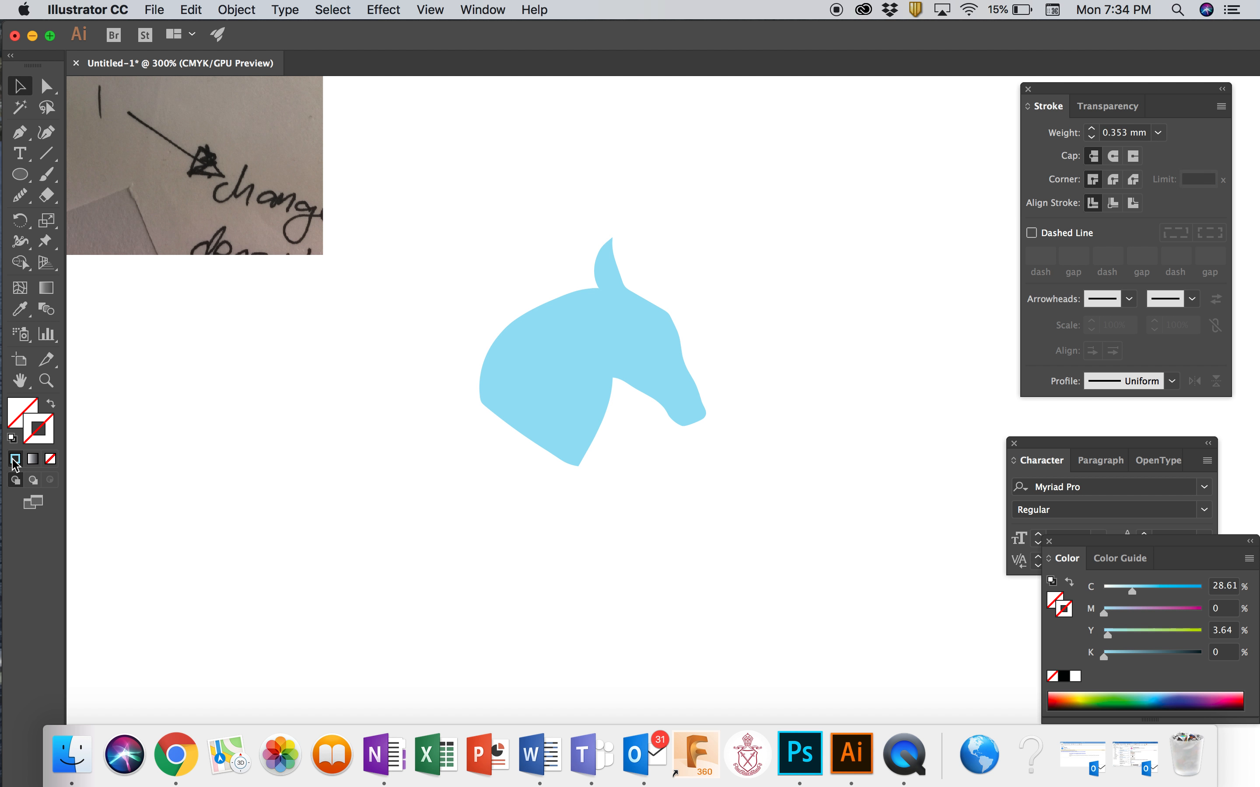
pyautogui.doubleClick(41, 444)
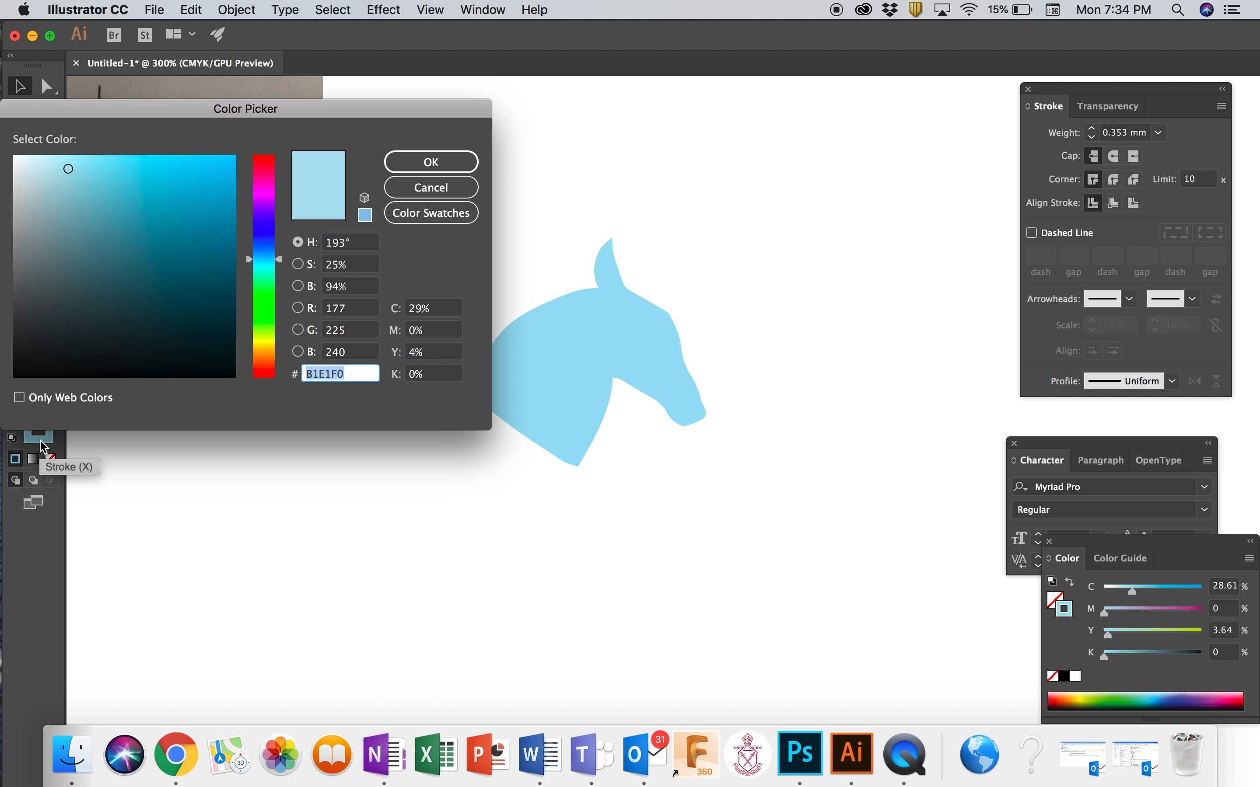
pyautogui.click(16, 374)
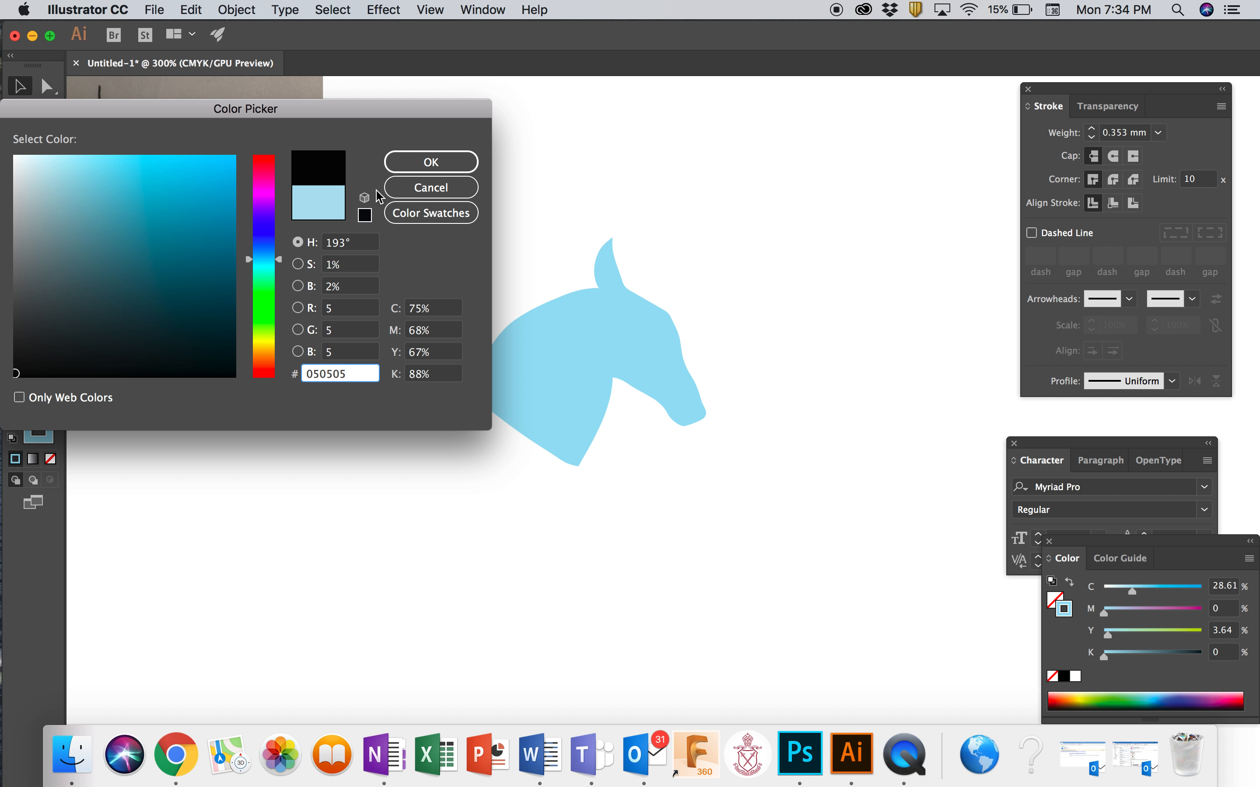
pyautogui.click(413, 166)
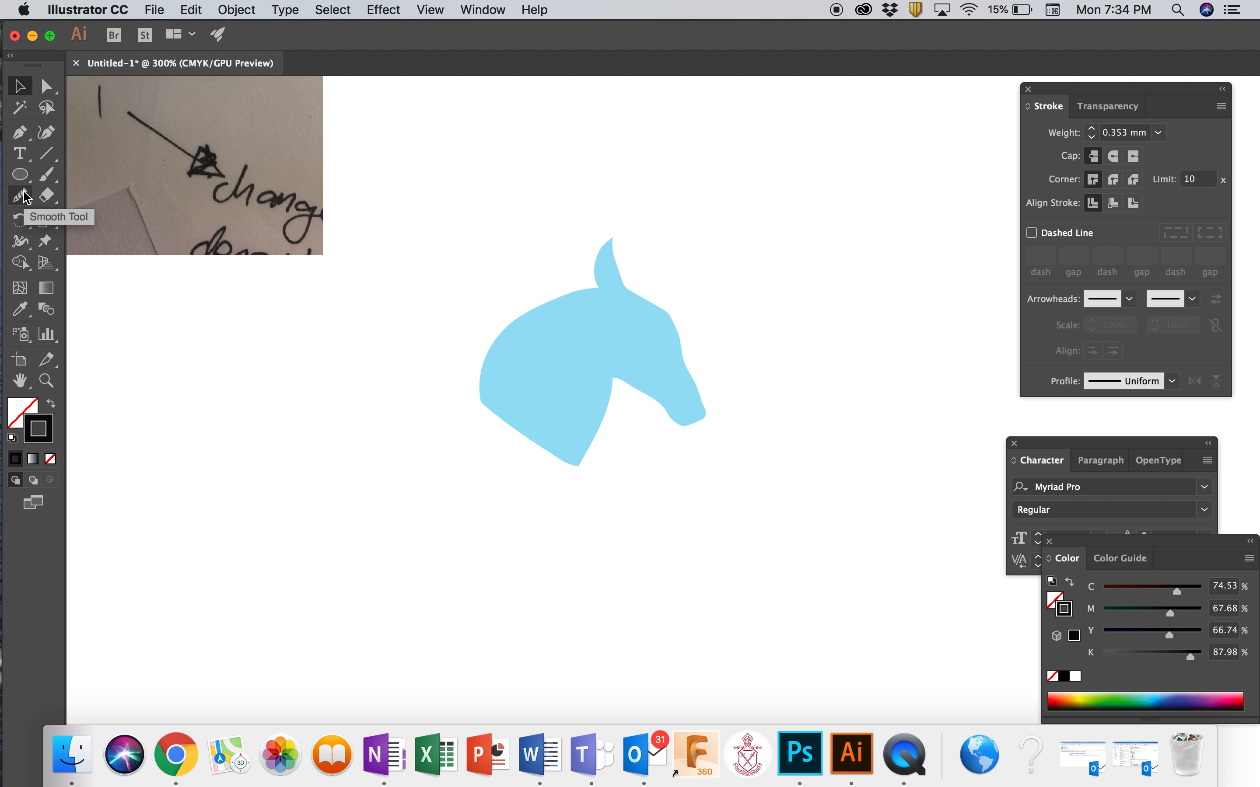
# Draw the first freehand Pencil strokes across the forehead and cheek of the light blue head
pyautogui.moveTo(33, 209)
pyautogui.mouseDown()
pyautogui.moveTo(52, 235)
pyautogui.moveTo(86, 213)
pyautogui.mouseUp()
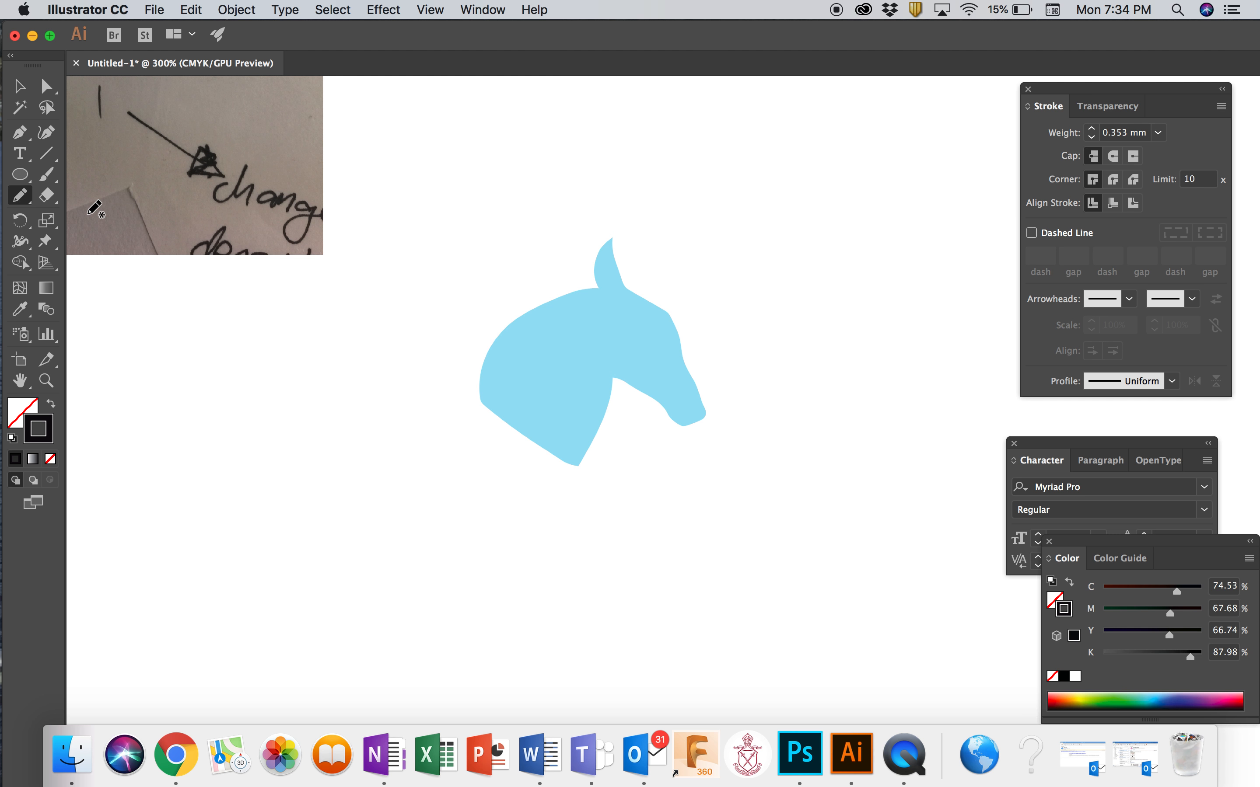
pyautogui.moveTo(656, 335); pyautogui.dragTo(687, 352)
pyautogui.moveTo(601, 330)
pyautogui.mouseDown()
pyautogui.moveTo(663, 355)
pyautogui.moveTo(611, 266)
pyautogui.mouseUp()
# Fill the horse's ear and its base with short crossing black Pencil strokes
pyautogui.scroll(5, 619, 304)
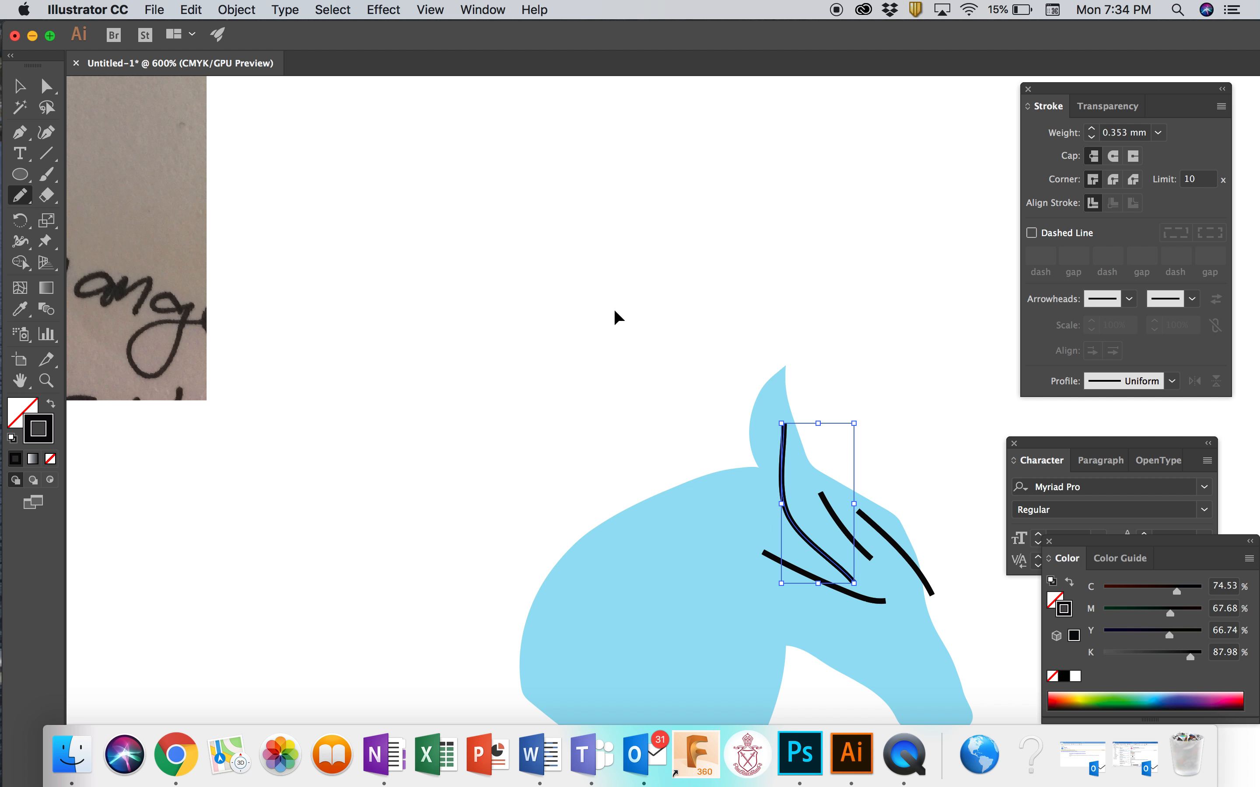
pyautogui.hscroll(3, 620, 306)
pyautogui.scroll(-2, 622, 292)
pyautogui.moveTo(570, 182)
pyautogui.mouseDown()
pyautogui.moveTo(569, 219)
pyautogui.moveTo(576, 162)
pyautogui.mouseUp()
pyautogui.rightClick(579, 157)
pyautogui.click(583, 153)
pyautogui.moveTo(552, 215)
pyautogui.mouseDown()
pyautogui.moveTo(568, 250)
pyautogui.moveTo(591, 216)
pyautogui.moveTo(584, 154)
pyautogui.moveTo(608, 230)
pyautogui.moveTo(591, 284)
pyautogui.mouseUp()
pyautogui.moveTo(606, 285); pyautogui.dragTo(568, 324)
# Hatch the upper neck behind the ear with crossing black Pencil strokes along the crest
pyautogui.moveTo(547, 296); pyautogui.dragTo(623, 372)
pyautogui.moveTo(542, 311); pyautogui.dragTo(587, 384)
pyautogui.moveTo(558, 285); pyautogui.dragTo(442, 352)
pyautogui.moveTo(449, 317); pyautogui.dragTo(522, 373)
pyautogui.moveTo(487, 299); pyautogui.dragTo(572, 348)
pyautogui.moveTo(565, 289); pyautogui.dragTo(446, 383)
pyautogui.moveTo(514, 293)
pyautogui.mouseDown()
pyautogui.moveTo(386, 341)
pyautogui.moveTo(458, 404)
pyautogui.mouseUp()
pyautogui.moveTo(436, 342); pyautogui.dragTo(532, 400)
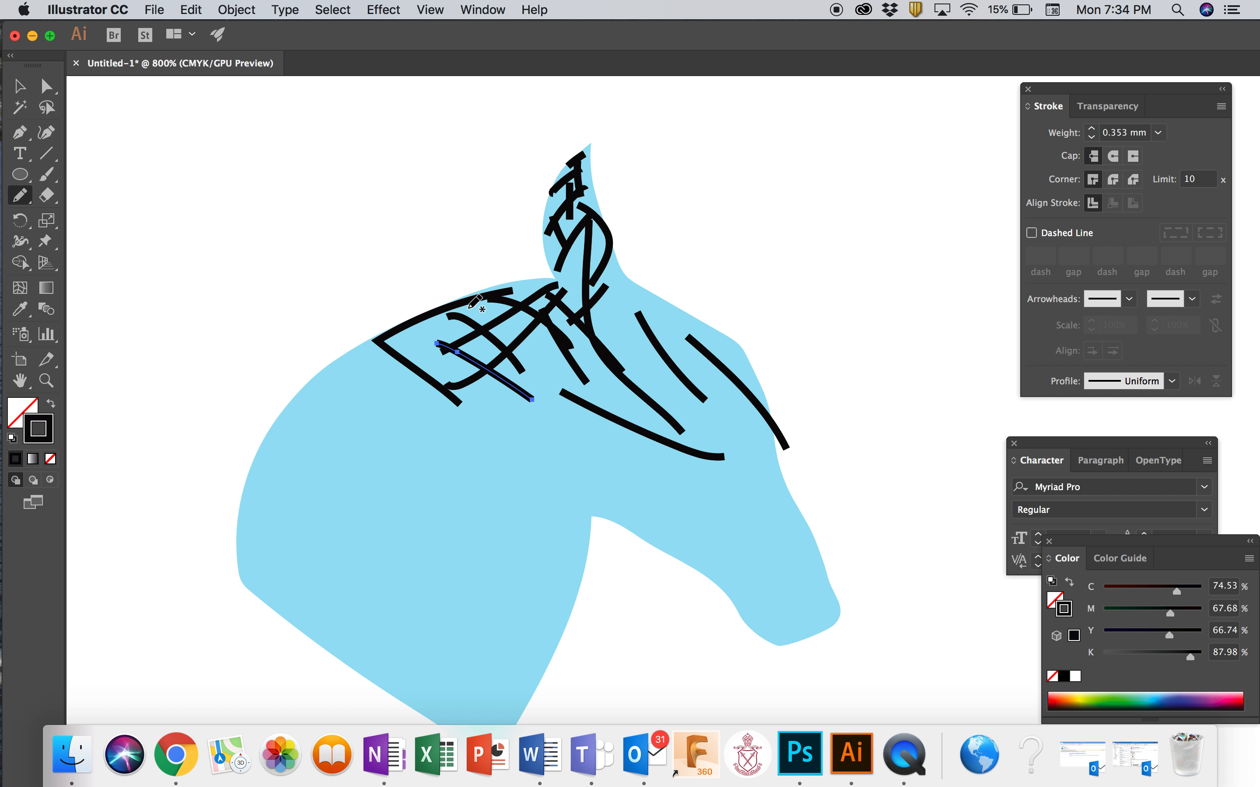
pyautogui.moveTo(461, 309)
pyautogui.mouseDown()
pyautogui.moveTo(356, 378)
pyautogui.moveTo(419, 401)
pyautogui.moveTo(436, 423)
pyautogui.mouseUp()
pyautogui.moveTo(358, 433)
pyautogui.mouseDown()
pyautogui.moveTo(434, 377)
pyautogui.moveTo(465, 438)
pyautogui.moveTo(431, 503)
pyautogui.mouseUp()
pyautogui.moveTo(384, 457); pyautogui.dragTo(523, 489)
pyautogui.moveTo(436, 439); pyautogui.dragTo(608, 473)
pyautogui.moveTo(444, 375); pyautogui.dragTo(566, 432)
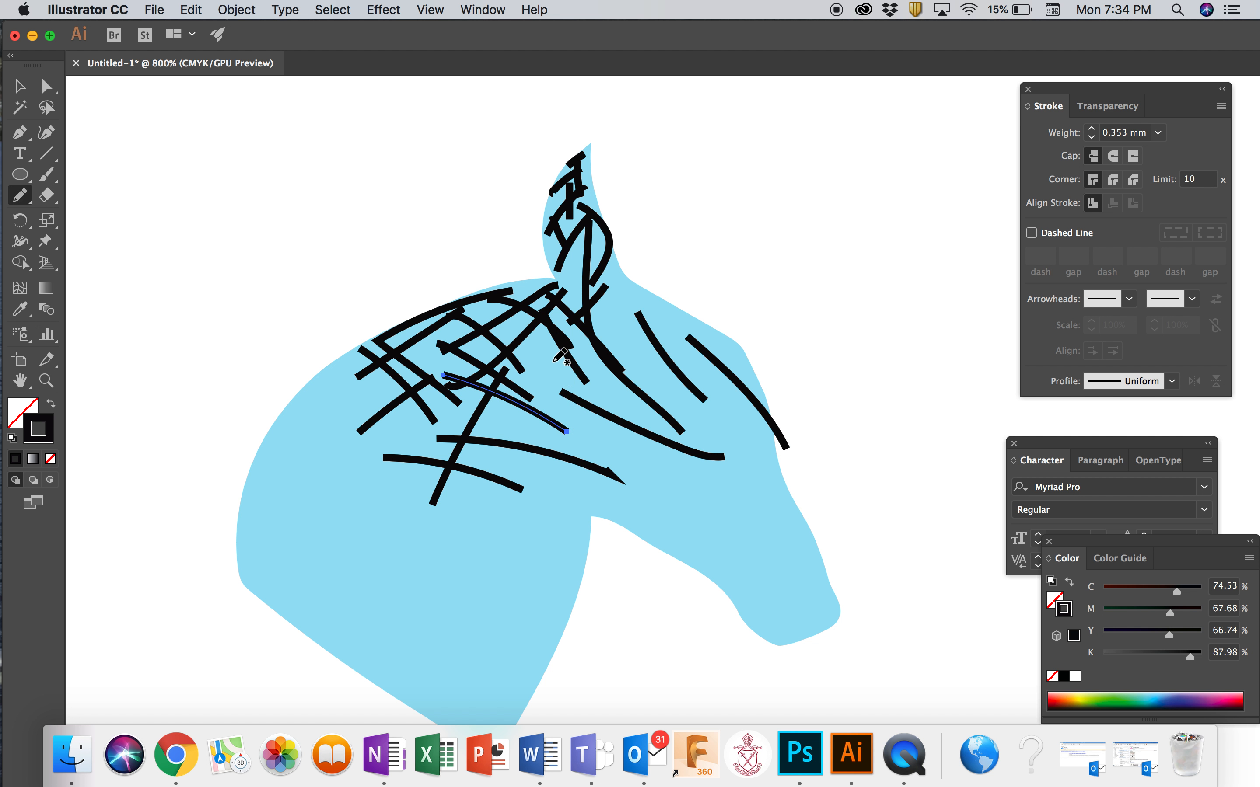
# Extend the Pencil hatching with longer crossing strokes over the middle and lower neck
pyautogui.moveTo(554, 363); pyautogui.dragTo(519, 504)
pyautogui.moveTo(589, 425)
pyautogui.mouseDown()
pyautogui.moveTo(534, 556)
pyautogui.moveTo(286, 446)
pyautogui.moveTo(320, 579)
pyautogui.mouseUp()
pyautogui.moveTo(371, 489); pyautogui.dragTo(388, 575)
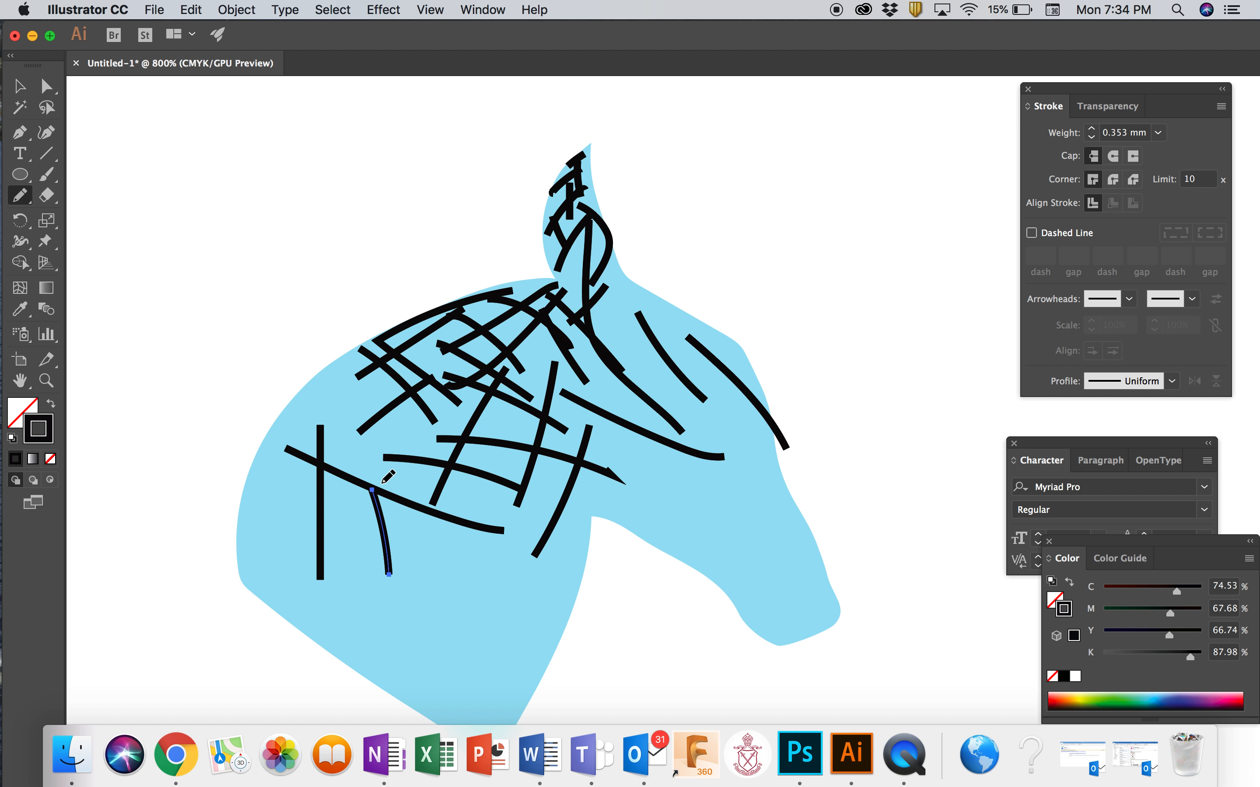
pyautogui.moveTo(391, 492); pyautogui.dragTo(468, 659)
pyautogui.moveTo(353, 418)
pyautogui.mouseDown()
pyautogui.moveTo(423, 451)
pyautogui.moveTo(505, 527)
pyautogui.mouseUp()
pyautogui.moveTo(409, 385)
pyautogui.mouseDown()
pyautogui.moveTo(499, 468)
pyautogui.moveTo(276, 442)
pyautogui.mouseUp()
pyautogui.moveTo(352, 355)
pyautogui.mouseDown()
pyautogui.moveTo(302, 442)
pyautogui.moveTo(405, 472)
pyautogui.mouseUp()
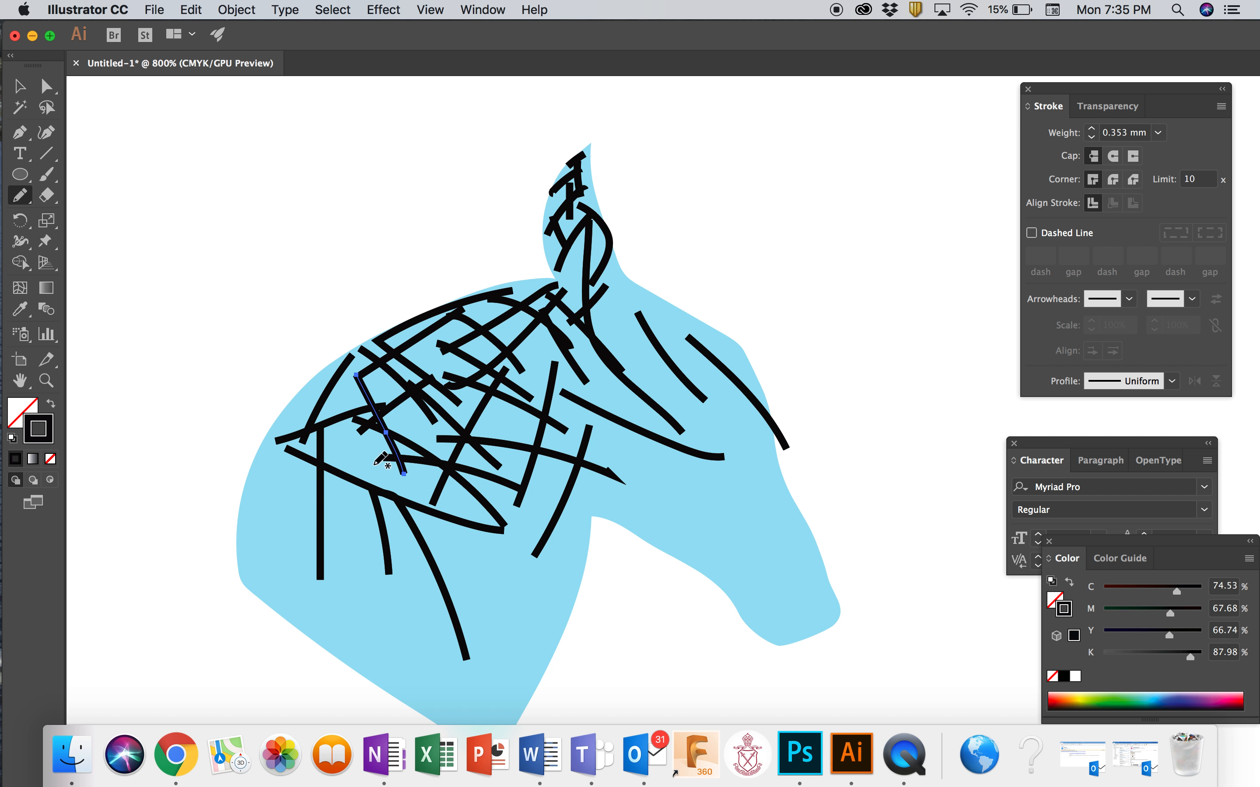
pyautogui.moveTo(327, 426); pyautogui.dragTo(440, 531)
pyautogui.moveTo(461, 452); pyautogui.dragTo(540, 562)
pyautogui.moveTo(462, 636); pyautogui.dragTo(550, 551)
pyautogui.moveTo(448, 541); pyautogui.dragTo(523, 630)
pyautogui.moveTo(551, 630); pyautogui.dragTo(508, 680)
# Add sparse Pencil strokes from the throat across the cheek toward the face
pyautogui.moveTo(594, 479); pyautogui.dragTo(554, 609)
pyautogui.moveTo(536, 473); pyautogui.dragTo(637, 484)
pyautogui.moveTo(656, 469); pyautogui.dragTo(638, 518)
pyautogui.moveTo(651, 333); pyautogui.dragTo(625, 492)
pyautogui.moveTo(696, 380)
pyautogui.mouseDown()
pyautogui.moveTo(700, 495)
pyautogui.moveTo(726, 568)
pyautogui.mouseUp()
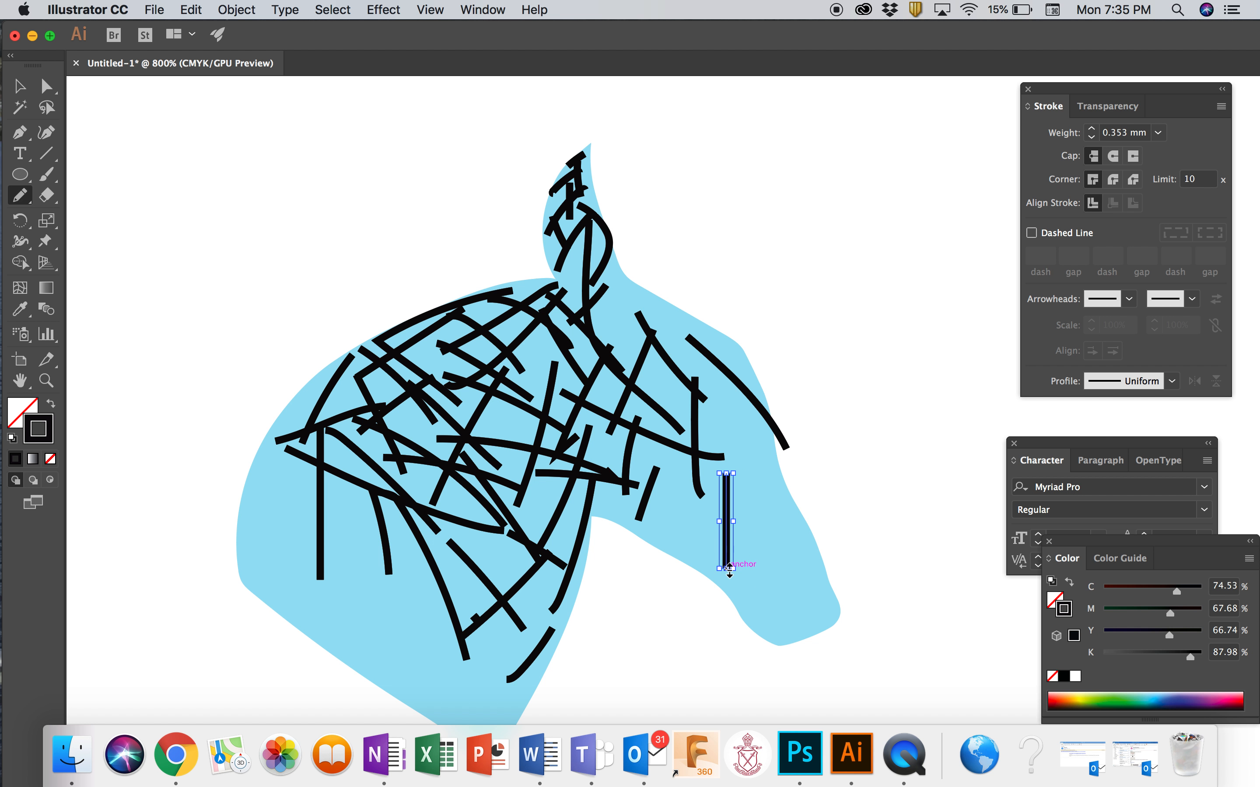
# Draw loose, scattered Pencil strokes around and below the base of the neck, like the photographed sketch, plus an extra stroke on the head
pyautogui.press('super+minus')
pyautogui.press('super+minus')
pyautogui.press('super+minus')
pyautogui.press('super+minus')
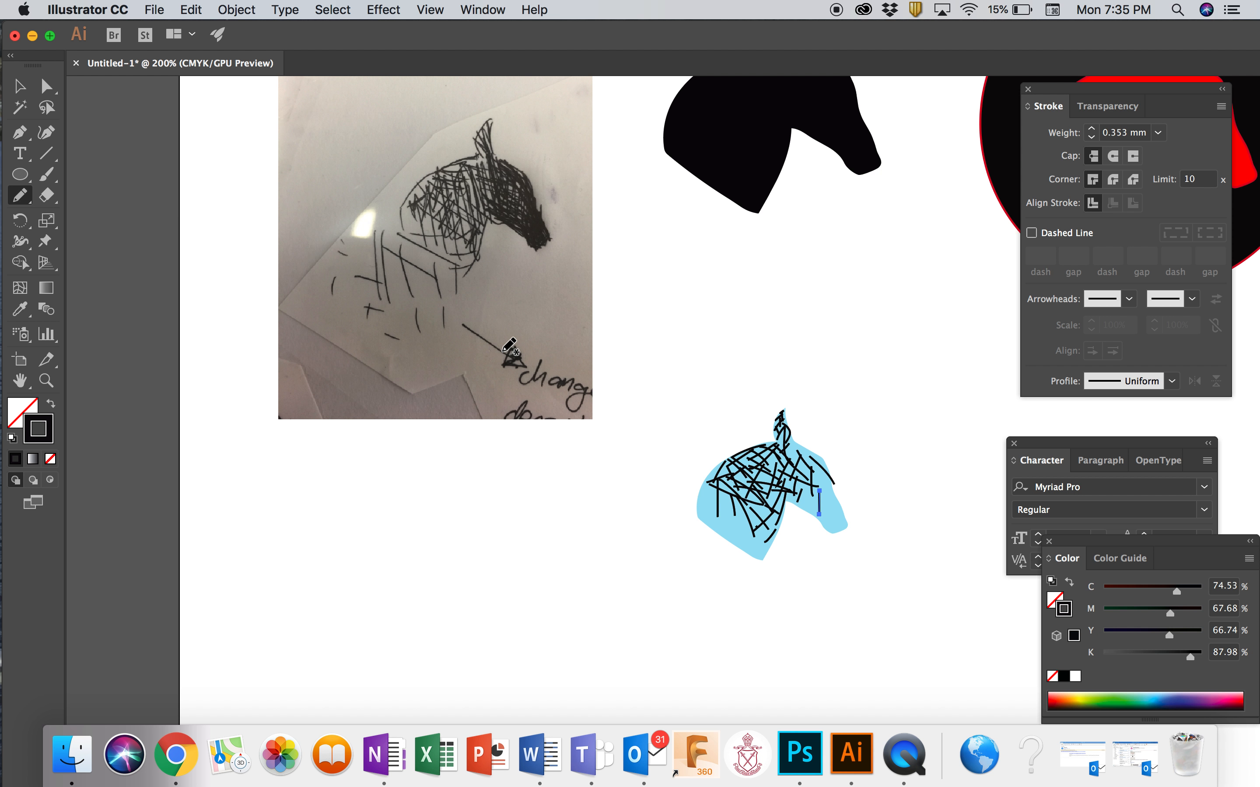
pyautogui.moveTo(729, 517); pyautogui.dragTo(729, 547)
pyautogui.moveTo(700, 500)
pyautogui.mouseDown()
pyautogui.moveTo(687, 570)
pyautogui.moveTo(754, 577)
pyautogui.moveTo(701, 577)
pyautogui.moveTo(711, 604)
pyautogui.mouseUp()
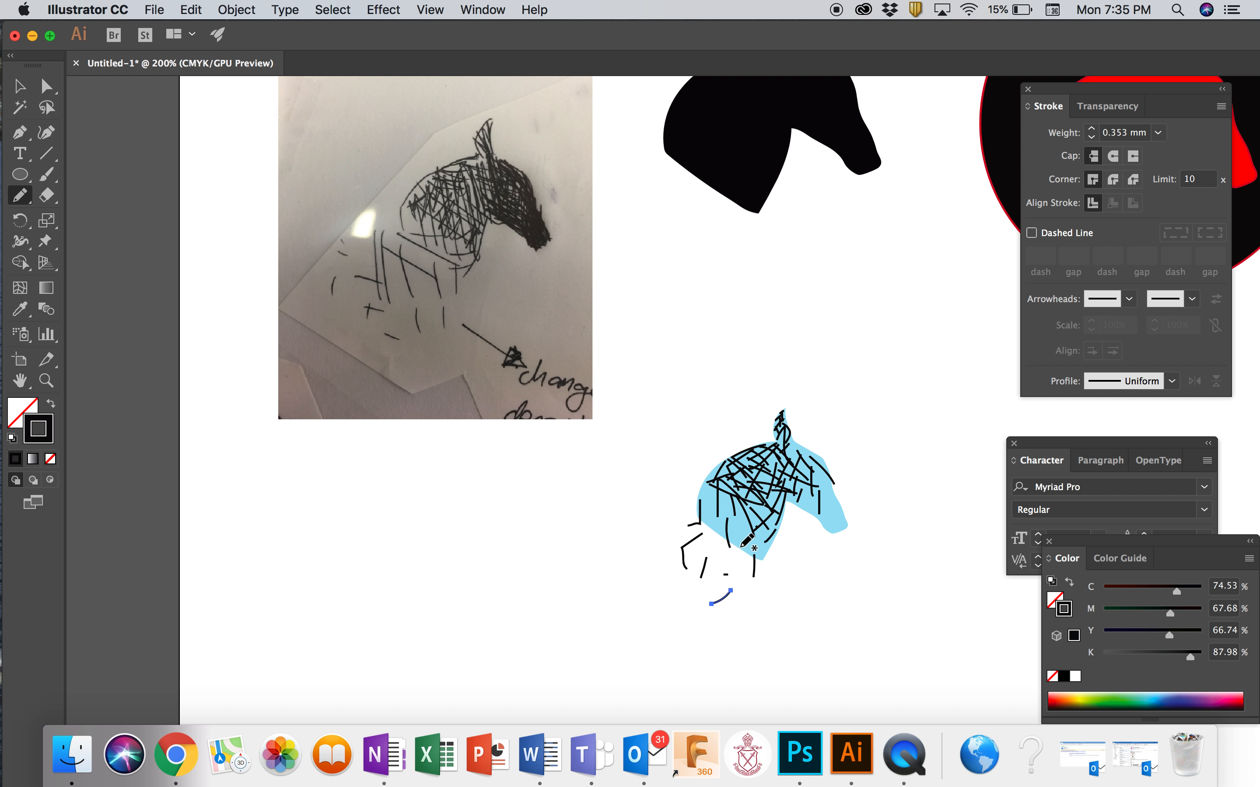
pyautogui.moveTo(740, 540); pyautogui.dragTo(743, 571)
pyautogui.moveTo(681, 535)
pyautogui.mouseDown()
pyautogui.moveTo(741, 540)
pyautogui.moveTo(679, 584)
pyautogui.moveTo(654, 537)
pyautogui.mouseUp()
pyautogui.moveTo(698, 494)
pyautogui.mouseDown()
pyautogui.moveTo(732, 508)
pyautogui.moveTo(790, 463)
pyautogui.mouseUp()
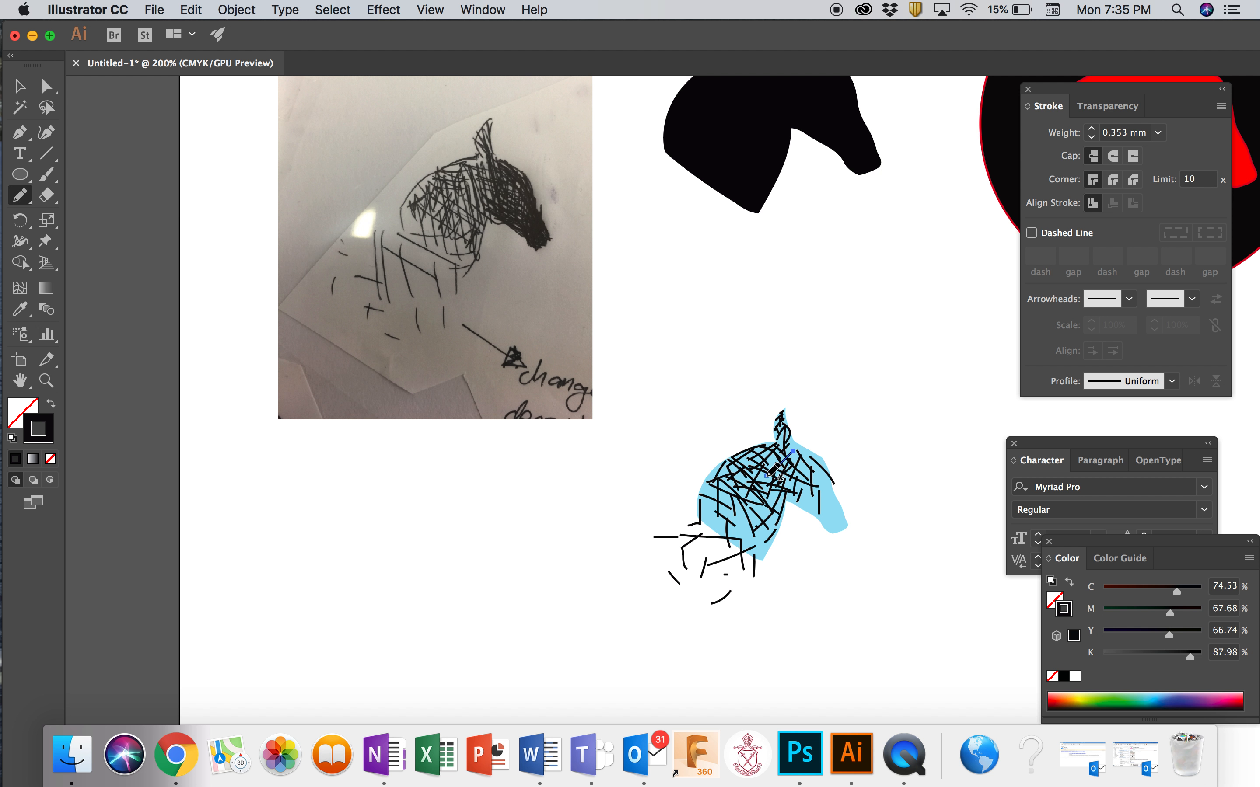
# Build up dense crossing Pencil strokes over the horse's muzzle, nose and chin
pyautogui.scroll(10, 772, 471)
pyautogui.scroll(-6, 772, 470)
pyautogui.hscroll(7, 772, 470)
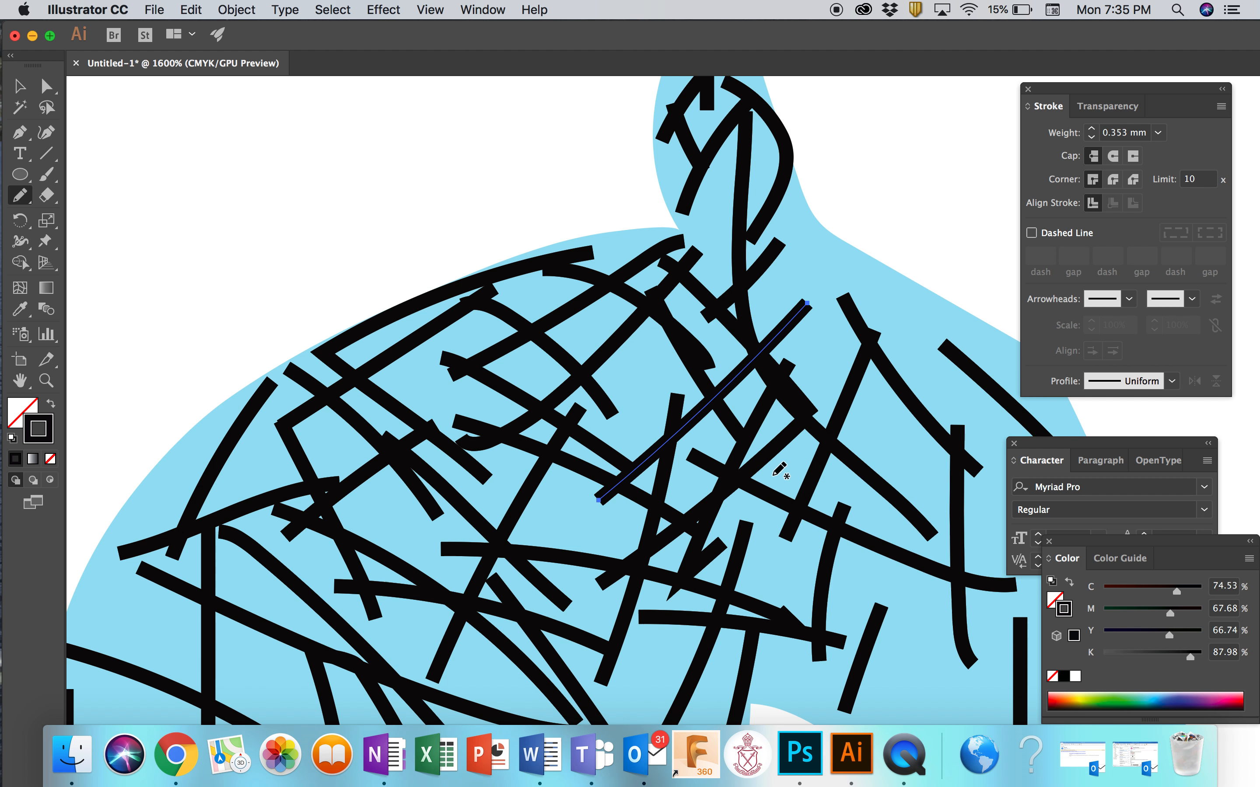
pyautogui.moveTo(705, 496); pyautogui.dragTo(805, 558)
pyautogui.moveTo(660, 503); pyautogui.dragTo(815, 648)
pyautogui.moveTo(872, 541); pyautogui.dragTo(892, 621)
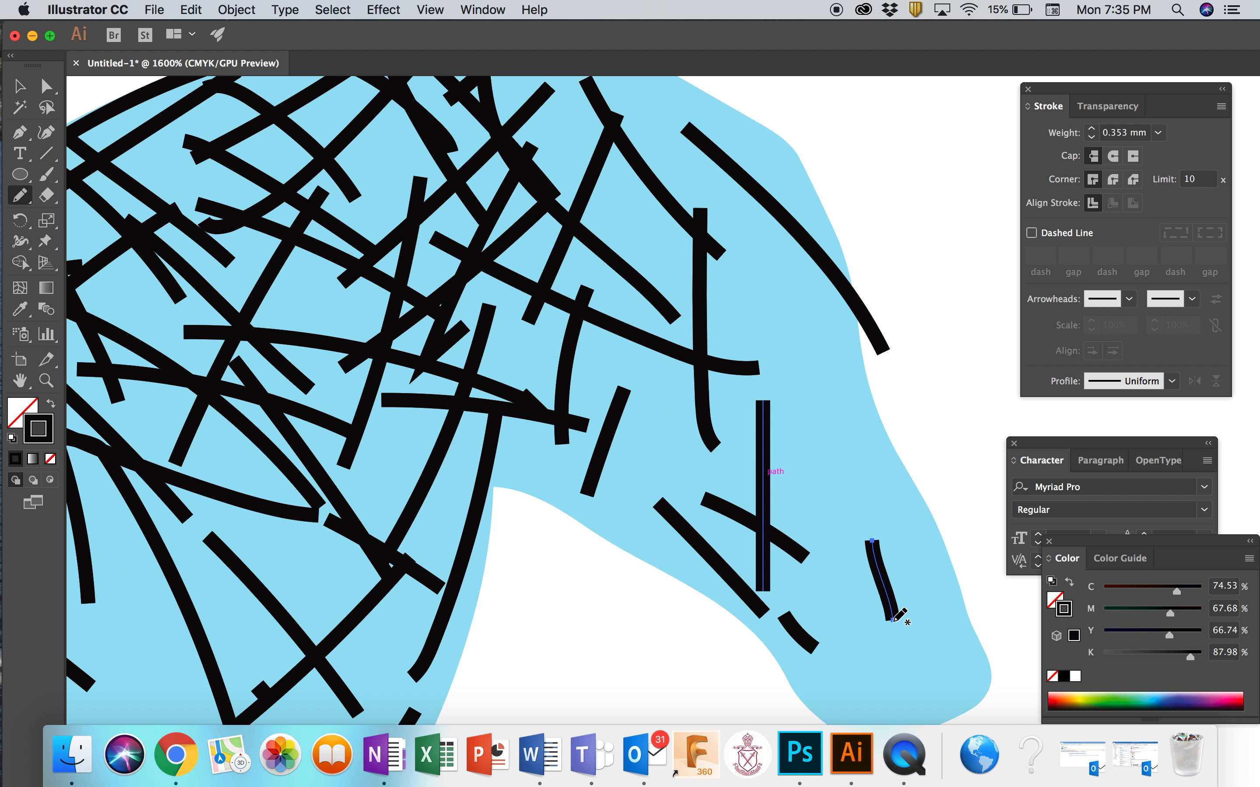
pyautogui.moveTo(887, 537); pyautogui.dragTo(946, 632)
pyautogui.moveTo(911, 519); pyautogui.dragTo(817, 613)
pyautogui.scroll(-5, 885, 599)
pyautogui.hscroll(3, 885, 599)
pyautogui.moveTo(734, 473); pyautogui.dragTo(830, 588)
pyautogui.moveTo(854, 433); pyautogui.dragTo(774, 504)
pyautogui.moveTo(863, 460)
pyautogui.mouseDown()
pyautogui.moveTo(820, 551)
pyautogui.moveTo(894, 536)
pyautogui.mouseUp()
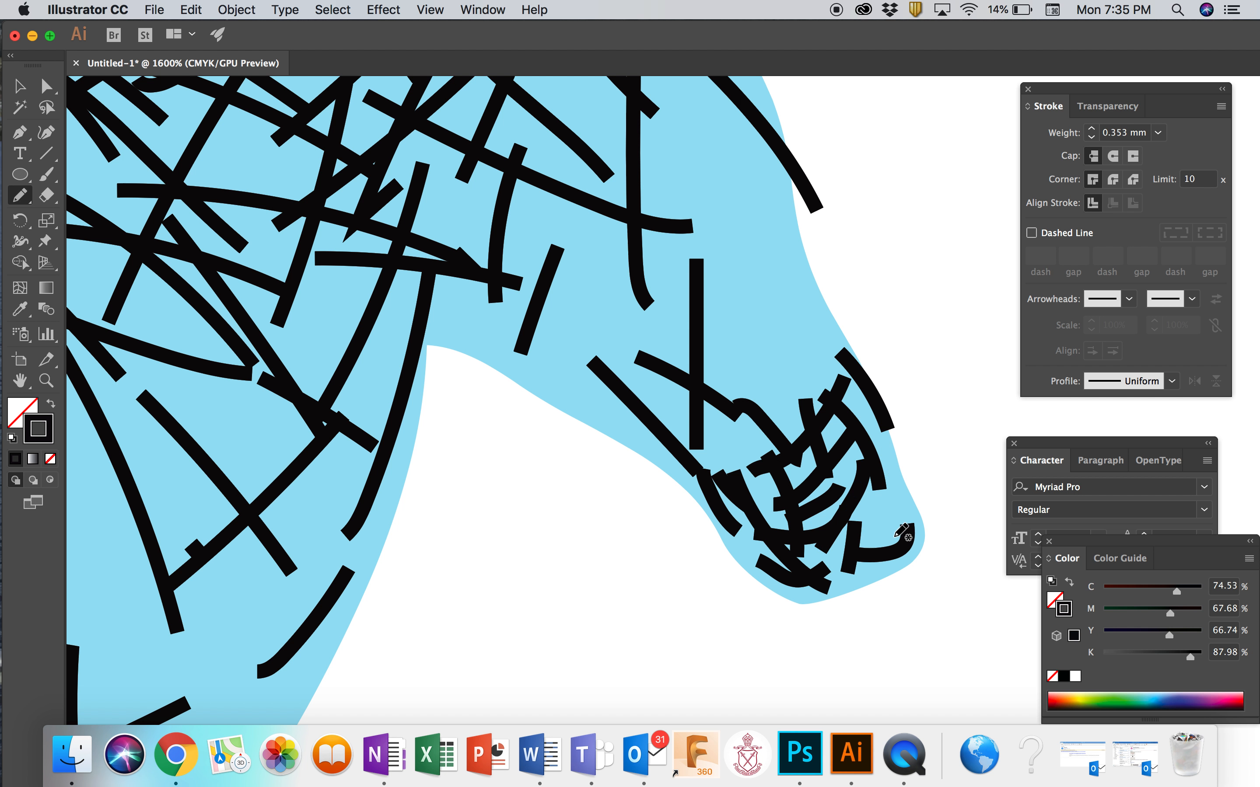
# Extend the dense Pencil hatching from the muzzle up the bridge of the nose
pyautogui.moveTo(842, 498)
pyautogui.mouseDown()
pyautogui.moveTo(896, 526)
pyautogui.moveTo(796, 358)
pyautogui.moveTo(838, 391)
pyautogui.mouseUp()
pyautogui.moveTo(835, 329); pyautogui.dragTo(770, 263)
pyautogui.moveTo(781, 217); pyautogui.dragTo(706, 359)
pyautogui.moveTo(778, 300)
pyautogui.mouseDown()
pyautogui.moveTo(740, 394)
pyautogui.moveTo(749, 464)
pyautogui.mouseUp()
pyautogui.moveTo(795, 416)
pyautogui.mouseDown()
pyautogui.moveTo(764, 456)
pyautogui.moveTo(657, 348)
pyautogui.mouseUp()
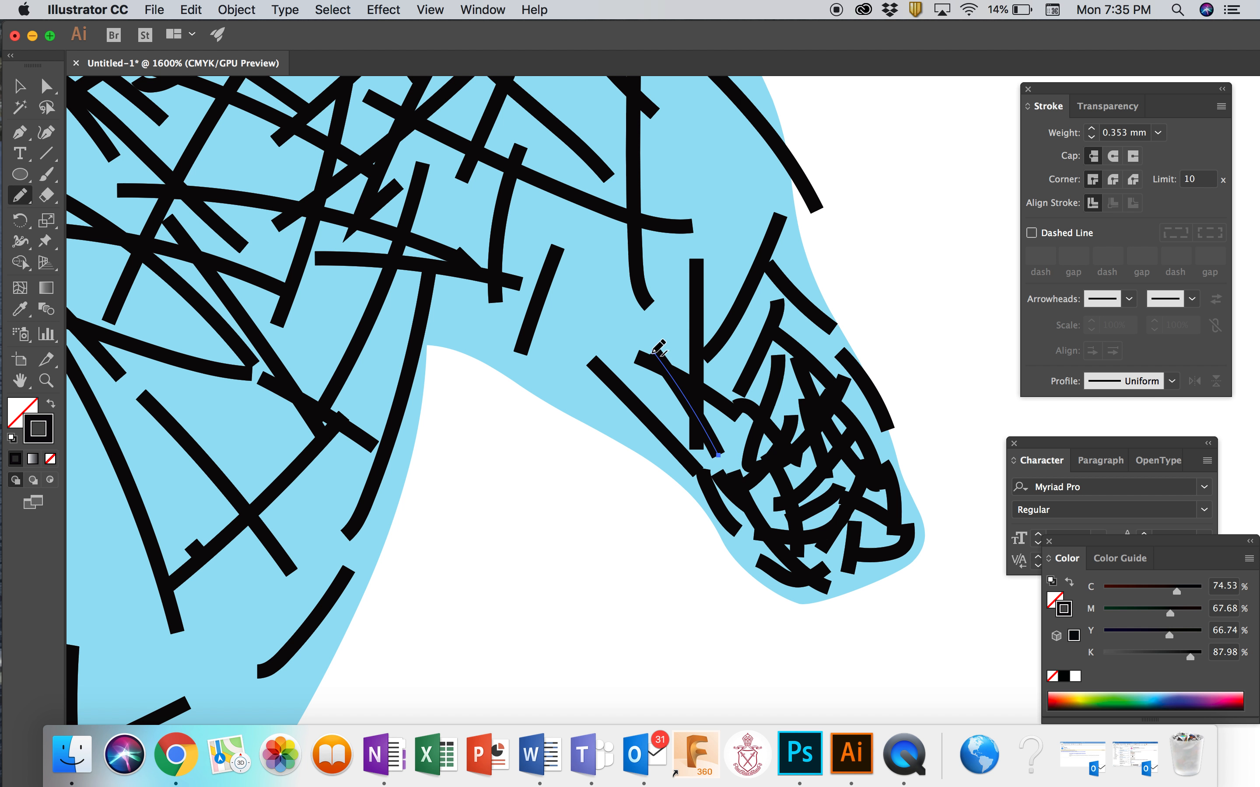
# Hatch the lower jaw and cheek with closely spaced crossing Pencil strokes
pyautogui.moveTo(554, 367)
pyautogui.mouseDown()
pyautogui.moveTo(640, 417)
pyautogui.moveTo(686, 470)
pyautogui.mouseUp()
pyautogui.moveTo(656, 408); pyautogui.dragTo(714, 295)
pyautogui.moveTo(753, 214); pyautogui.dragTo(658, 310)
pyautogui.moveTo(693, 221); pyautogui.dragTo(592, 326)
pyautogui.moveTo(623, 237); pyautogui.dragTo(547, 326)
pyautogui.moveTo(531, 230); pyautogui.dragTo(625, 353)
pyautogui.moveTo(523, 325); pyautogui.dragTo(647, 383)
pyautogui.moveTo(439, 320); pyautogui.dragTo(556, 356)
pyautogui.moveTo(443, 280); pyautogui.dragTo(593, 320)
pyautogui.moveTo(569, 200); pyautogui.dragTo(506, 335)
pyautogui.moveTo(646, 211)
pyautogui.mouseDown()
pyautogui.moveTo(643, 312)
pyautogui.moveTo(687, 359)
pyautogui.moveTo(739, 461)
pyautogui.mouseUp()
# Hatch the horse's forehead and upper bridge of the nose with crossing Pencil strokes
pyautogui.moveTo(761, 352)
pyautogui.mouseDown()
pyautogui.moveTo(659, 202)
pyautogui.moveTo(799, 367)
pyautogui.mouseUp()
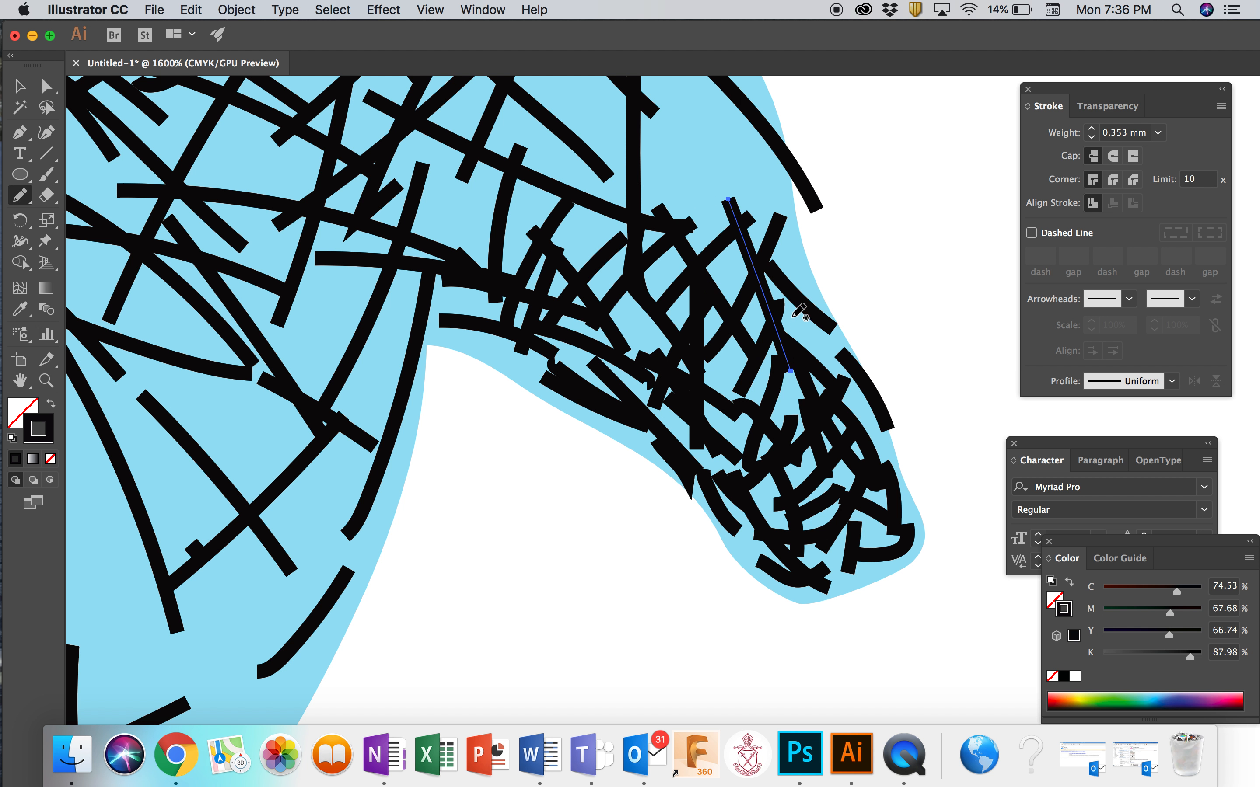
pyautogui.moveTo(794, 319); pyautogui.dragTo(848, 411)
pyautogui.moveTo(775, 208)
pyautogui.mouseDown()
pyautogui.moveTo(698, 114)
pyautogui.moveTo(621, 223)
pyautogui.mouseUp()
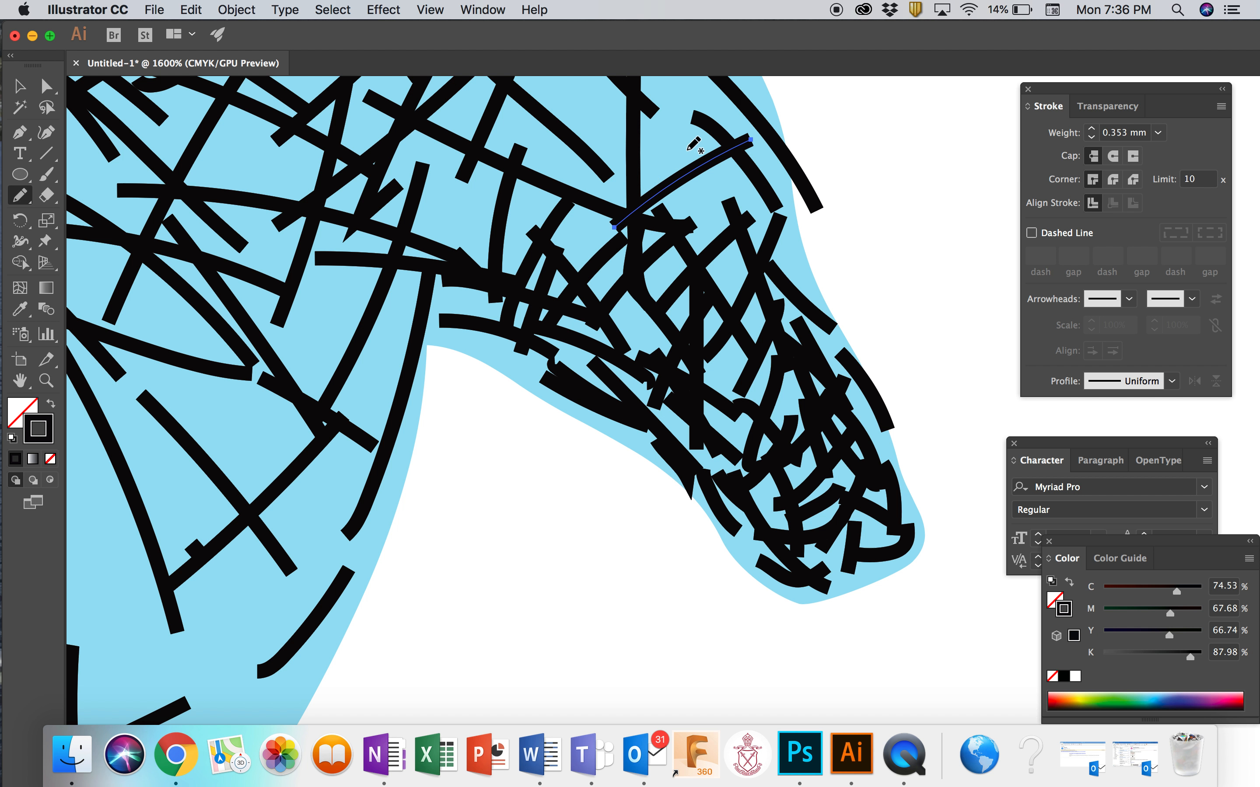
pyautogui.moveTo(688, 146); pyautogui.dragTo(602, 190)
pyautogui.moveTo(757, 172)
pyautogui.mouseDown()
pyautogui.moveTo(683, 227)
pyautogui.moveTo(753, 252)
pyautogui.mouseUp()
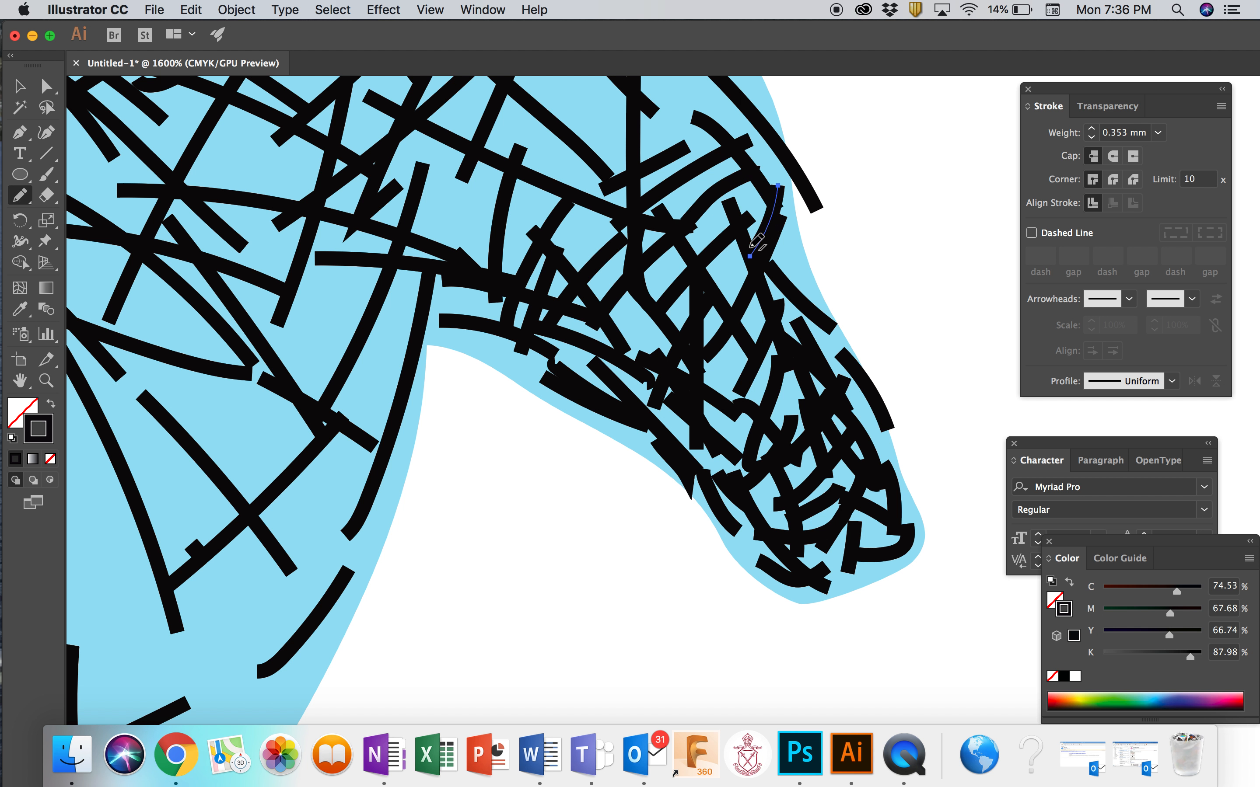
# Darken the front edge of the face, the muzzle, chin and cheek with additional overlapping Pencil strokes
pyautogui.moveTo(791, 196)
pyautogui.mouseDown()
pyautogui.moveTo(805, 309)
pyautogui.moveTo(880, 445)
pyautogui.mouseUp()
pyautogui.moveTo(860, 388)
pyautogui.mouseDown()
pyautogui.moveTo(900, 450)
pyautogui.moveTo(901, 503)
pyautogui.moveTo(856, 573)
pyautogui.mouseUp()
pyautogui.moveTo(865, 523); pyautogui.dragTo(805, 569)
pyautogui.moveTo(734, 494); pyautogui.dragTo(779, 538)
pyautogui.moveTo(757, 474)
pyautogui.mouseDown()
pyautogui.moveTo(740, 428)
pyautogui.moveTo(657, 340)
pyautogui.mouseUp()
pyautogui.moveTo(618, 271); pyautogui.dragTo(704, 341)
pyautogui.moveTo(611, 297); pyautogui.dragTo(691, 350)
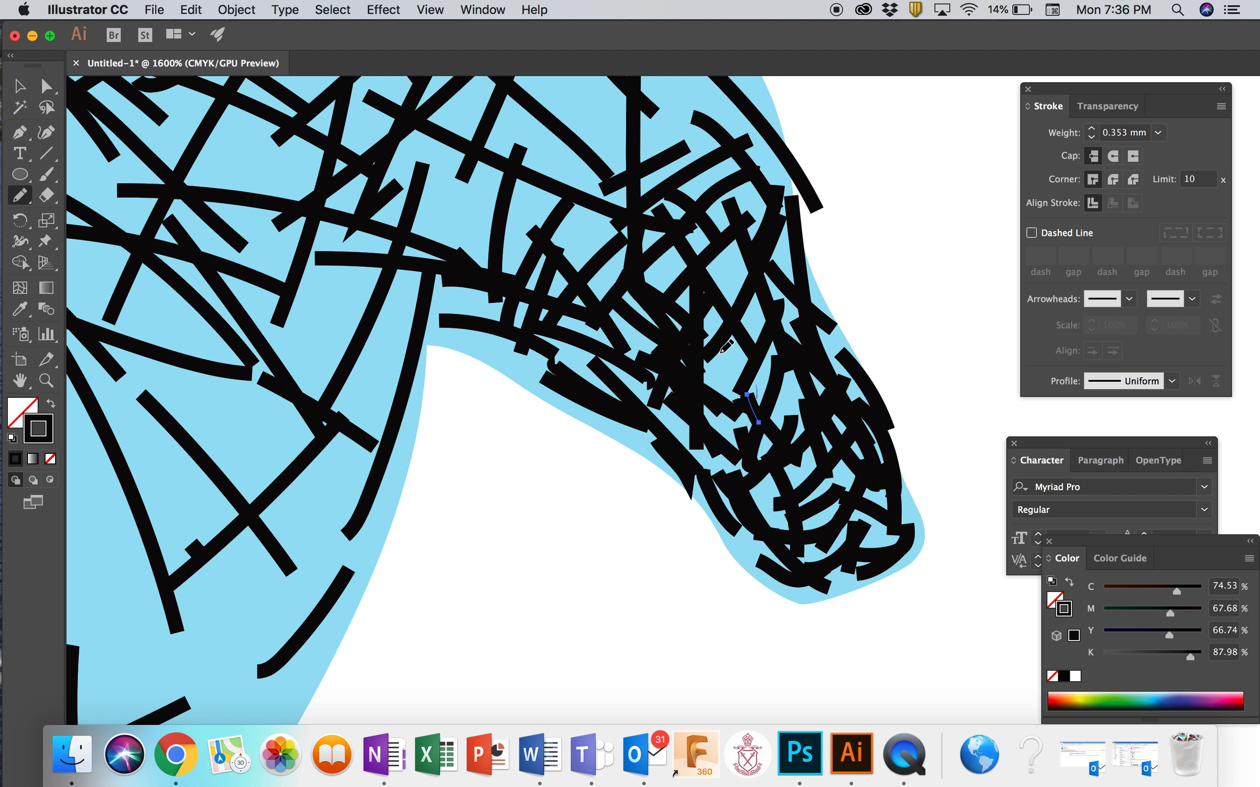
# Add longer Pencil strokes across the cheek, jaw and throat and down into the neck
pyautogui.moveTo(488, 177); pyautogui.dragTo(673, 274)
pyautogui.moveTo(507, 192); pyautogui.dragTo(315, 225)
pyautogui.moveTo(404, 284); pyautogui.dragTo(364, 456)
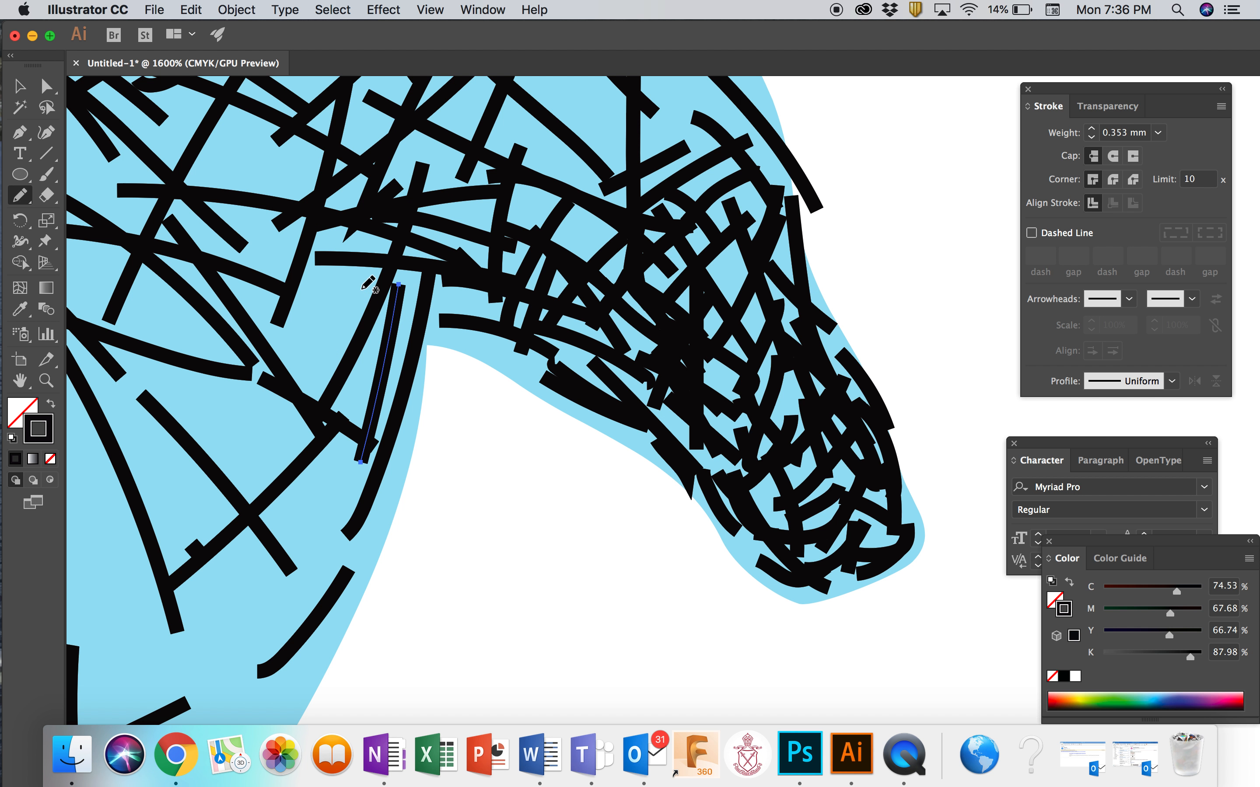
pyautogui.moveTo(361, 289); pyautogui.dragTo(285, 383)
pyautogui.moveTo(302, 267); pyautogui.dragTo(240, 365)
# Add short Pencil strokes along the back edge of the horse's neck
pyautogui.press('super+minus')
pyautogui.press('super+minus')
pyautogui.press('super+minus')
pyautogui.press('super+minus')
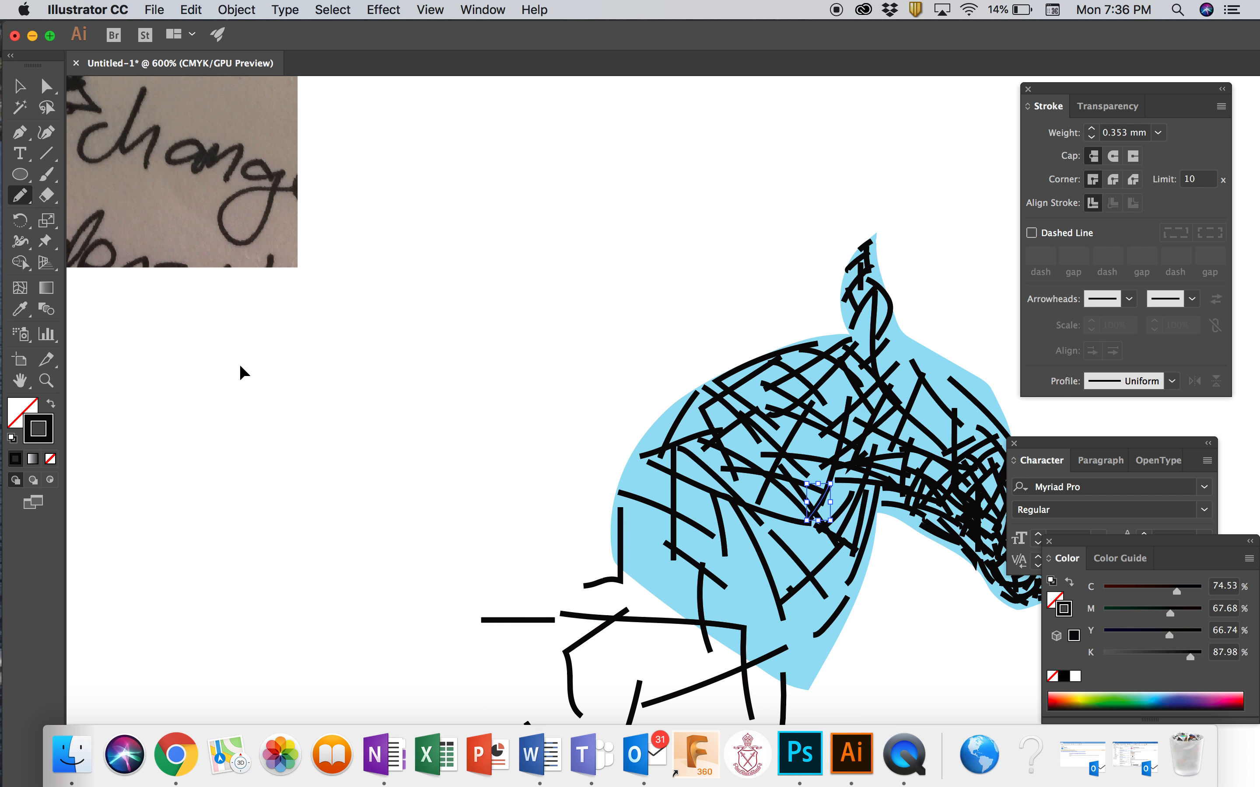
pyautogui.press('super+minus')
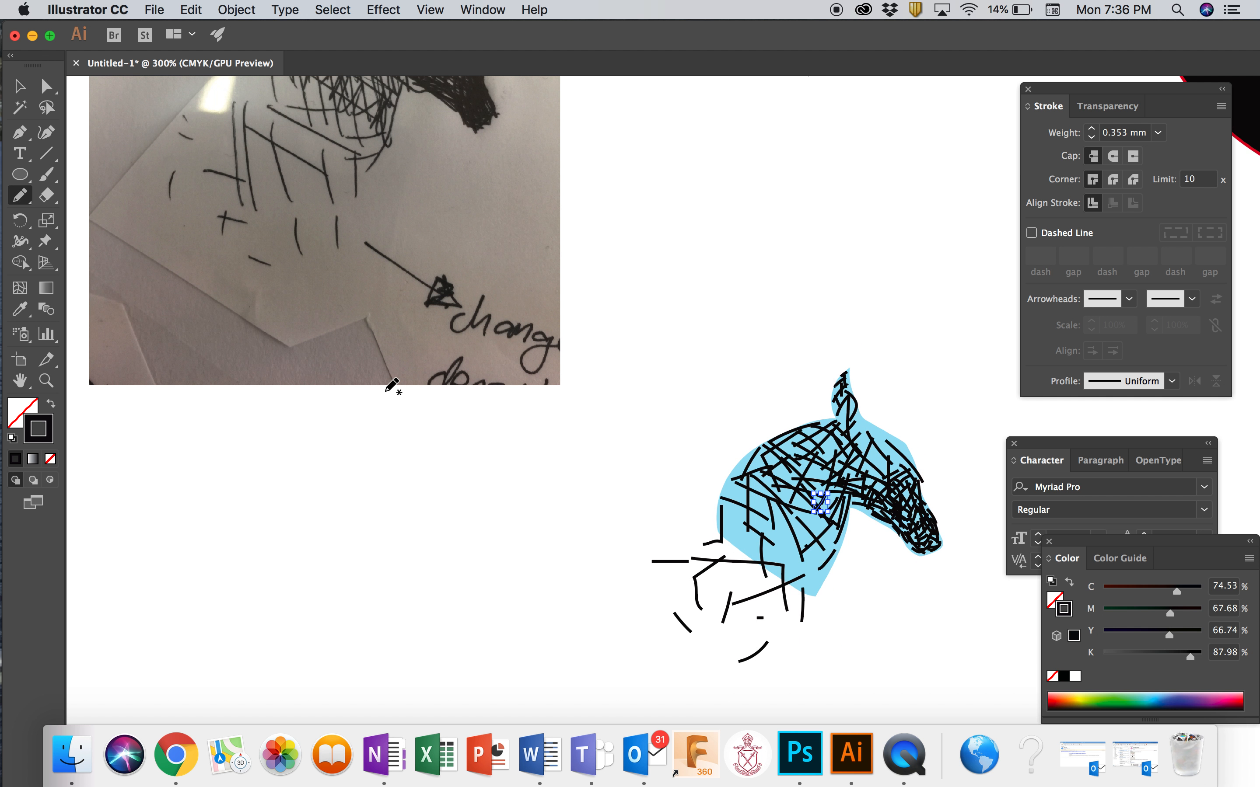
pyautogui.press('super+minus')
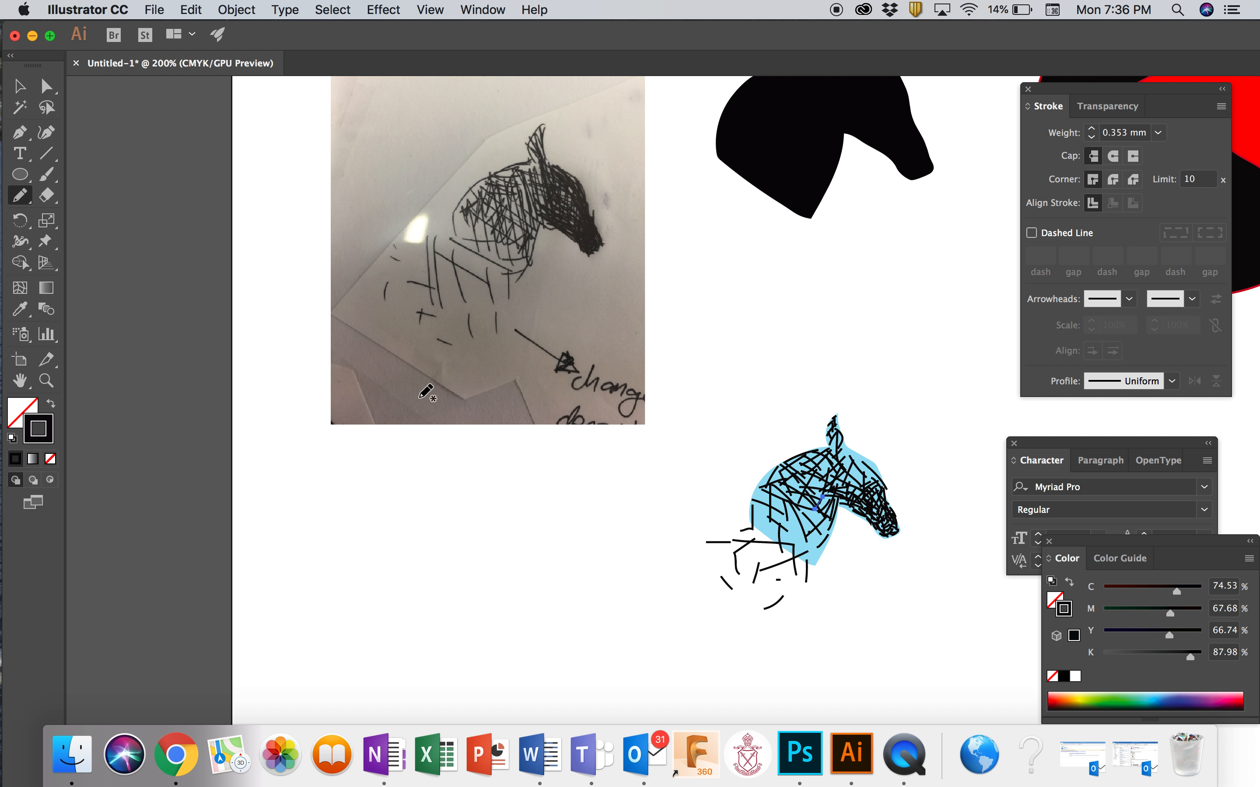
pyautogui.moveTo(743, 521); pyautogui.dragTo(734, 527)
pyautogui.press('super+minus')
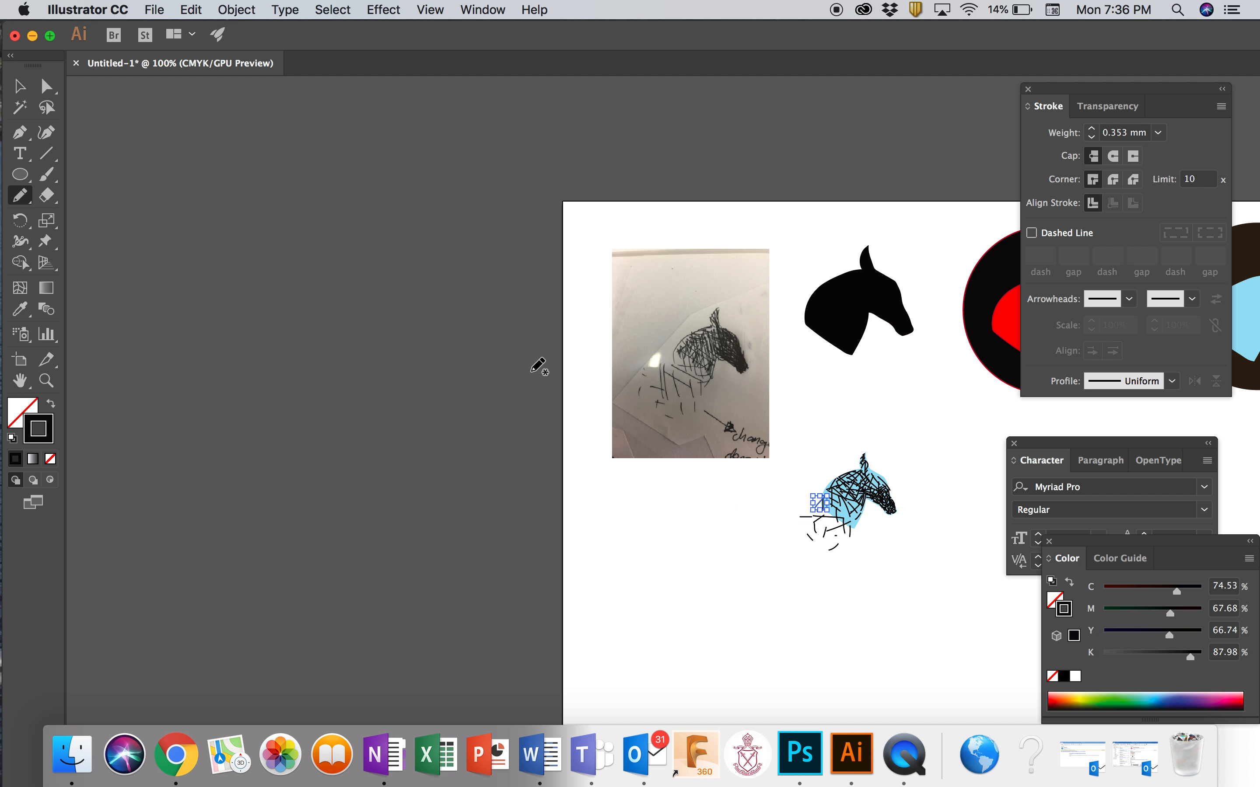
# Select all the hatching strokes without the blue silhouette and enlarge them to nearly twice their size
pyautogui.hscroll(10, 536, 365)
pyautogui.scroll(-2, 536, 364)
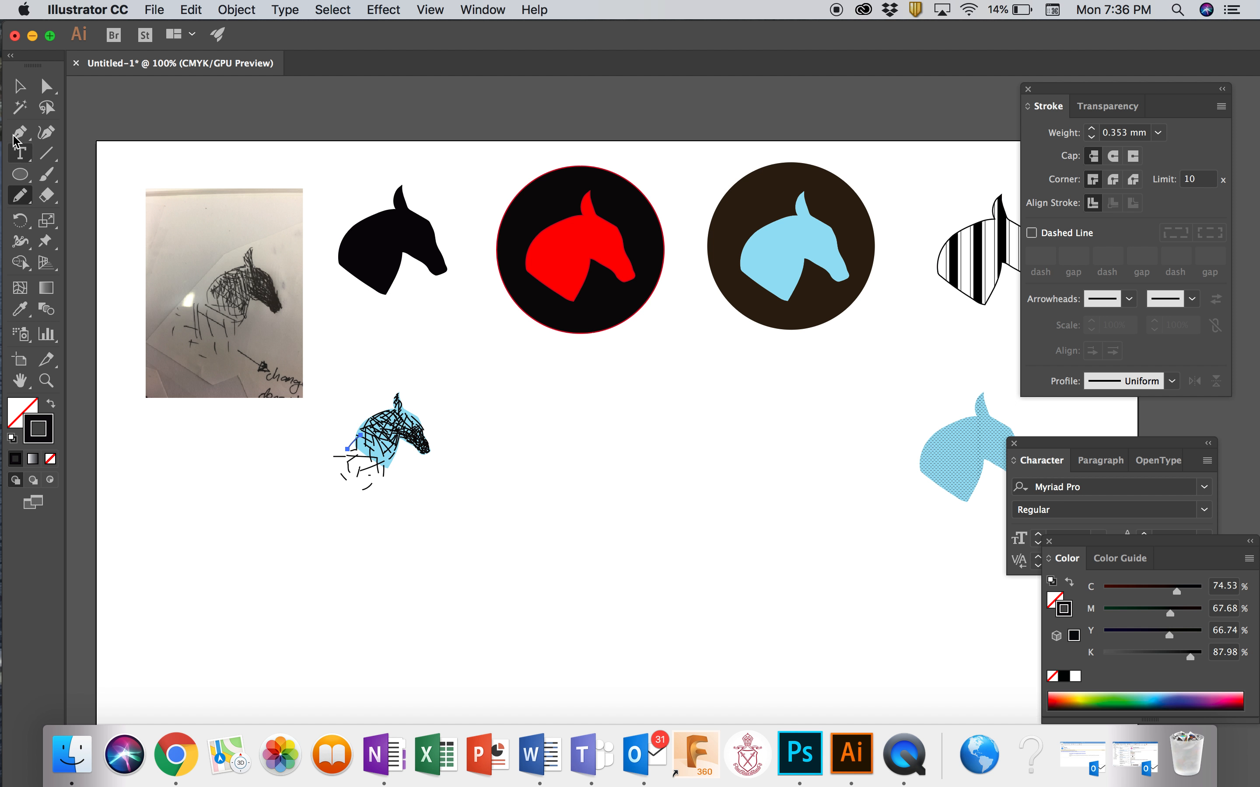
pyautogui.click(19, 86)
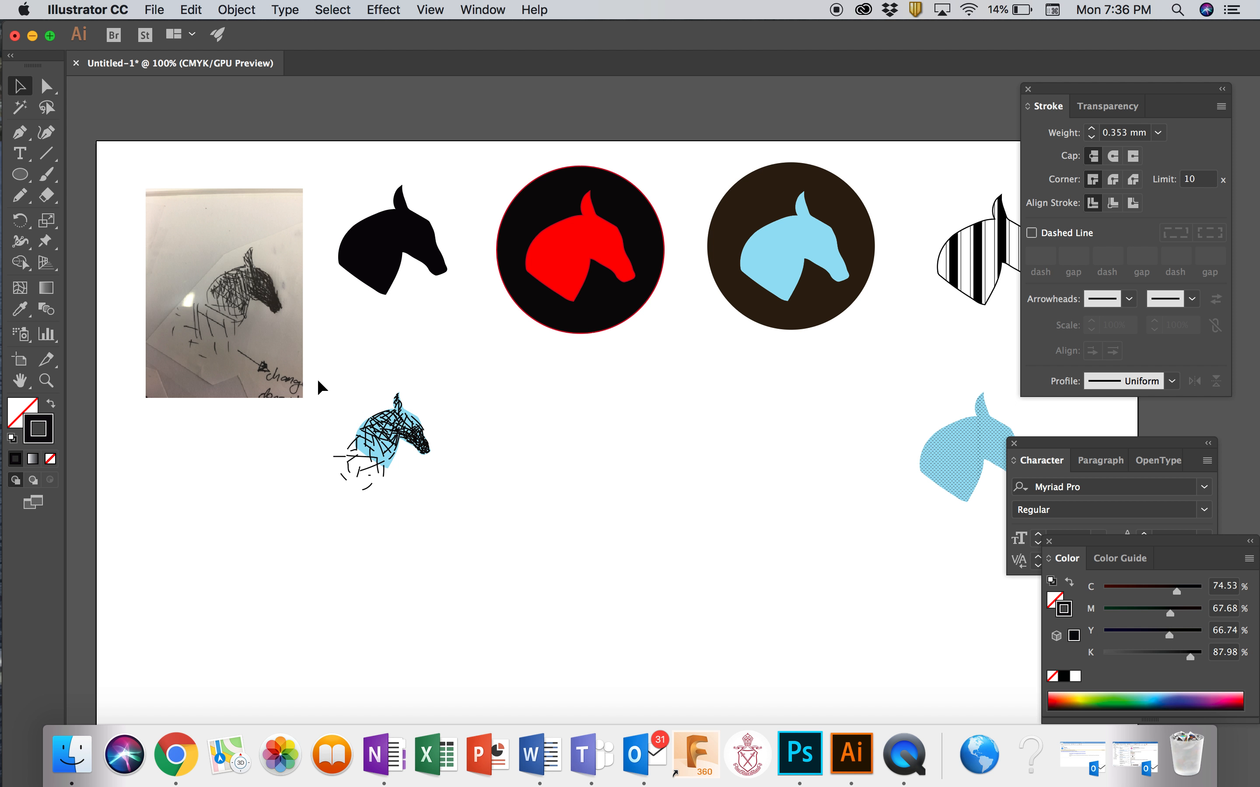
pyautogui.moveTo(323, 381); pyautogui.dragTo(496, 569)
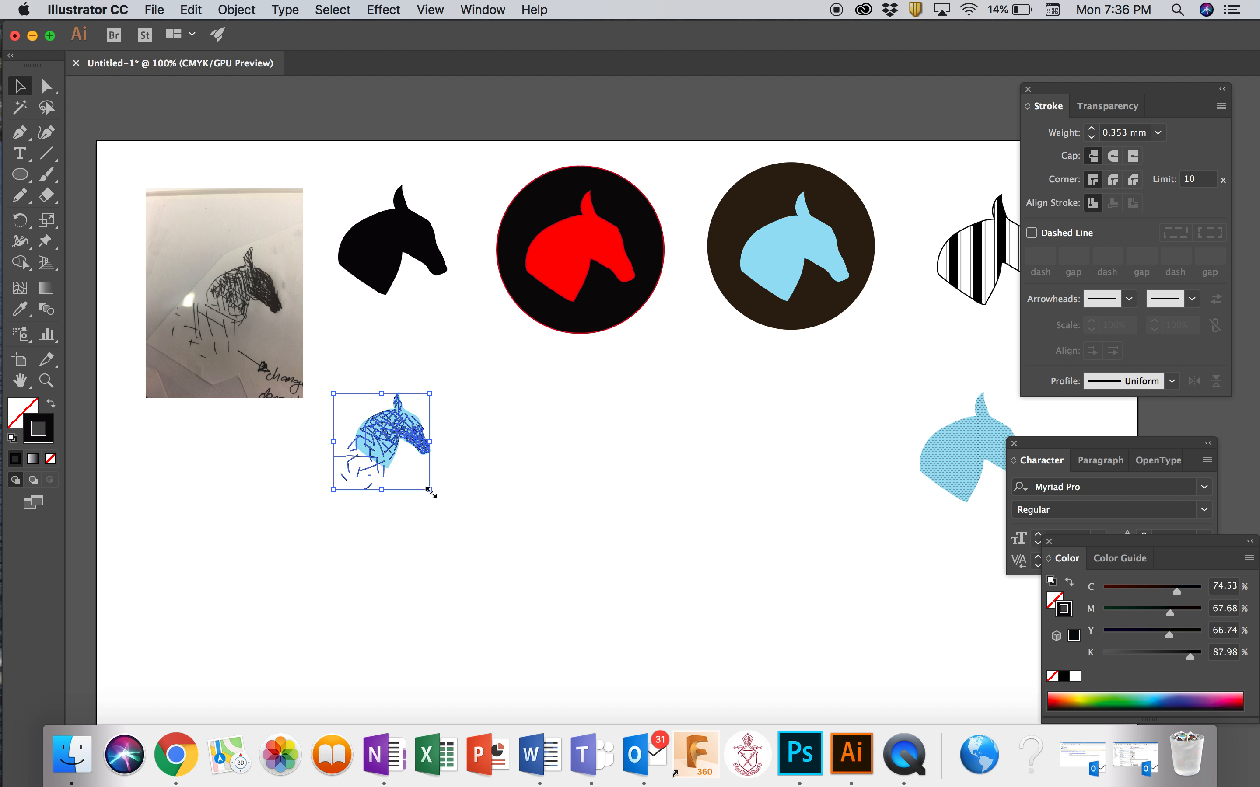
pyautogui.moveTo(430, 490); pyautogui.dragTo(513, 574)
pyautogui.click(593, 588)
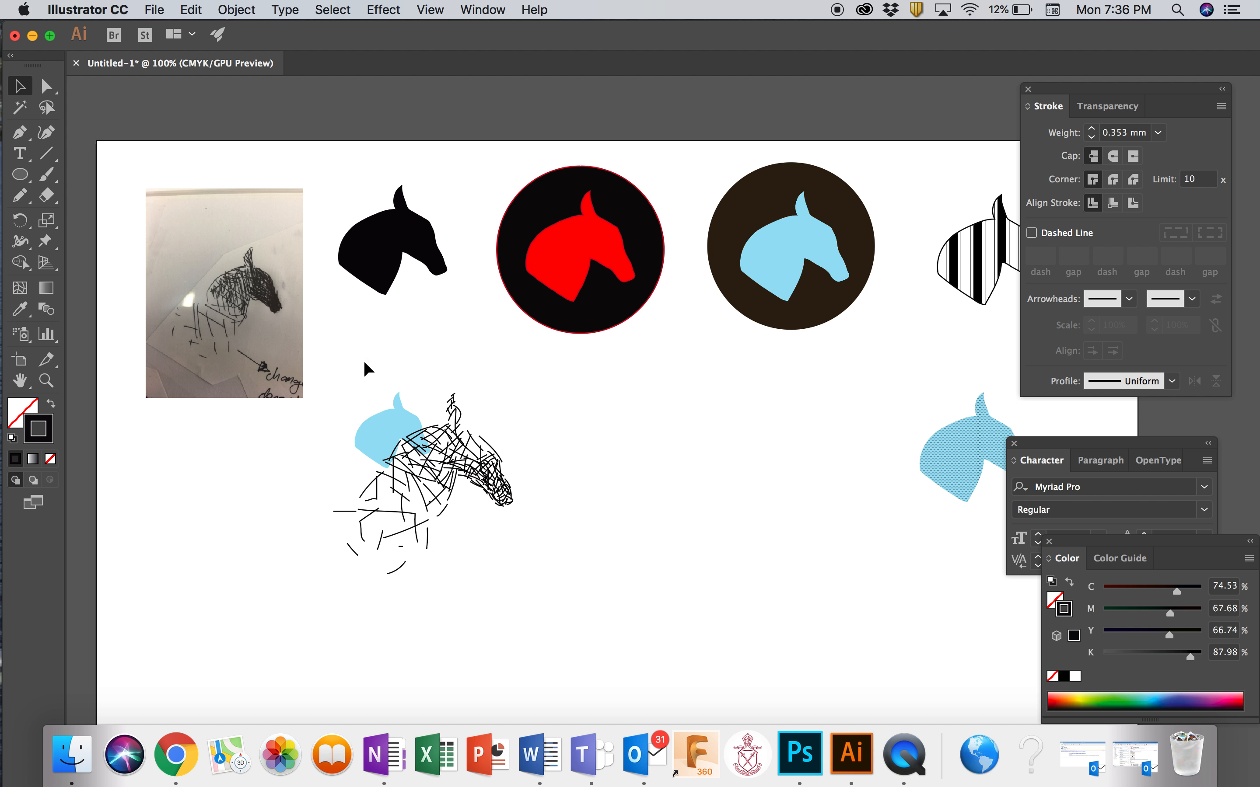
# Unlock all objects, then move and enlarge the blue silhouette to fit behind the hatching strokes
pyautogui.click(255, 8)
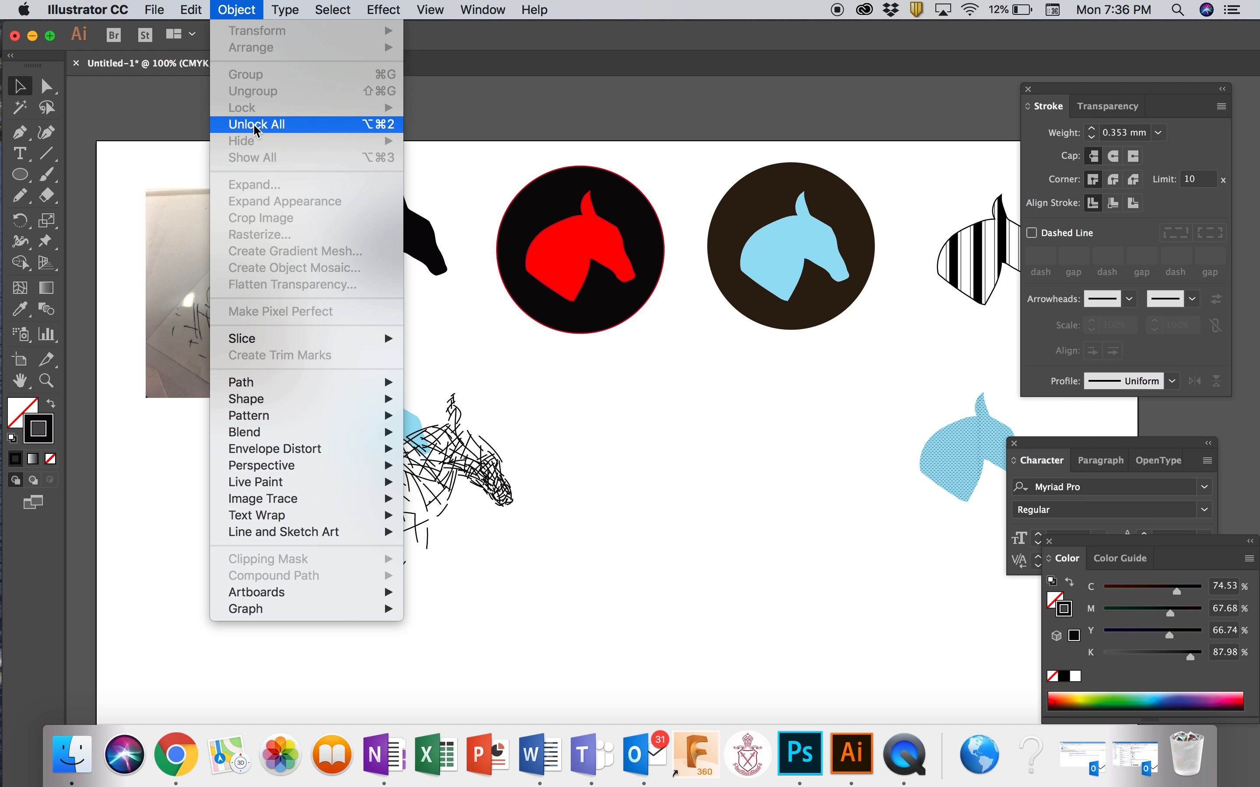
pyautogui.click(232, 124)
pyautogui.click(669, 483)
pyautogui.moveTo(378, 435); pyautogui.dragTo(496, 505)
pyautogui.click(584, 527)
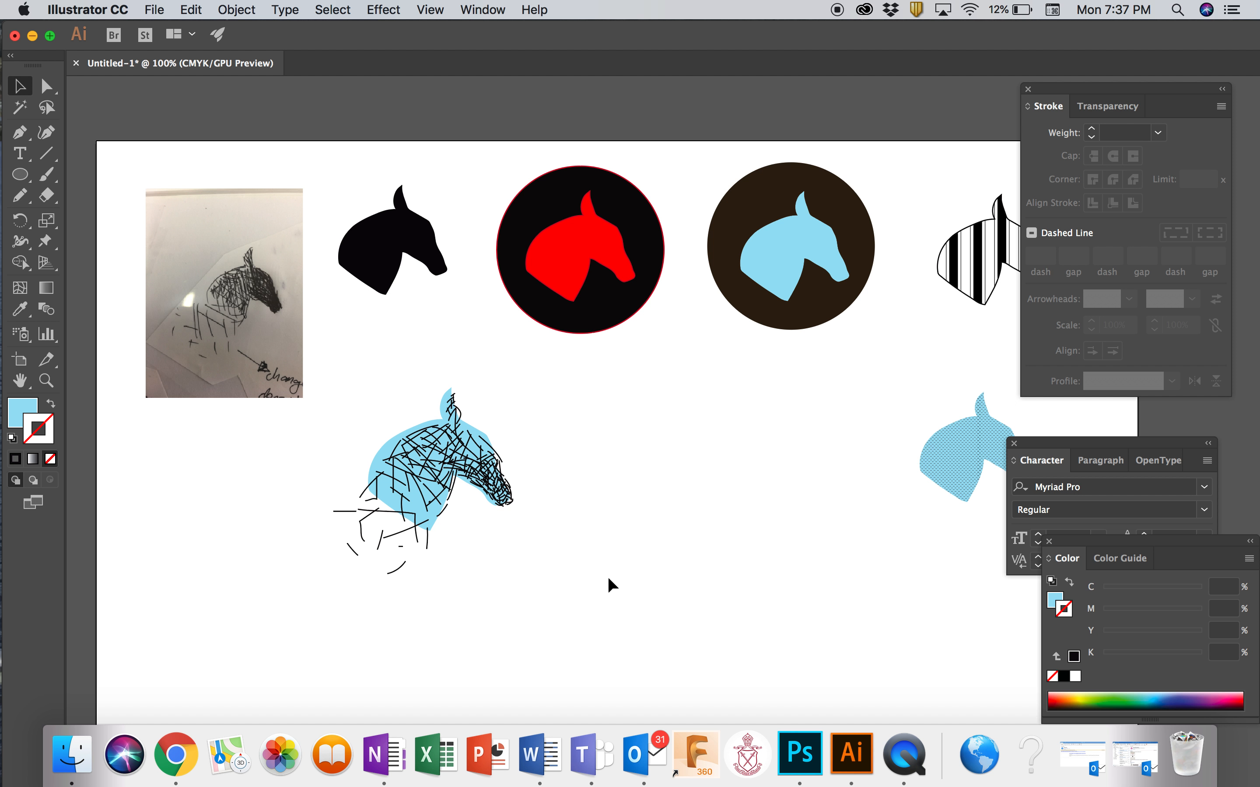
# Move the blue patterned horse head beside the hatched one and enlarge it to a similar size
pyautogui.press('super+minus')
pyautogui.scroll(-5, 607, 577)
pyautogui.hscroll(5, 608, 577)
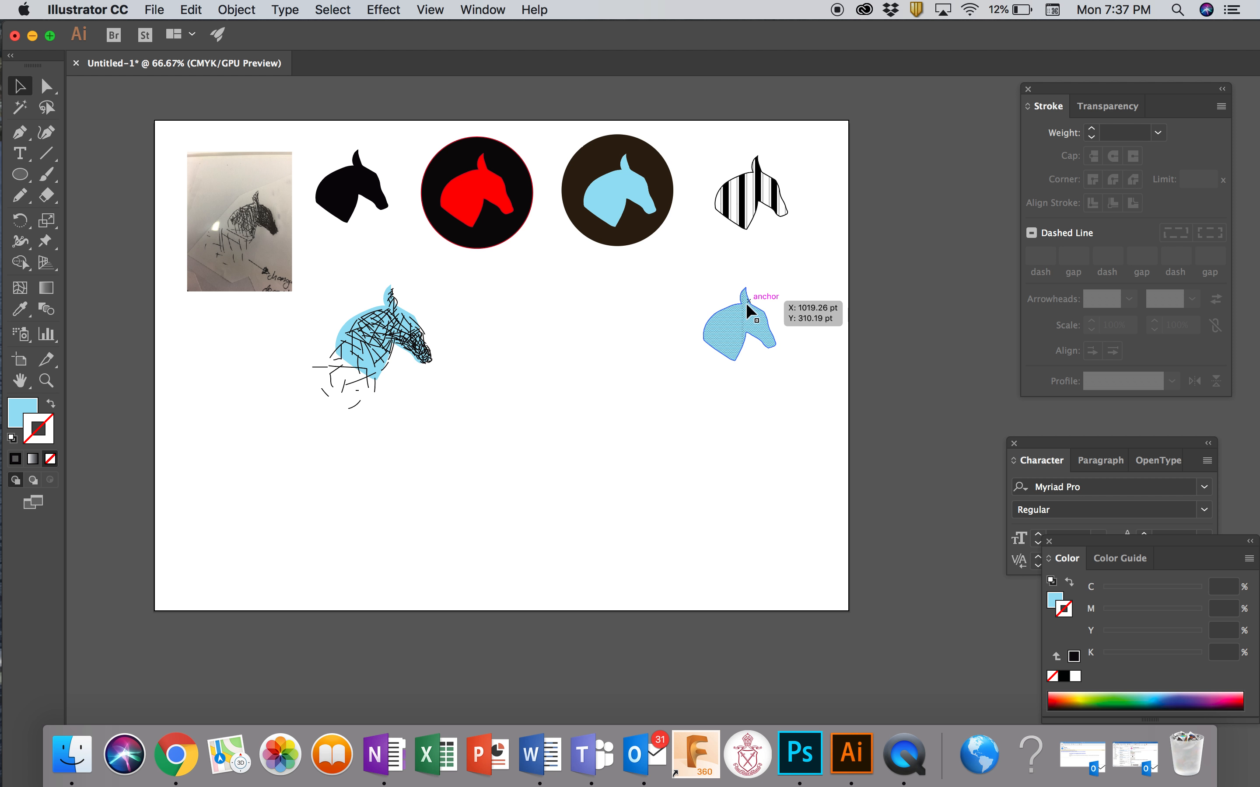
pyautogui.moveTo(703, 292); pyautogui.dragTo(833, 399)
pyautogui.moveTo(728, 323)
pyautogui.mouseDown()
pyautogui.moveTo(605, 322)
pyautogui.moveTo(496, 343)
pyautogui.mouseUp()
pyautogui.moveTo(543, 383); pyautogui.dragTo(576, 404)
pyautogui.click(694, 443)
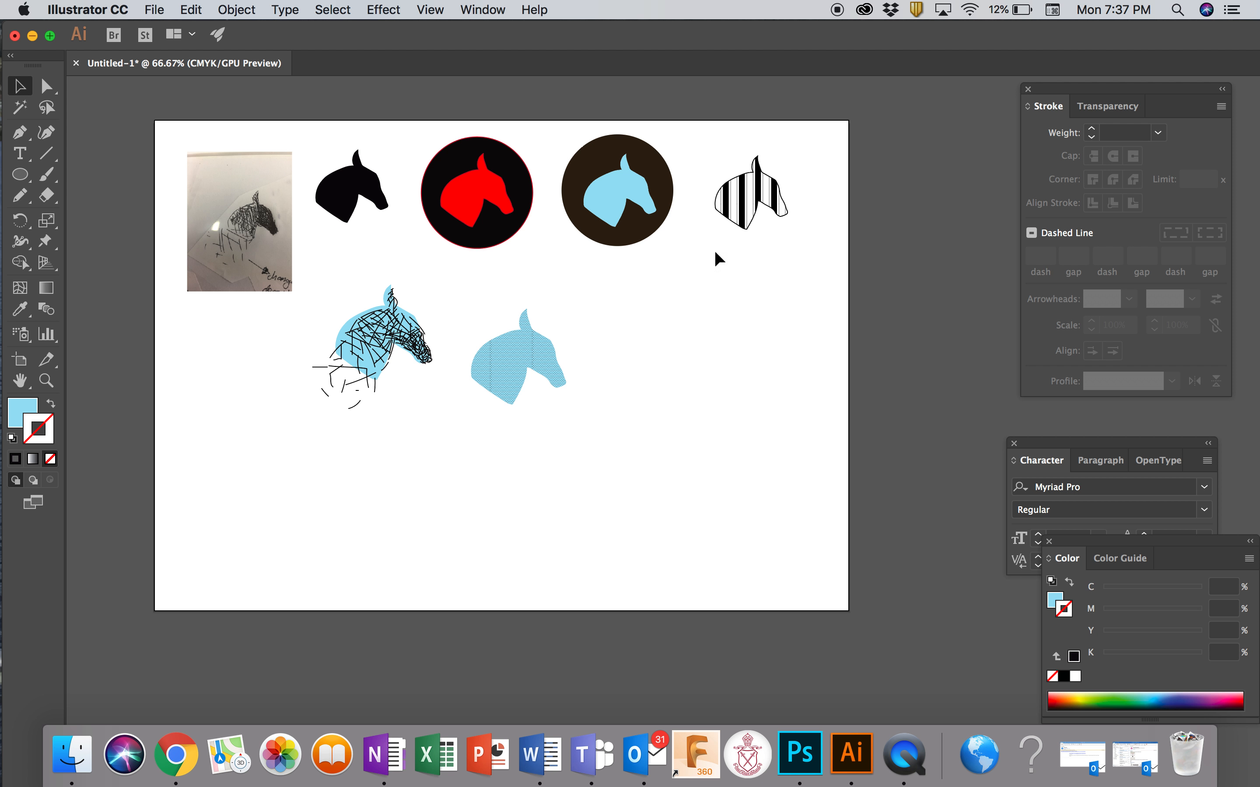
pyautogui.click(910, 761)
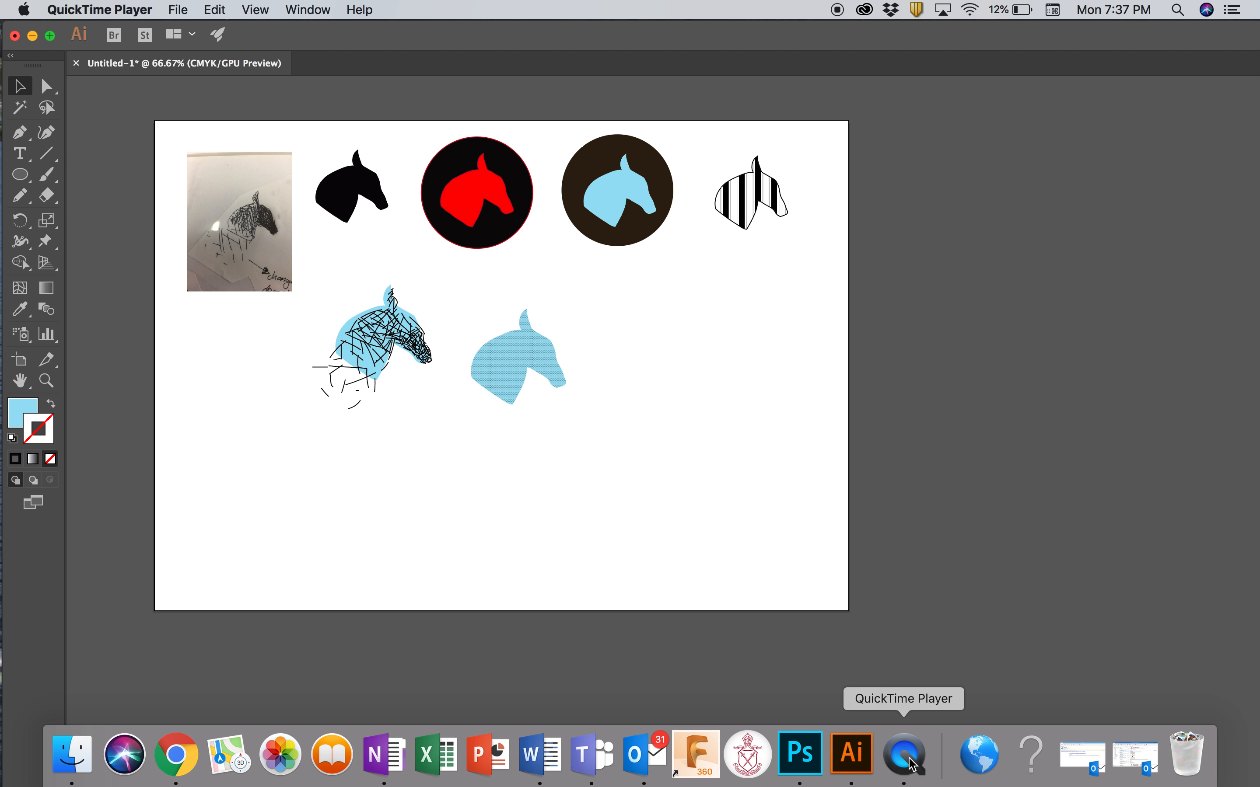